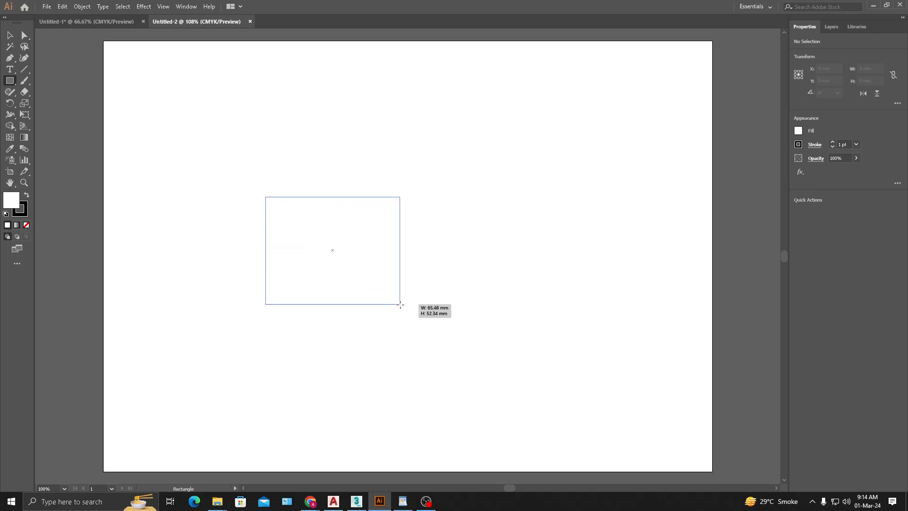
- Fill the white rectangle with the copied coral-red colour, leaving its black 1 pt stroke in place
click(16, 36)
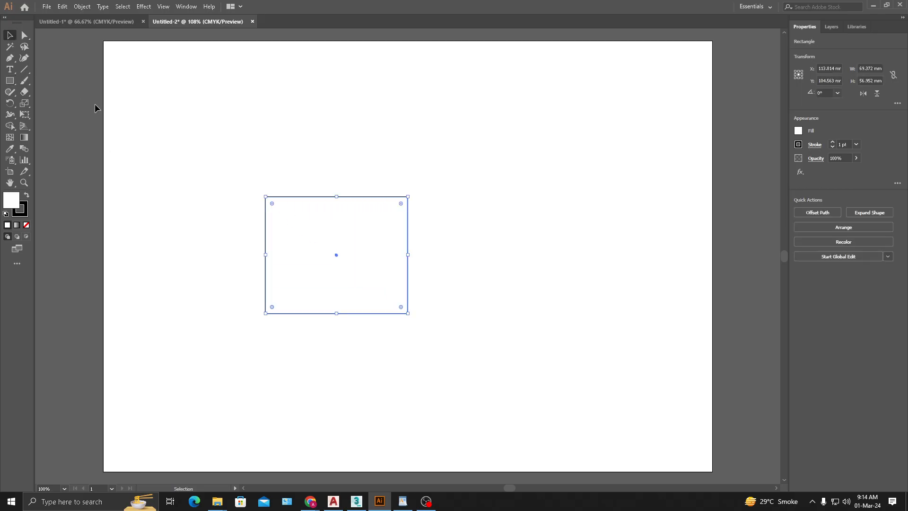
click(490, 184)
drag(465, 157, 339, 274)
double_click(11, 203)
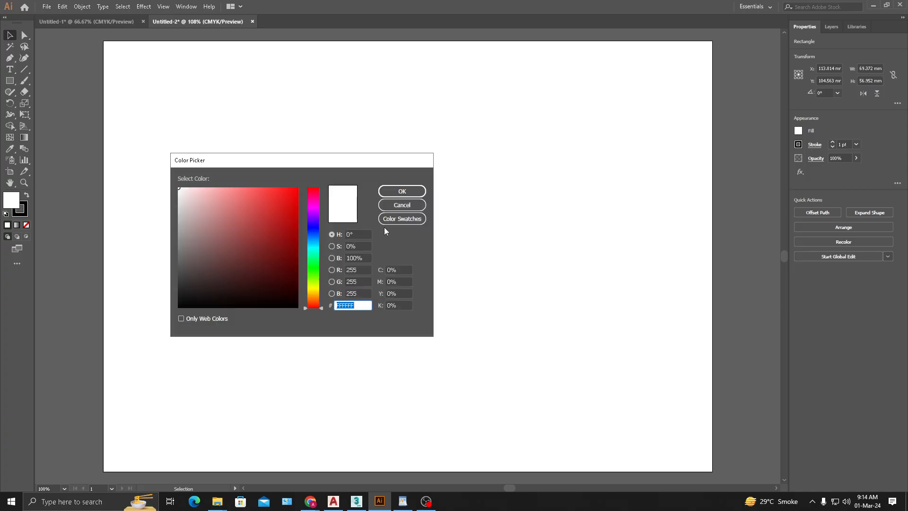
text(ED6969)
click(402, 192)
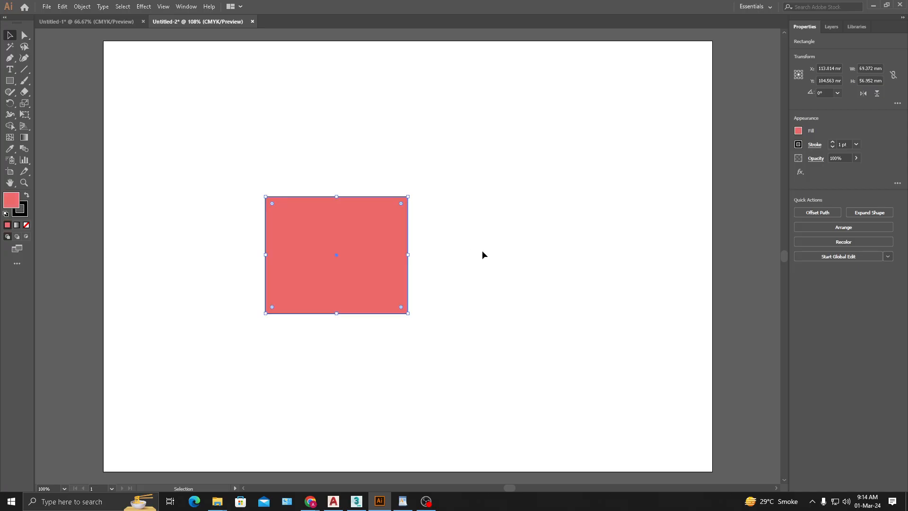
- Resize the coral rectangle freehand to about 50 mm wide and 62 mm high, keeping its upper-left corner fixed
click(481, 252)
click(293, 223)
drag(407, 313, 500, 324)
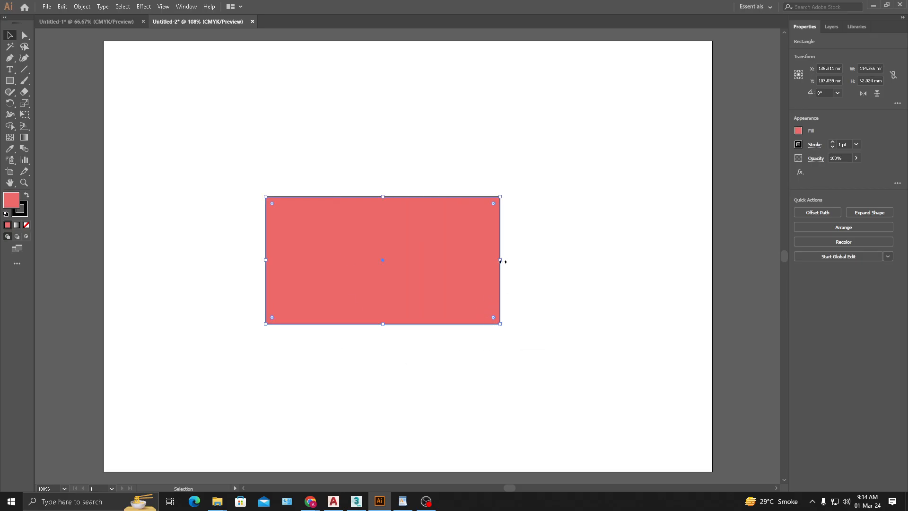
drag(501, 262, 368, 263)
click(415, 398)
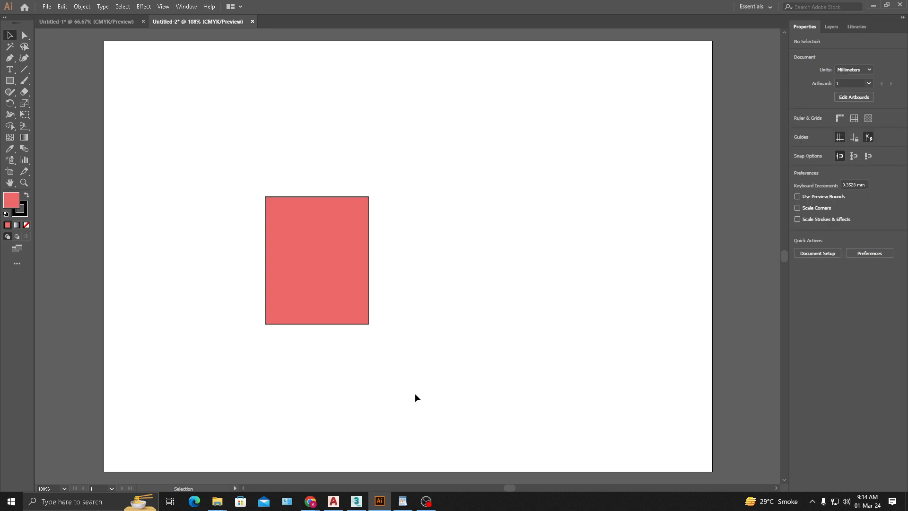
- Select the rectangle and detach the Scale tool group as a floating palette beside the toolbox
click(319, 256)
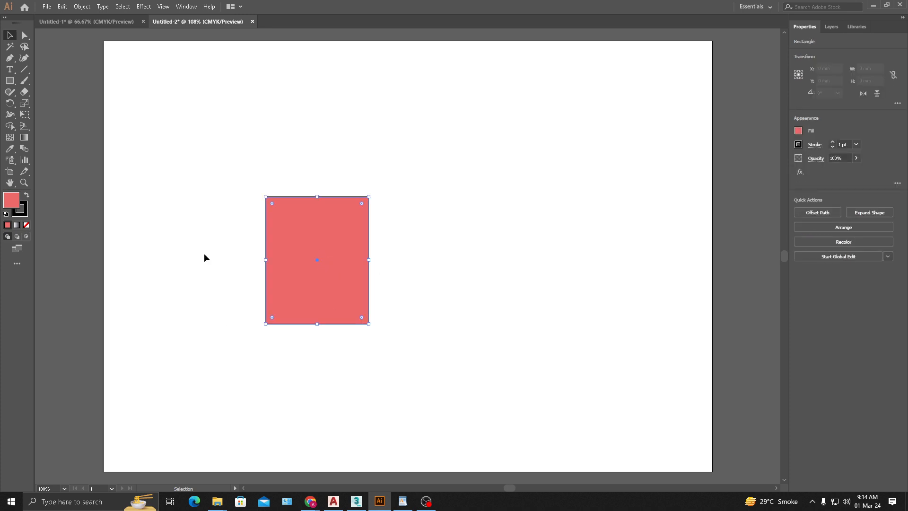
click(24, 104)
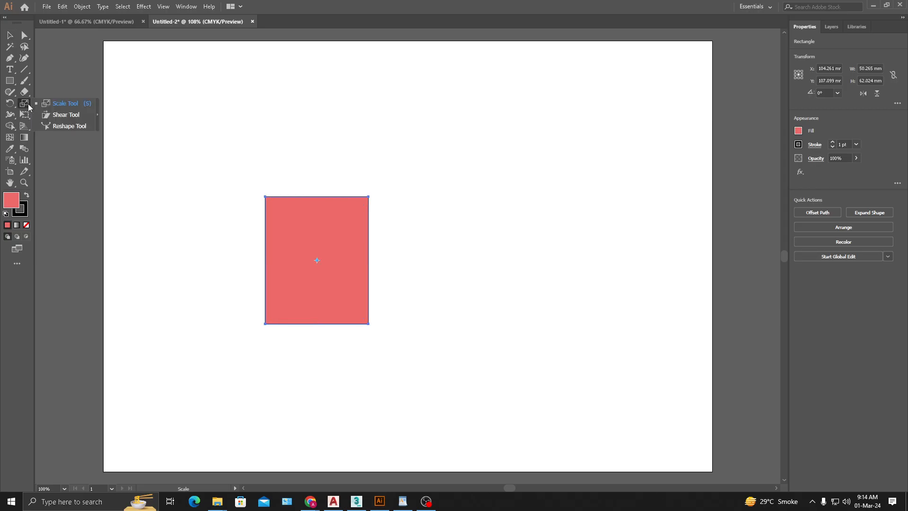
click(98, 113)
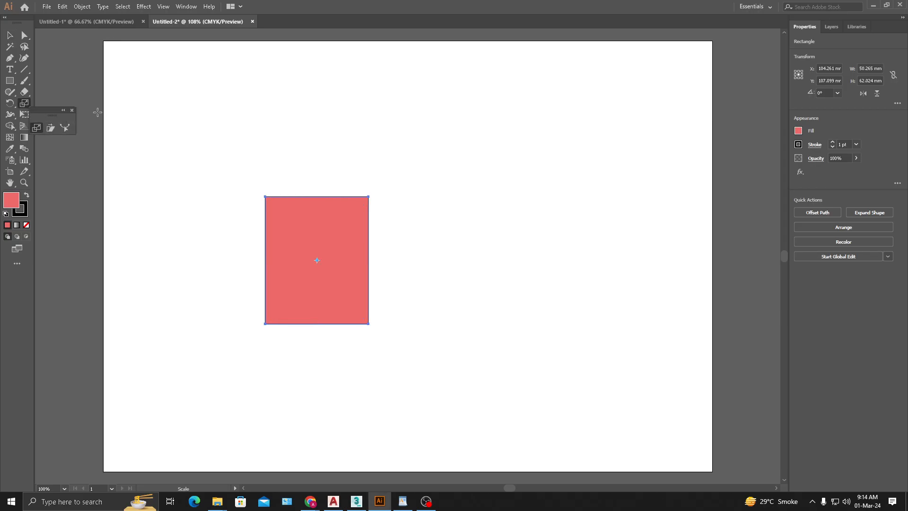
drag(81, 123, 76, 103)
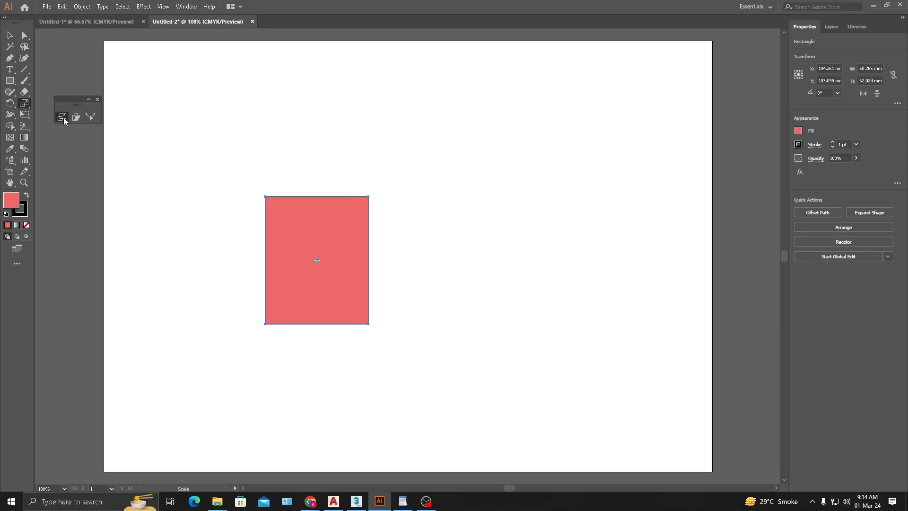
- Try scaling the rectangle freehand about its centre with the Scale tool several times, undoing each attempt
drag(348, 222, 426, 177)
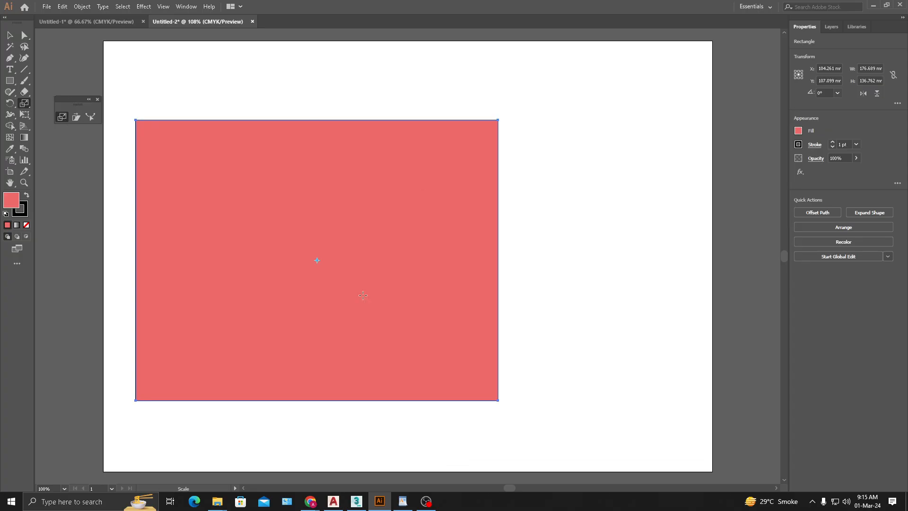
key(ctrl+z)
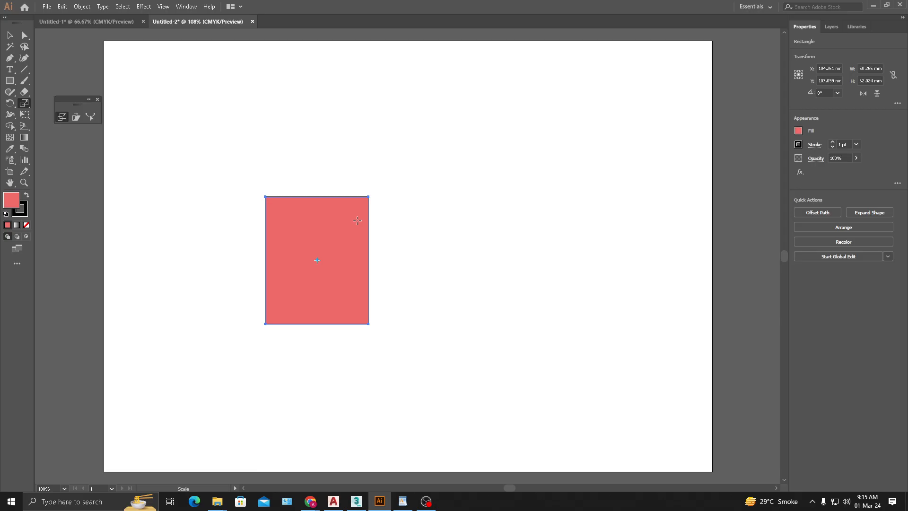
drag(358, 220, 365, 193)
key(ctrl+z)
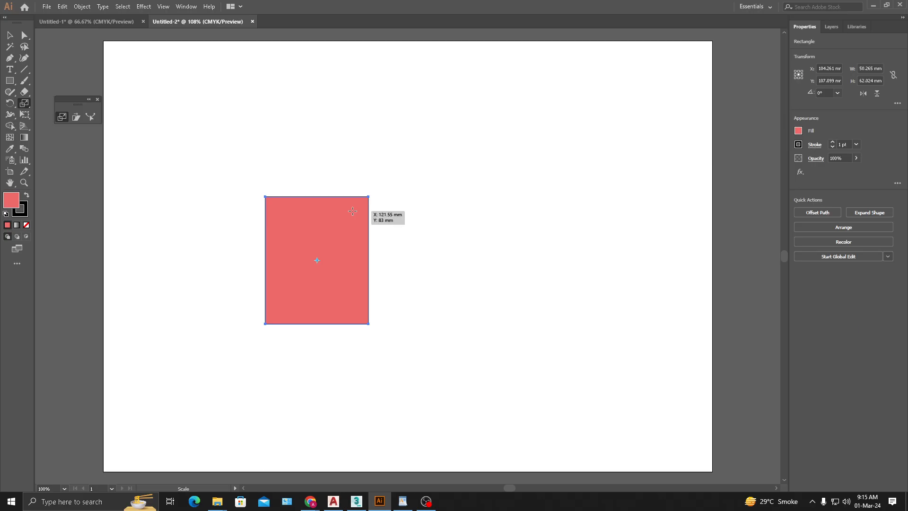
drag(353, 211, 373, 187)
key(ctrl+z)
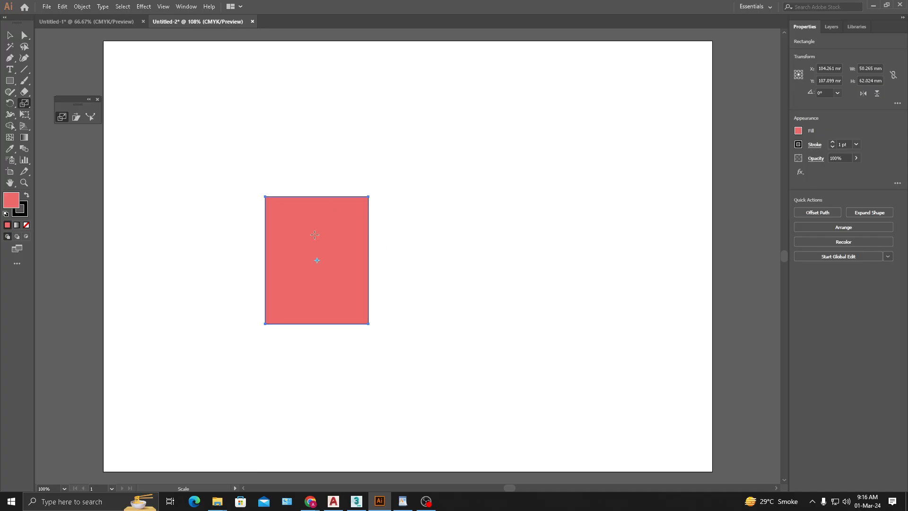
- Try enlarging the rectangle from its centre by its upper-right corner with the Selection tool, and undo the resizing
click(10, 35)
drag(369, 197, 436, 124)
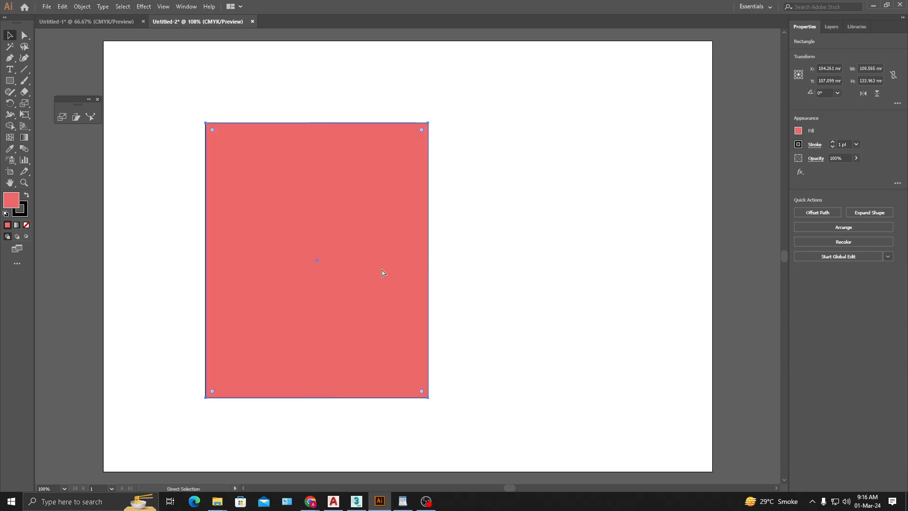
key(ctrl+z)
drag(369, 196, 416, 187)
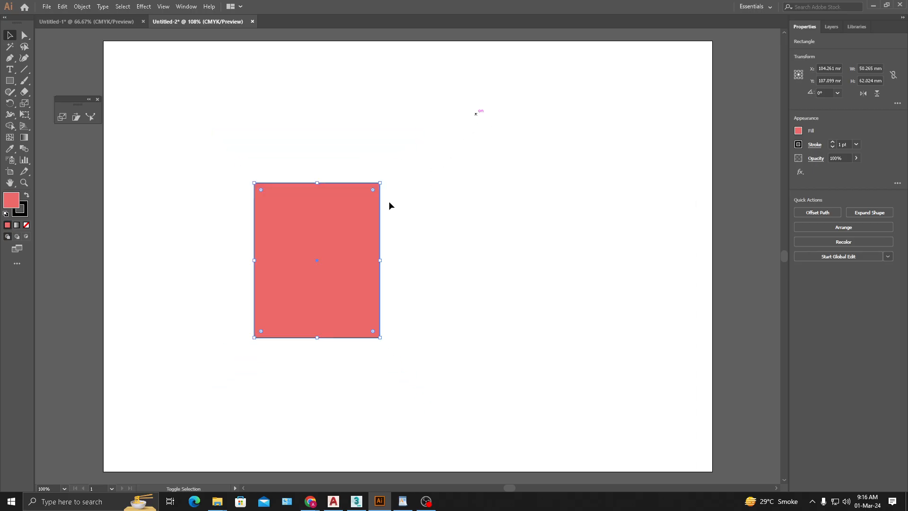
click(440, 308)
key(ctrl+1)
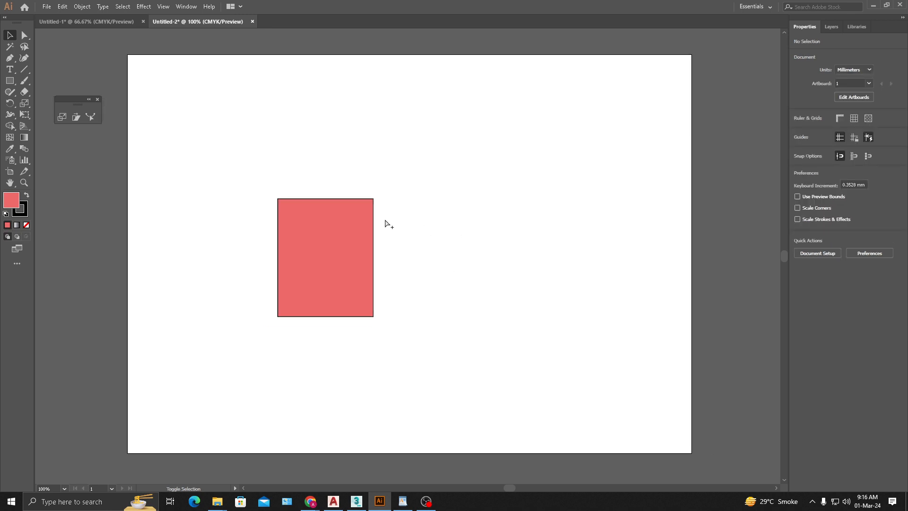
- Try scaling the rectangle down with the Scale tool from a reference point on its right edge, and undo it
click(330, 289)
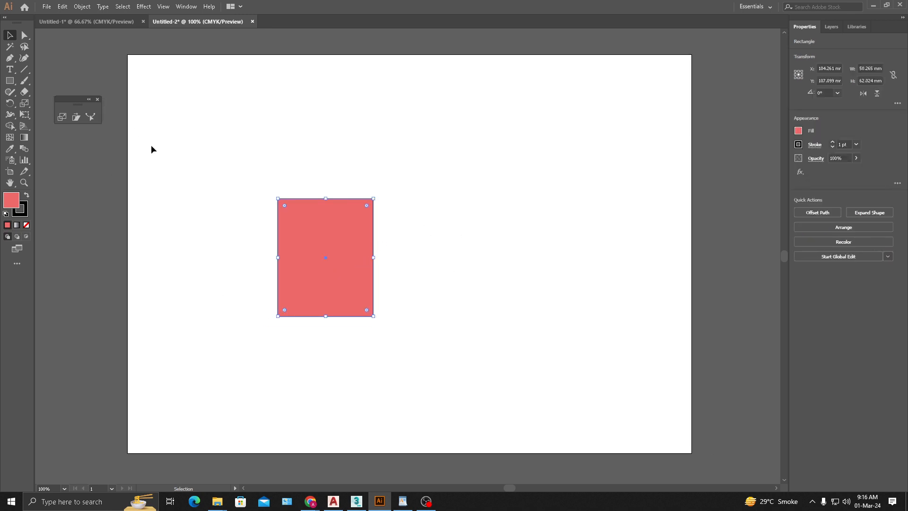
click(61, 118)
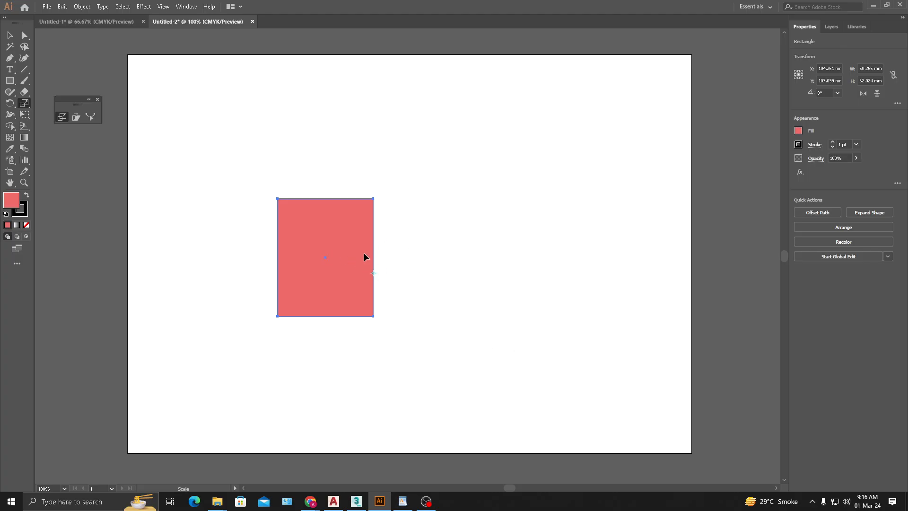
alt+scroll(363, 259, up, 2)
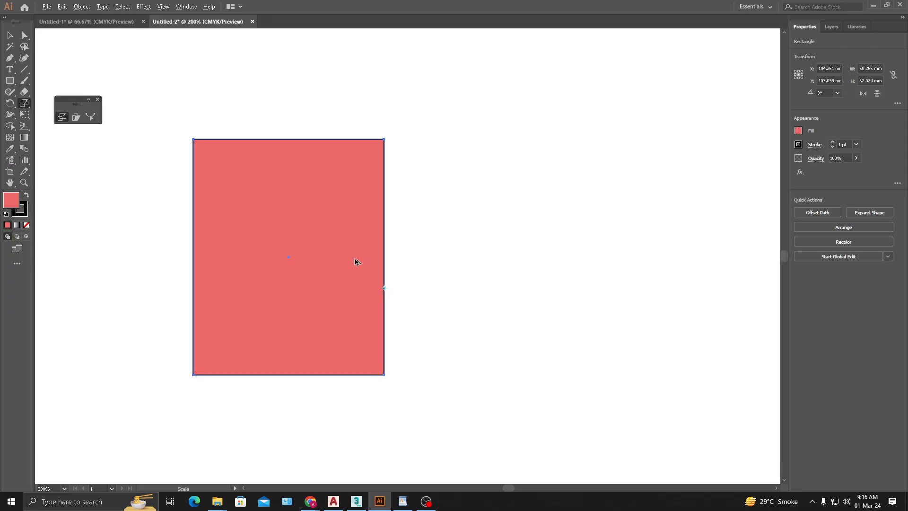
alt+scroll(356, 262, down, 1)
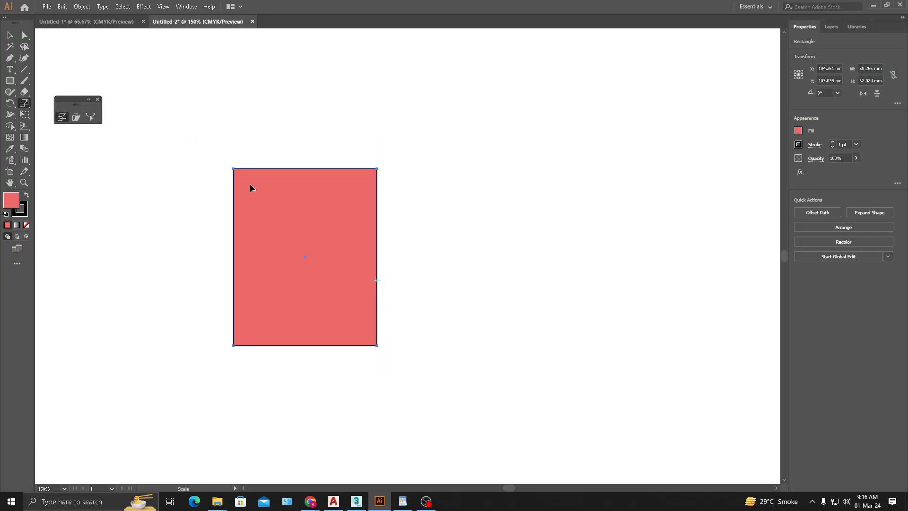
click(377, 281)
drag(264, 190, 304, 217)
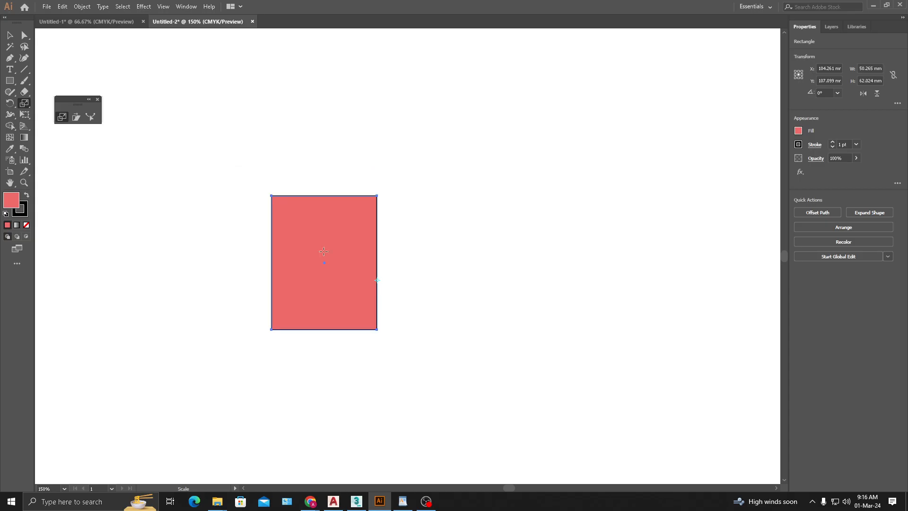
key(ctrl+z)
- Try scaling the rectangle from its bottom-edge midpoint and from a point inside it, undoing each attempt
drag(377, 280, 386, 306)
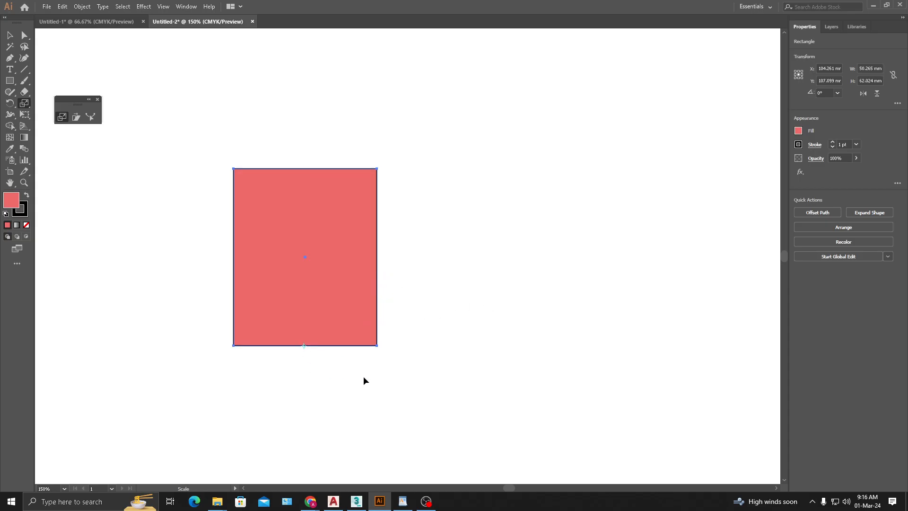
drag(330, 203, 375, 159)
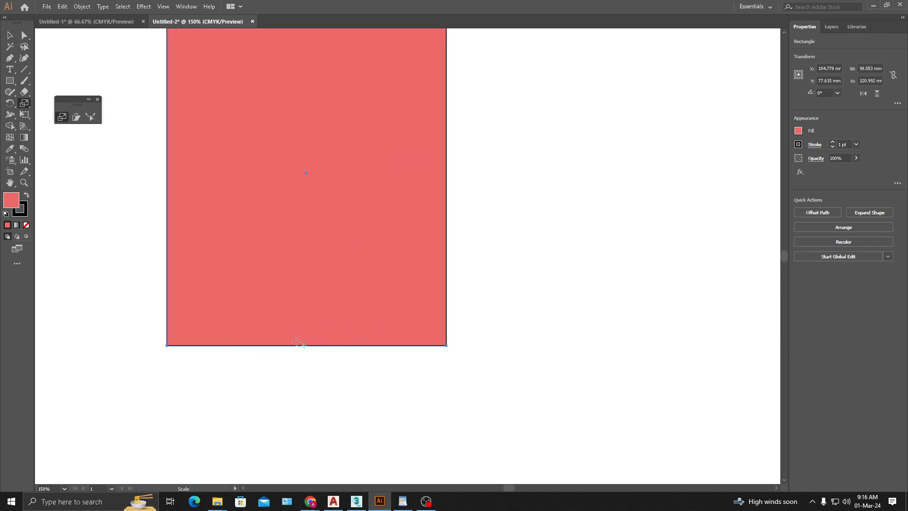
key(ctrl+z)
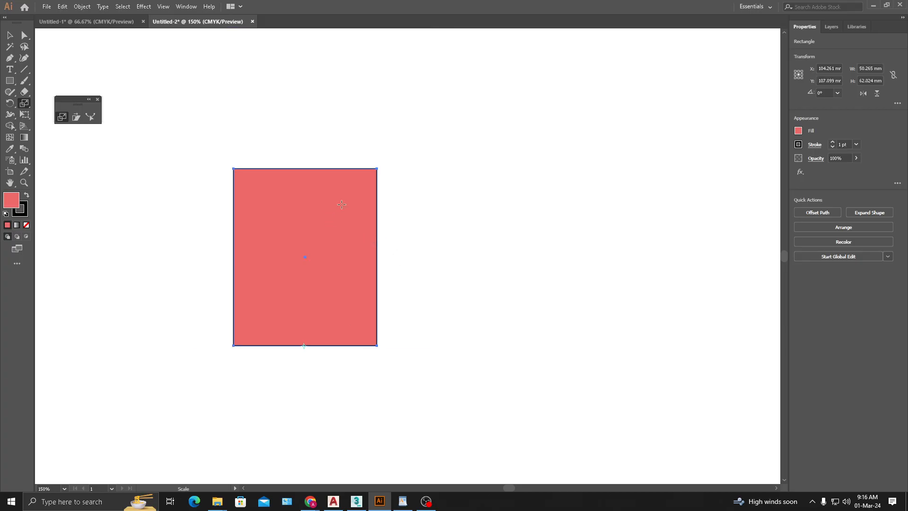
drag(341, 204, 420, 161)
key(ctrl+z)
drag(319, 288, 357, 308)
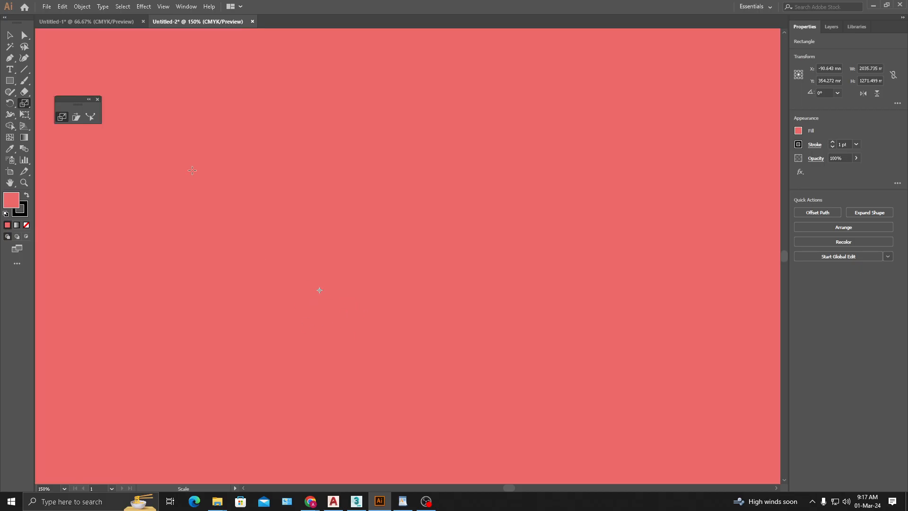
key(ctrl+z)
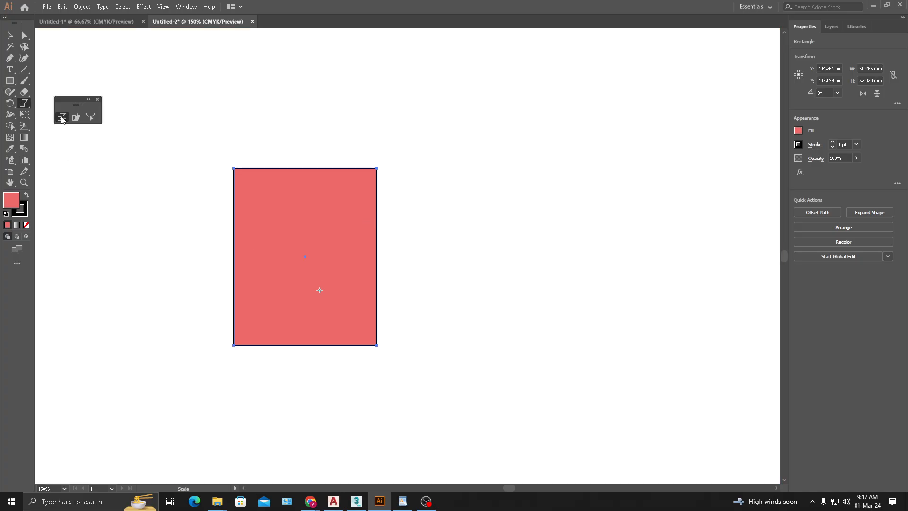
- Open the Scale dialog for a reference point near the rectangle's lower-right corner and cancel it
alt+click(362, 330)
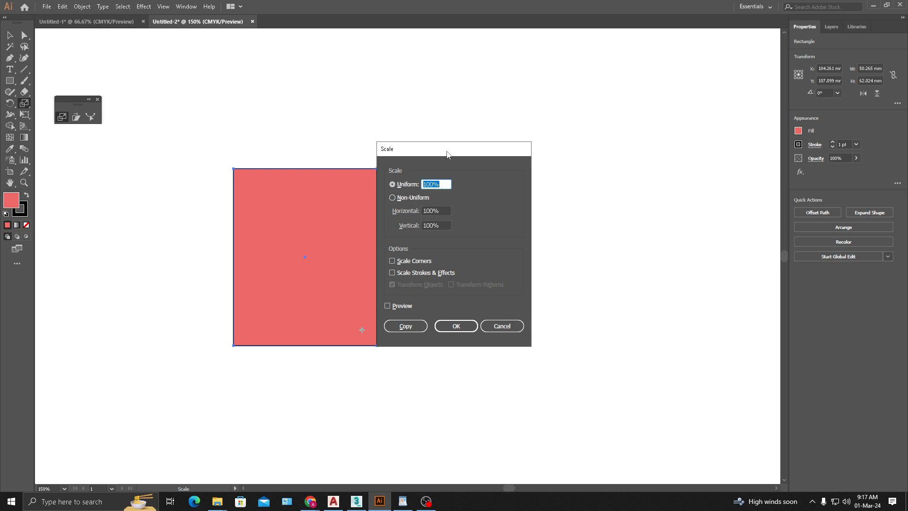
drag(446, 152, 515, 152)
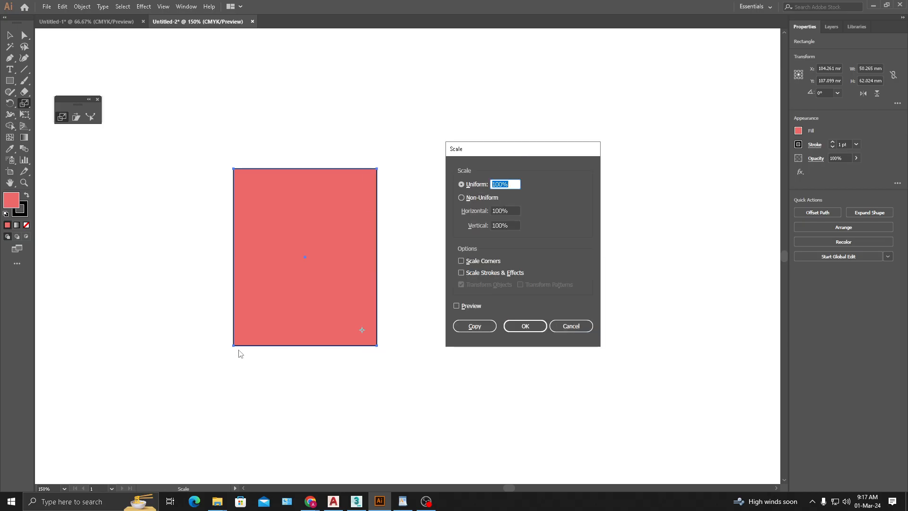
click(571, 326)
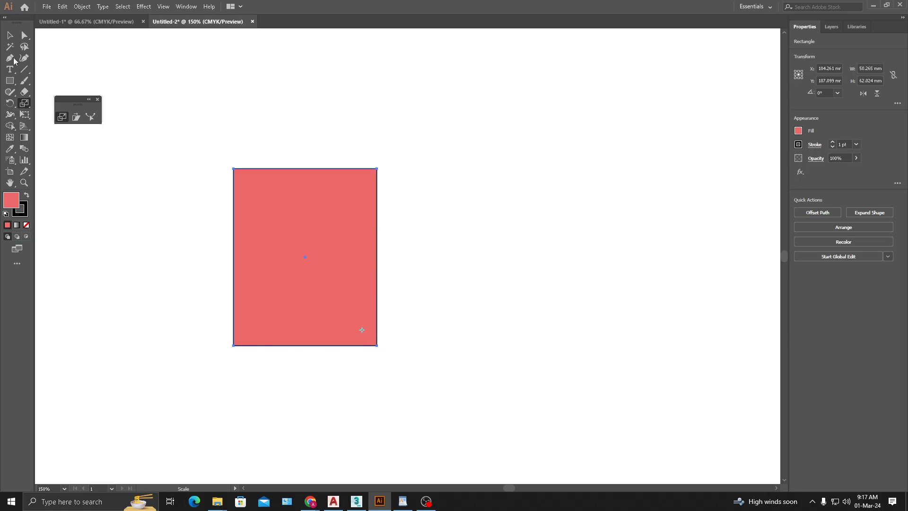
- Draw a square of about 40 mm to the right of the coral rectangle and delete the original rectangle
click(9, 80)
drag(434, 217, 549, 332)
key(v)
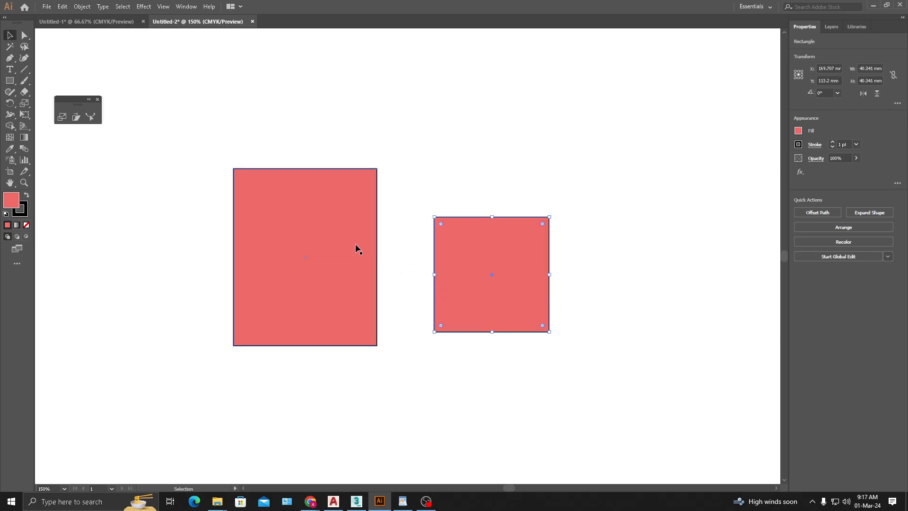
click(355, 245)
key(Delete)
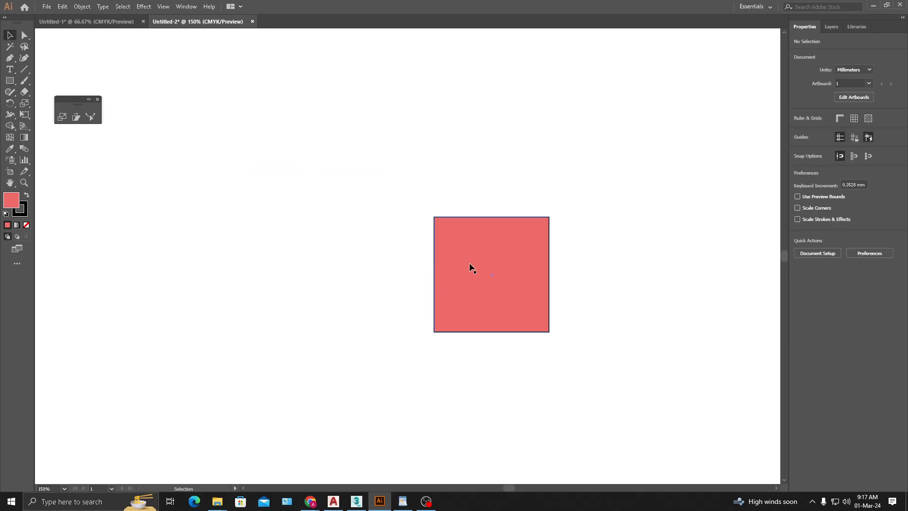
- Move the square left into the vacated area, to about X 88.7 mm and Y 99.3 mm
drag(471, 267, 240, 229)
click(432, 324)
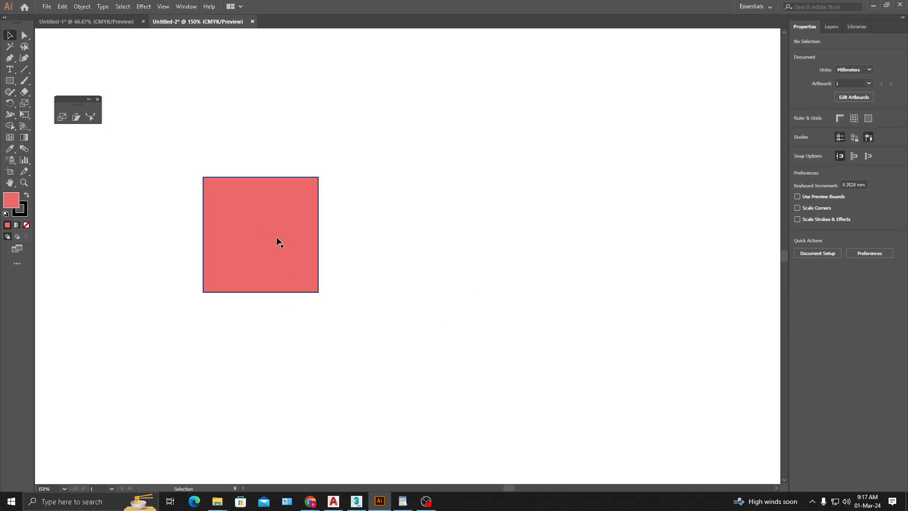
click(277, 237)
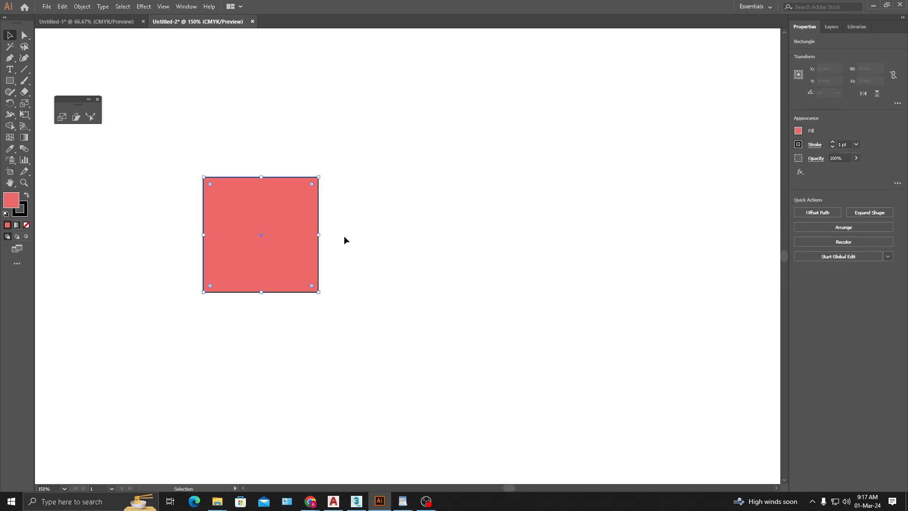
click(315, 312)
- Open the Scale dialog for the square with its reference point at the bottom-edge midpoint, keeping the square visible beside the dialog
click(303, 259)
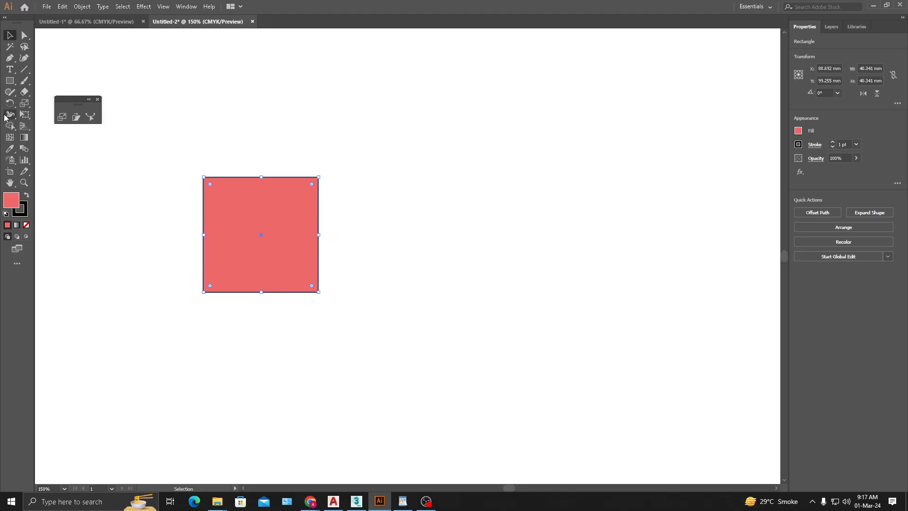
click(62, 117)
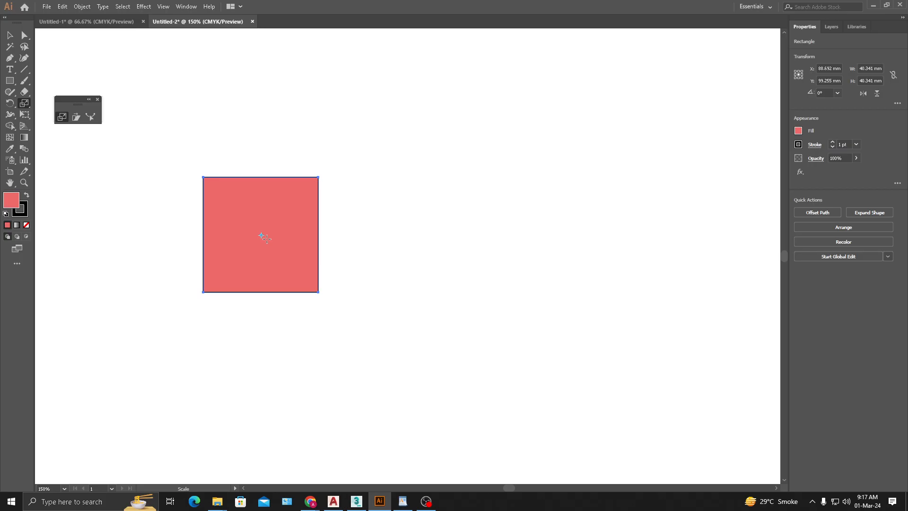
alt+click(263, 291)
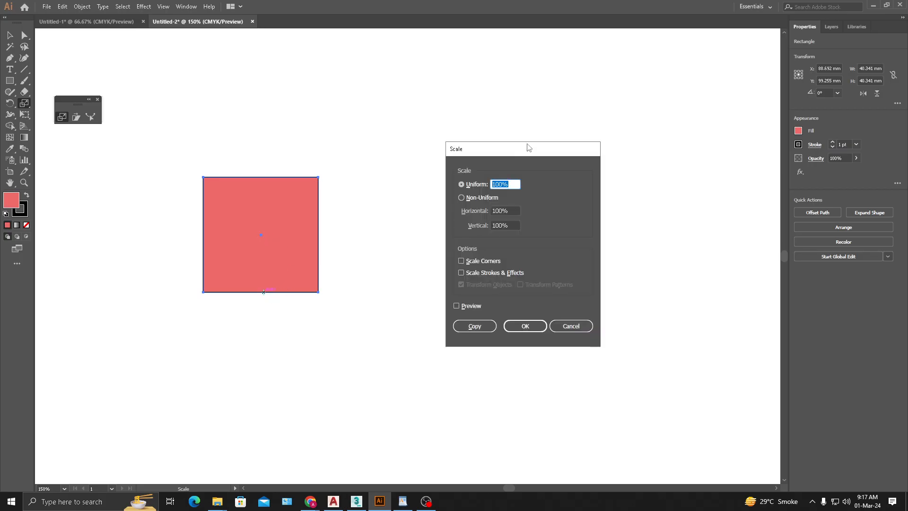
drag(528, 148, 440, 164)
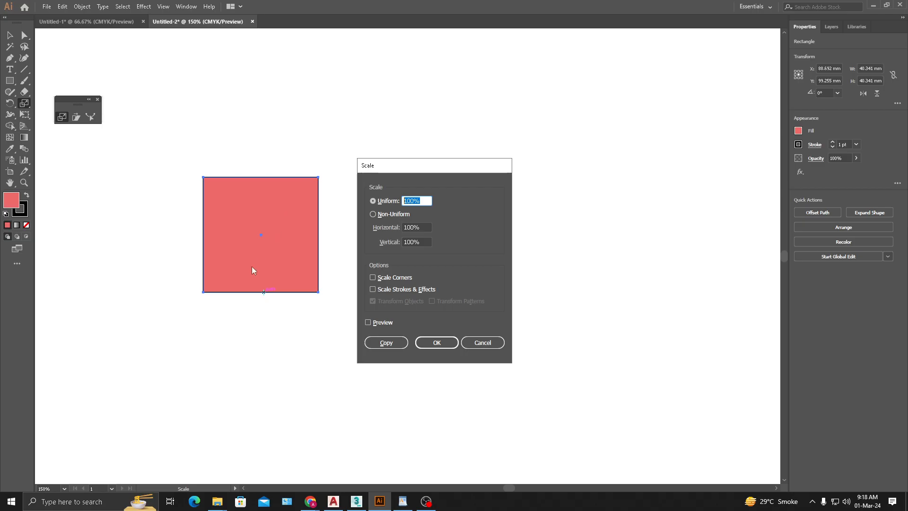
- Set the uniform scale value to 150%
click(424, 201)
drag(428, 200, 289, 195)
text(50)
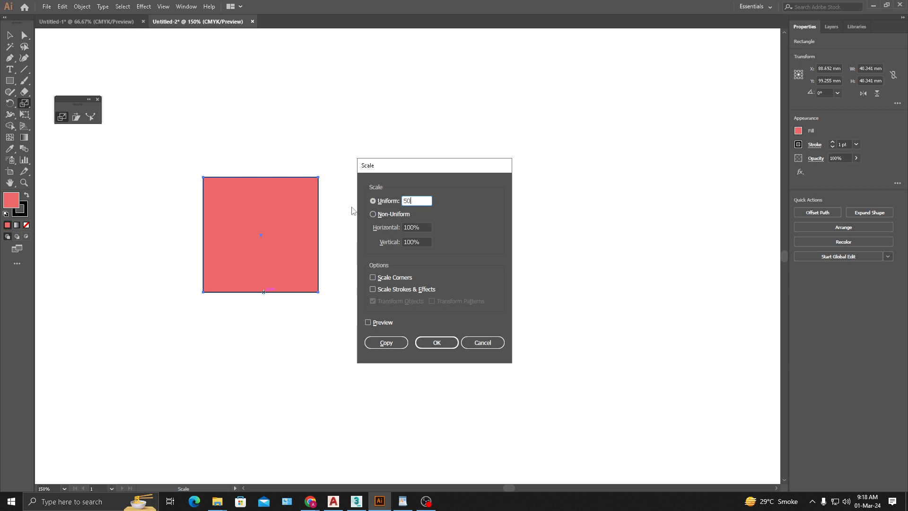
drag(421, 200, 220, 219)
text(150)
drag(434, 165, 453, 164)
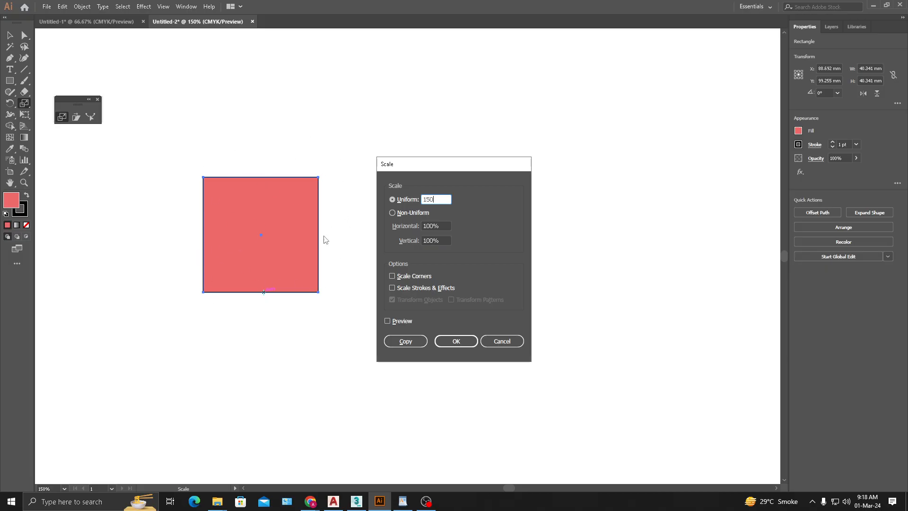
click(431, 200)
click(449, 343)
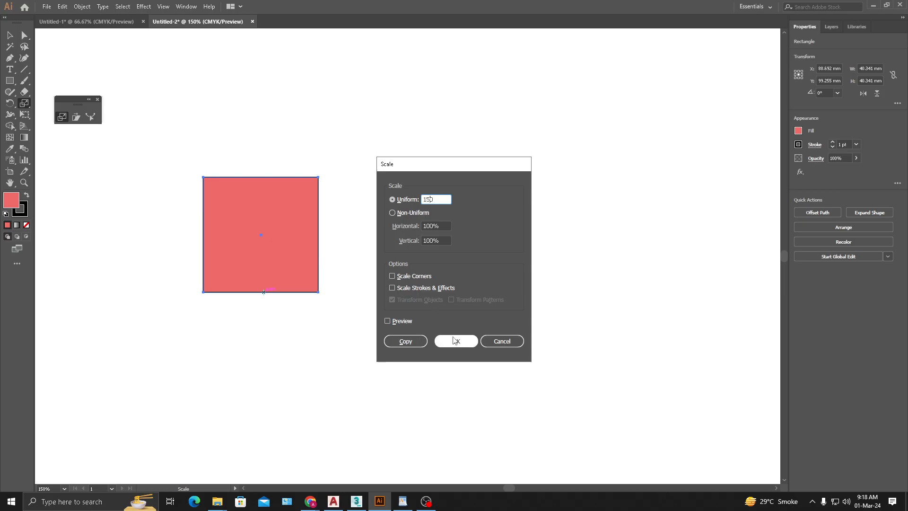
- Toggle the preview of the 150% uniform scale on and off to compare it with the original square
click(393, 322)
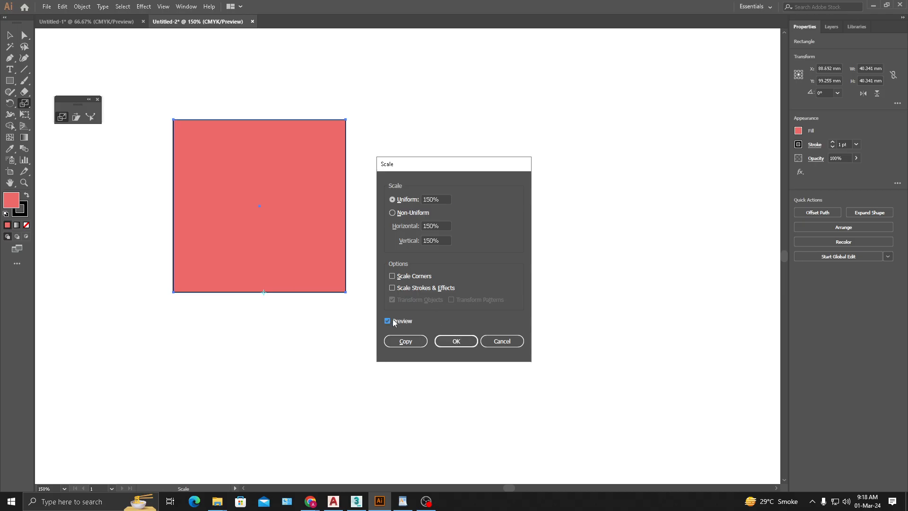
click(393, 320)
click(393, 320)
click(388, 321)
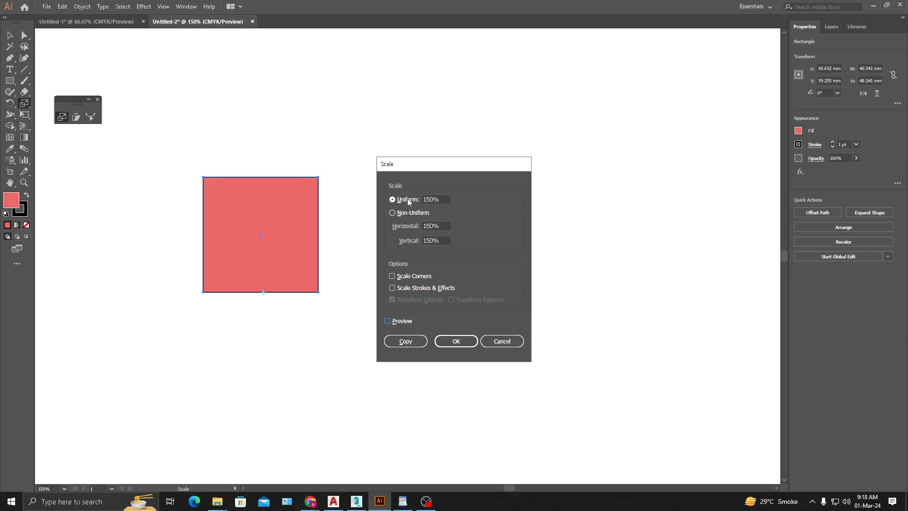
- Switch to non-uniform scaling with 100% vertical and preview the horizontally stretched square, turning the preview off again
click(397, 216)
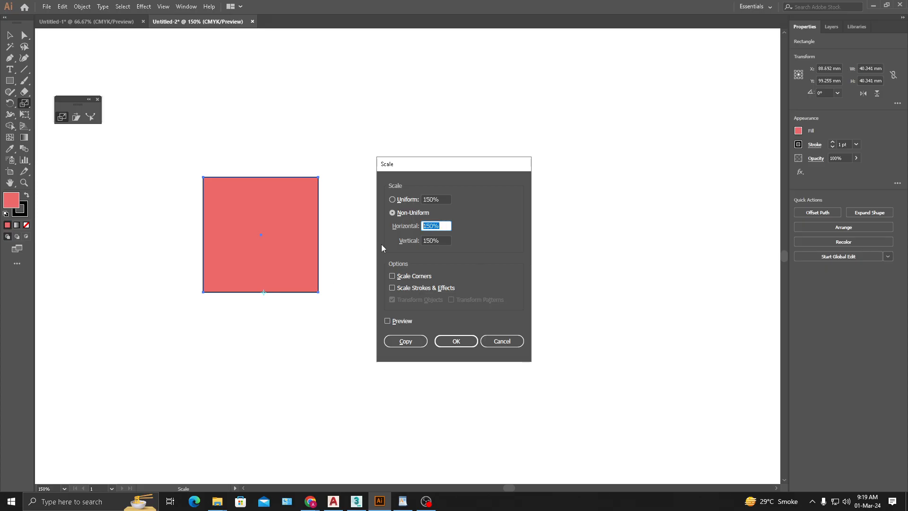
key(Tab)
text(100)
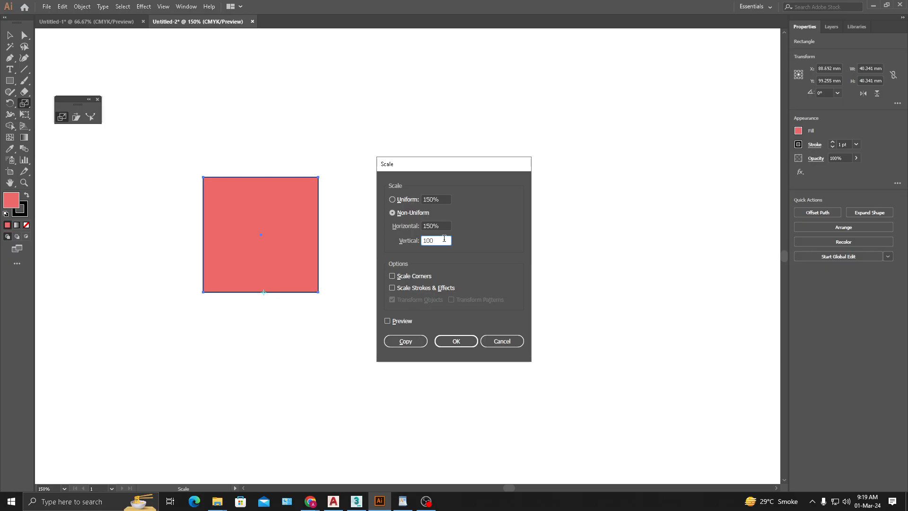
click(395, 322)
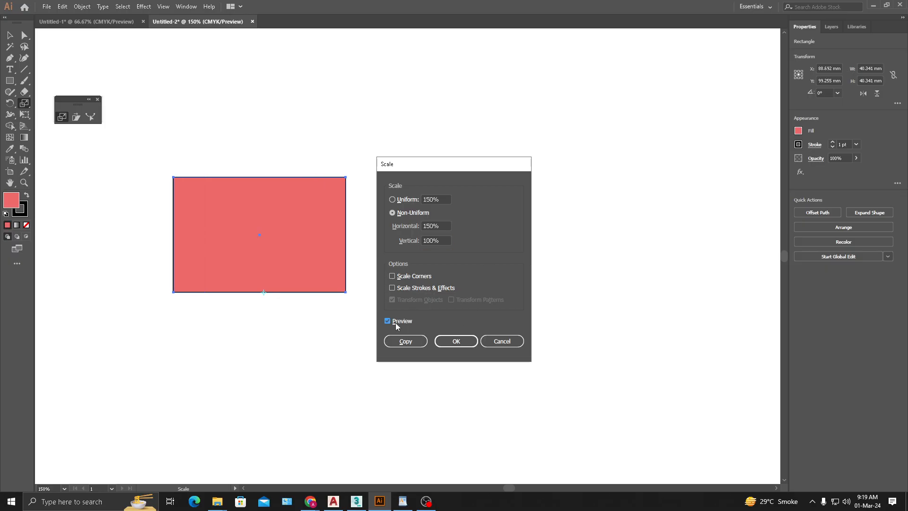
click(395, 322)
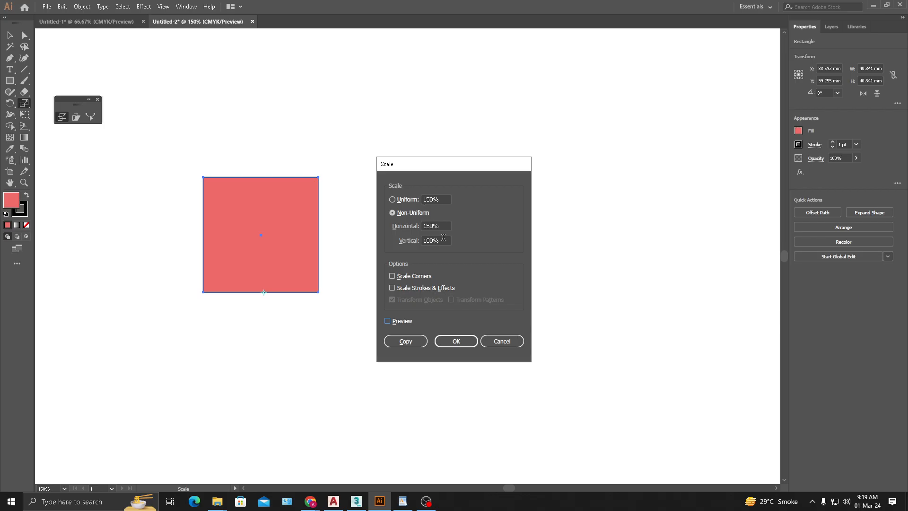
- Switch back to uniform scaling and apply it to the square at 150%
click(402, 200)
click(458, 341)
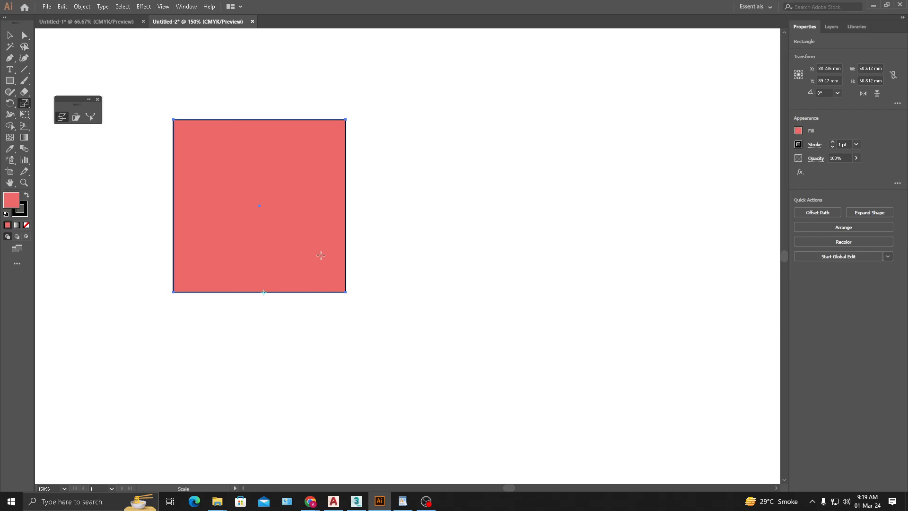
- Try stretching the square freehand to about 100 by 34 mm from its bottom-edge reference point, and undo it
drag(317, 169, 351, 219)
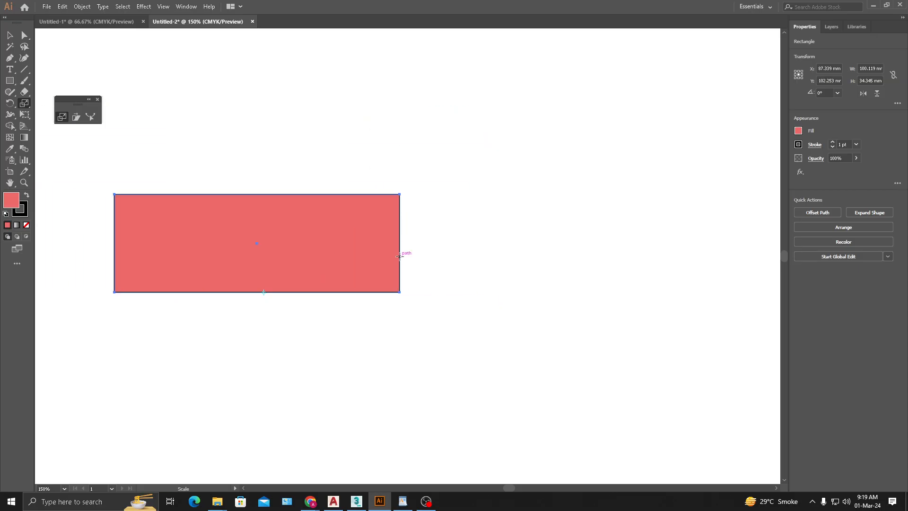
key(ctrl+z)
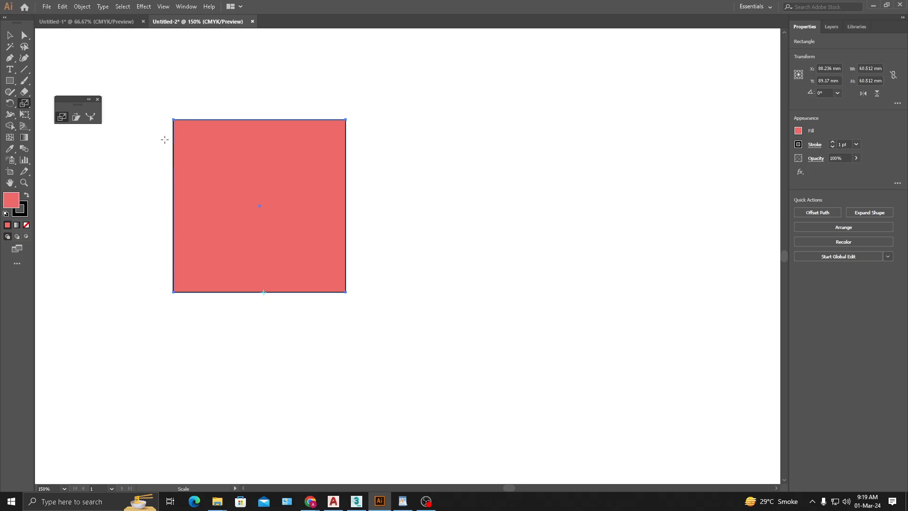
- Move the enlarged square down and left to about X 61.8 mm and Y 137.5 mm
click(10, 35)
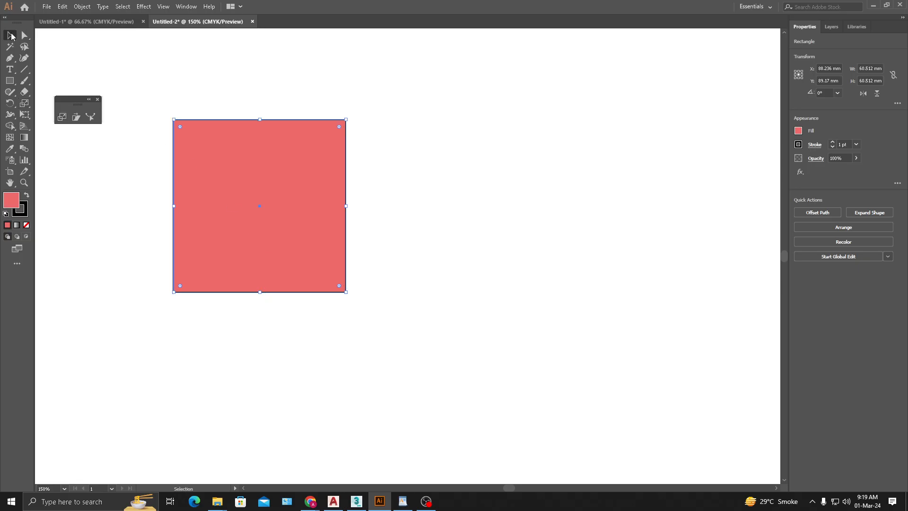
click(485, 289)
drag(282, 260, 244, 385)
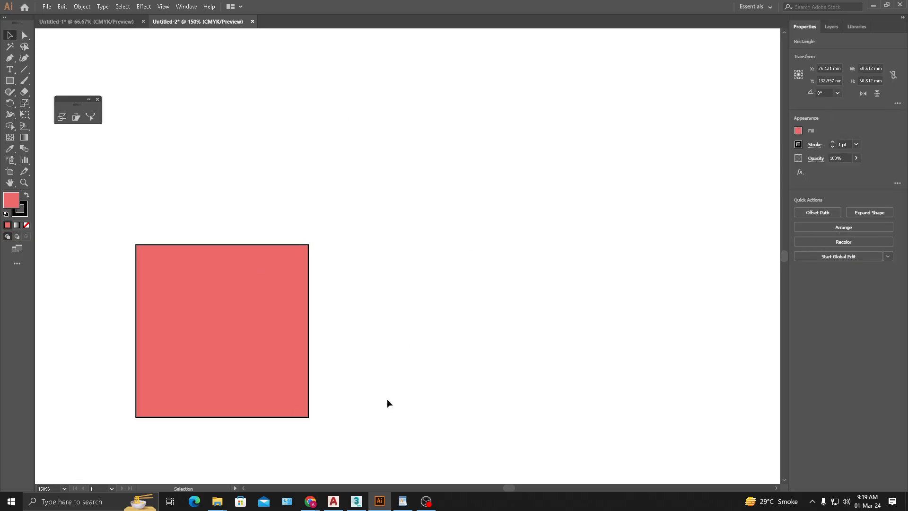
click(234, 319)
drag(265, 321, 227, 334)
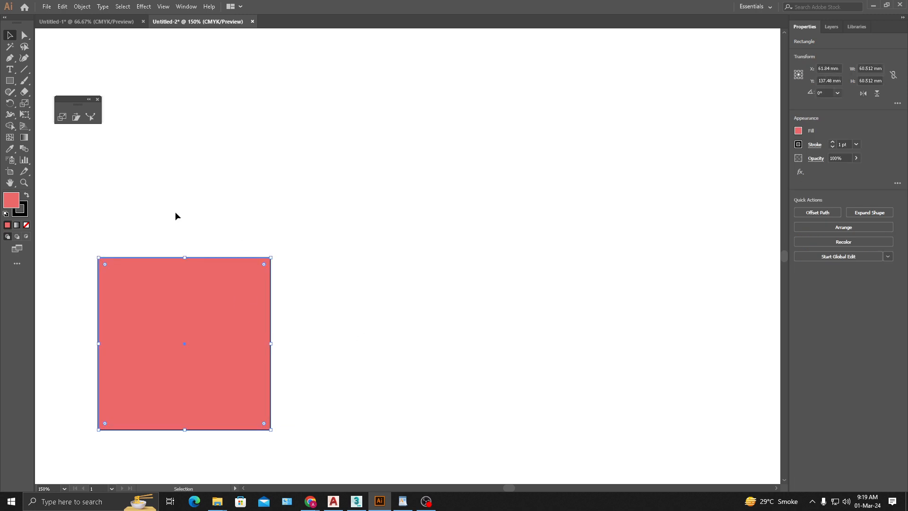
- Create an 80% uniformly scaled copy of the square from a reference point well above and to its right
click(63, 122)
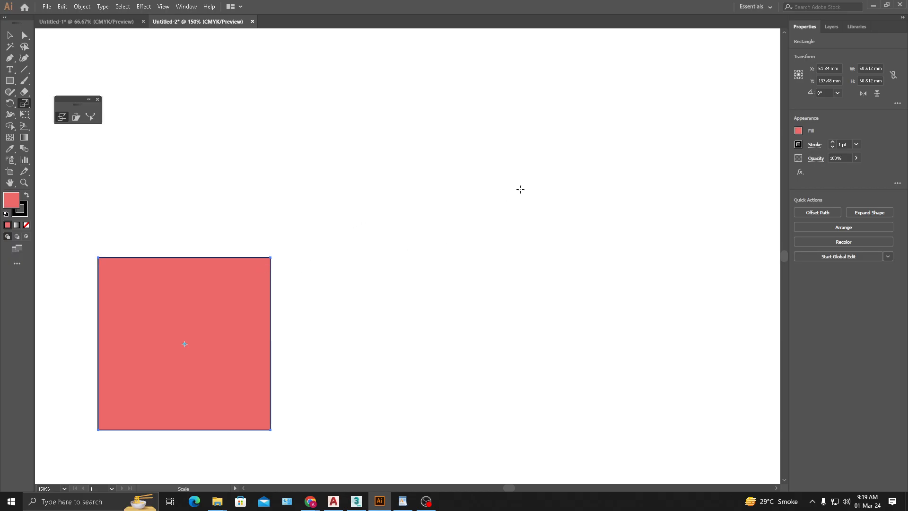
alt+click(523, 153)
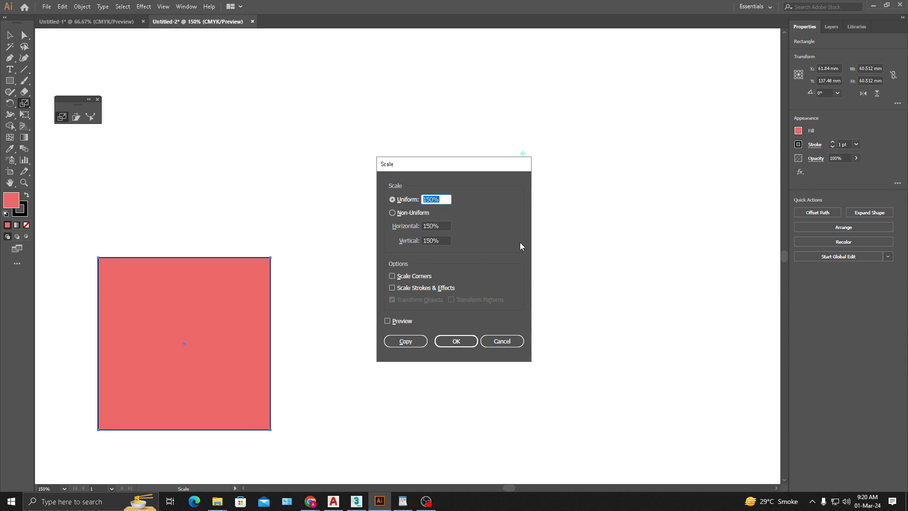
text(80)
click(398, 341)
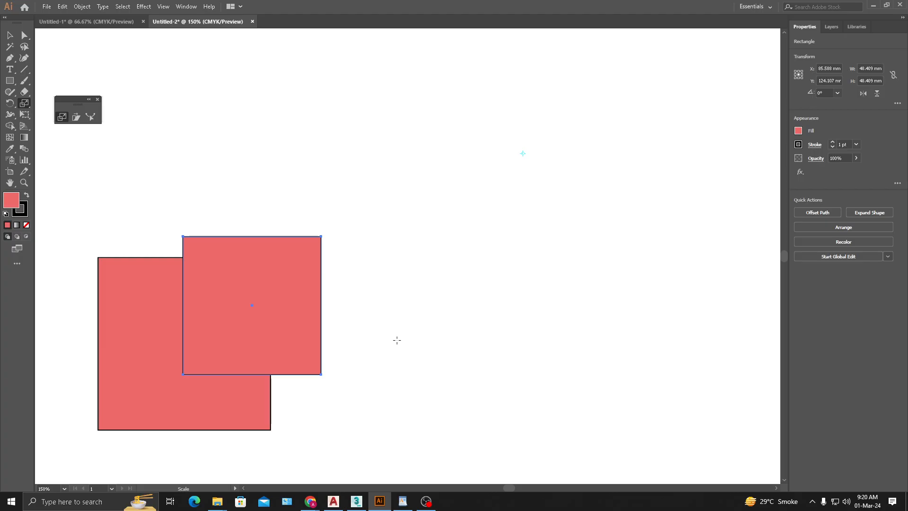
- Repeat the scaled-copy transformation until a row of shrinking squares nears the reference point, and deselect everything
key(ctrl+d)
key(ctrl+d)
key(ctrl+d)
key(ctrl+d)
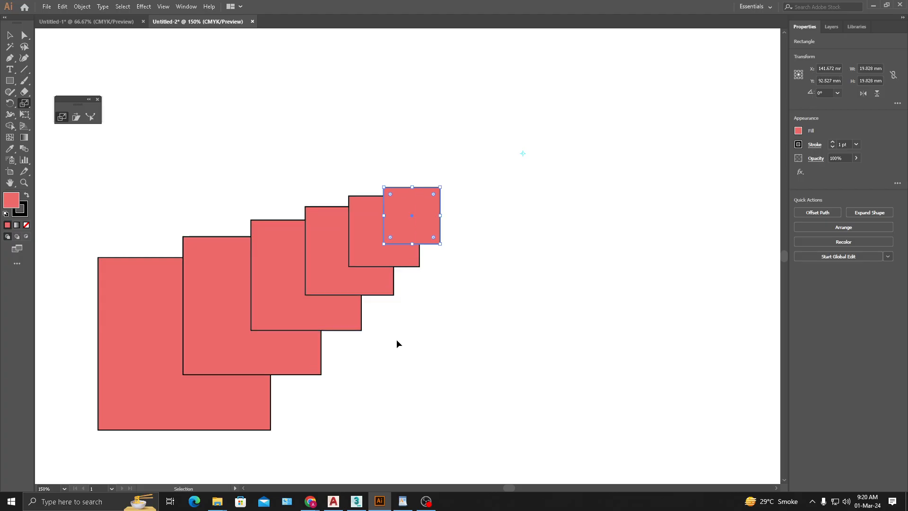
key(ctrl+d)
key(ctrl+d)
key(ctrl+d)
key(ctrl+d)
key(ctrl+d)
key(ctrl+d)
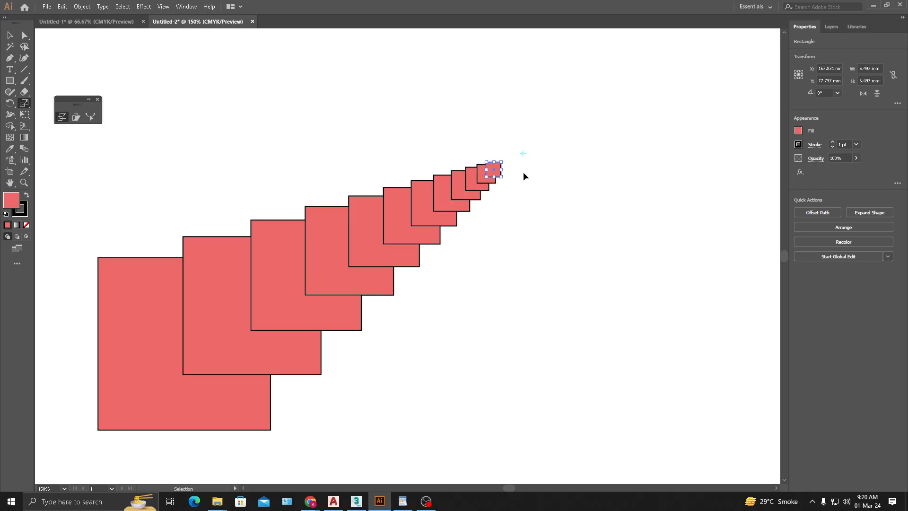
key(ctrl+d)
key(ctrl+d)
key(ctrl+d)
key(s)
click(10, 36)
click(541, 259)
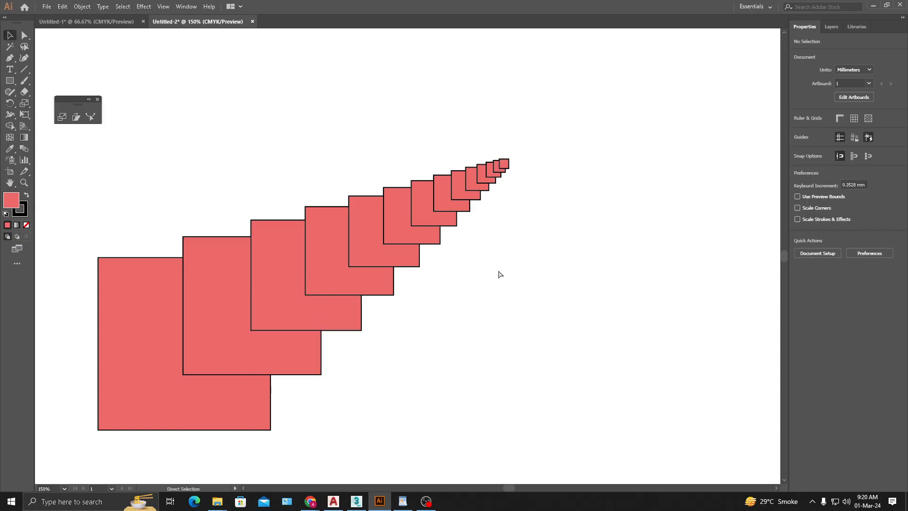
- Undo the repeated scaled copies back to the single original square
key(ctrl+z)
key(ctrl+z)
key(ctrl+z)
key(ctrl+z)
key(ctrl+z)
key(ctrl+z)
key(ctrl+z)
key(ctrl+z)
key(ctrl+z)
key(ctrl+z)
key(ctrl+z)
key(ctrl+z)
key(ctrl+z)
key(ctrl+z)
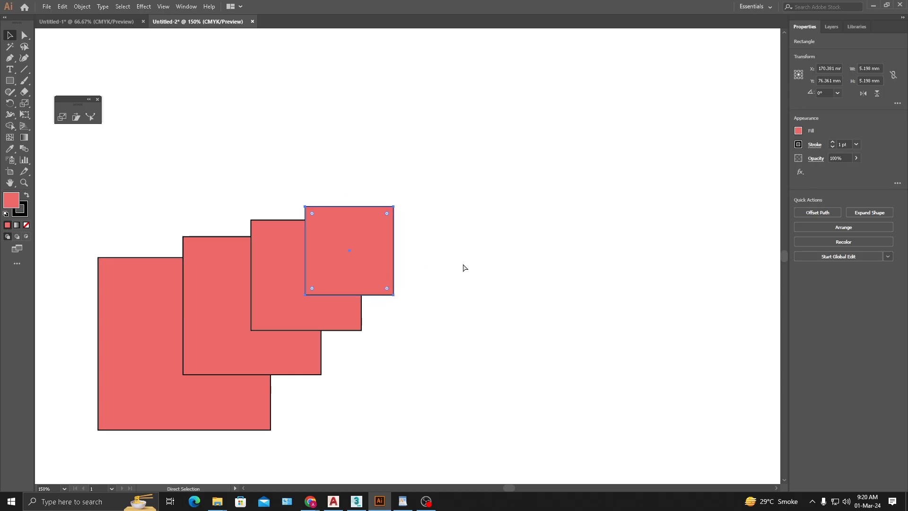
- Select the square and scale it freehand about its centre to about 61 by 60.7 mm
click(218, 349)
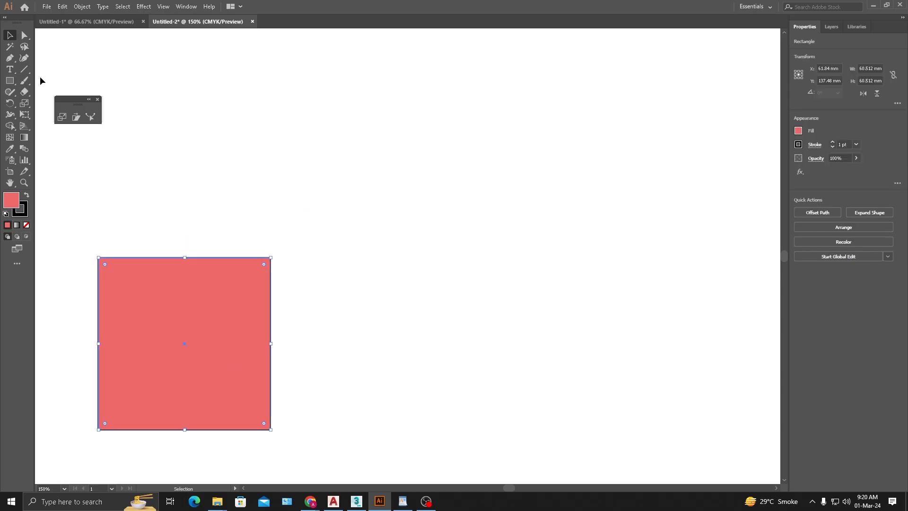
click(24, 104)
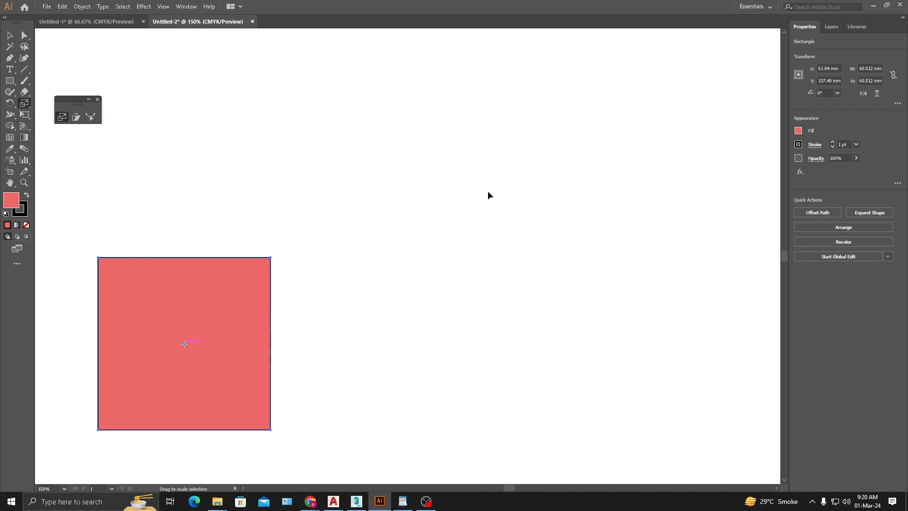
mouse_move(482, 202)
mouse_down()
mouse_move(411, 212)
mouse_move(497, 195)
mouse_up()
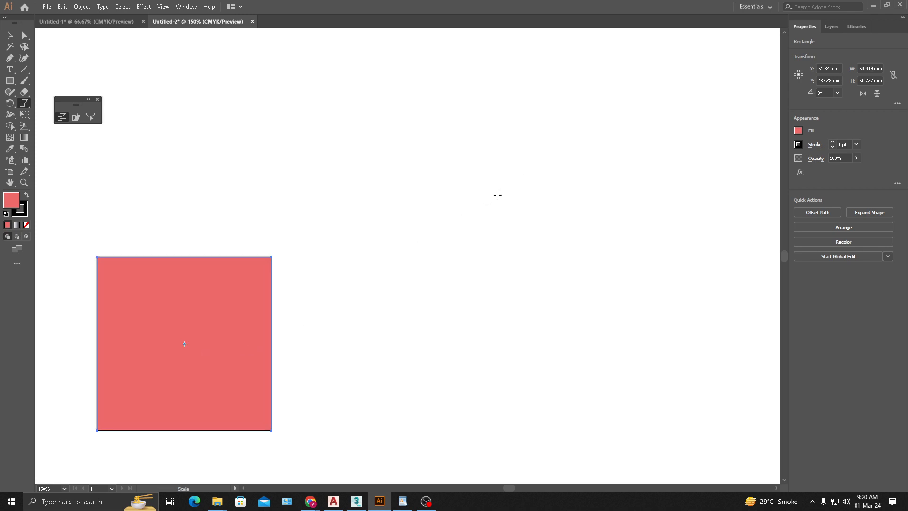
- Try shrinking the square to about 32 mm toward a reference point above and to its right, and undo it
click(508, 182)
drag(250, 276, 326, 223)
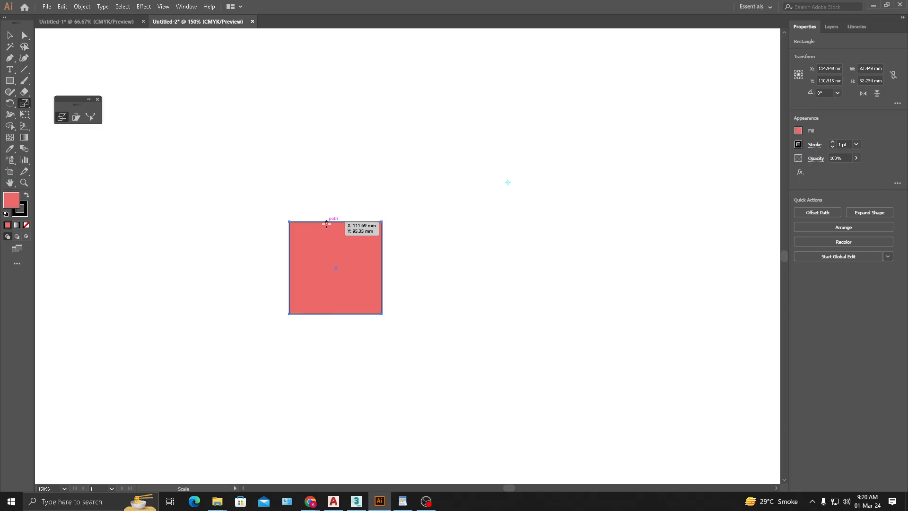
key(v)
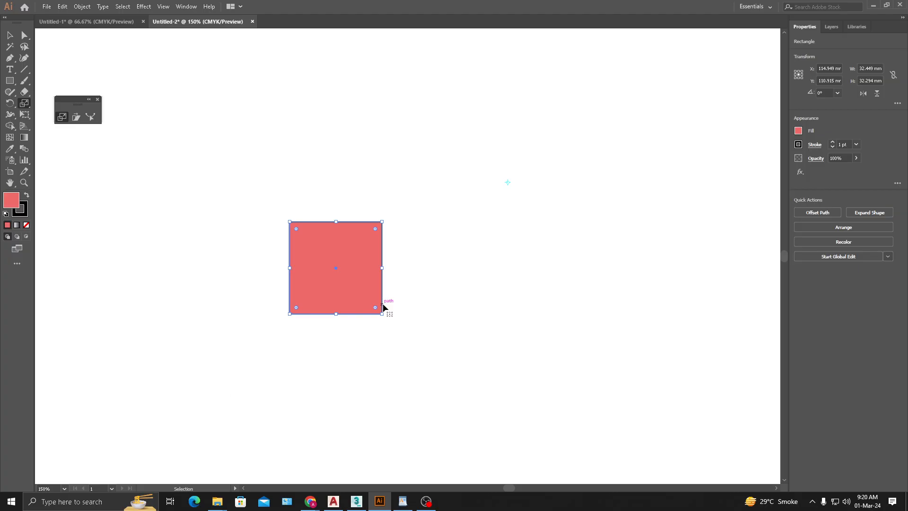
drag(383, 304, 274, 411)
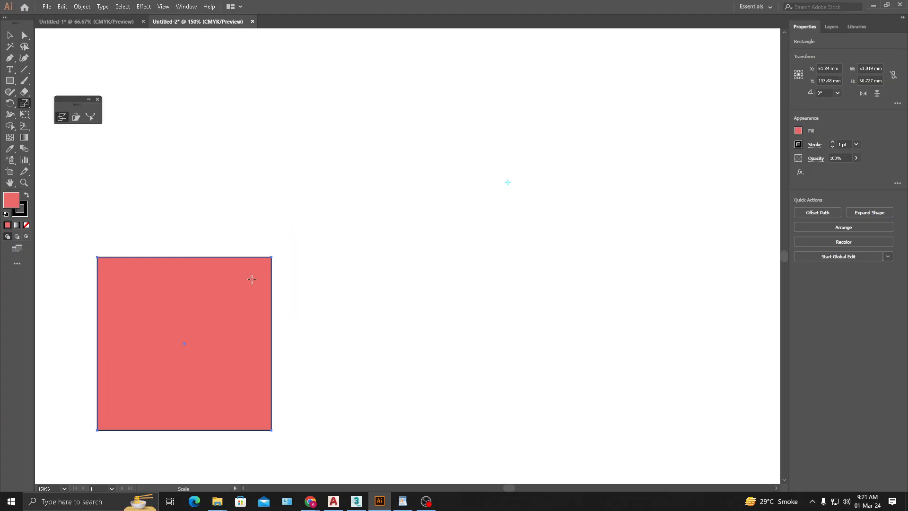
- Try moving the square right to about X 154.5 mm and Y 111.7 mm, and undo the move
key(v)
drag(231, 287, 495, 214)
key(ctrl+z)
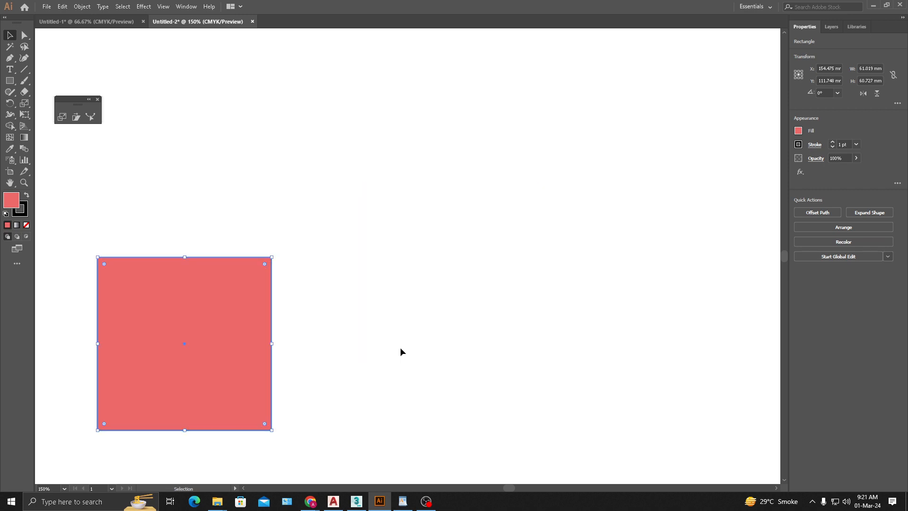
- Scale a copy of the square to about 36 mm toward a reference point above and to its right, repeating it down to about 0.5 mm
click(62, 118)
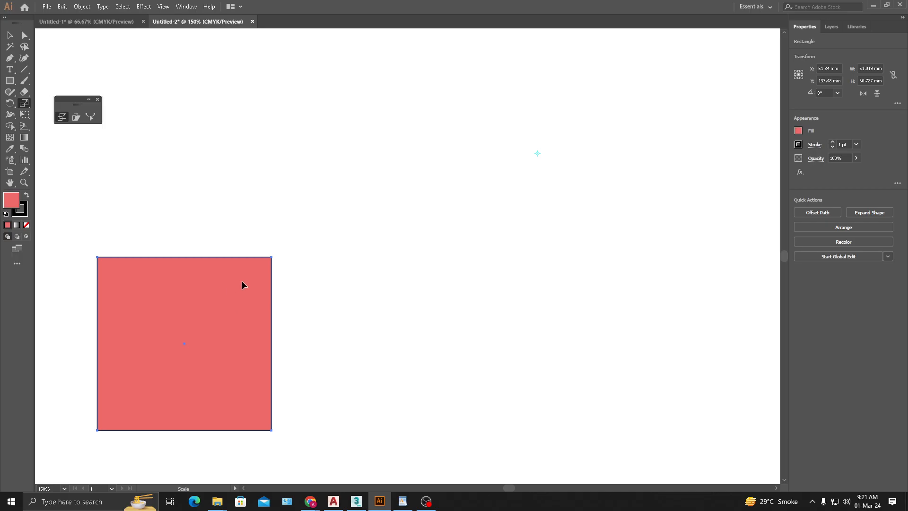
drag(244, 280, 338, 230)
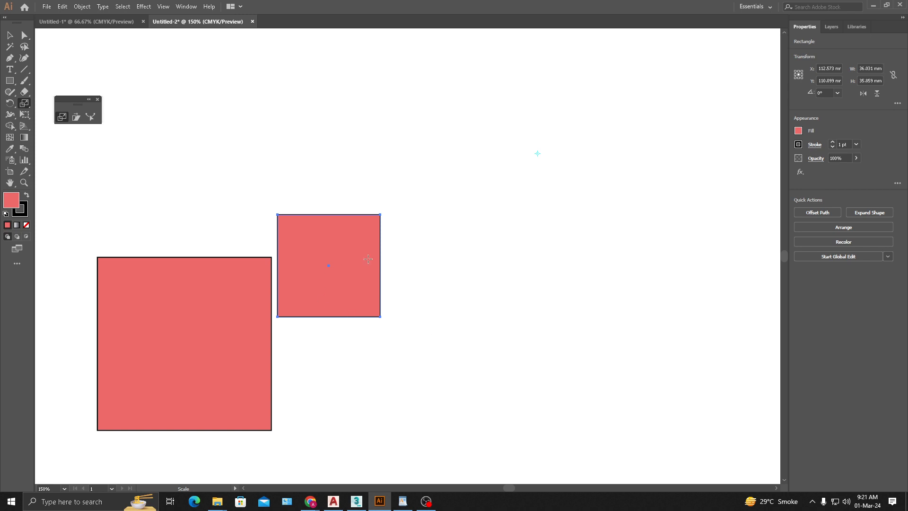
key(ctrl+d)
key(ctrl+d)
key(ctrl+d)
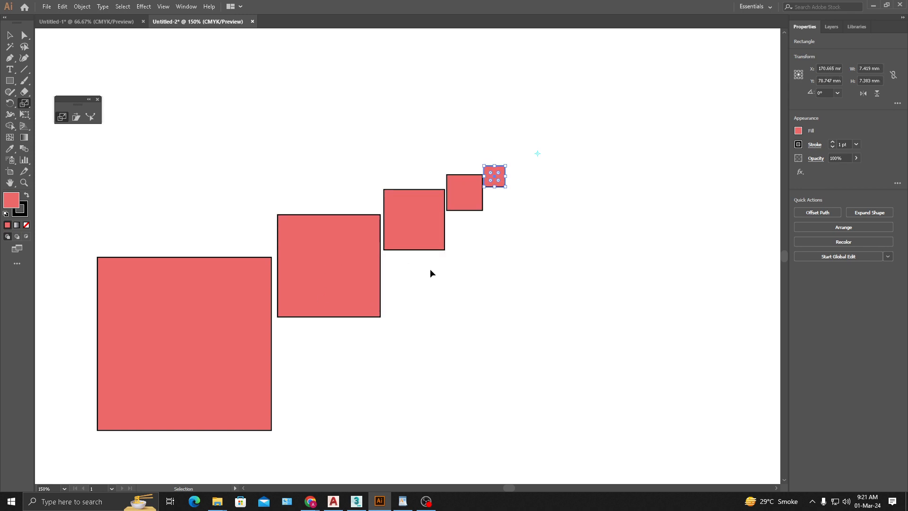
key(ctrl+d)
key(ctrl+d)
key(ctrl+d)
key(ctrl+d)
key(ctrl+d)
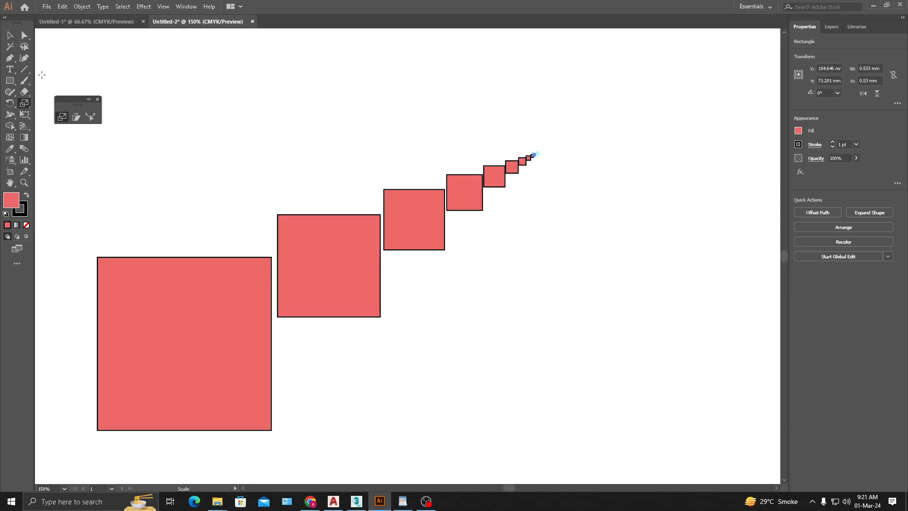
click(10, 35)
click(542, 321)
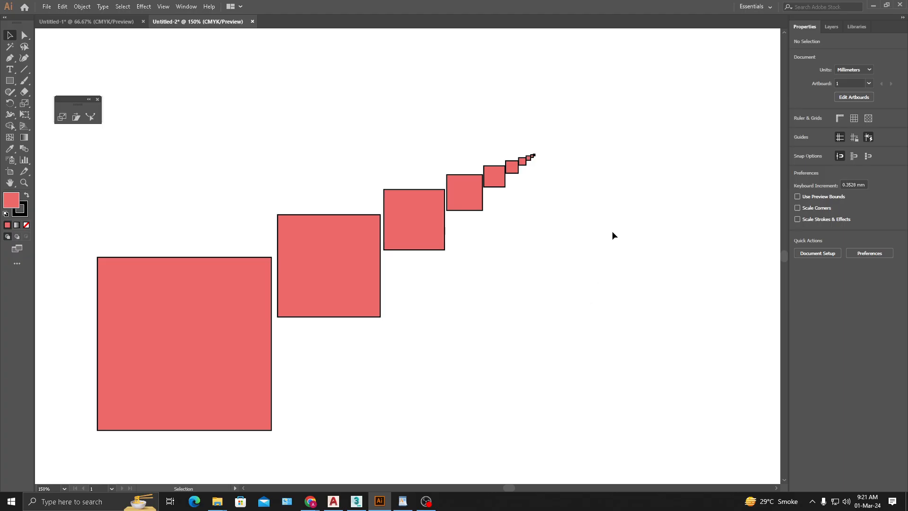
- Select the whole row of squares, from the largest to the smallest, and delete them from the artboard
click(534, 156)
click(255, 355)
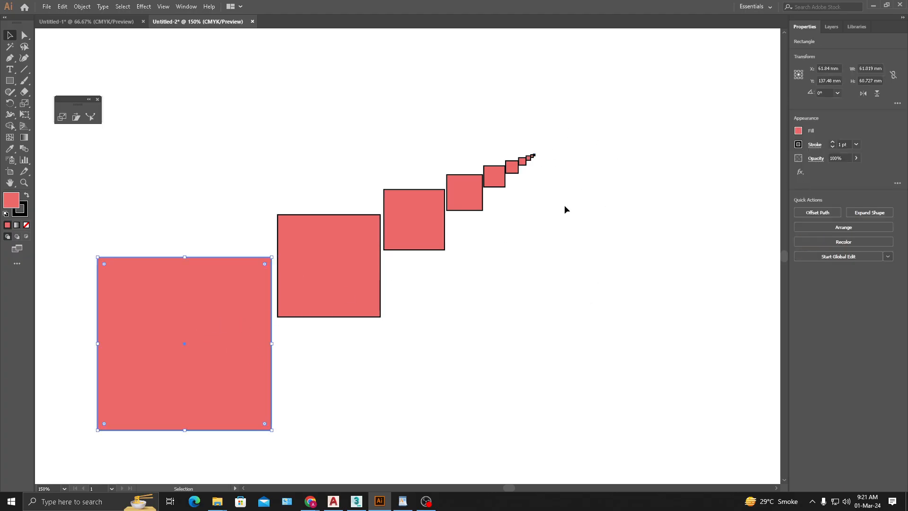
click(545, 162)
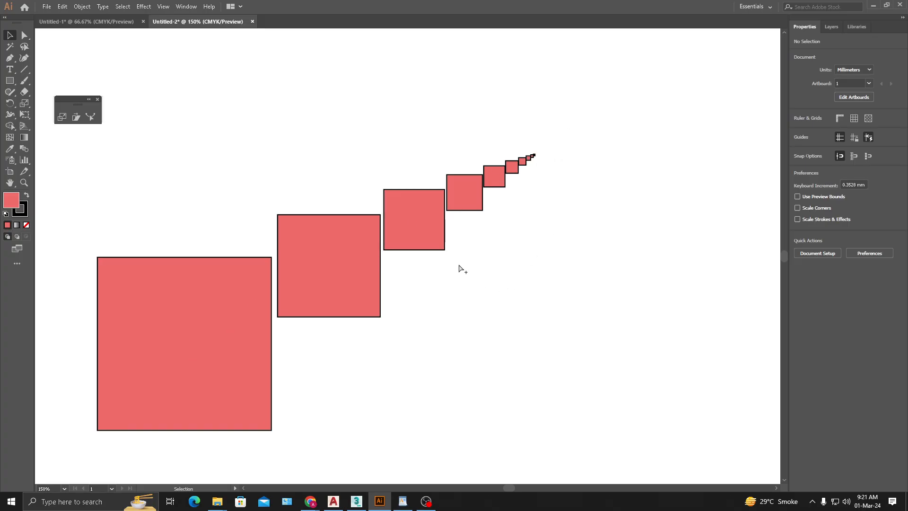
key(ctrl+minus)
drag(547, 151, 331, 436)
key(Delete)
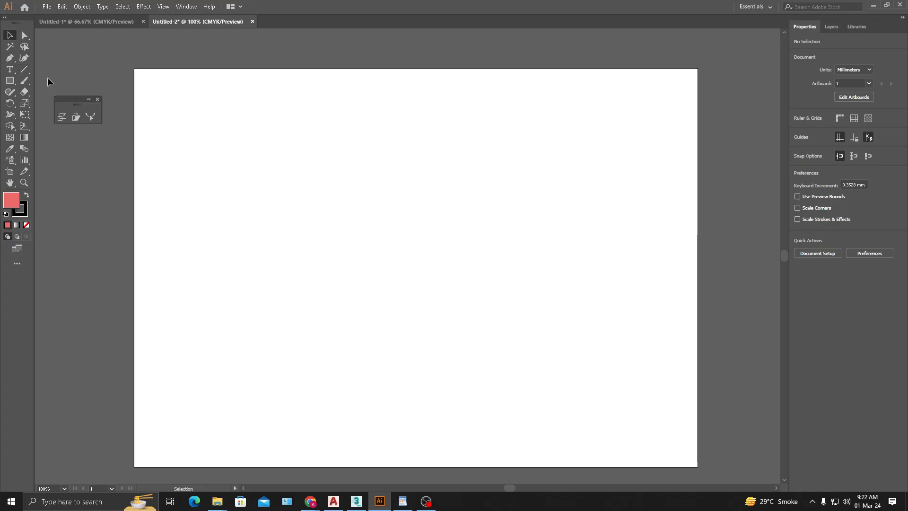
- Draw a narrow vertical rectangle about 4.2 by 119.8 mm near the artboard's left side as the lamp post's pole
click(10, 81)
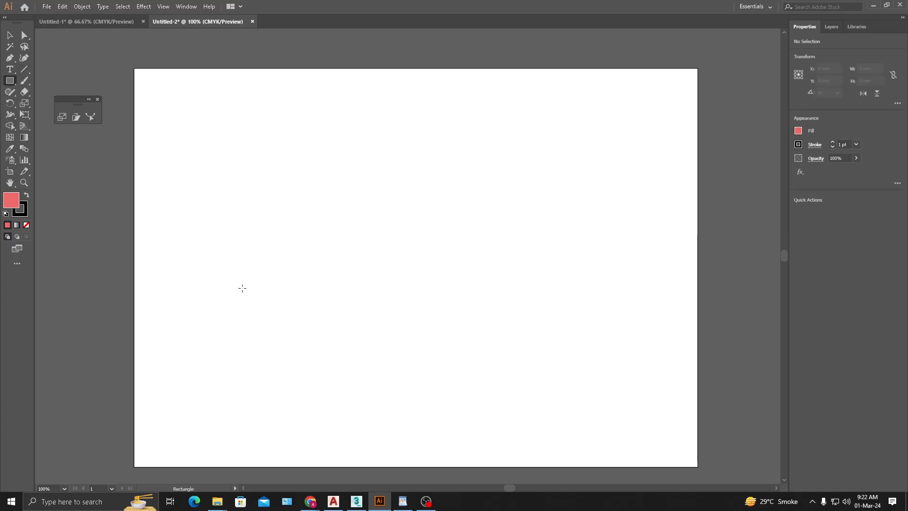
drag(195, 206, 204, 433)
key(v)
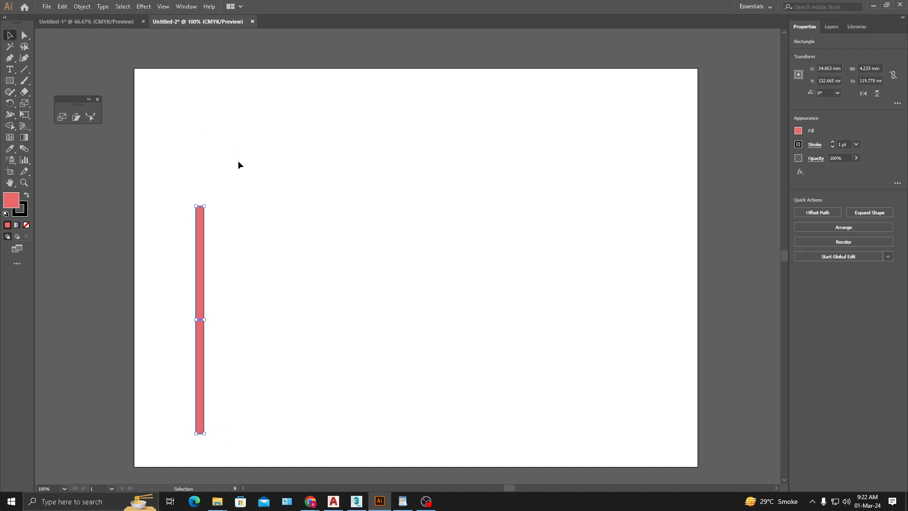
click(238, 165)
- Draw a rectangle about 12.5 by 20.2 mm over the pole's lower end as its base
click(9, 80)
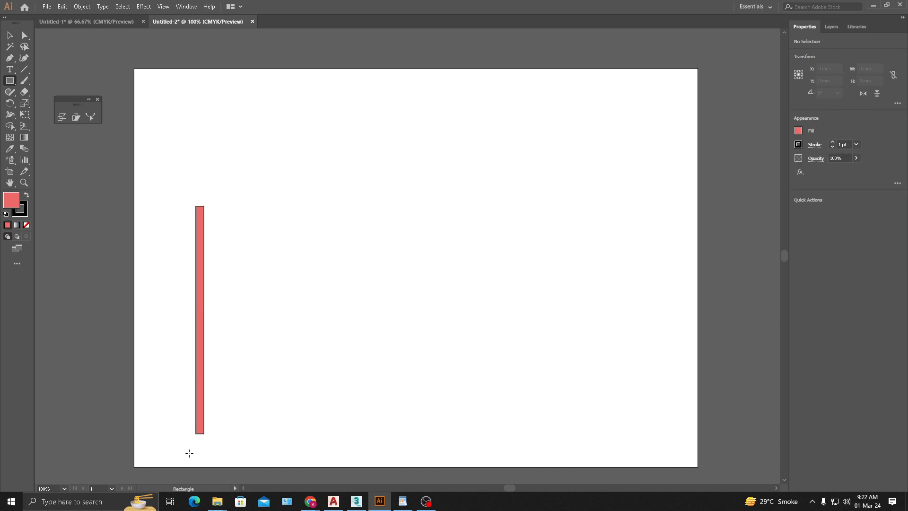
drag(189, 453, 205, 434)
key(v)
click(240, 413)
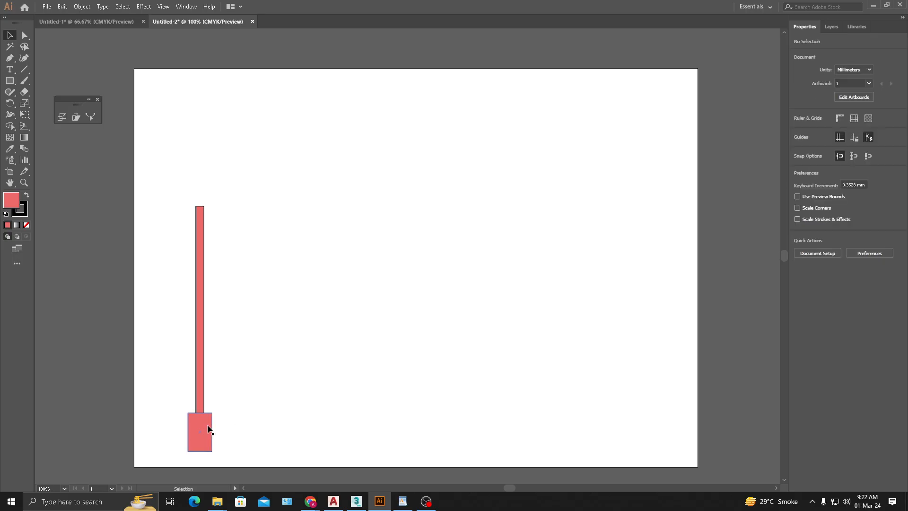
- Align the pole and its base to each other on their horizontal centres
scroll(208, 429, up, 1)
drag(283, 332, 143, 446)
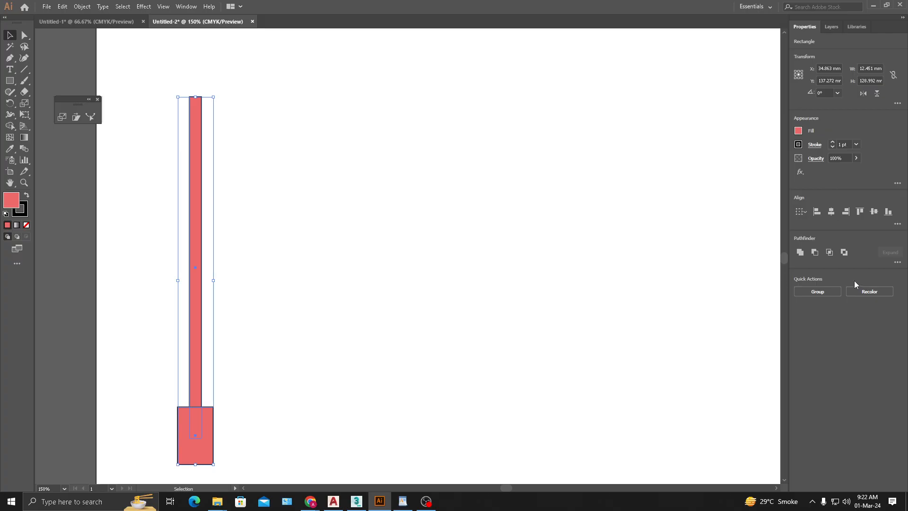
click(360, 349)
drag(208, 422, 312, 412)
drag(290, 350, 116, 451)
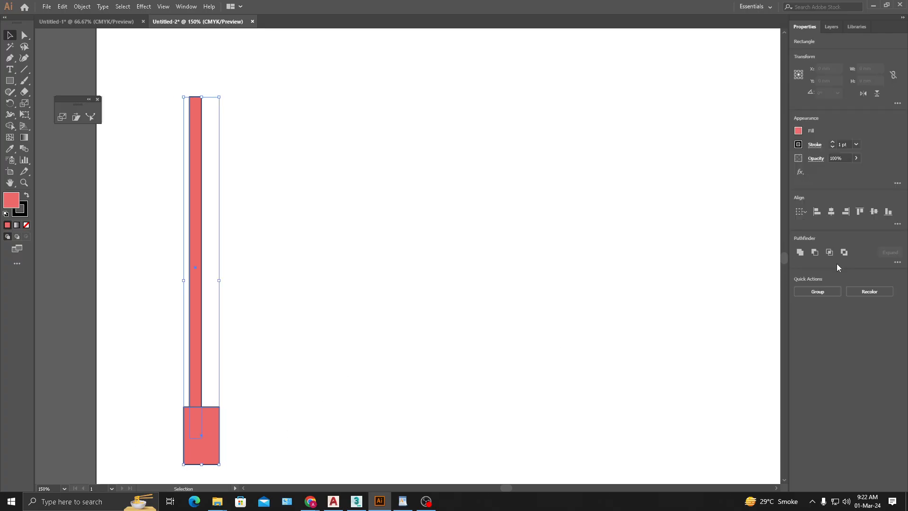
click(831, 212)
click(239, 440)
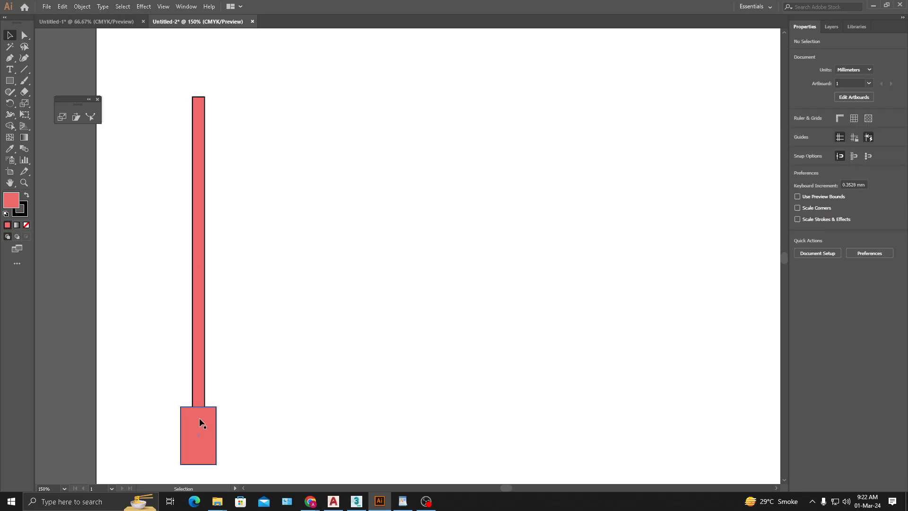
- Slightly round the two upper corners of the base rectangle, leaving its lower corners square
click(197, 433)
scroll(196, 433, up, 2)
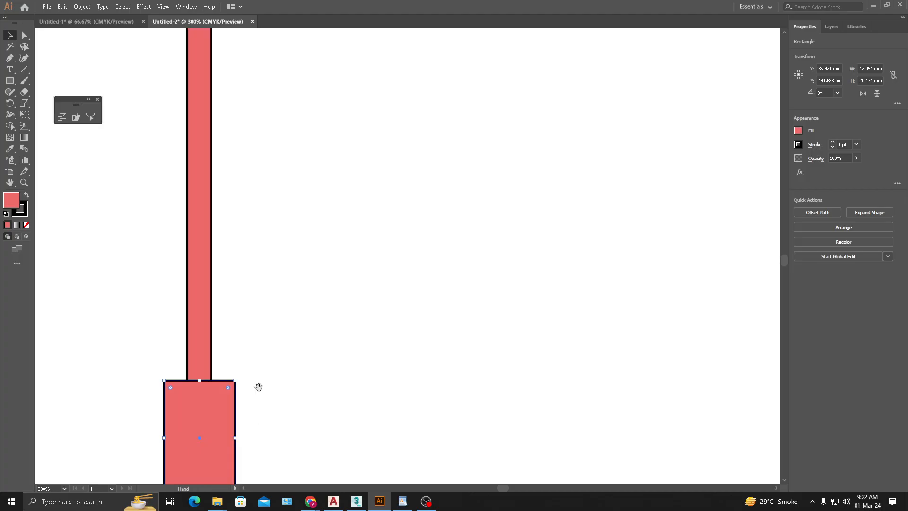
drag(258, 387, 341, 248)
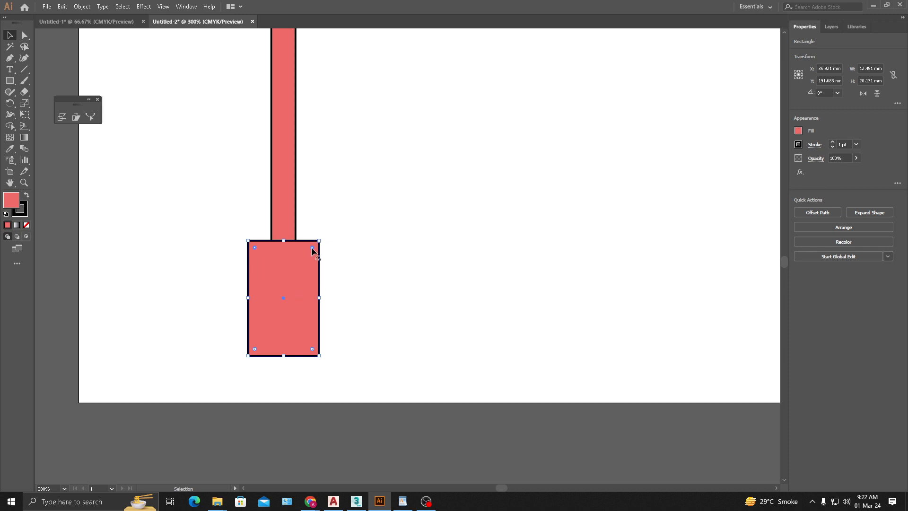
mouse_move(311, 246)
mouse_down()
mouse_move(307, 256)
mouse_move(314, 254)
mouse_up()
click(368, 308)
- Draw a thin horizontal arm about 33.7 by 1.8 mm extending right from the top of the pole
scroll(359, 294, down, 2)
drag(391, 181, 321, 289)
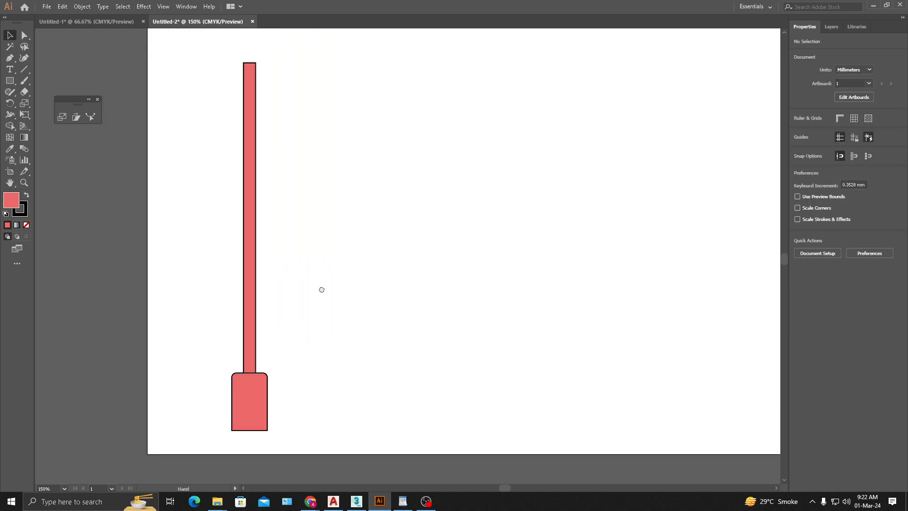
click(12, 72)
click(11, 81)
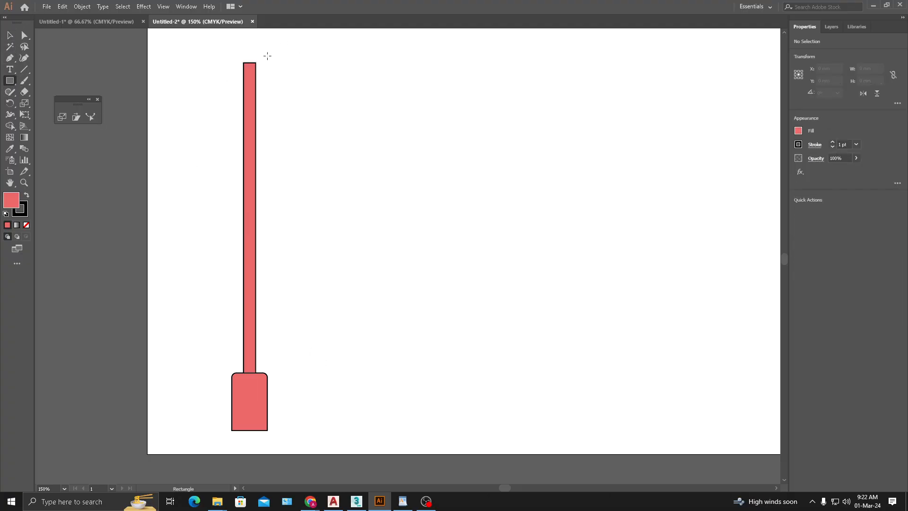
drag(243, 63, 339, 67)
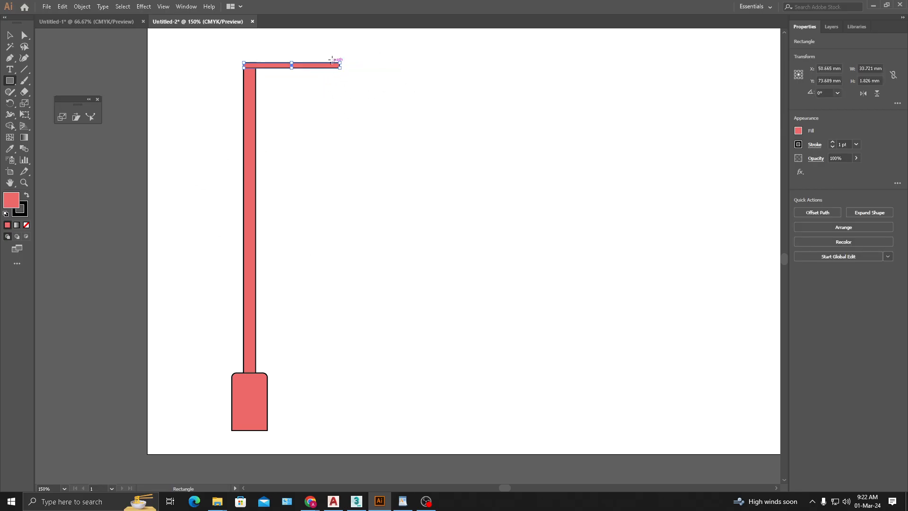
- Draw a rectangular lamp head about 17.1 by 7.1 mm over the free end of the arm
drag(327, 58, 375, 79)
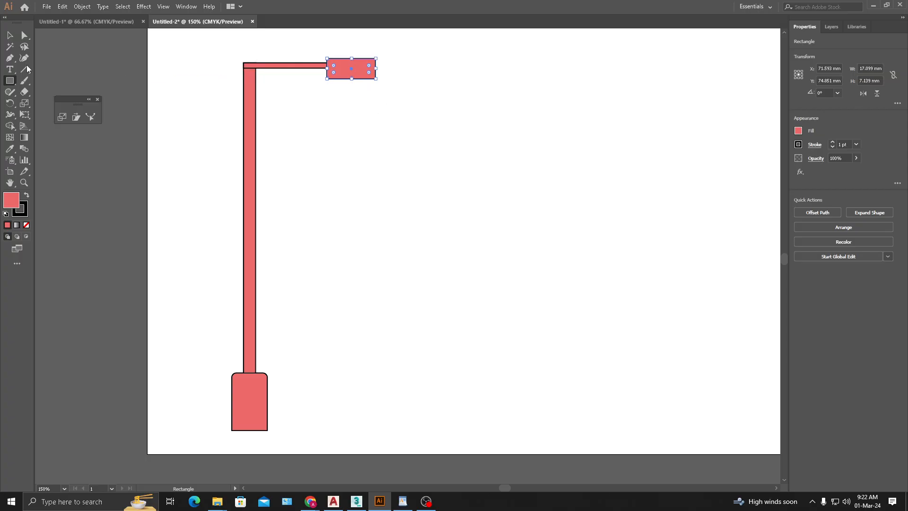
key(v)
click(353, 115)
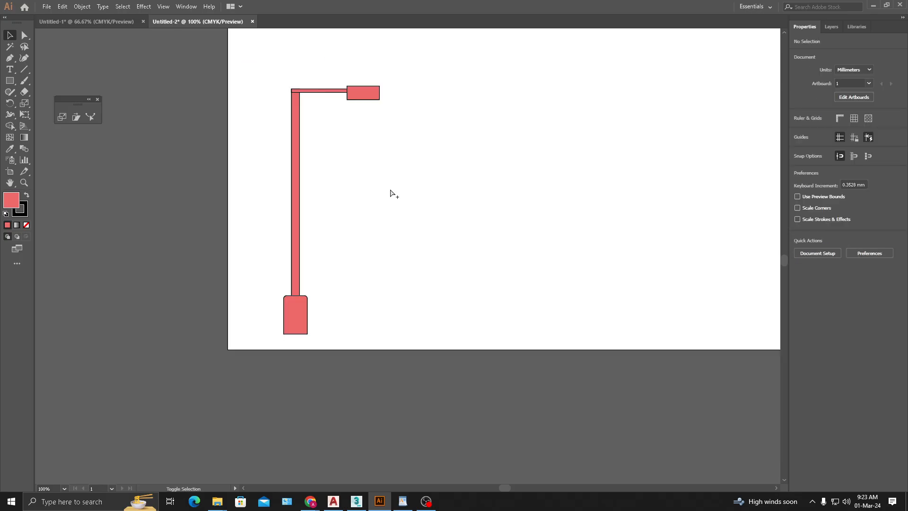
- Give all the lamp post parts a solid black fill and no stroke
key(ctrl+minus)
drag(334, 375, 144, 33)
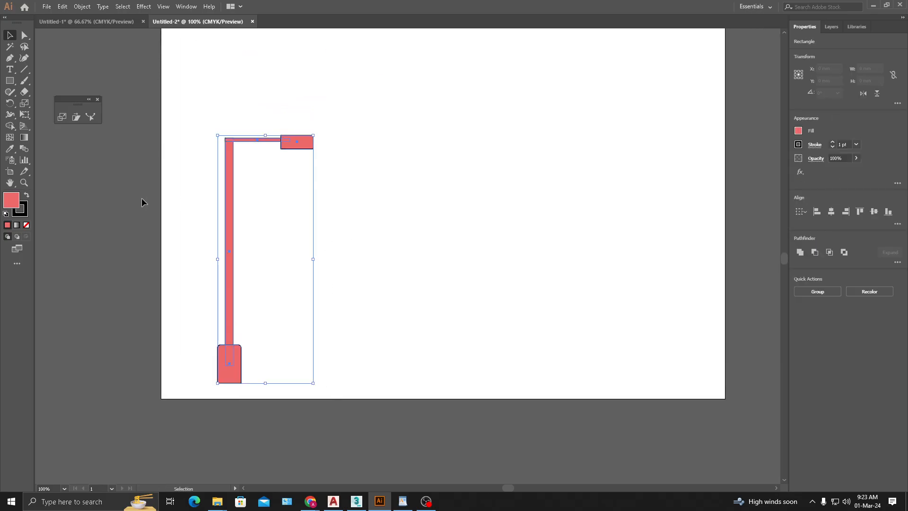
click(26, 225)
key(shift+x)
click(347, 288)
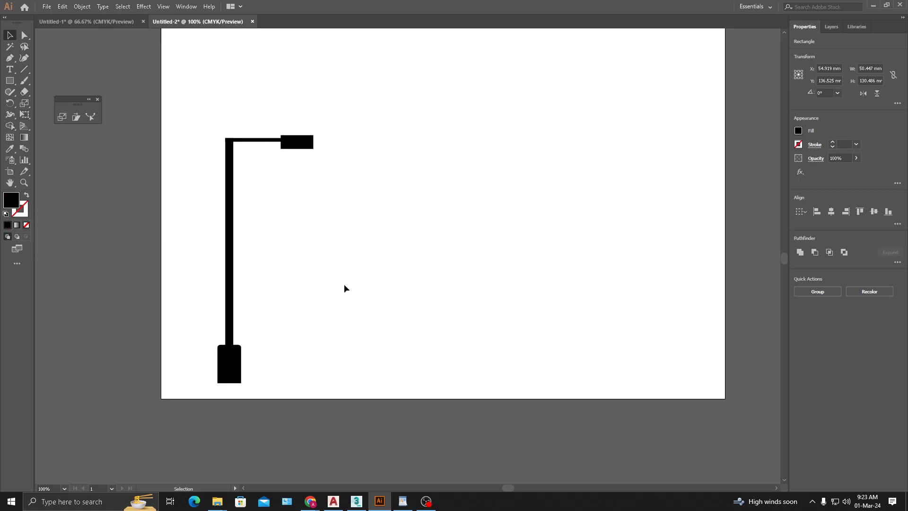
- Group the lamp post parts and move the group to about X 39.2 mm and Y 137.9 mm
drag(316, 208, 334, 200)
drag(416, 91, 165, 427)
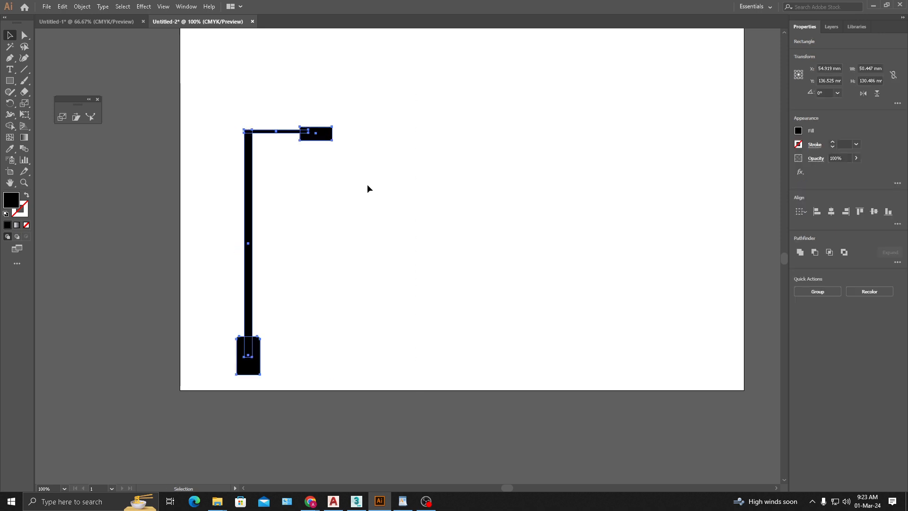
drag(388, 104, 182, 386)
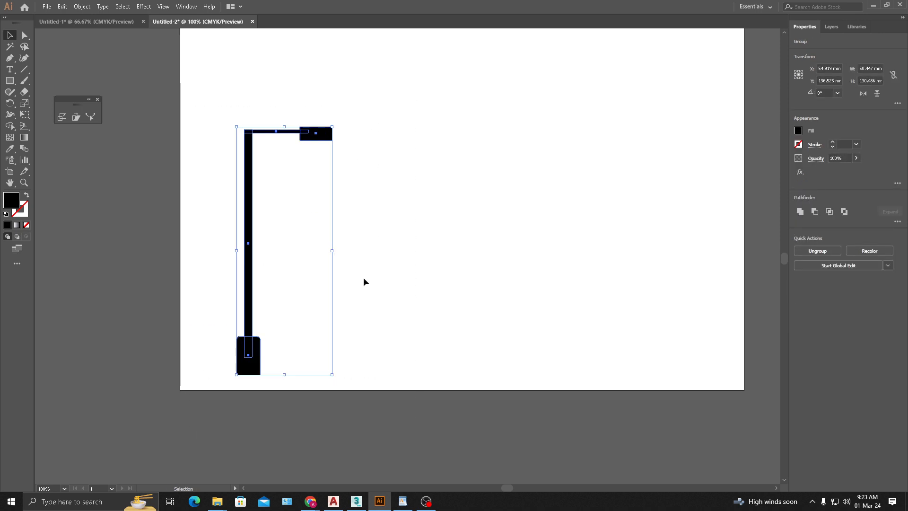
click(326, 268)
drag(251, 204, 222, 207)
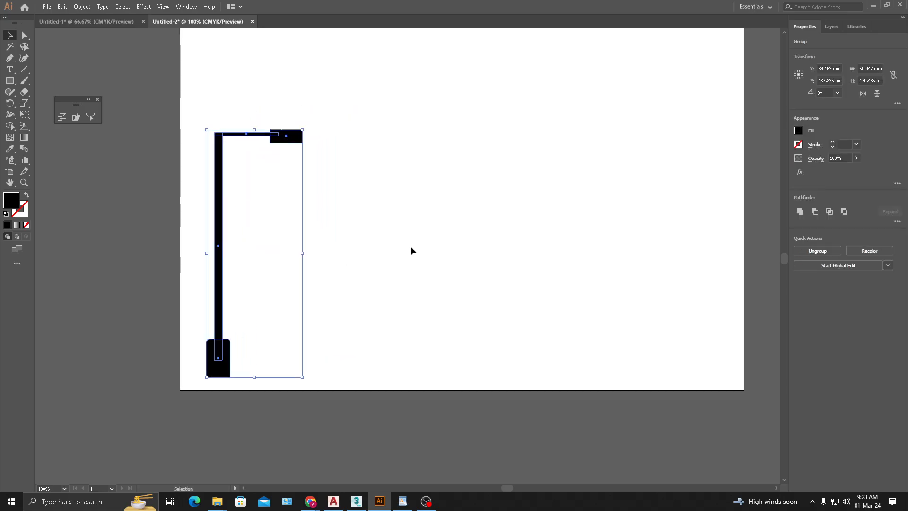
click(411, 246)
- Duplicate the lamp post group horizontally to the right, placing the copy at about X 137.5 mm
drag(336, 210, 302, 224)
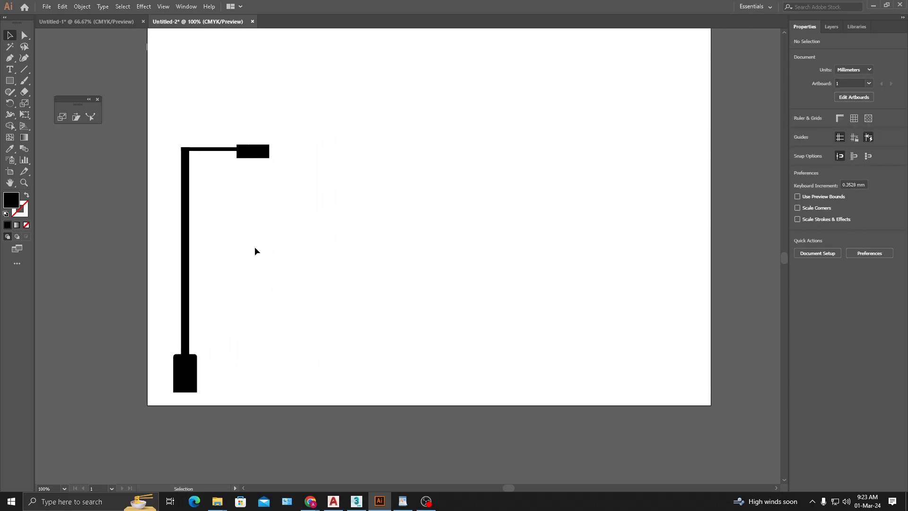
click(189, 250)
click(201, 237)
drag(189, 211, 453, 251)
drag(512, 101, 339, 247)
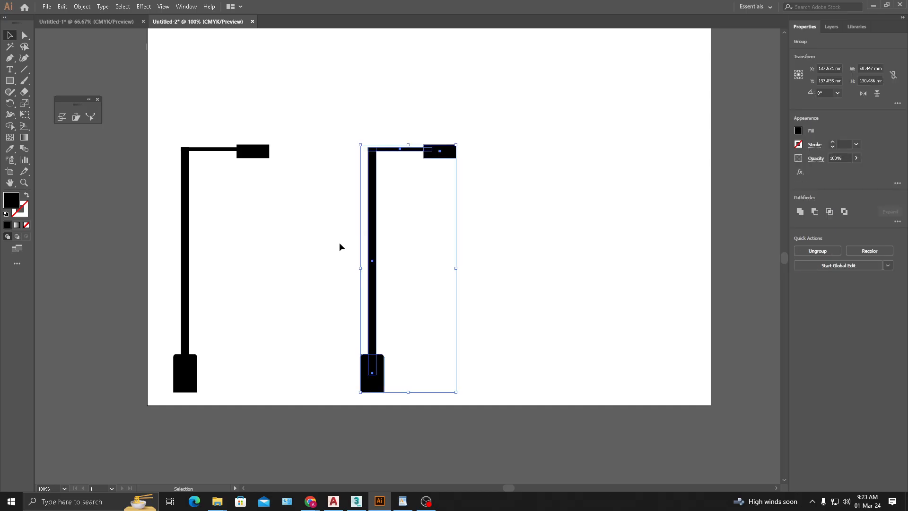
- Reflect the copied lamp post across the vertical axis so that its arm points left
right_click(367, 245)
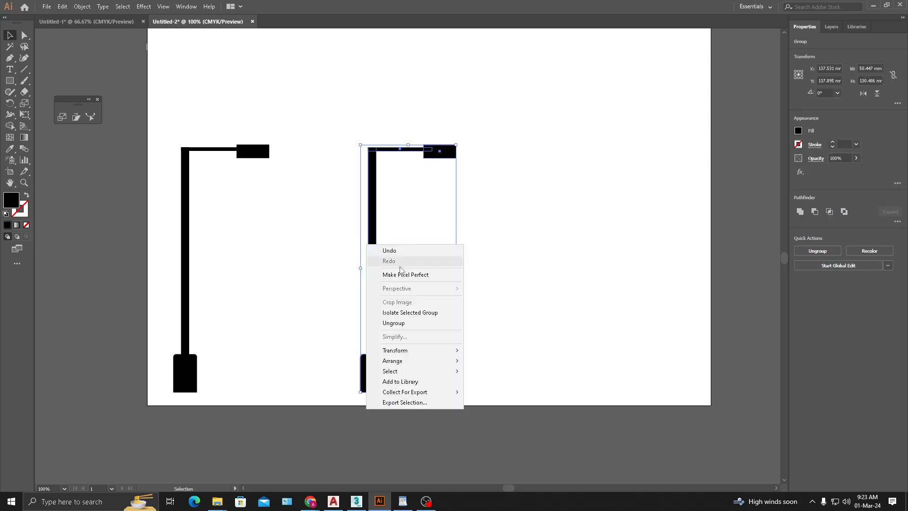
mouse_move(411, 350)
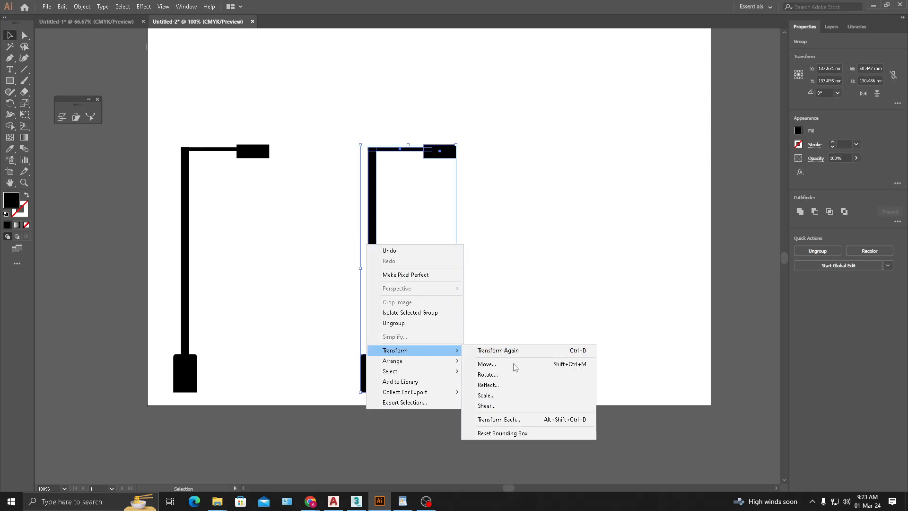
click(499, 388)
click(261, 340)
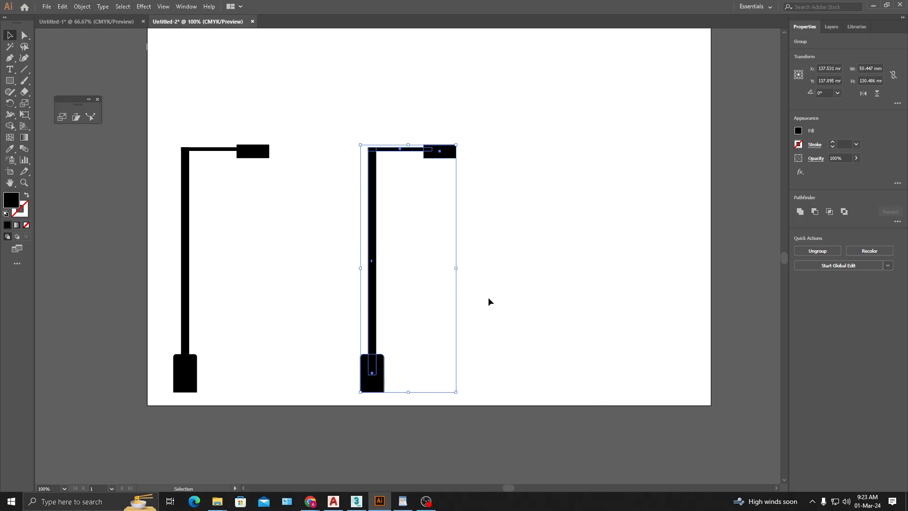
- Move the reflected lamp post close to the artboard's right edge and select both lamp posts
drag(450, 368, 681, 366)
click(724, 263)
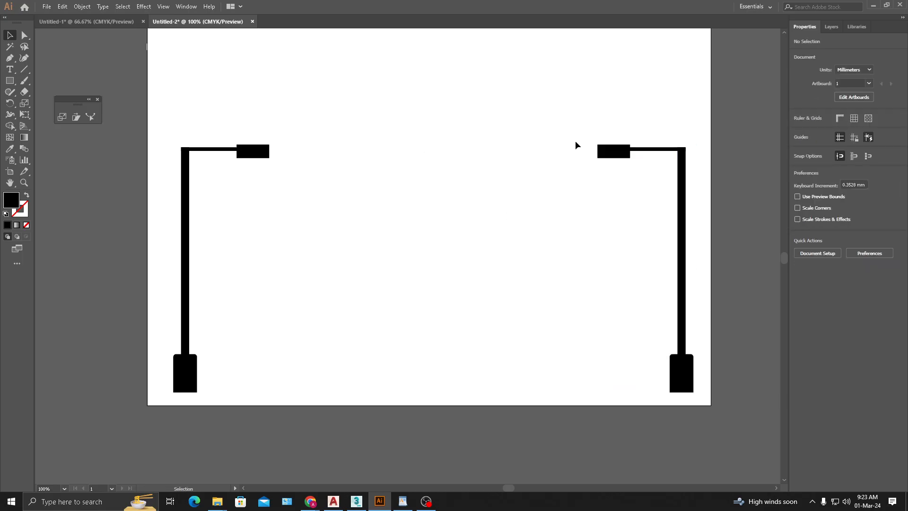
drag(646, 88, 220, 294)
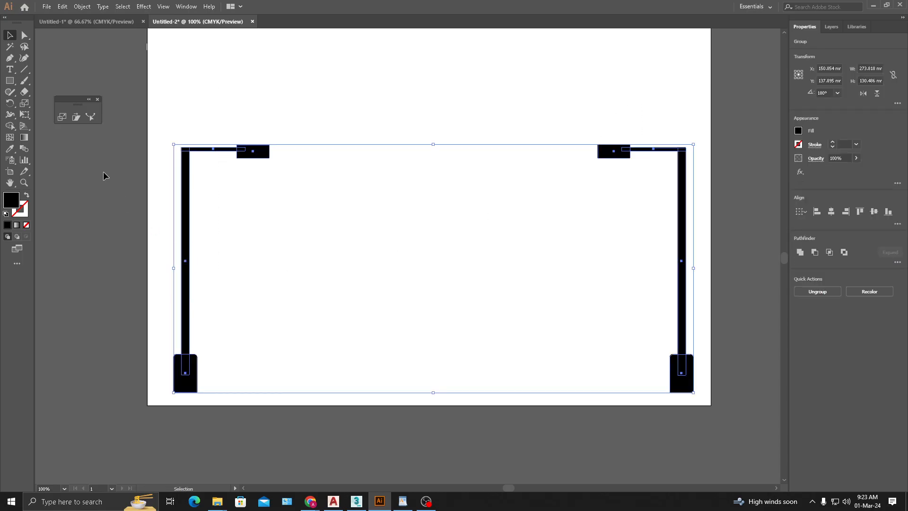
click(62, 117)
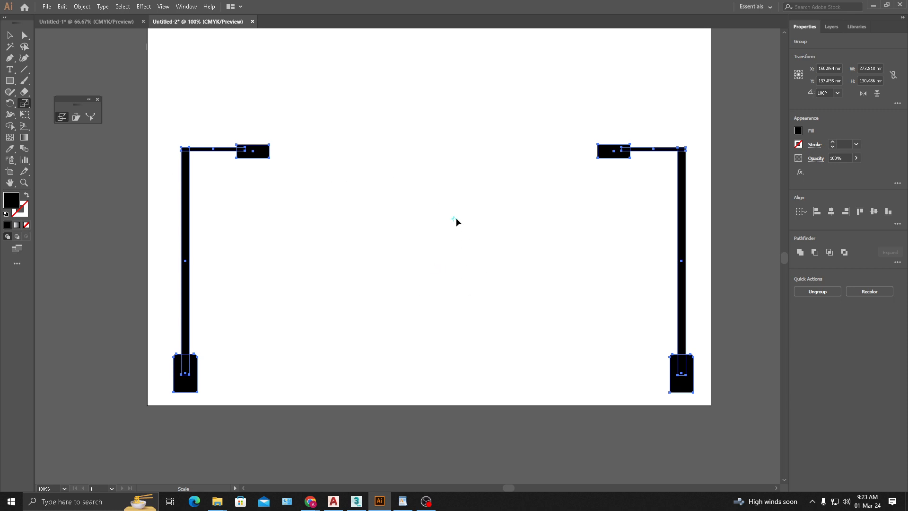
click(9, 35)
click(488, 152)
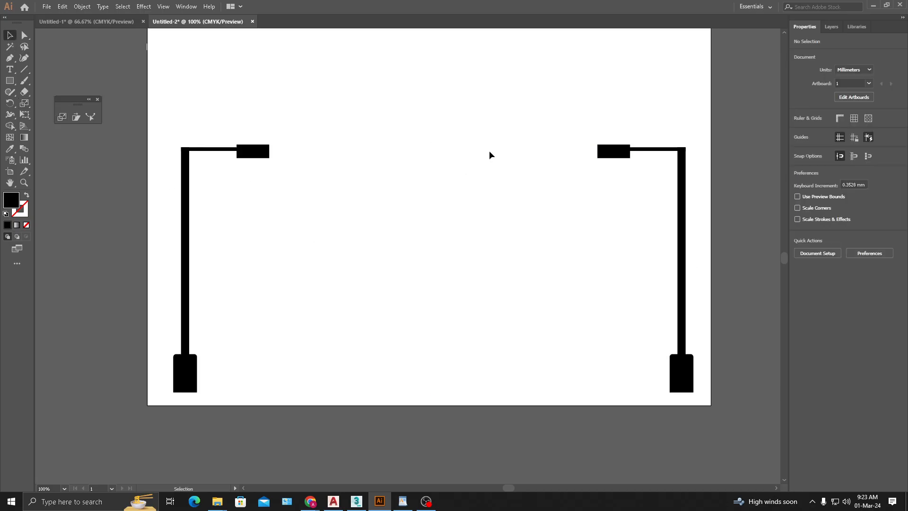
- Select both lamp posts and make a scaled copy about 222 × 106 mm around the centre of the pair
drag(669, 82, 156, 269)
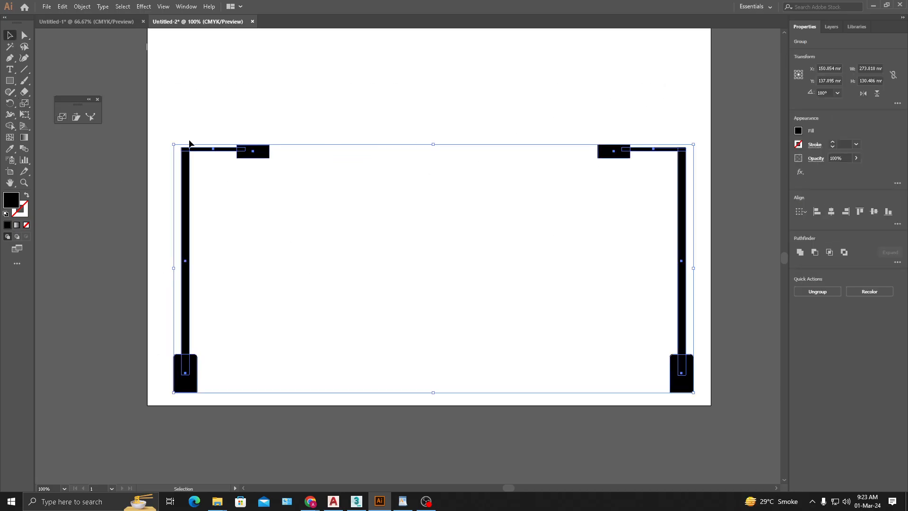
click(61, 117)
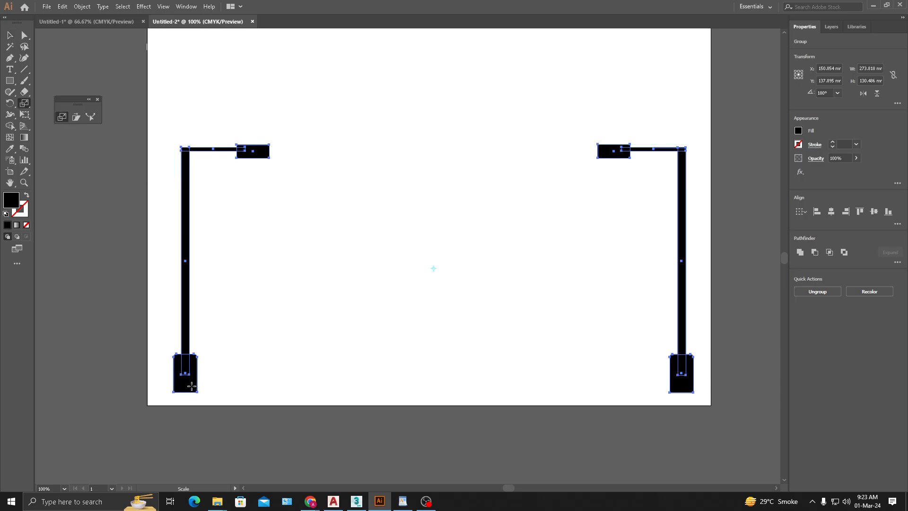
drag(192, 386, 220, 352)
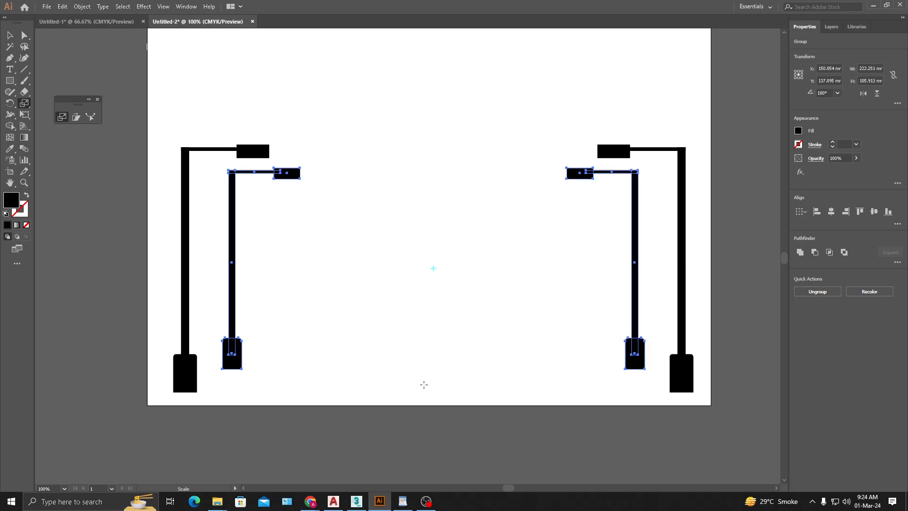
- Repeat the scaled copy until the smallest lamp post pair is about 10 mm wide, and deselect it
key(v)
key(ctrl+d)
key(ctrl+d)
key(ctrl+d)
key(ctrl+d)
key(ctrl+d)
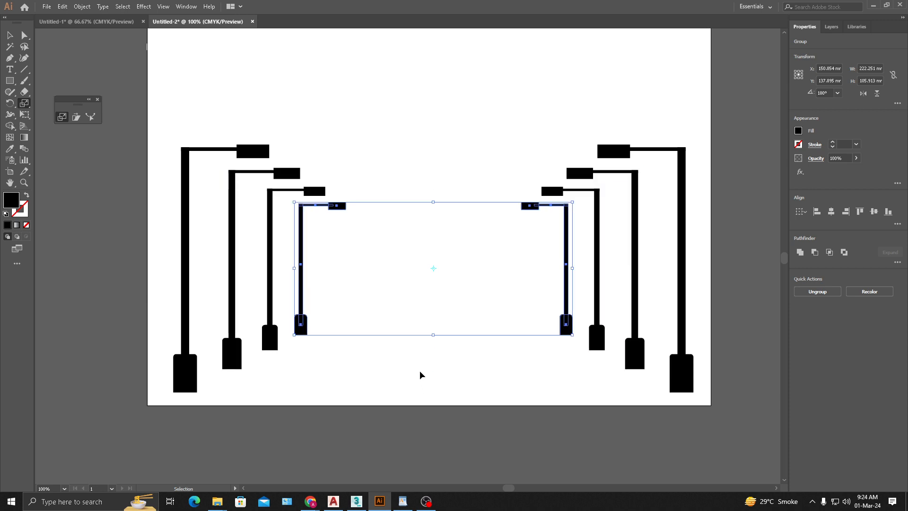
key(ctrl+d)
key(ctrl+d)
key(ctrl+d)
key(s)
key(ctrl+d)
key(ctrl+d)
key(ctrl+d)
key(ctrl+d)
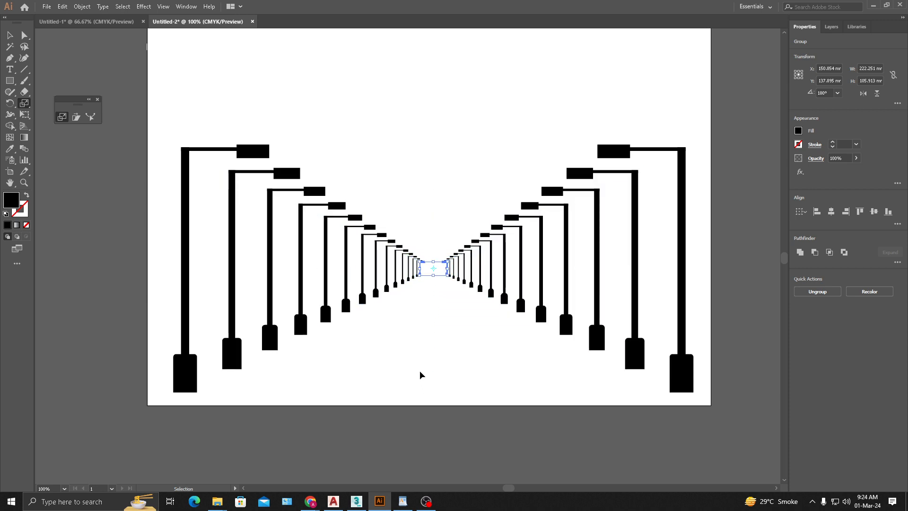
click(10, 35)
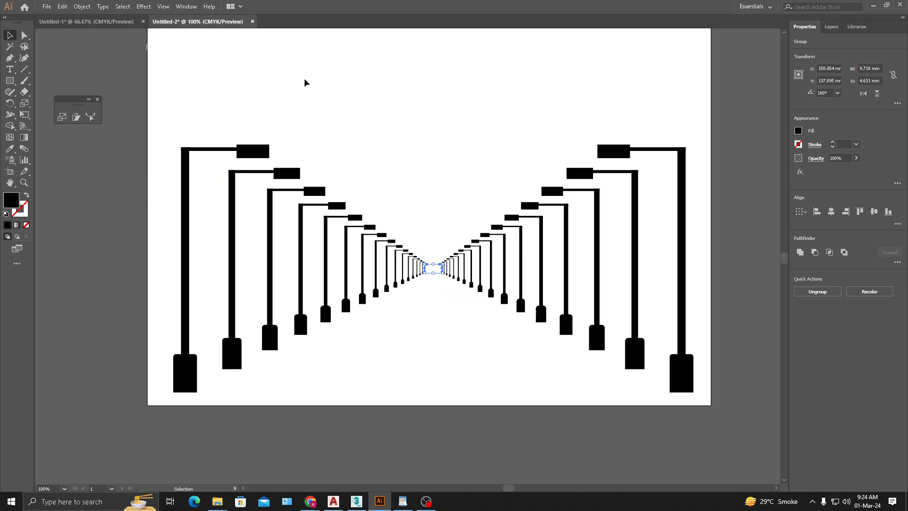
click(397, 157)
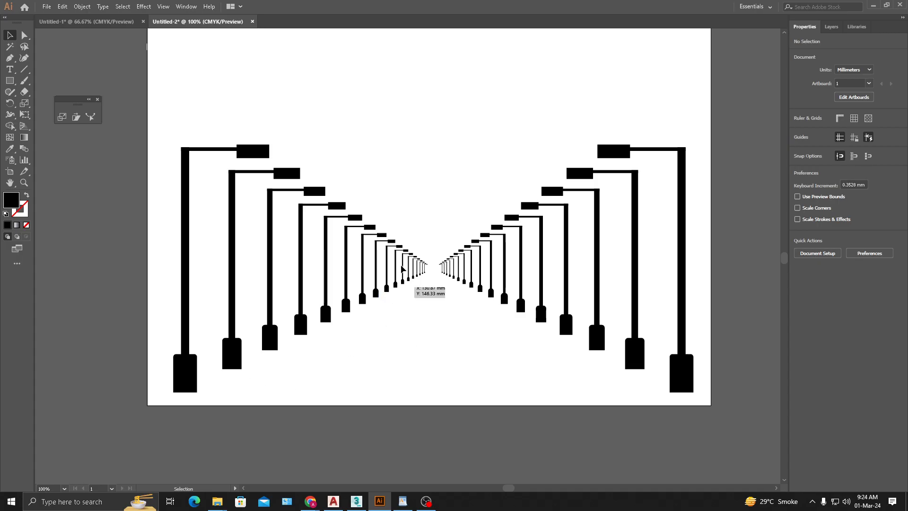
- Undo all the scaled copies converging on the centre, leaving only the original lamp post pair
drag(452, 226, 383, 231)
drag(352, 195, 447, 221)
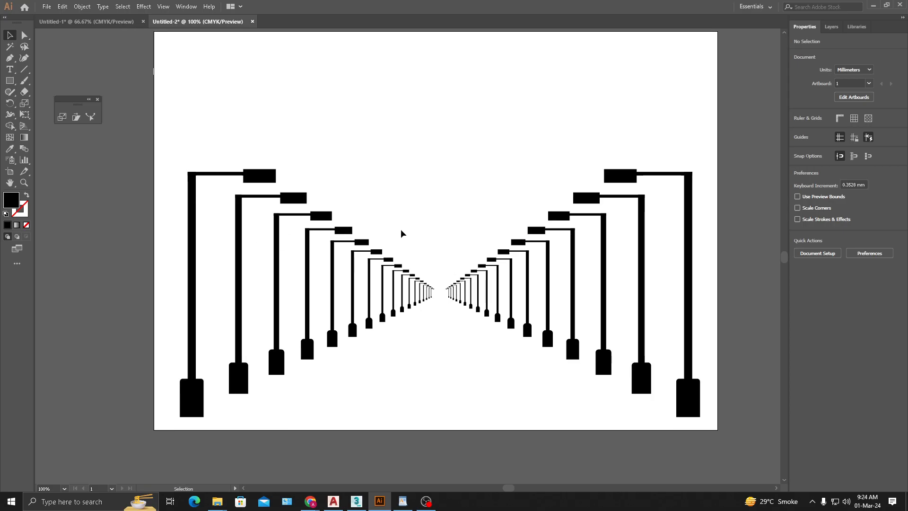
key(ctrl+z)
key(ctrl+z)
key(ctrl+z)
key(ctrl+z)
key(ctrl+z)
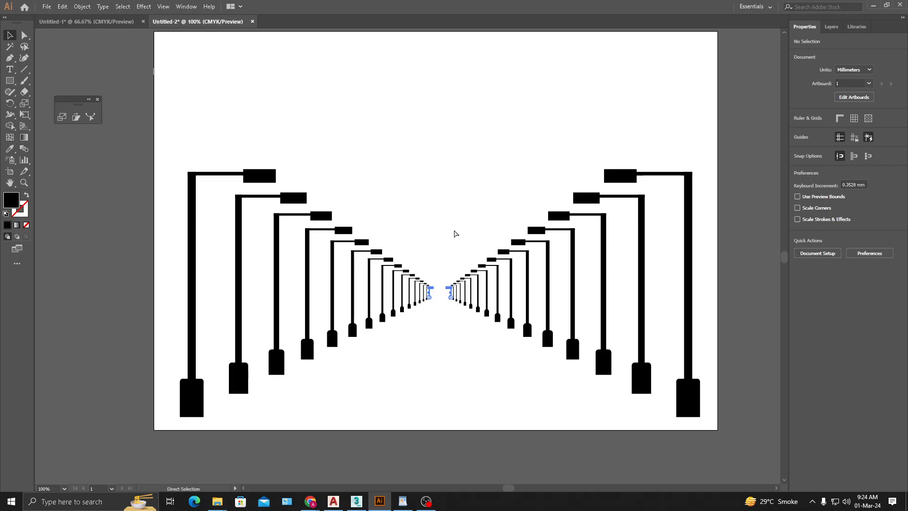
key(ctrl+z)
key(ctrl+z)
key(ctrl+z)
key(ctrl+z)
key(ctrl+z)
key(ctrl+z)
key(ctrl+z)
key(ctrl+z)
key(ctrl+z)
key(ctrl+z)
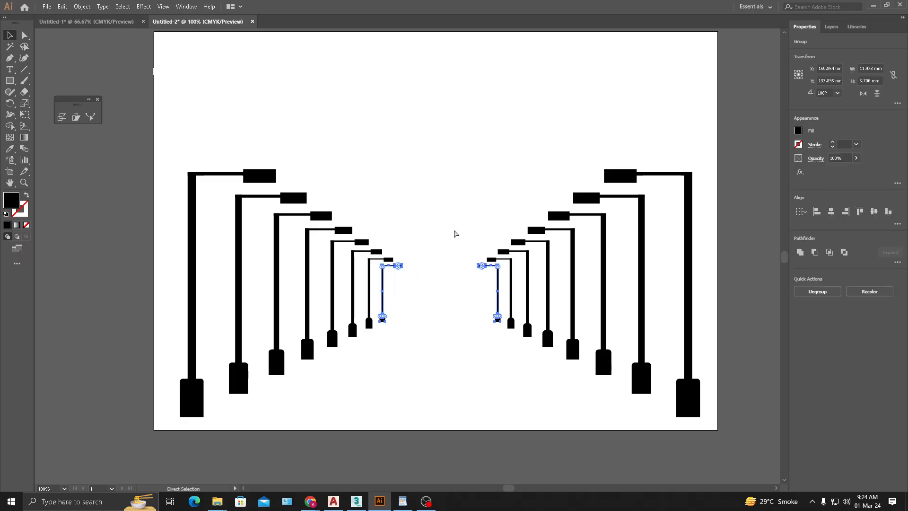
key(ctrl+z)
key(ctrl+z)
key(v)
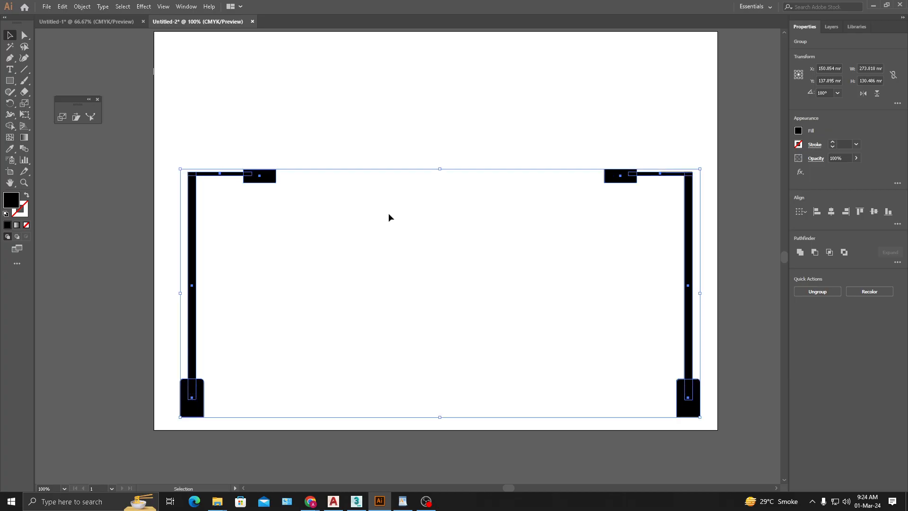
- Make a scaled copy of both lamp posts about 213 × 101 mm from a reference point centred above the pair
click(648, 112)
drag(665, 122, 172, 305)
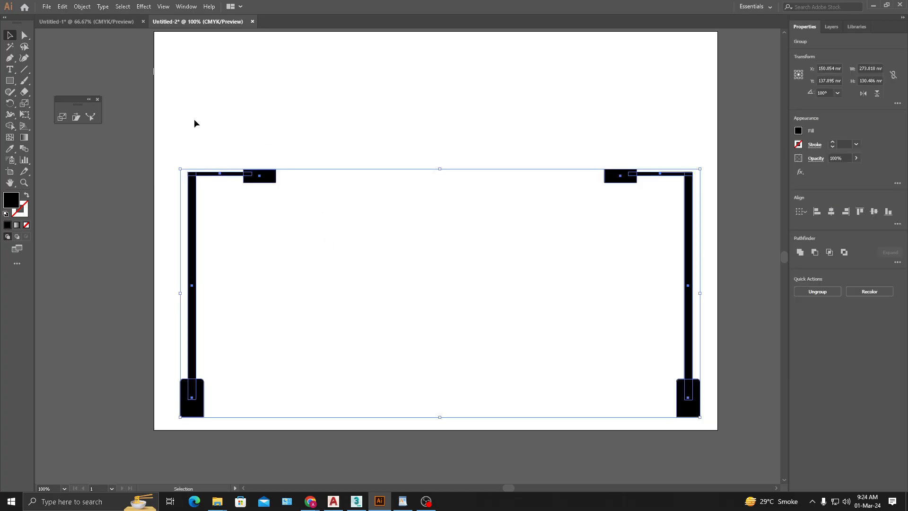
click(62, 118)
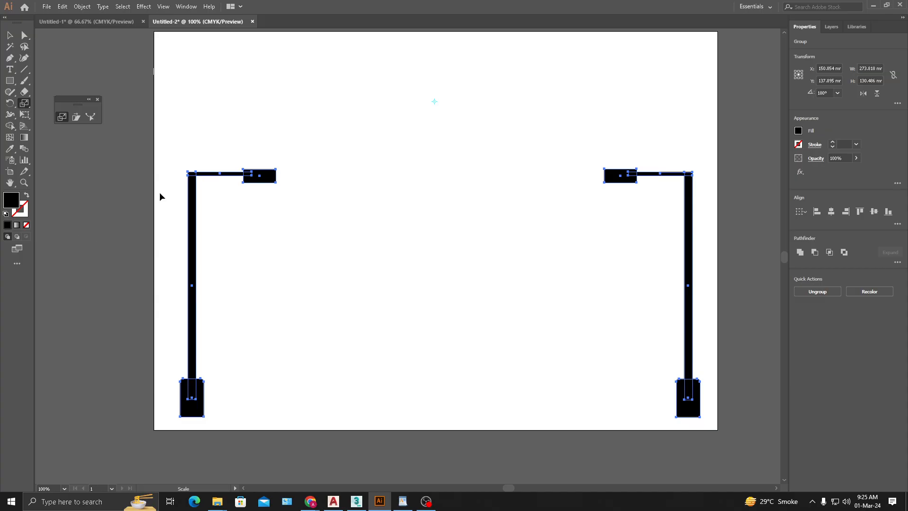
drag(196, 409, 259, 351)
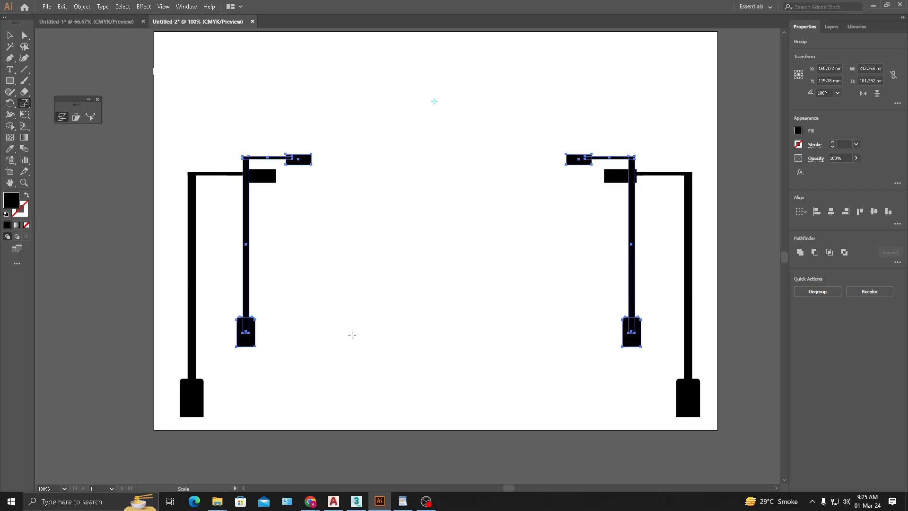
key(ctrl+v)
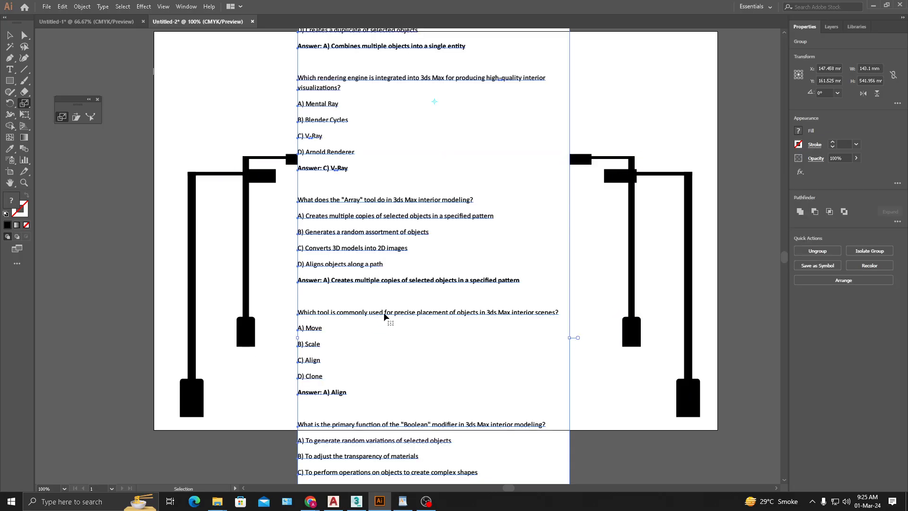
key(ctrl+z)
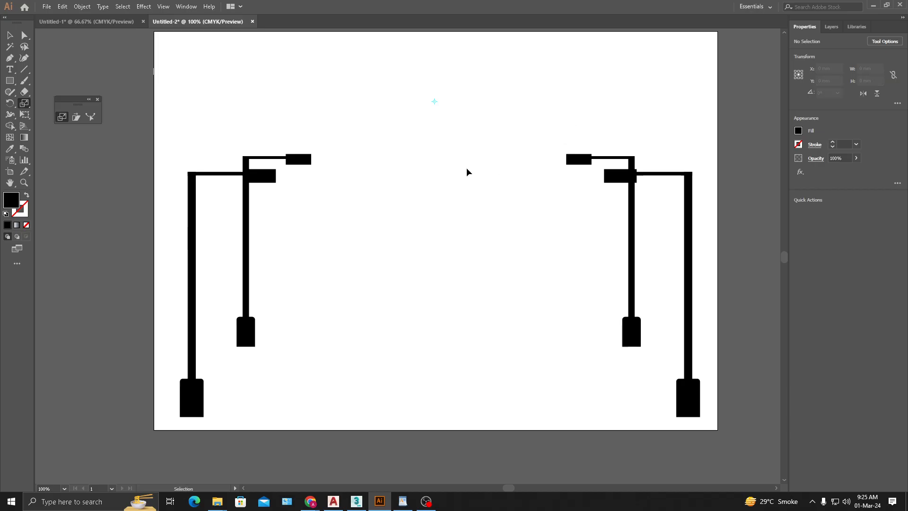
- Select the smaller lamp post pair and repeat its scaled copy to form rows converging on the upper reference point
key(v)
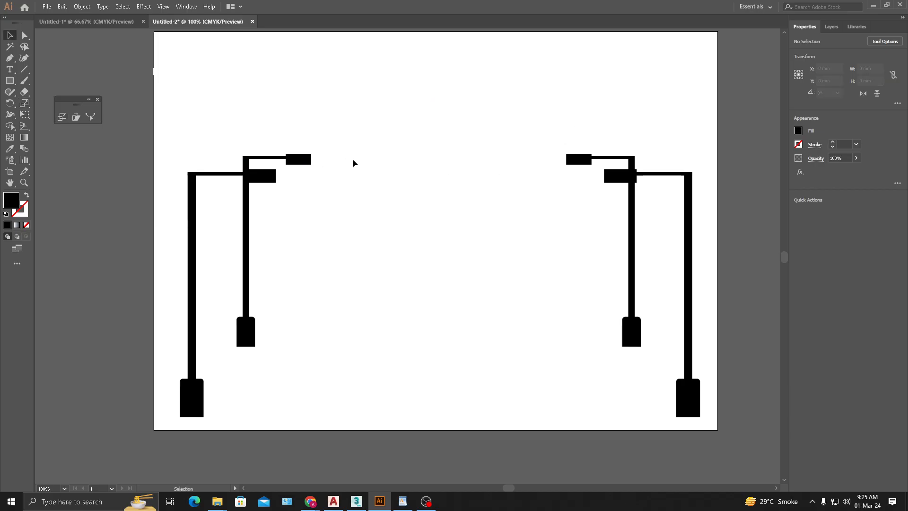
drag(591, 122, 299, 185)
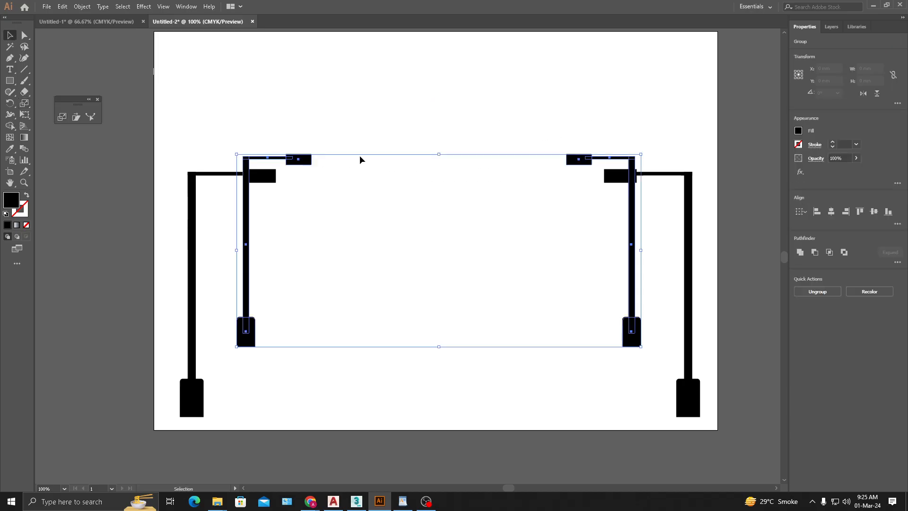
key(ctrl+d)
key(ctrl+d)
key(ctrl+d)
key(ctrl+d)
key(ctrl+d)
key(ctrl+d)
key(ctrl+d)
key(ctrl+d)
key(ctrl+d)
key(ctrl+d)
key(ctrl+d)
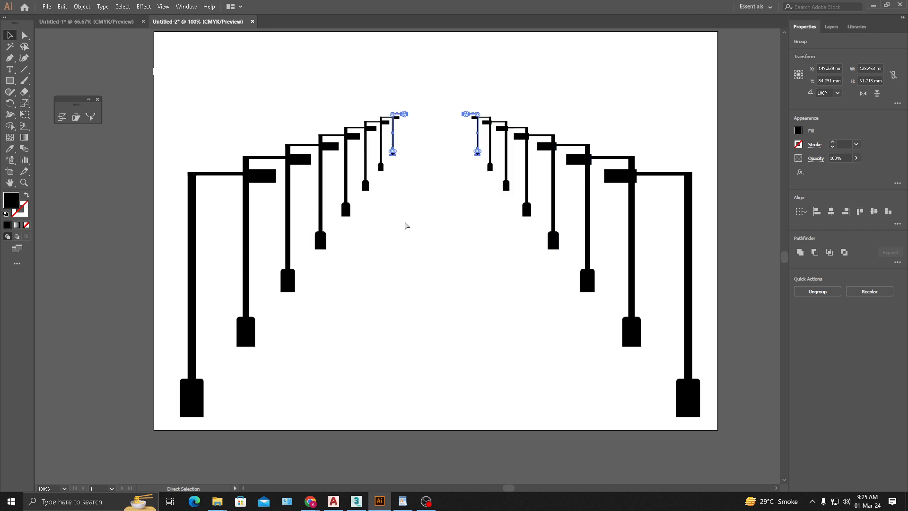
click(457, 311)
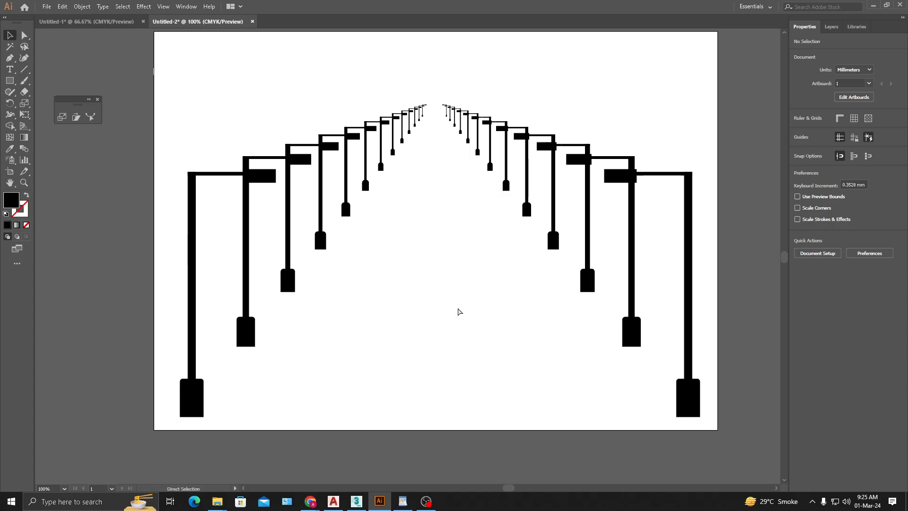
- Undo the repeated copies and delete the remaining smaller lamp post pair
key(ctrl+z)
key(ctrl+z)
key(ctrl+z)
key(ctrl+z)
key(ctrl+z)
key(ctrl+z)
key(ctrl+z)
key(ctrl+z)
key(ctrl+z)
key(ctrl+z)
key(ctrl+z)
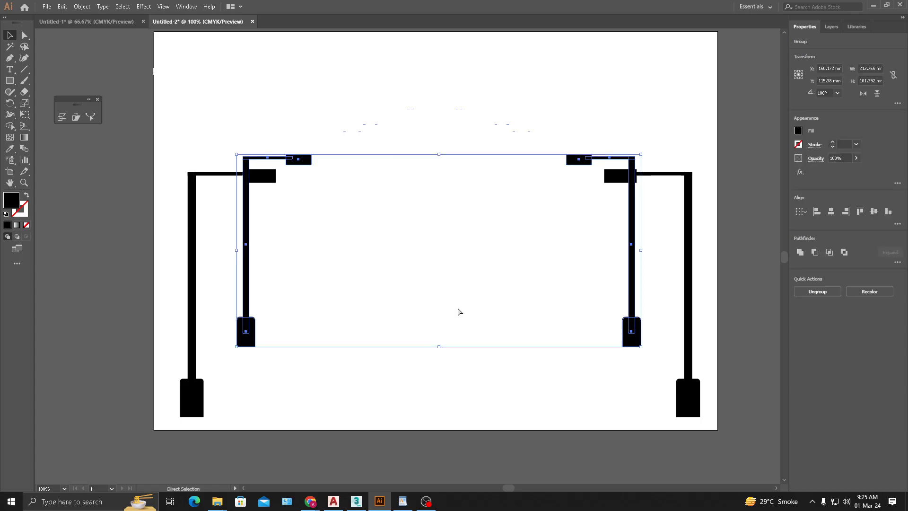
key(ctrl+z)
key(ctrl+z)
key(ctrl+z)
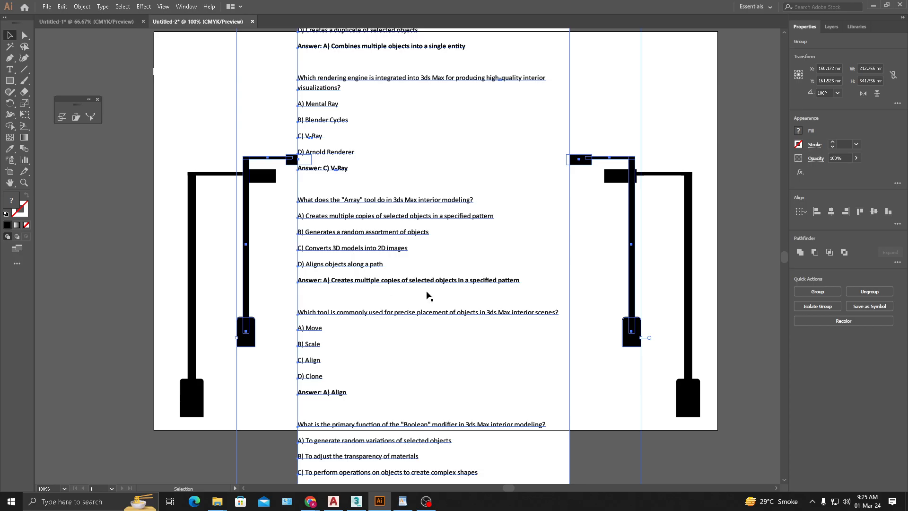
key(ctrl+z)
key(ctrl+z)
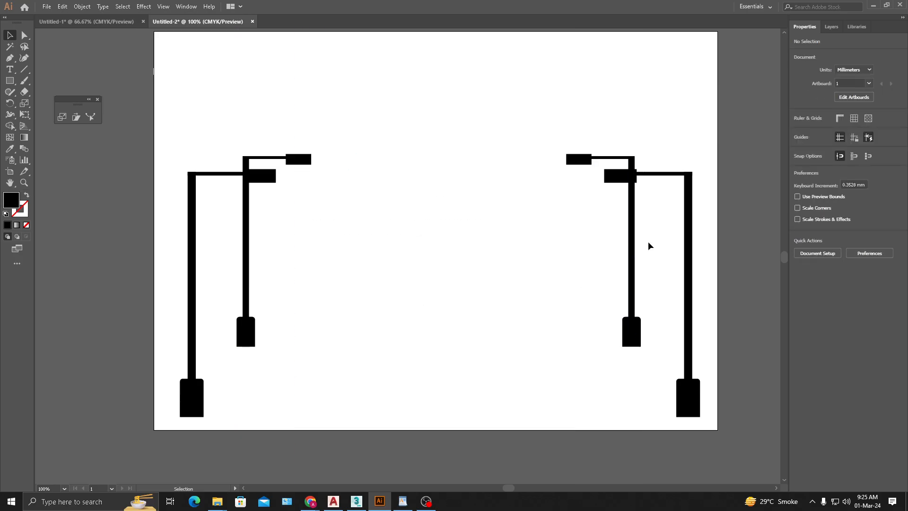
drag(648, 246, 220, 294)
key(Delete)
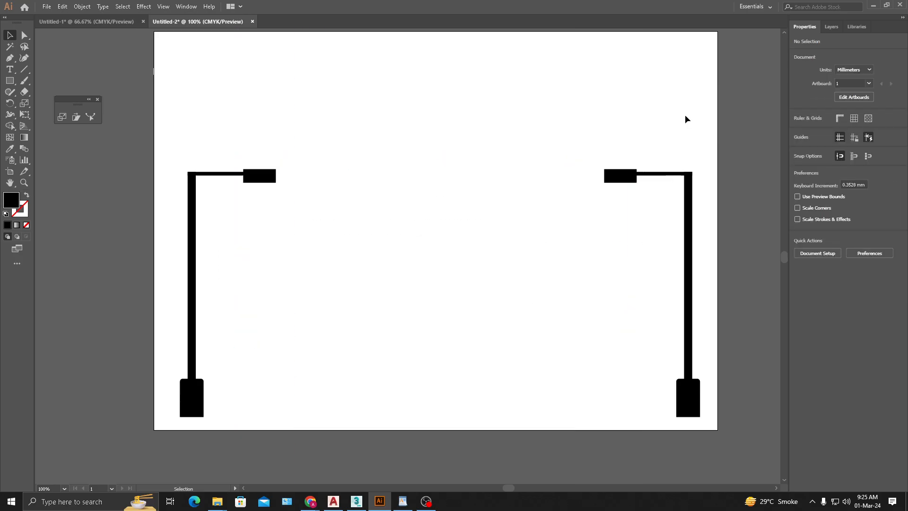
- Select both lamp posts and try scaling them from a reference point midway between their bases, undoing each attempt
drag(687, 119, 152, 319)
key(s)
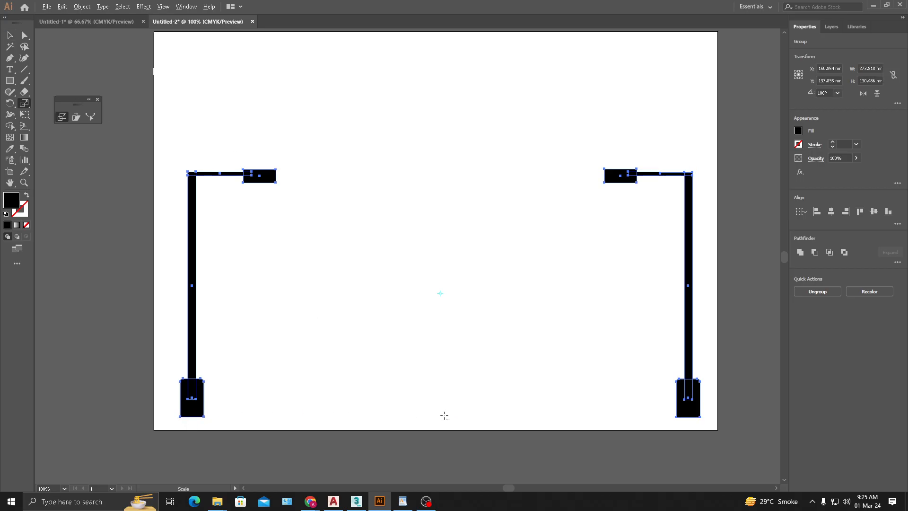
alt+click(444, 415)
click(502, 341)
drag(194, 412, 297, 315)
key(ctrl+z)
key(ctrl+z)
drag(200, 401, 352, 353)
key(ctrl+z)
- Make a scaled copy about 231 × 110 mm from the reference point between the bases and repeat it into shrinking rows
drag(193, 263, 228, 288)
key(ctrl+d)
key(ctrl+d)
key(ctrl+d)
key(ctrl+d)
key(ctrl+d)
key(ctrl+d)
key(ctrl+d)
key(ctrl+d)
key(ctrl+d)
key(ctrl+d)
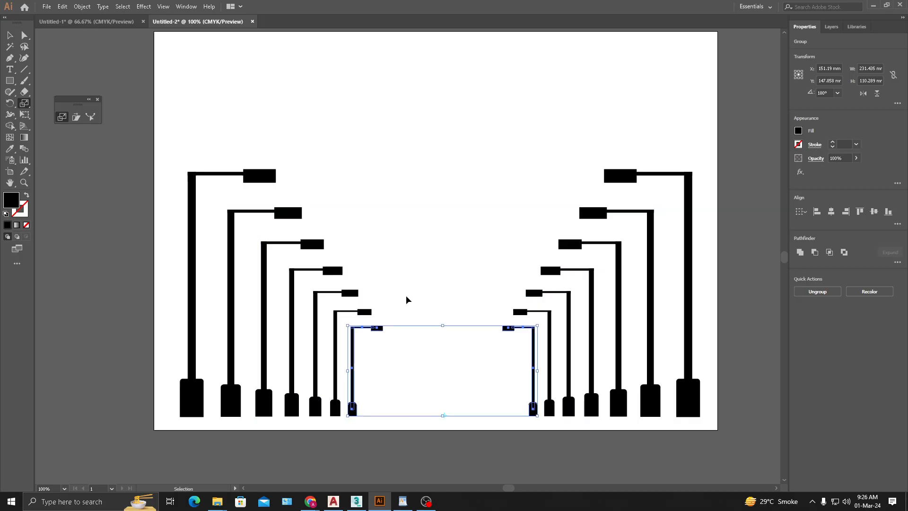
key(ctrl+d)
key(ctrl+d)
key(ctrl+d)
key(ctrl+d)
key(ctrl+d)
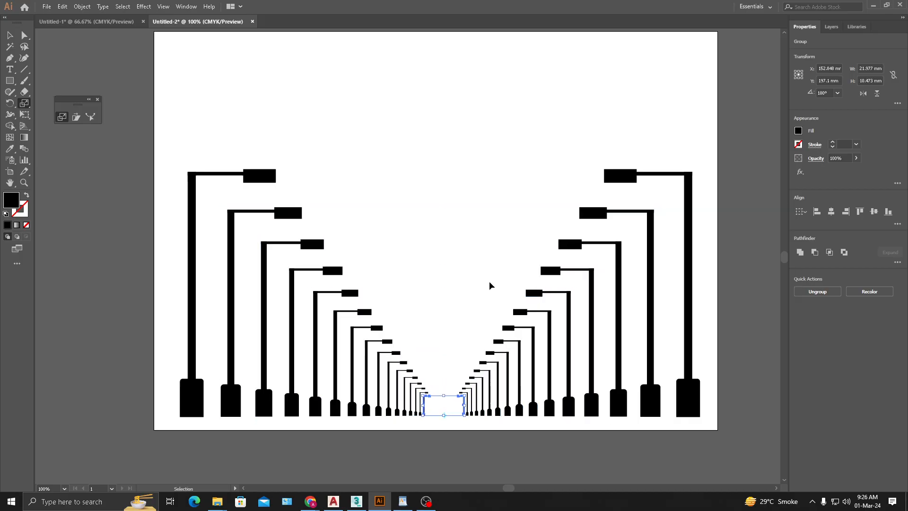
click(10, 36)
click(445, 252)
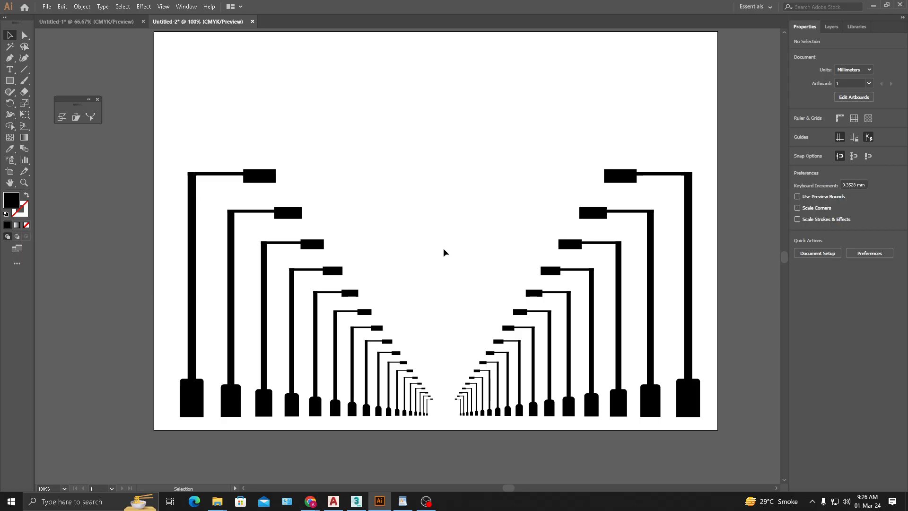
- Delete all the scaled copies and both original lamp posts to clear the artboard
drag(648, 194, 238, 430)
key(Delete)
drag(683, 145, 639, 239)
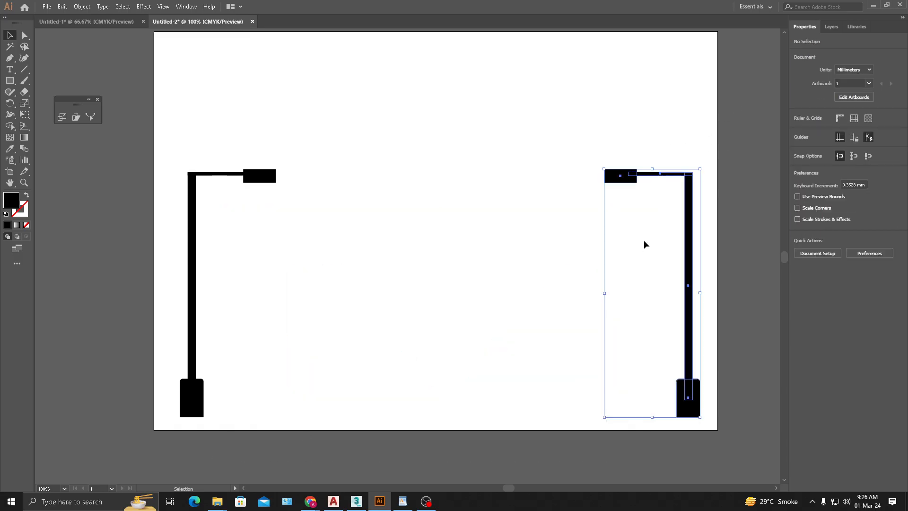
key(Delete)
click(194, 291)
key(Delete)
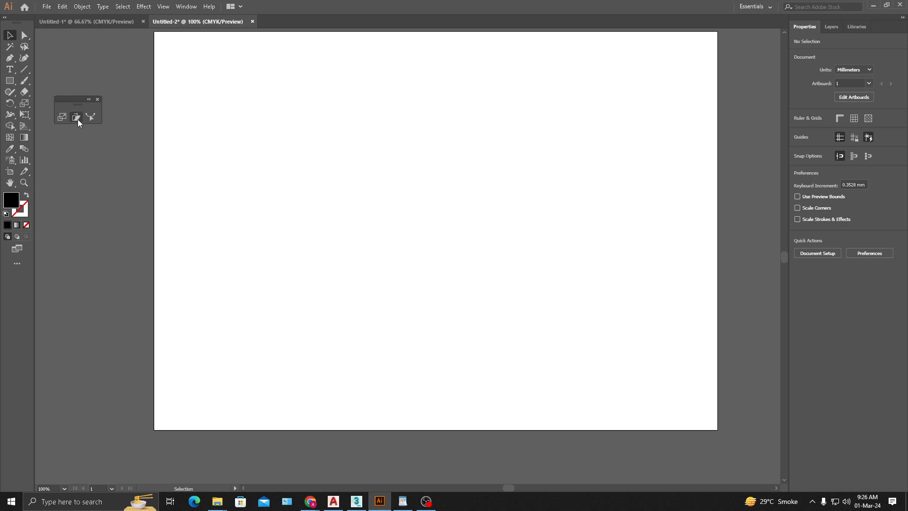
- Draw a black rectangle about 55 × 47 mm slightly left of the artboard's centre
click(9, 81)
drag(350, 194, 454, 283)
click(9, 35)
click(465, 256)
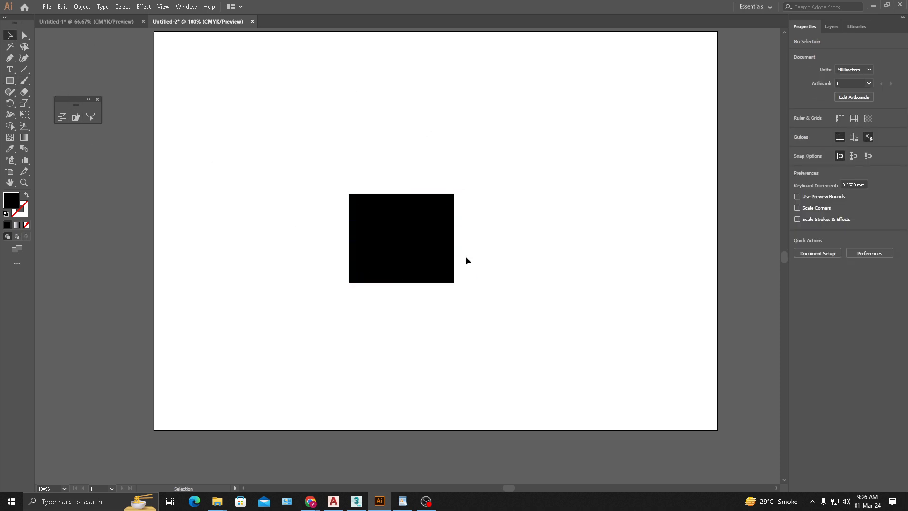
- Try two shears of the rectangle around its centre with the Shear tool, undoing each one
click(428, 247)
click(76, 117)
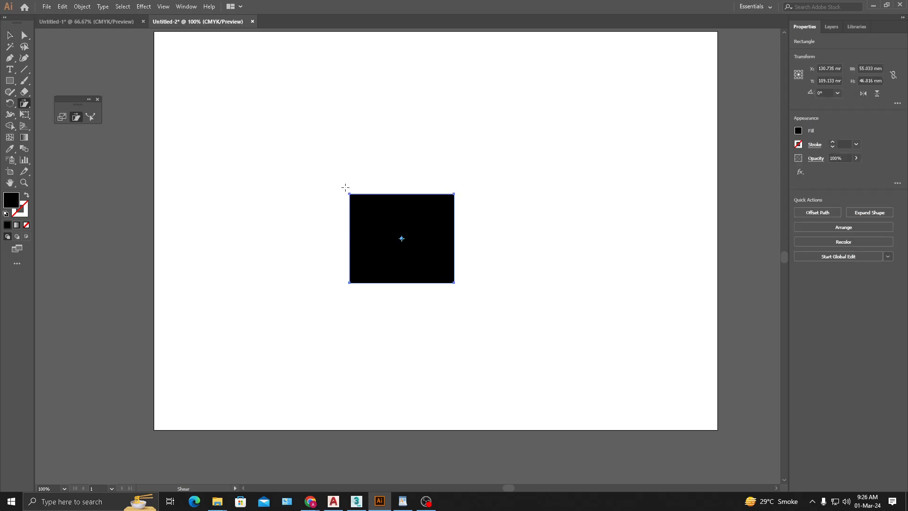
drag(401, 210, 477, 235)
key(ctrl+z)
drag(419, 203, 462, 200)
key(ctrl+z)
- Try shearing the rectangle's upper edge leftward from a reference point at its bottom edge's midpoint, and undo it
click(402, 283)
drag(421, 217, 339, 214)
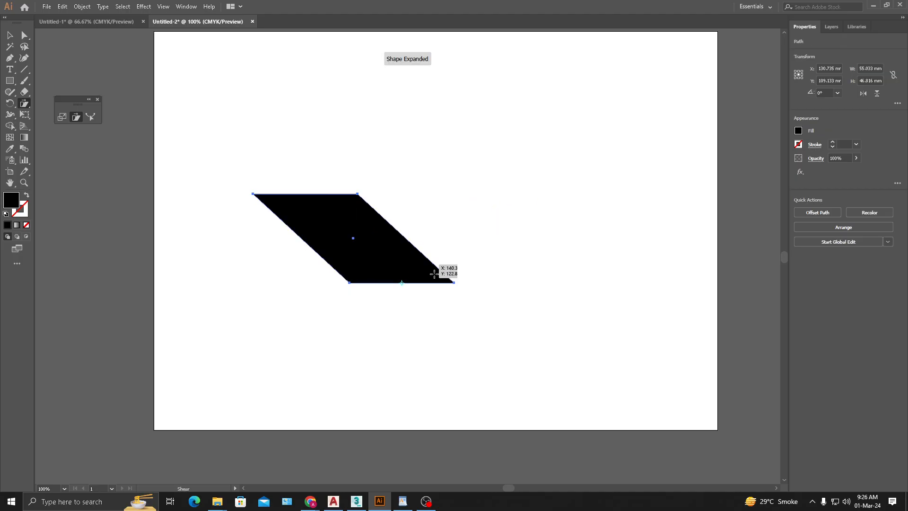
key(ctrl+z)
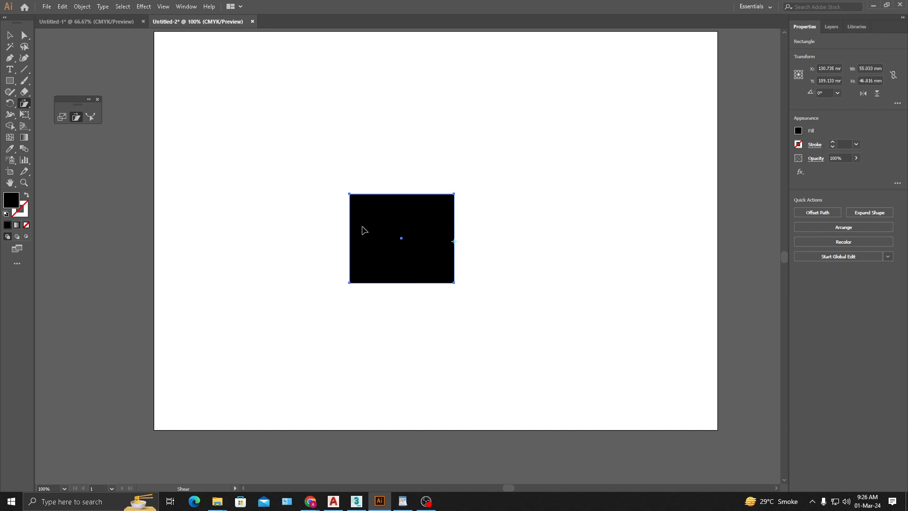
- Shear the rectangle's left edge downward from a reference point at its right edge's midpoint and move the sheared shape up about 42 mm
drag(364, 230, 381, 269)
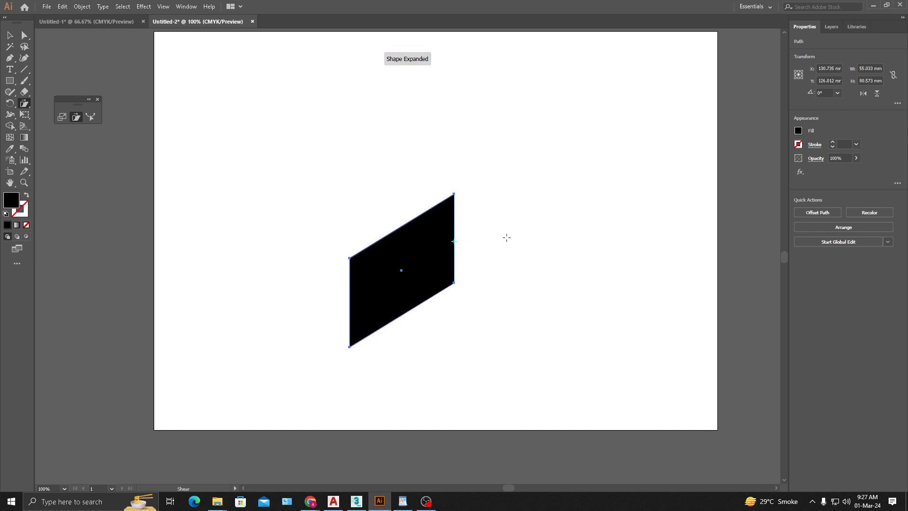
click(10, 35)
click(486, 291)
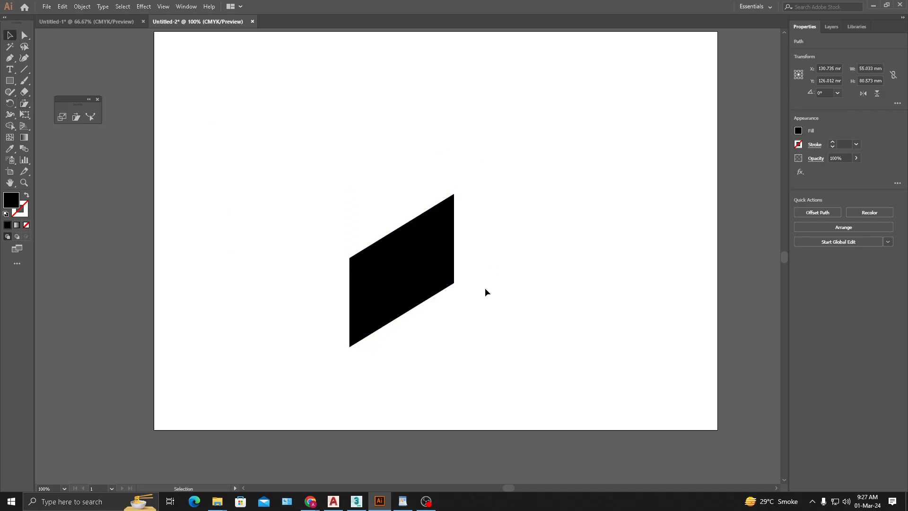
drag(422, 240, 430, 160)
click(568, 255)
click(416, 180)
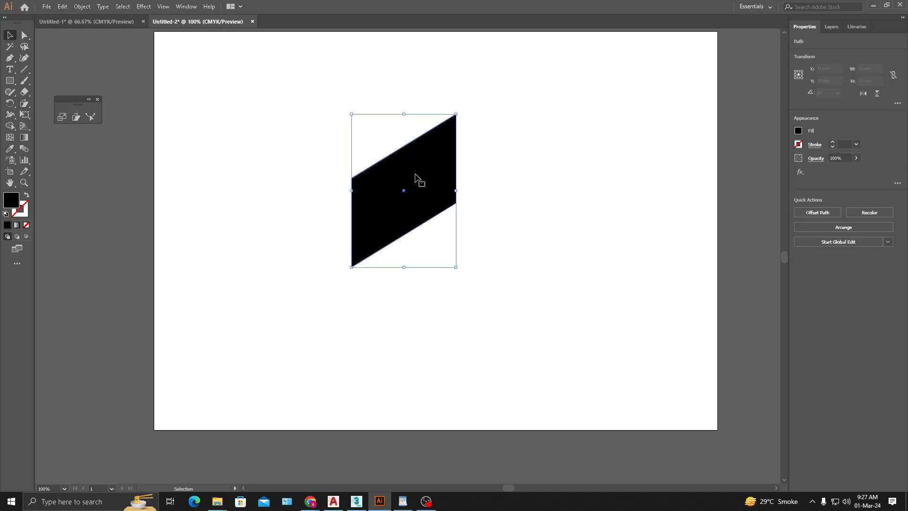
drag(493, 280, 392, 100)
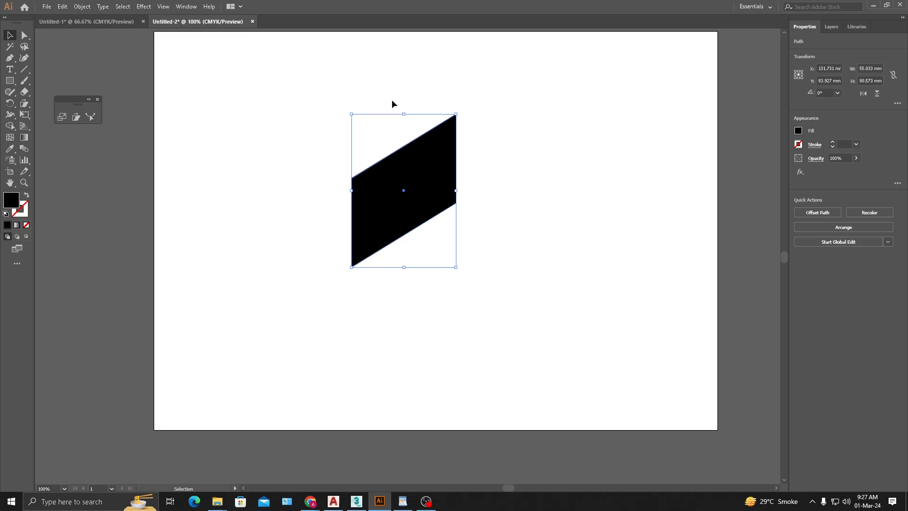
- Delete the sheared shape to clear the artboard
click(510, 183)
click(427, 185)
click(479, 218)
click(435, 192)
key(Delete)
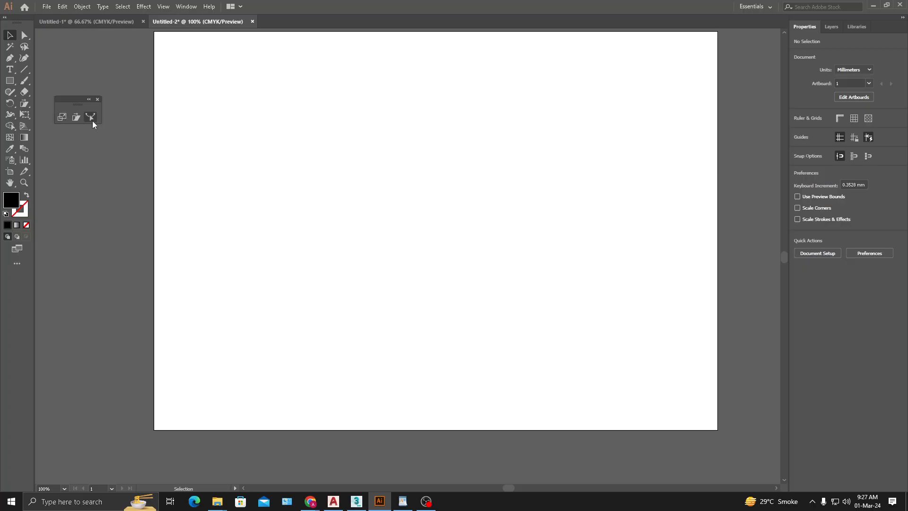
- Draw a wide black rectangle about 131 × 28 mm near the artboard's centre and shift it to the left
click(16, 81)
mouse_move(335, 201)
mouse_down()
mouse_move(584, 264)
mouse_move(583, 253)
mouse_up()
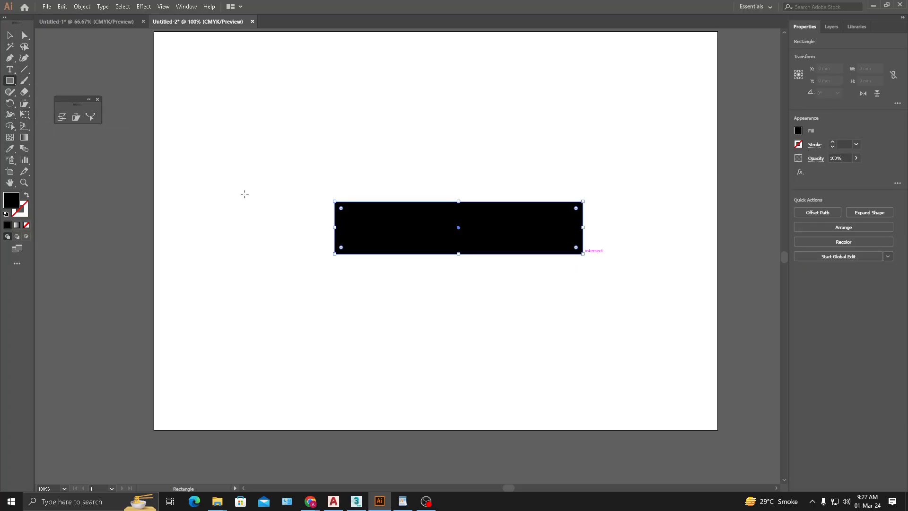
click(10, 35)
click(407, 187)
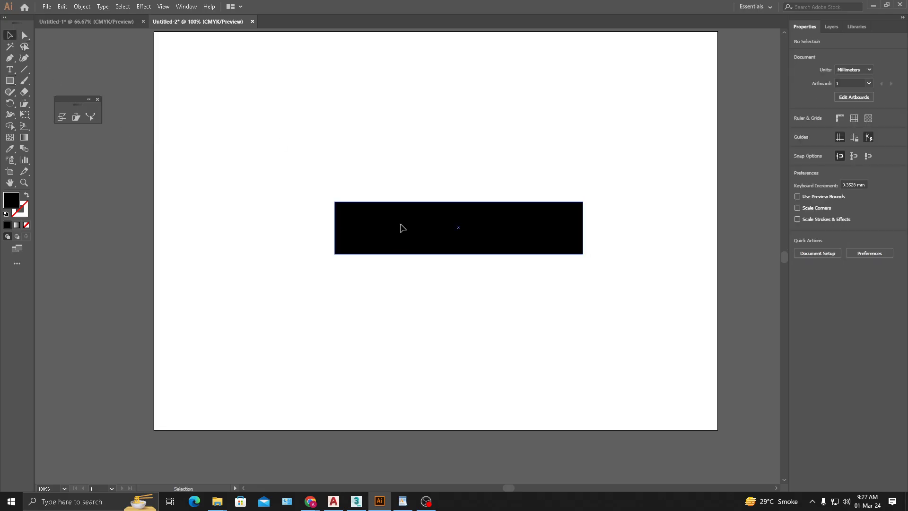
drag(450, 231, 383, 242)
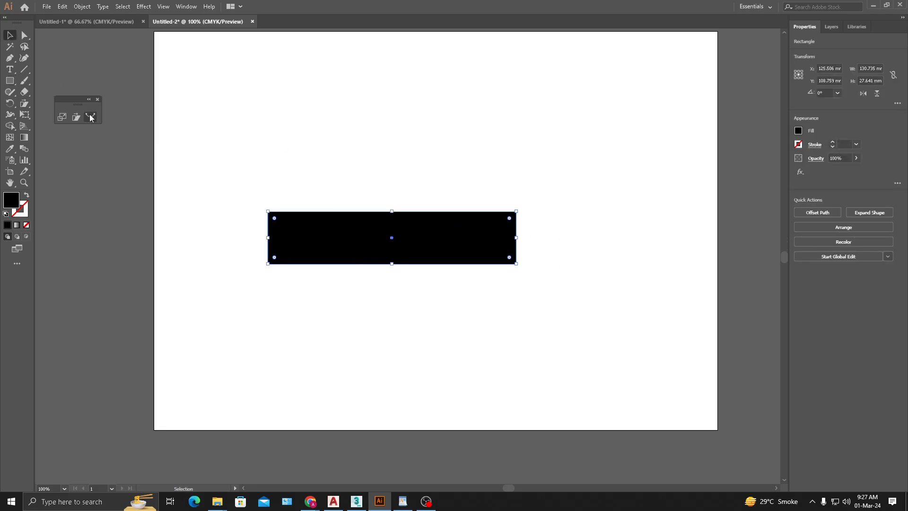
- Add an anchor point on the rectangle's upper edge with the Reshape tool and try pulling it up and down
click(91, 117)
drag(323, 212, 324, 209)
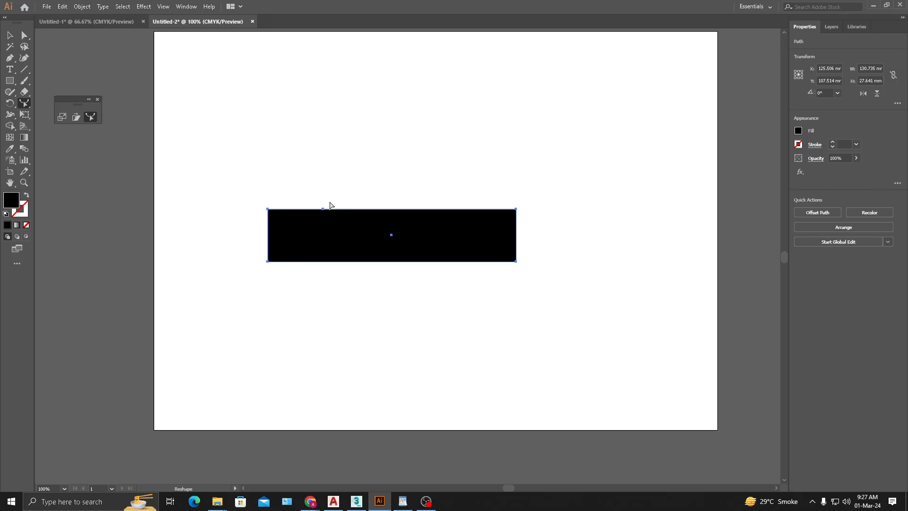
drag(326, 214, 324, 192)
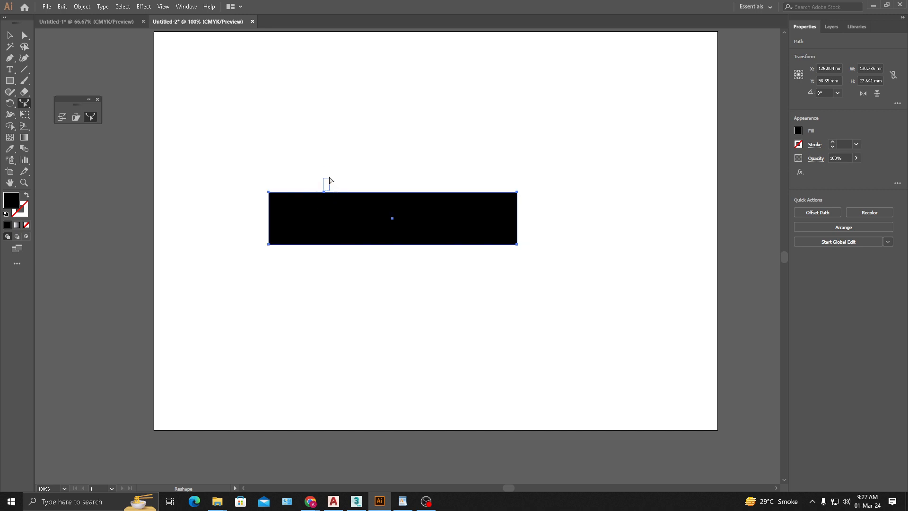
drag(324, 194, 330, 241)
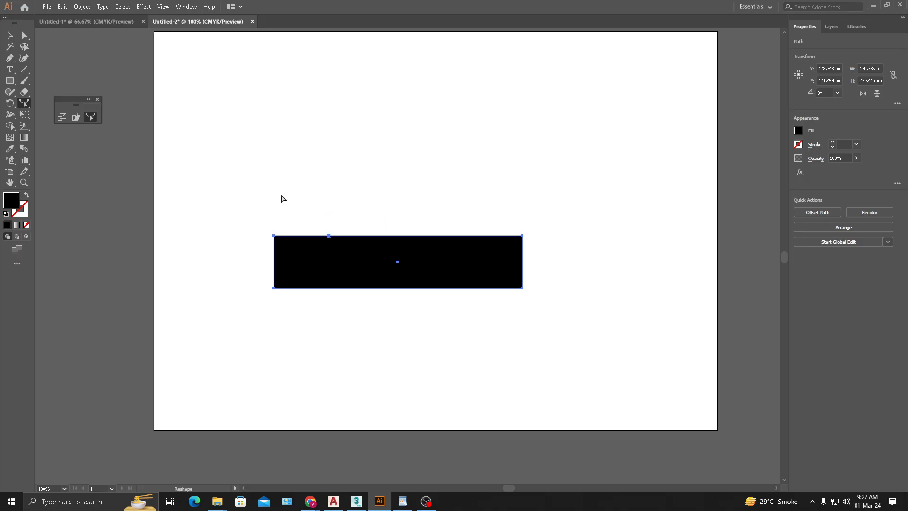
- Pull the added anchor point below the upper edge with the Direct Selection tool to form a curved dip, and reselect the whole shape
click(25, 35)
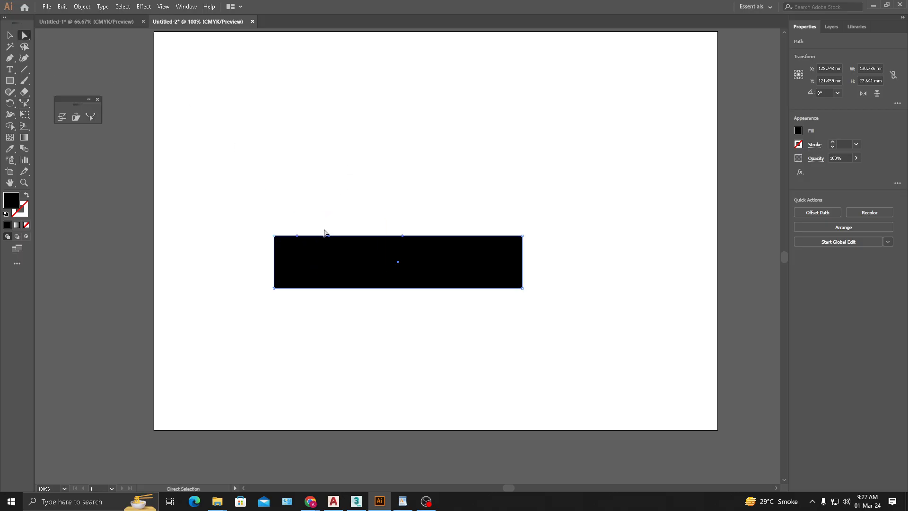
drag(330, 235, 300, 235)
click(310, 240)
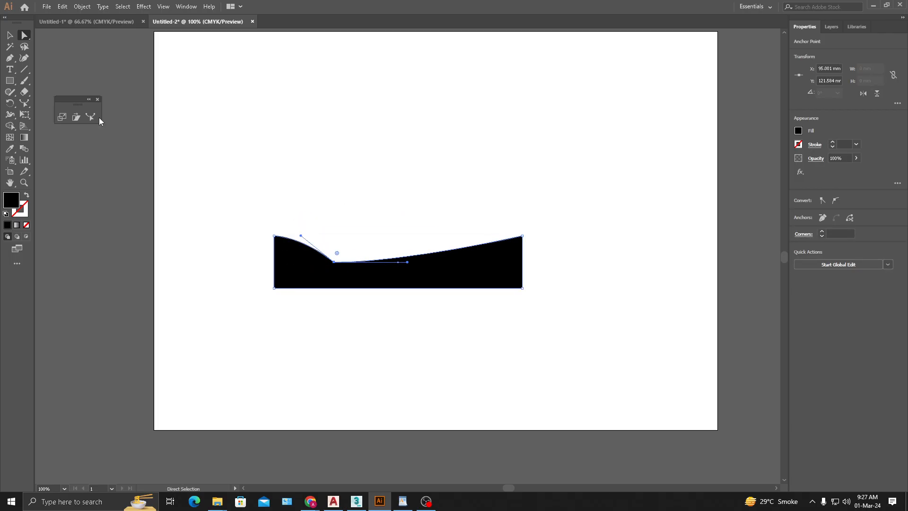
click(90, 116)
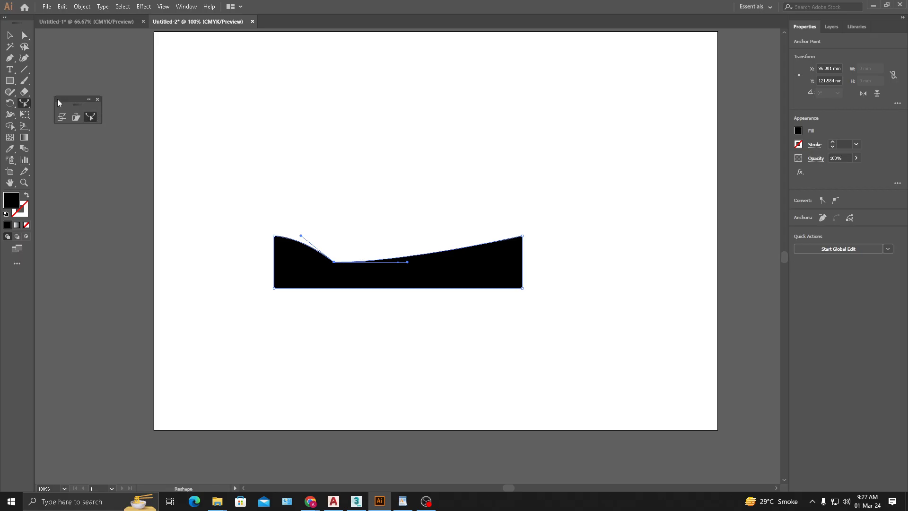
click(15, 57)
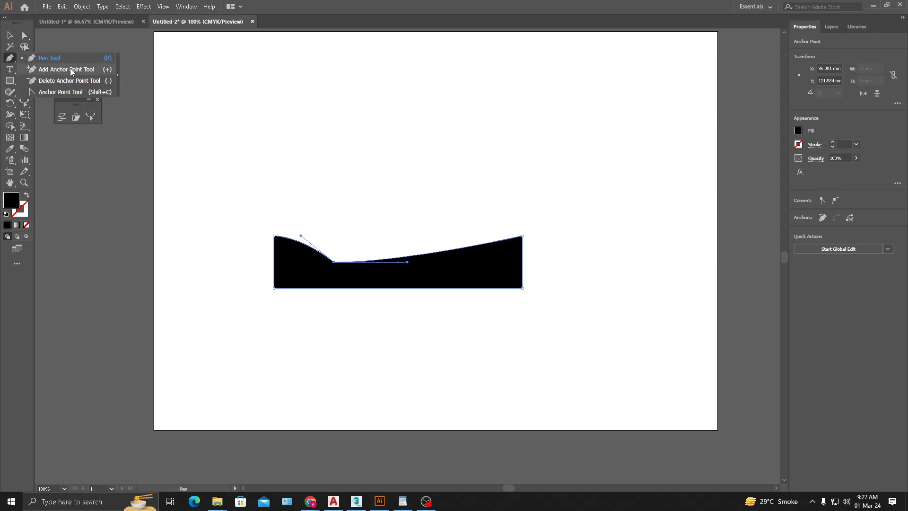
click(10, 35)
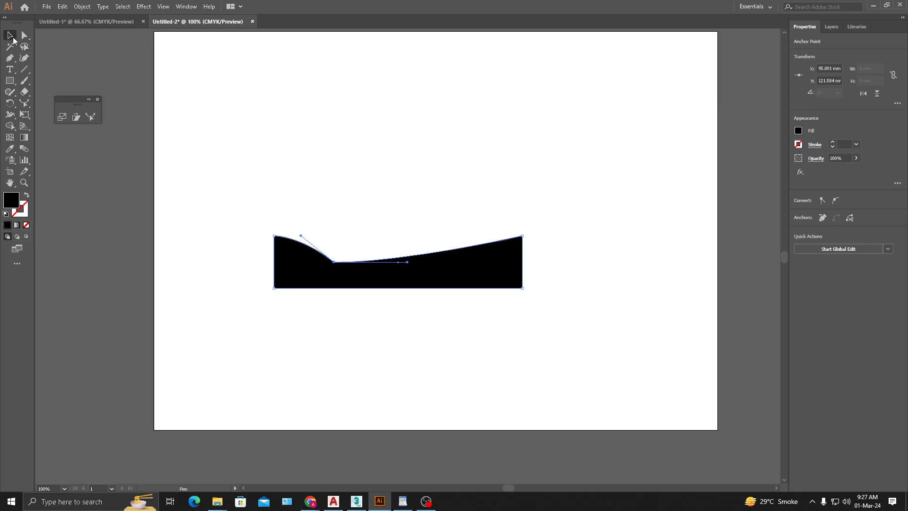
click(331, 166)
click(436, 275)
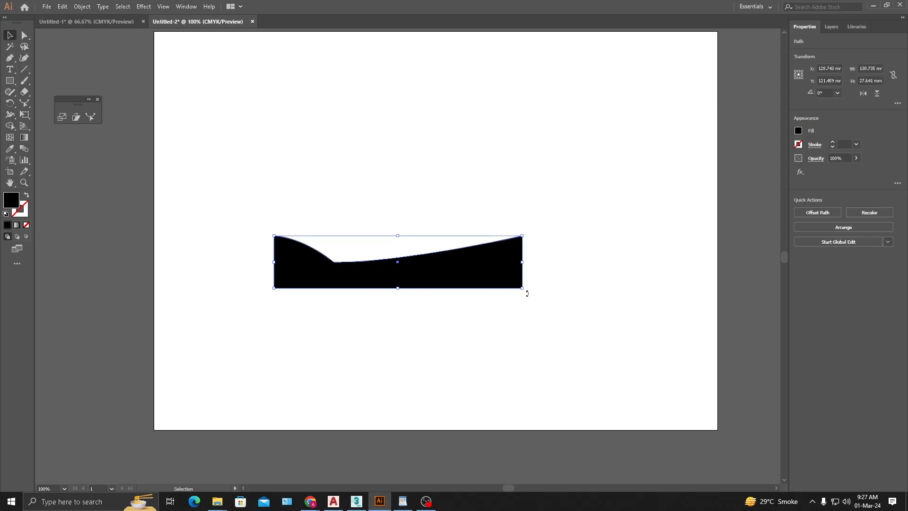
- Undo the curve edits and the Reshape moves back to the plain rectangle
key(ctrl+z)
key(ctrl+z)
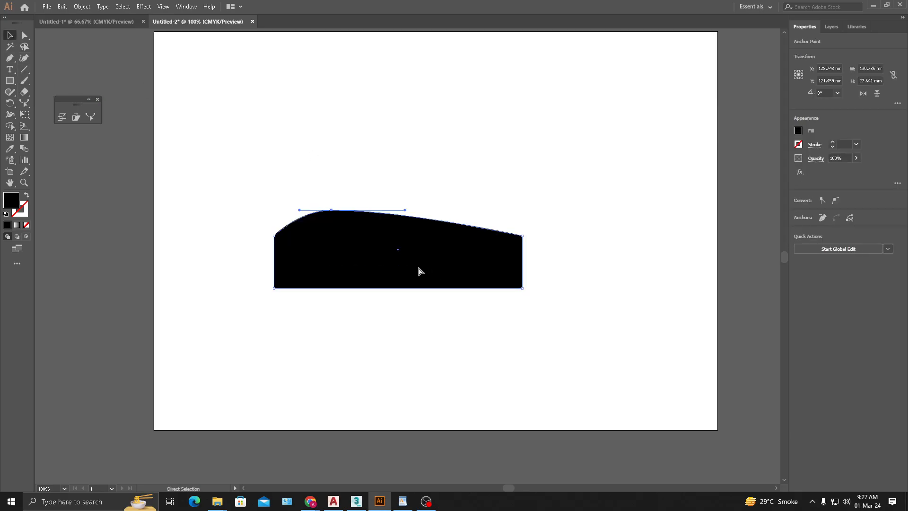
key(ctrl+z)
key(ctrl+z)
key(ctrl+z)
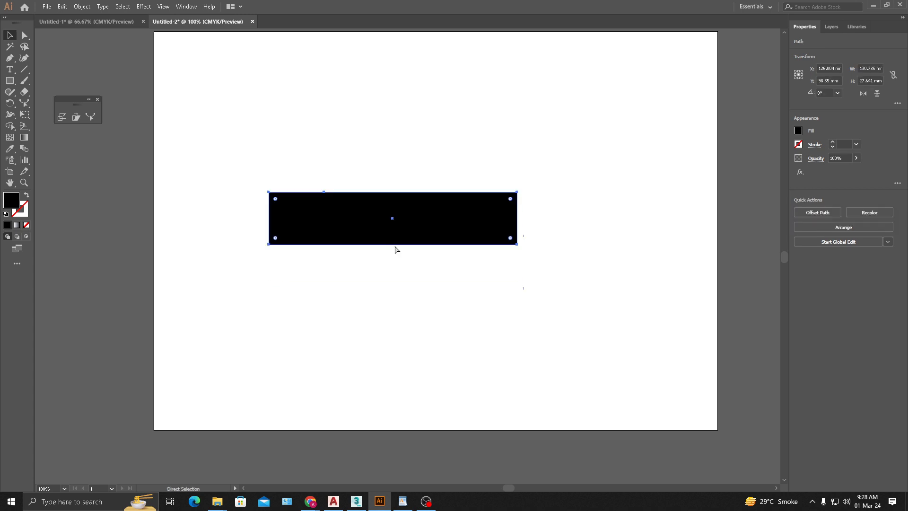
key(ctrl+z)
- Try pulling points on the rectangle's lower and upper edges with the Reshape tool, undoing each attempt
click(88, 117)
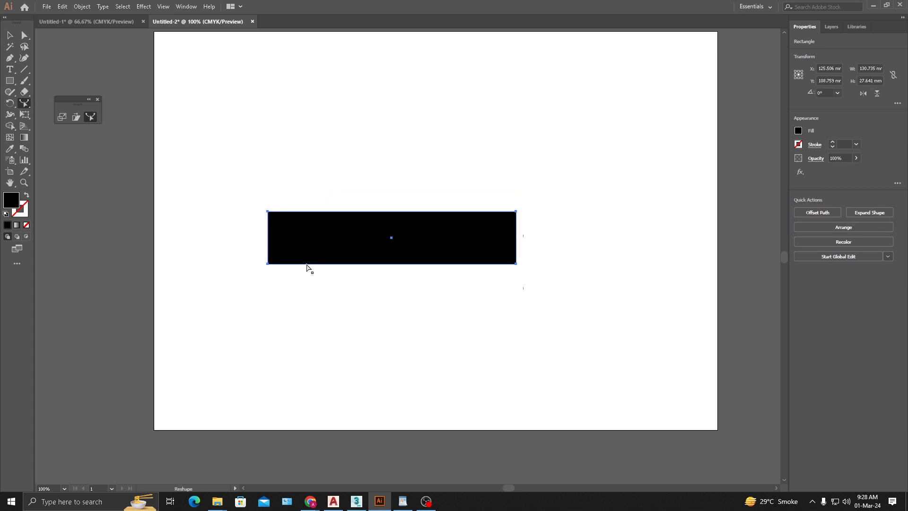
drag(306, 267, 306, 284)
key(ctrl+z)
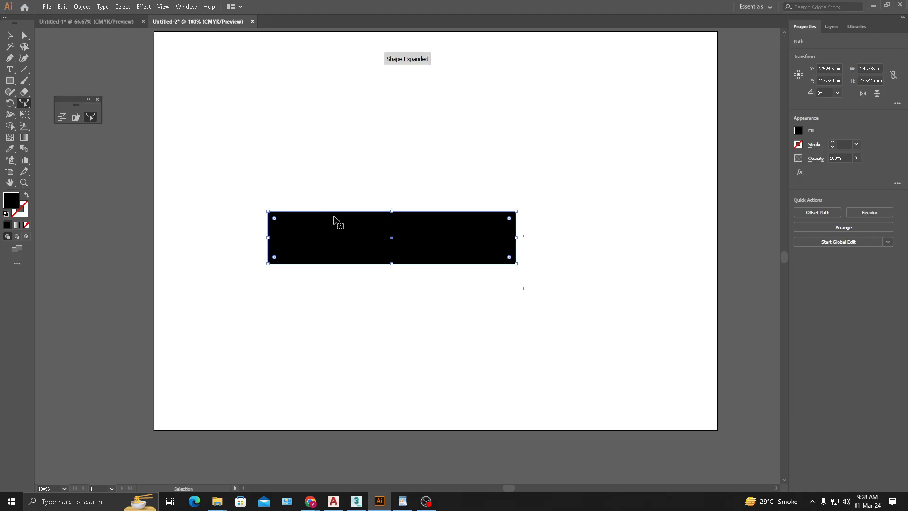
drag(320, 215, 287, 196)
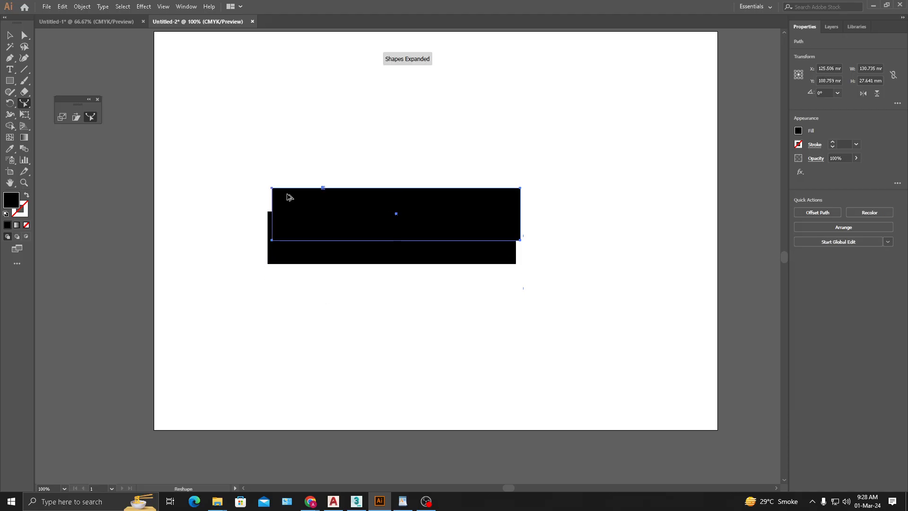
key(ctrl+z)
key(c)
click(387, 245)
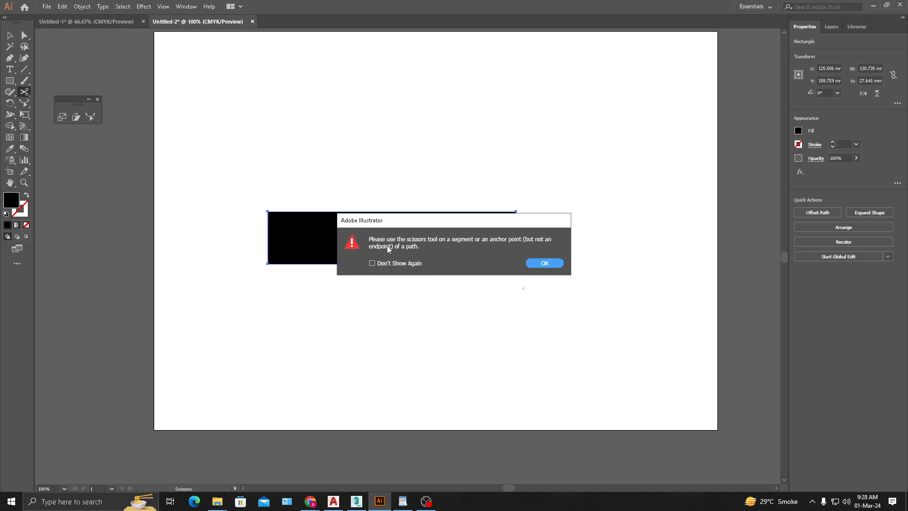
click(562, 263)
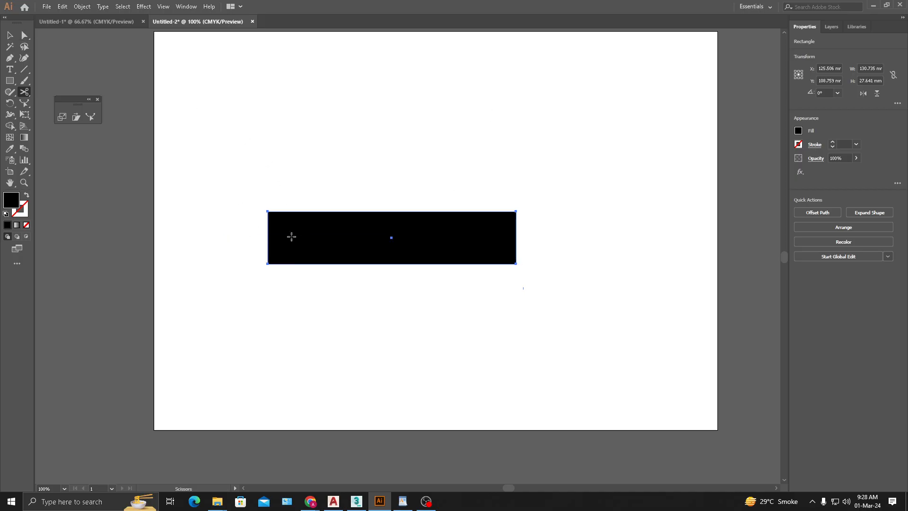
- Try the Reshape tool once more by pulling a point on the rectangle's upper edge slightly upward
click(90, 117)
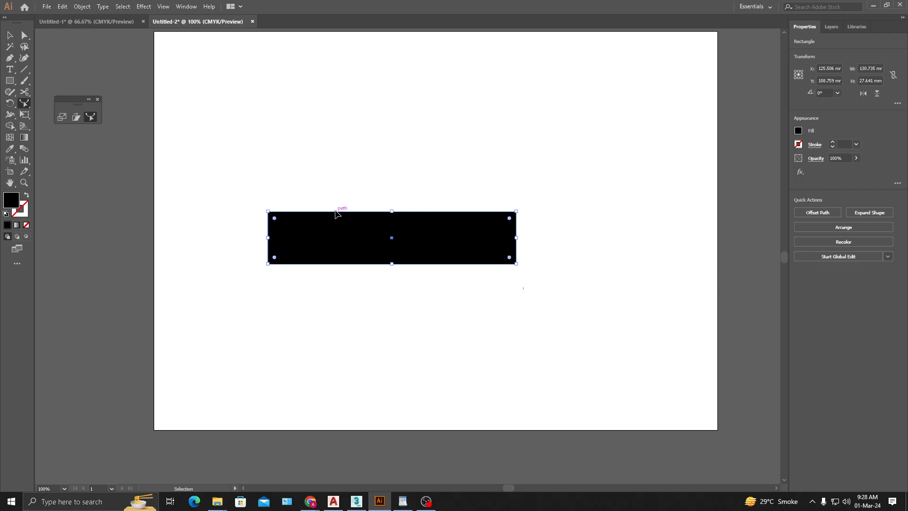
drag(336, 212, 335, 210)
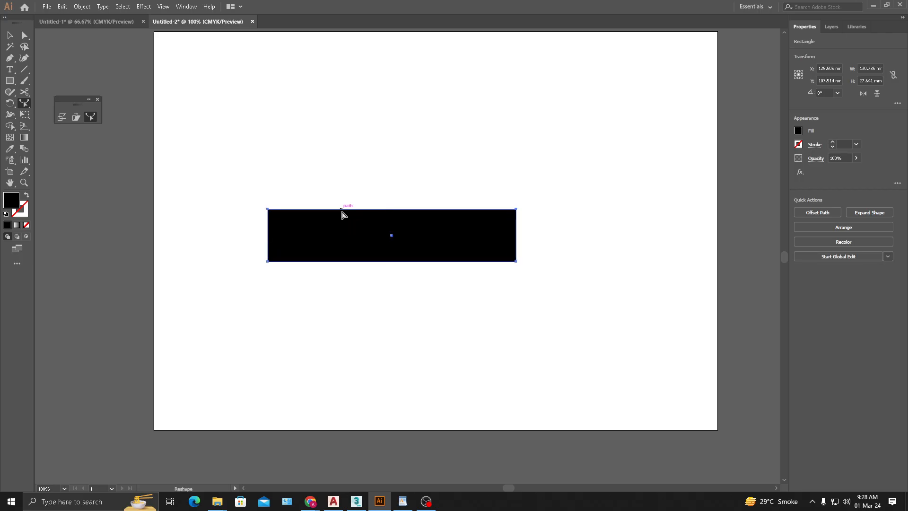
click(24, 36)
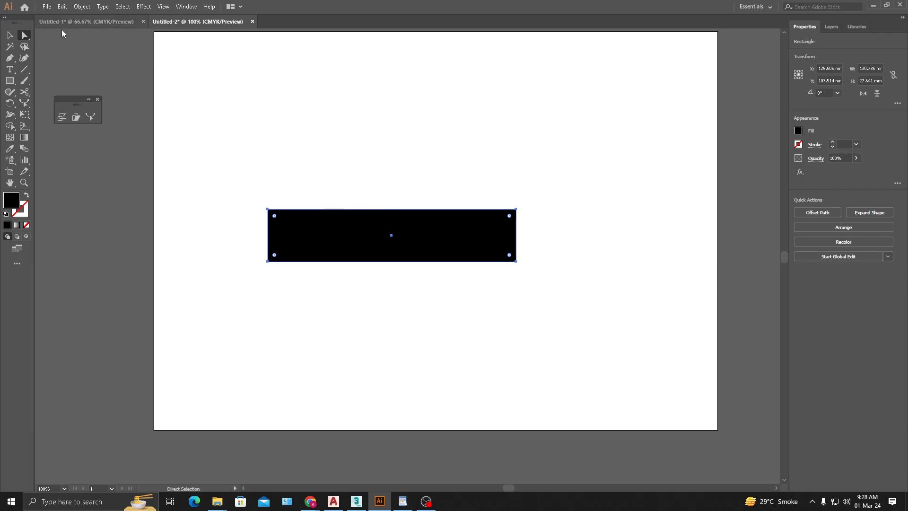
- Delete the wide rectangle and close the floating Scale, Shear and Reshape tool group
click(10, 36)
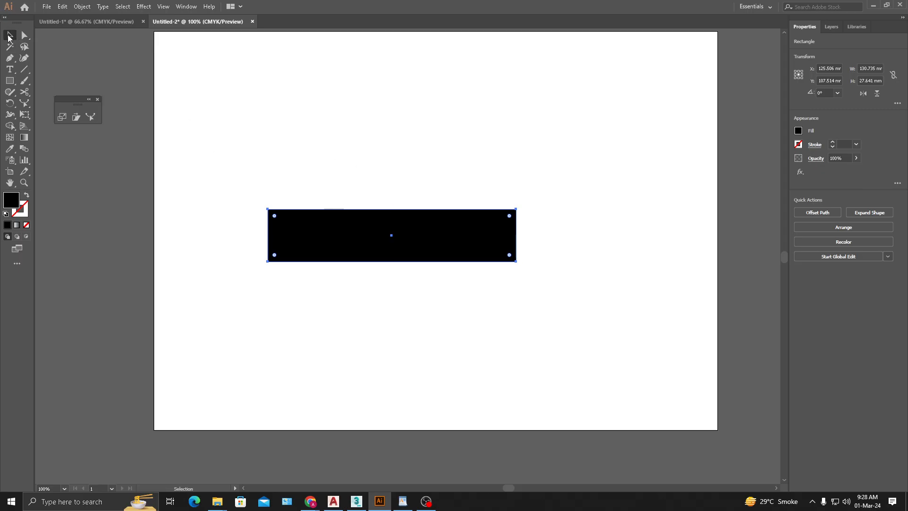
click(321, 87)
click(406, 230)
key(Delete)
click(98, 99)
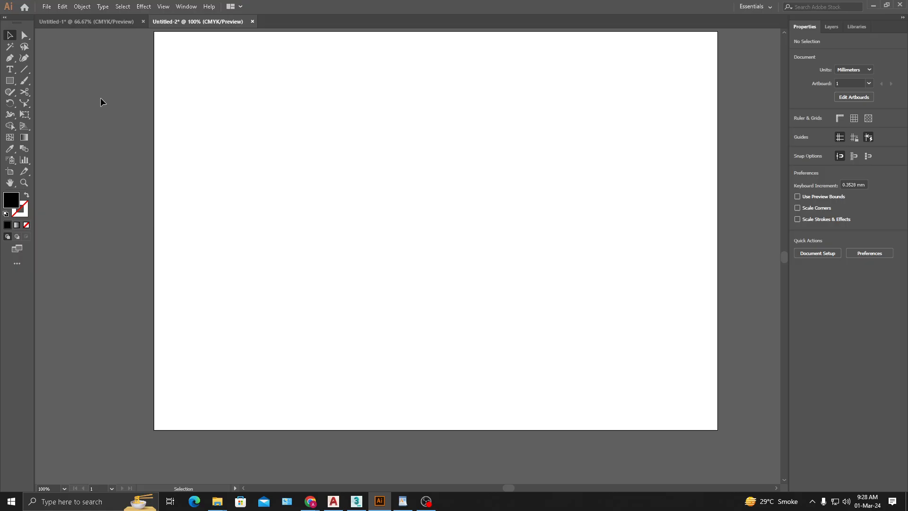
- Detach the Free Transform tool group and draw a black rectangle about 51 × 57 mm left of the artboard's centre
drag(28, 116, 122, 117)
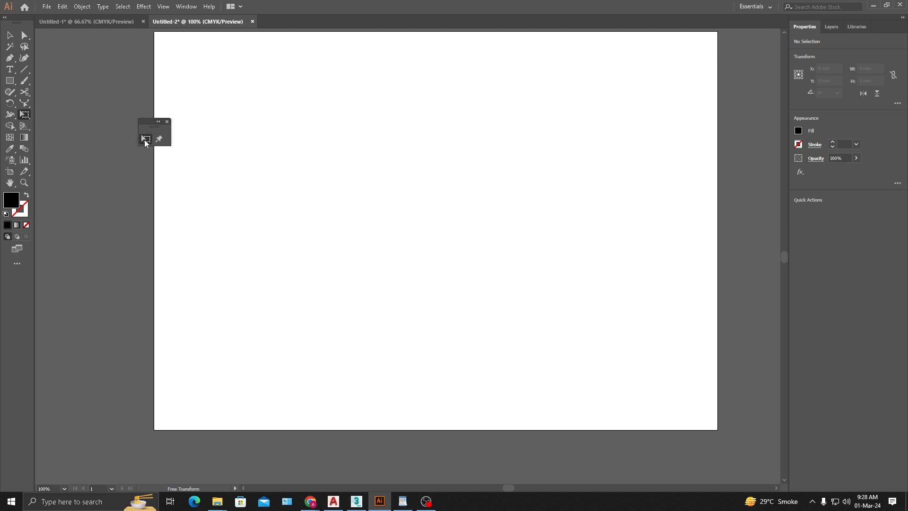
click(11, 81)
drag(336, 169, 433, 277)
click(9, 37)
click(349, 108)
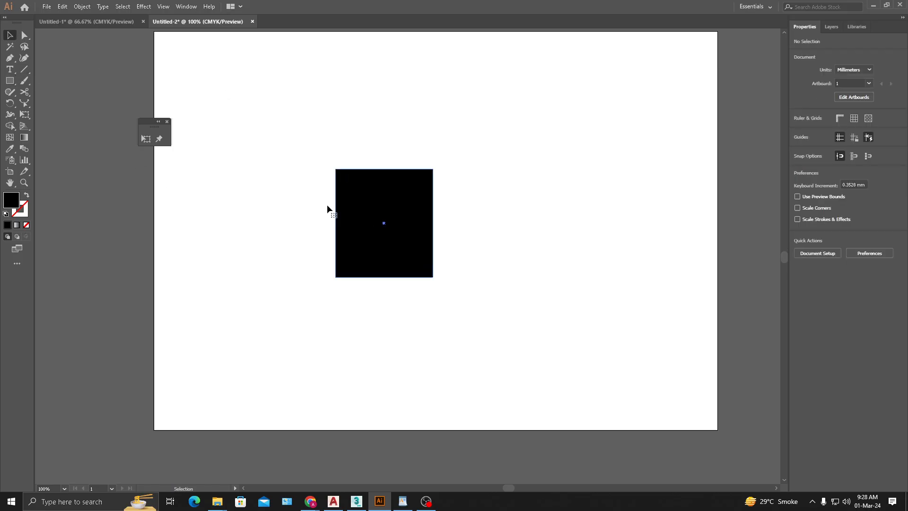
- Activate Free Transform on the new rectangle and move its floating options widget slightly lower
click(334, 215)
click(144, 138)
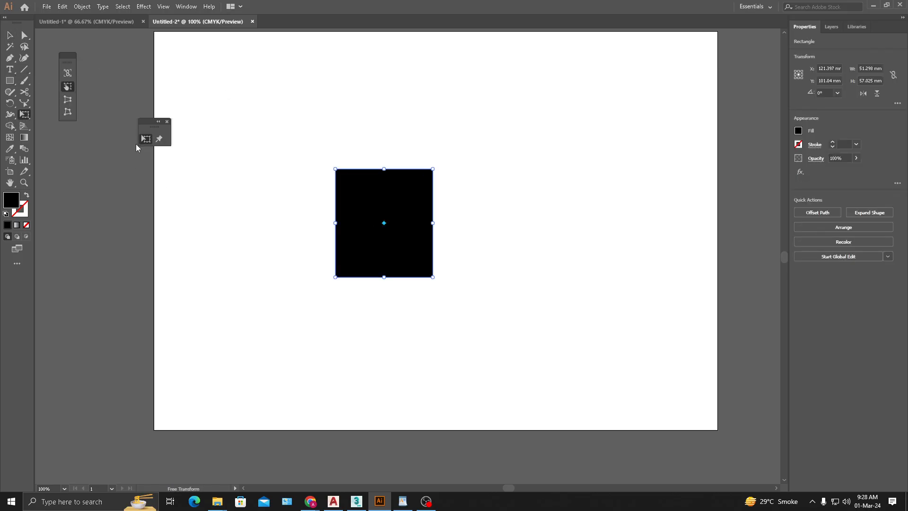
drag(71, 61, 69, 72)
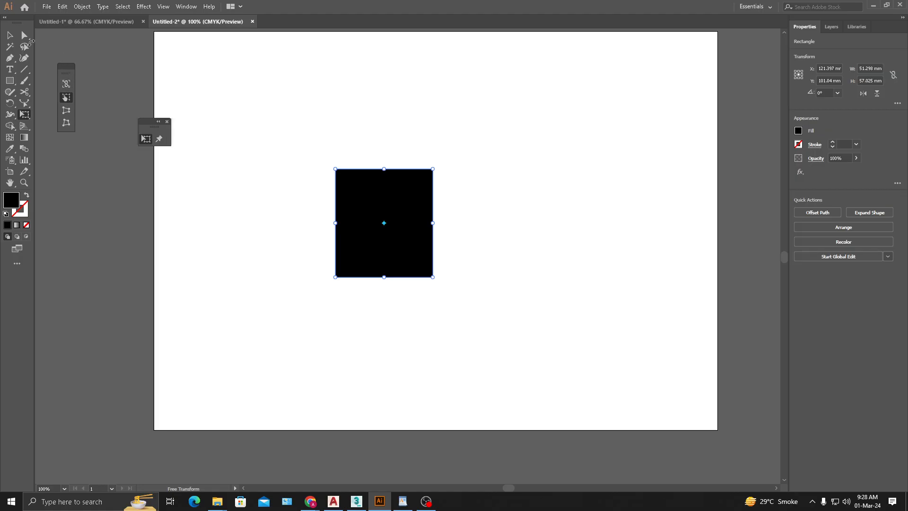
- Widen the rectangle to about 82 mm by extending its right edge with the Selection tool
click(11, 36)
click(302, 125)
click(400, 206)
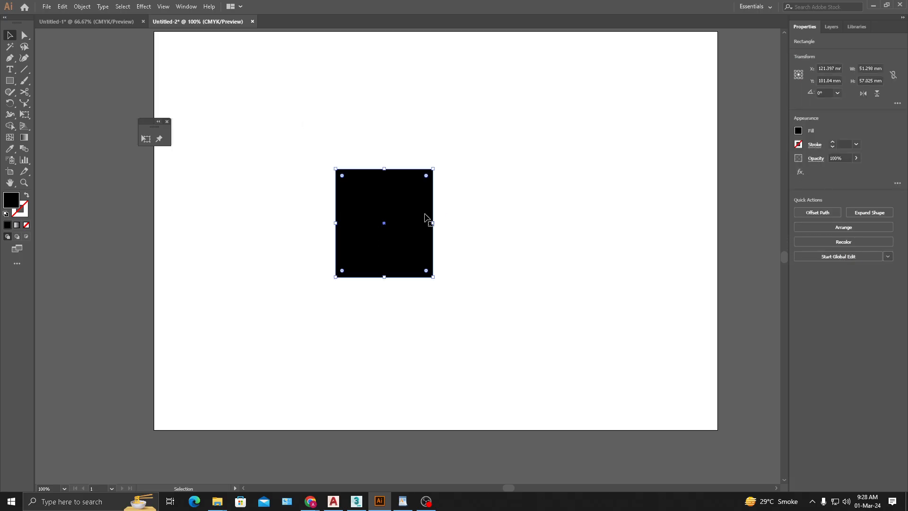
drag(433, 223, 492, 227)
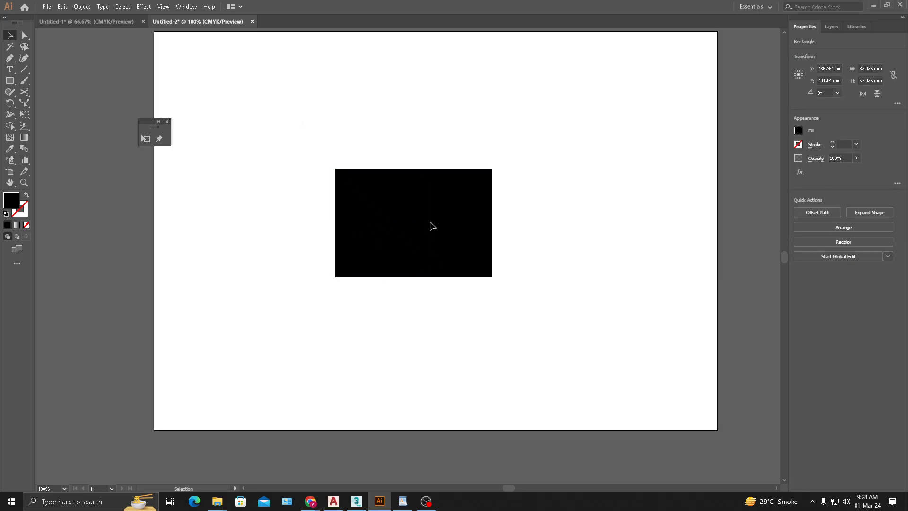
- Activate Free Transform on the black rectangle, try dragging out its upper-right corner and undo the change
click(431, 222)
click(146, 140)
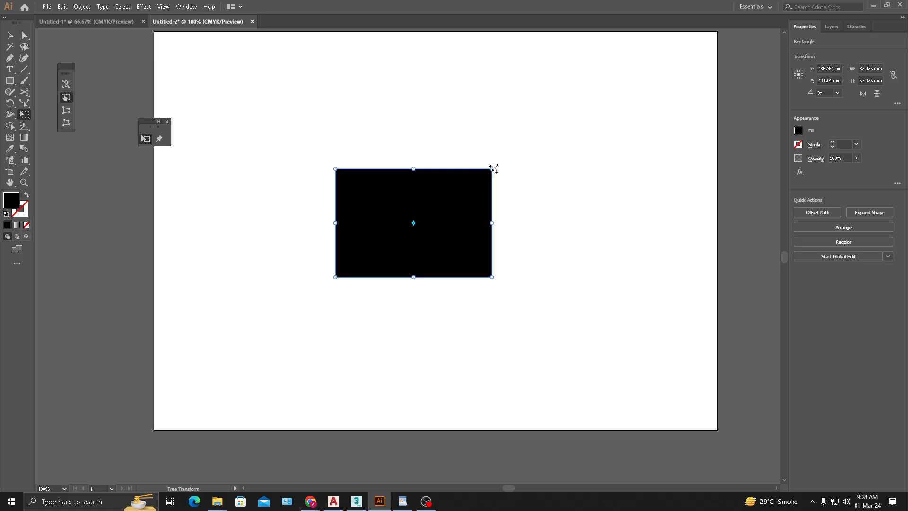
drag(481, 182, 543, 134)
key(ctrl+z)
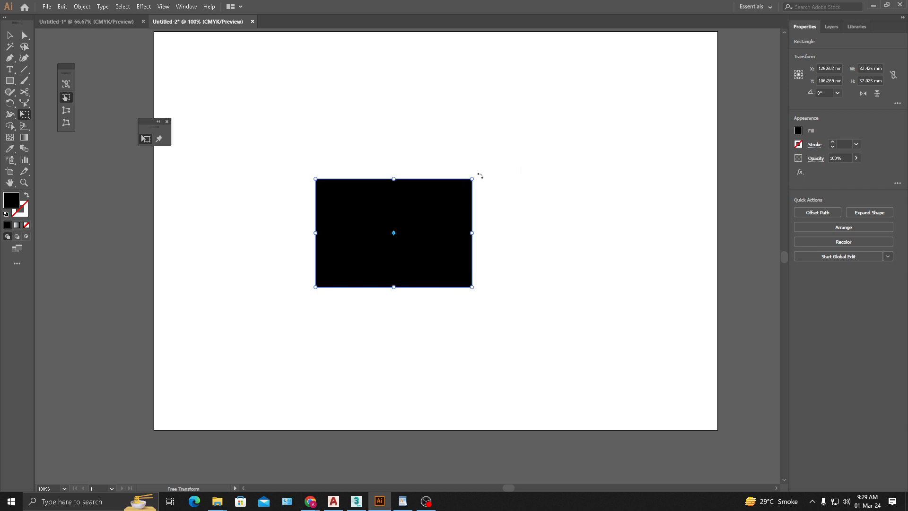
- Try rotating the rectangle from its upper-right corner and shifting it sideways with Free Transform, undoing both changes
drag(479, 175, 487, 222)
key(ctrl+z)
drag(441, 192, 513, 207)
key(ctrl+z)
- Use Free Transform's Perspective Distort to pull the upper-right corner inward, turning the rectangle into a symmetric trapezoid
click(67, 112)
drag(472, 178, 472, 178)
drag(472, 179, 473, 180)
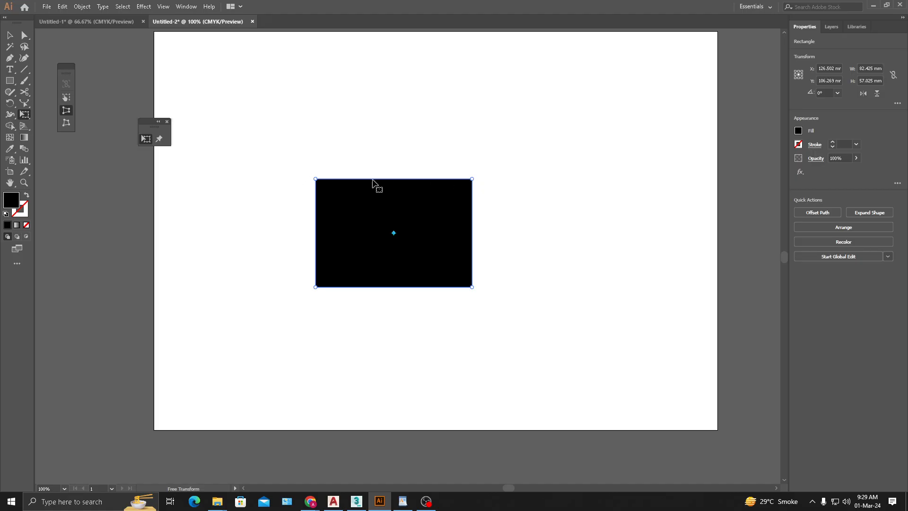
drag(472, 179, 448, 193)
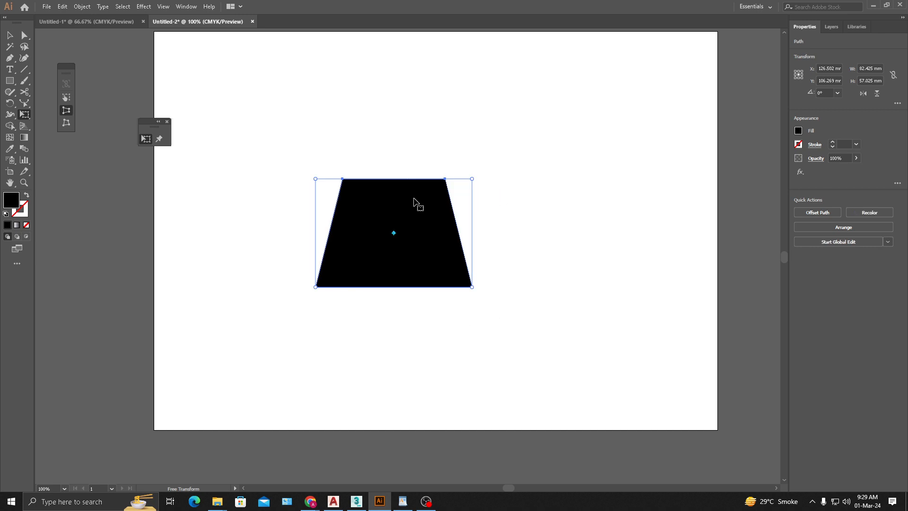
- Try moving the trapezoid's upper-left and upper-right anchors inward one at a time with Direct Selection, and undo both moves
click(10, 35)
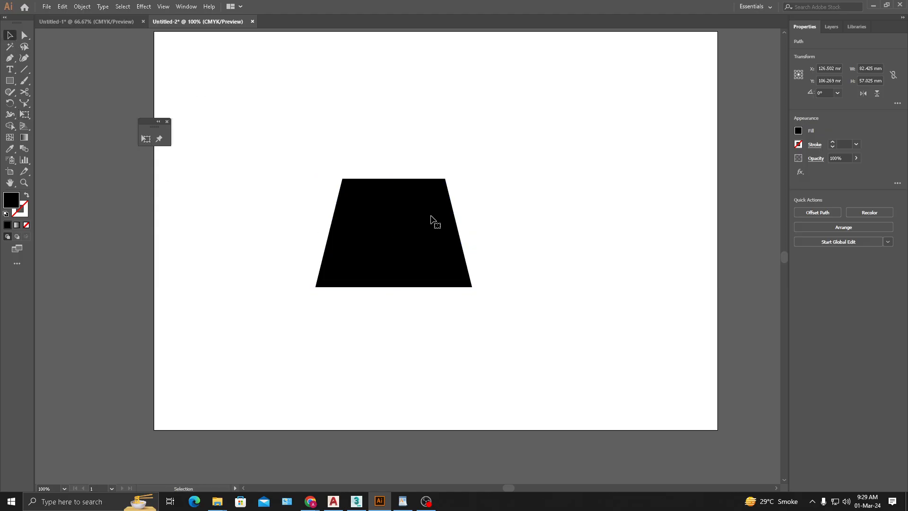
click(24, 35)
drag(313, 157, 368, 178)
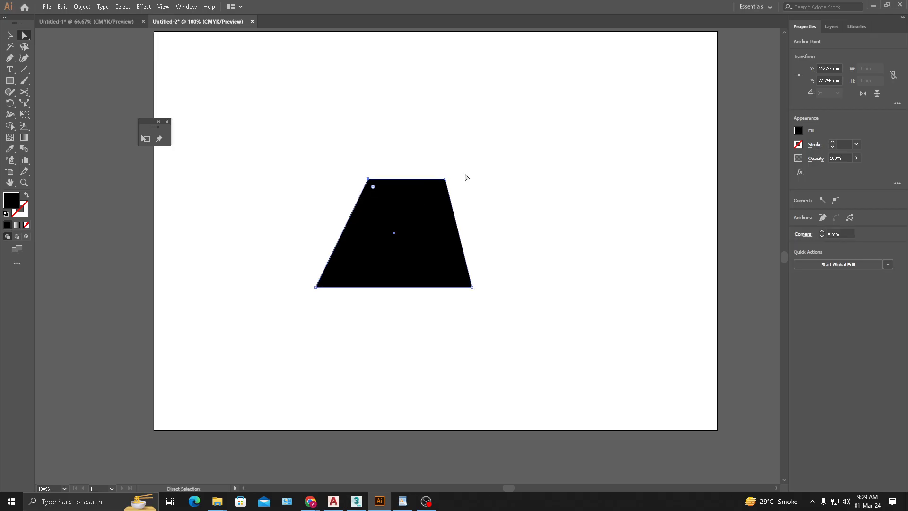
drag(445, 179, 416, 179)
key(ctrl+z)
key(ctrl+z)
key(ctrl+z)
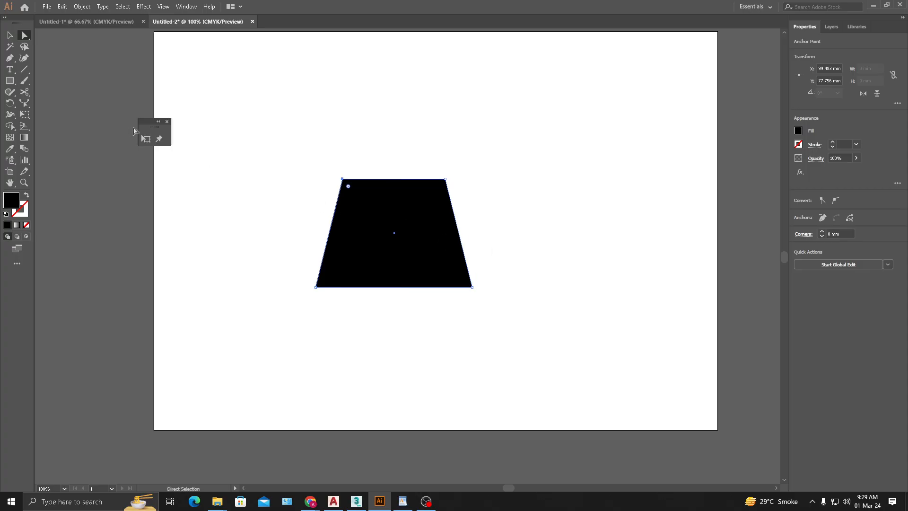
- Set Free Transform to Perspective Distort, try adjusting the trapezoid's upper edge, and undo the edits back to the plain rectangle
click(145, 138)
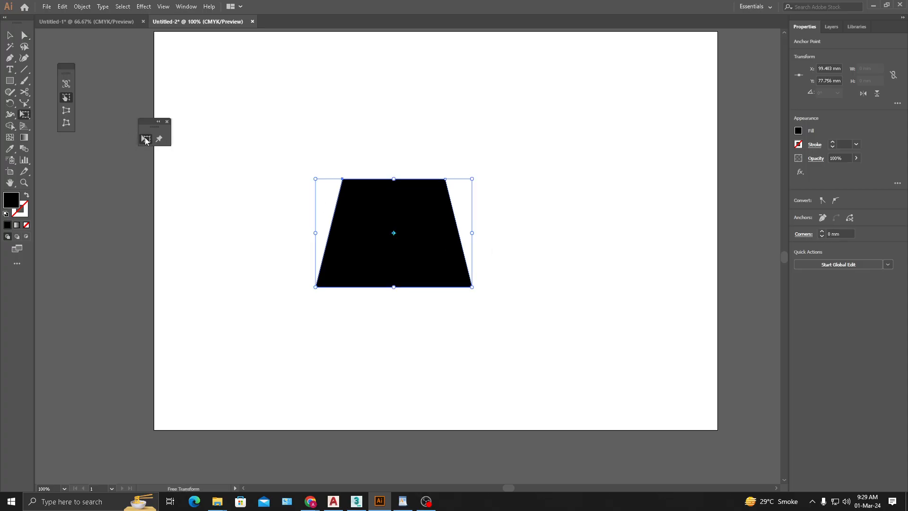
click(66, 112)
drag(452, 179, 446, 182)
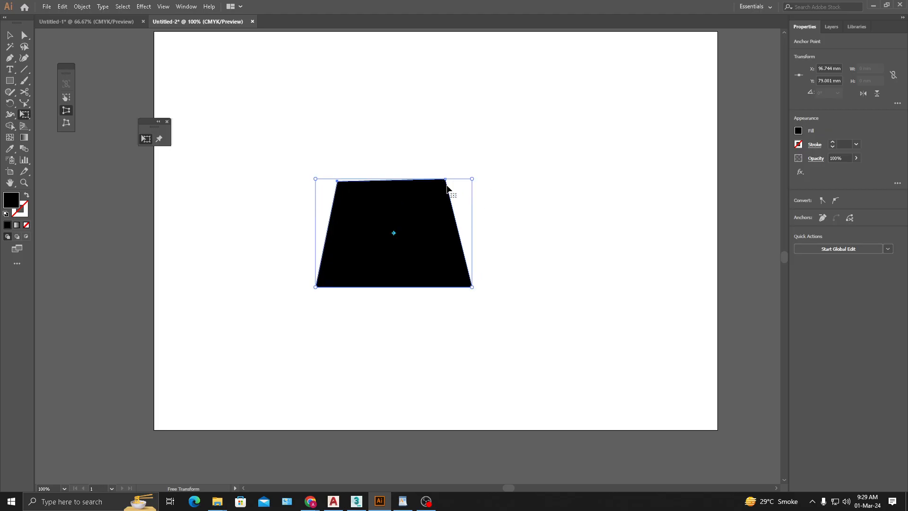
key(ctrl+z)
key(ctrl+z)
key(ctrl+z)
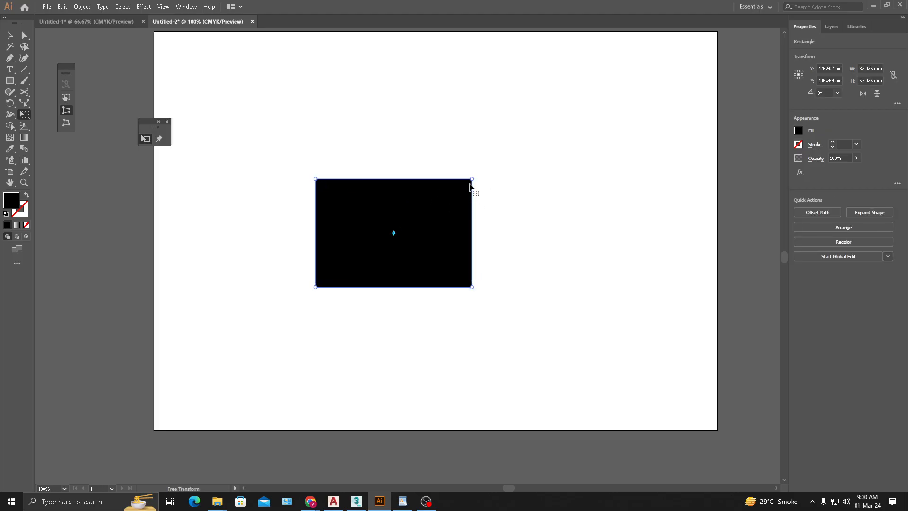
- Try perspective-distorting the rectangle by narrowing its top edge and its right edge in turn, undoing each distortion
drag(472, 179, 426, 184)
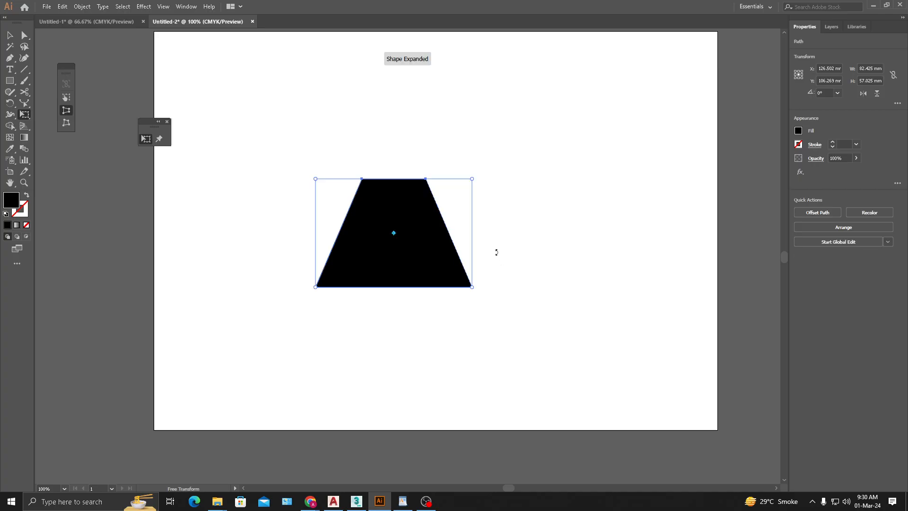
key(ctrl+z)
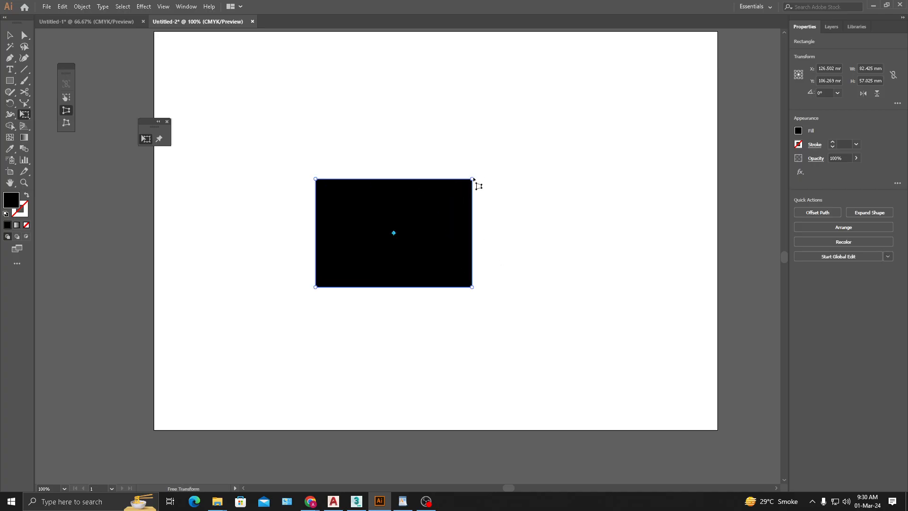
drag(473, 180, 477, 244)
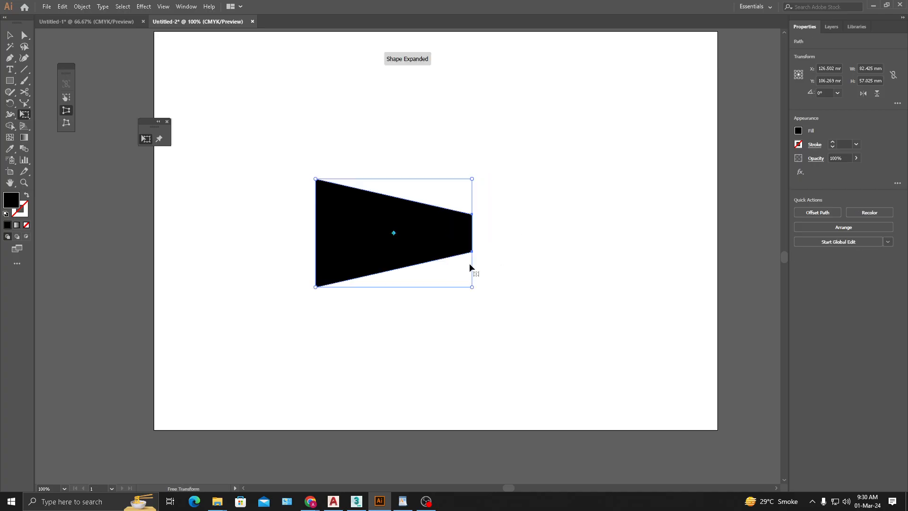
key(ctrl+z)
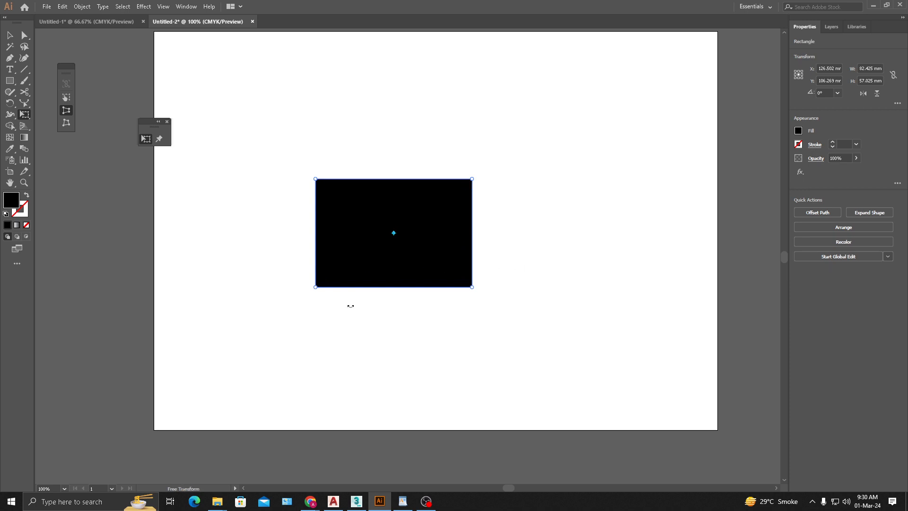
- Perspective-distort the rectangle's base to about 230 mm wide, try rotating the resulting trapezoid slightly and undo the rotation
drag(316, 287, 175, 287)
drag(471, 178, 482, 194)
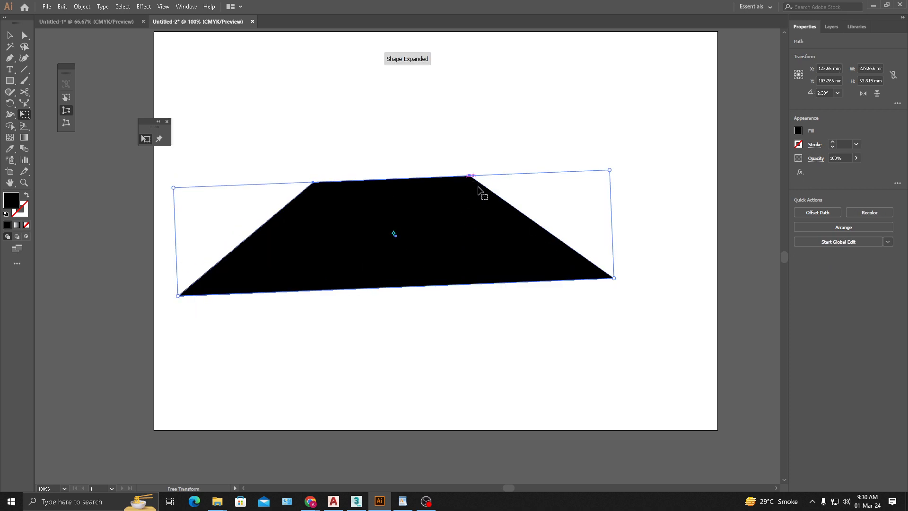
key(z)
key(ctrl+z)
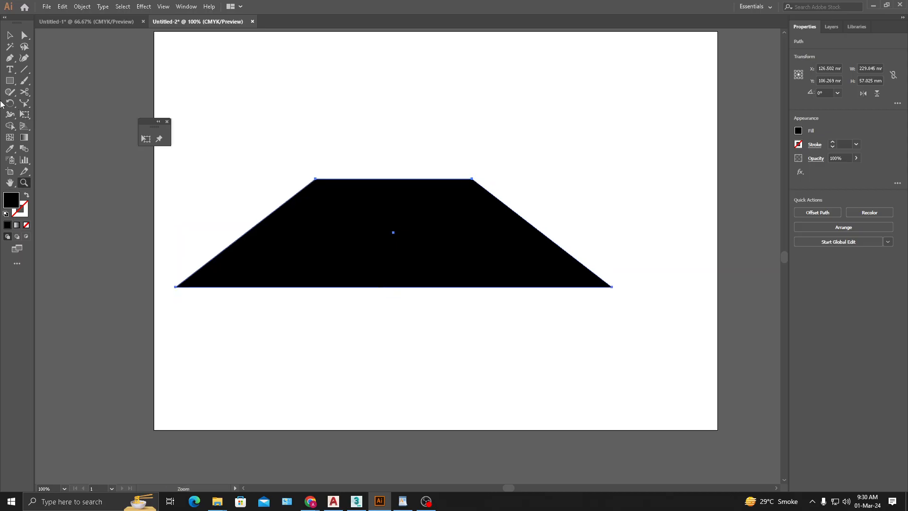
- Reactivate Free Transform with Perspective Distort on the wide trapezoid, try pulling its upper corners, and undo the accidental rotation
click(146, 139)
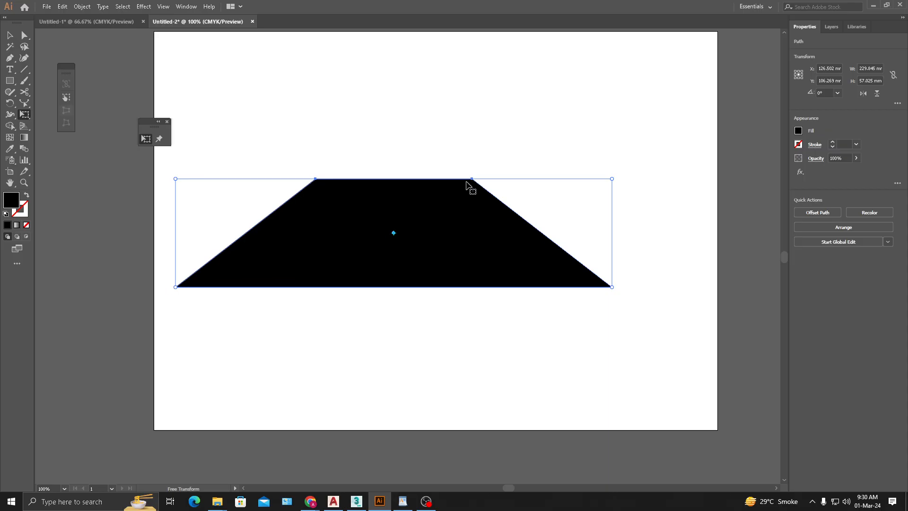
drag(467, 185, 471, 186)
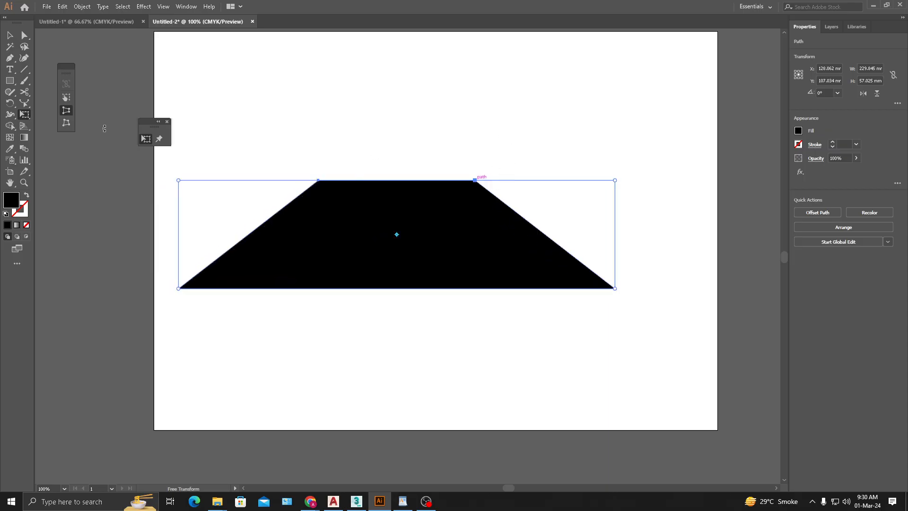
click(67, 111)
drag(475, 180, 459, 186)
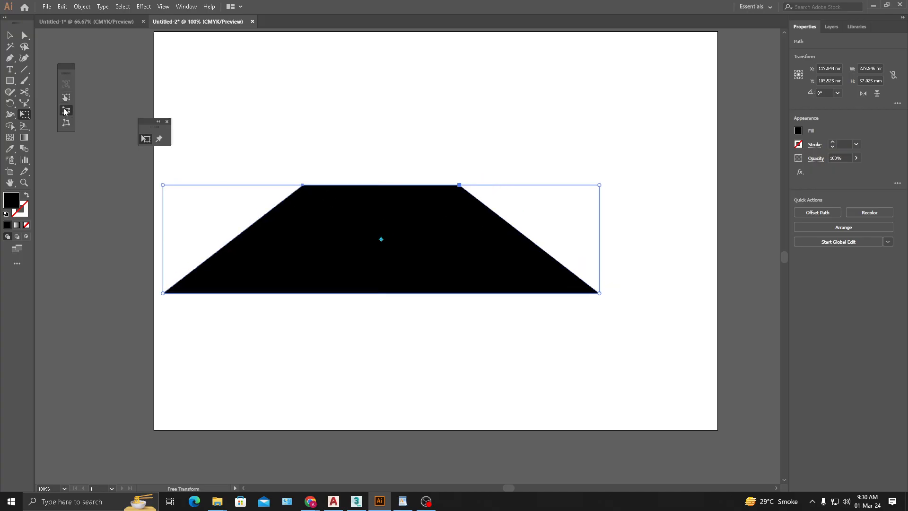
drag(371, 226, 406, 228)
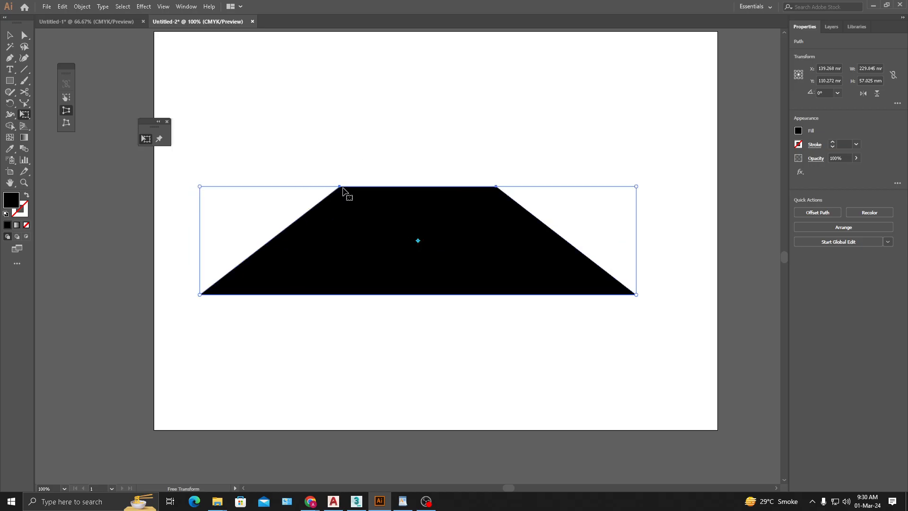
drag(341, 186, 345, 188)
key(ctrl+z)
key(ctrl+z)
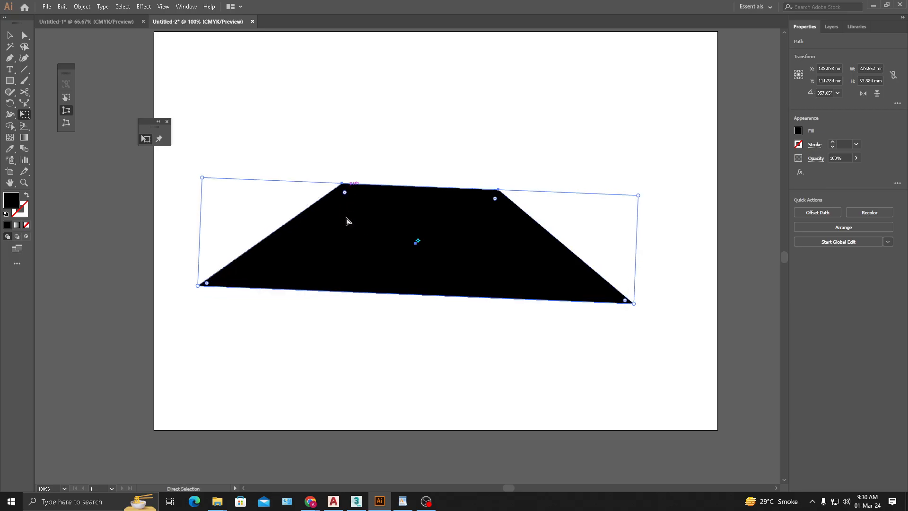
key(ctrl+z)
- Undo the trapezoid edits back to the plain rectangle and move it up to about X 137.5 mm, Y 105.4 mm
click(10, 36)
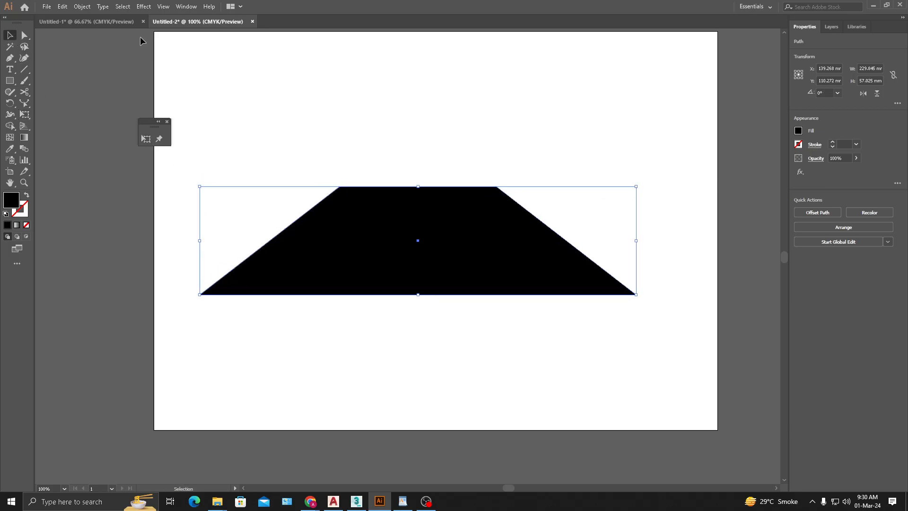
click(340, 152)
click(417, 243)
drag(417, 243, 415, 238)
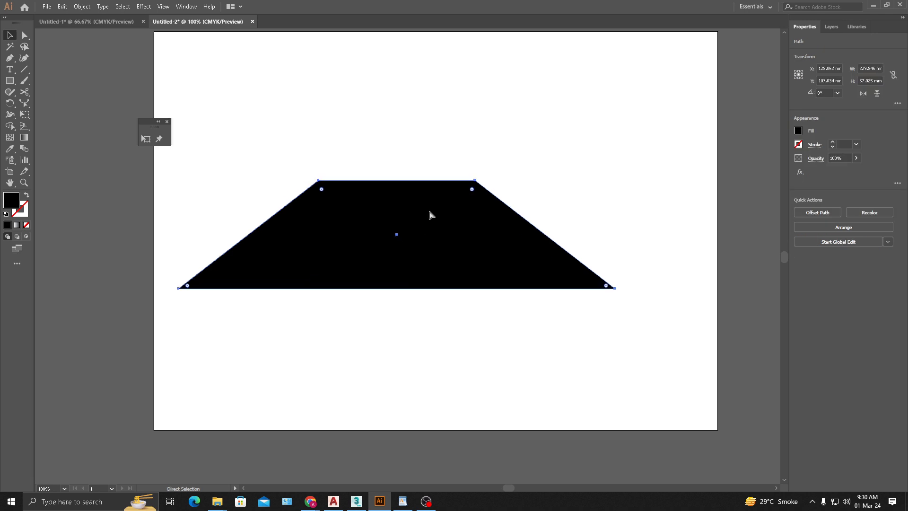
key(ctrl+z)
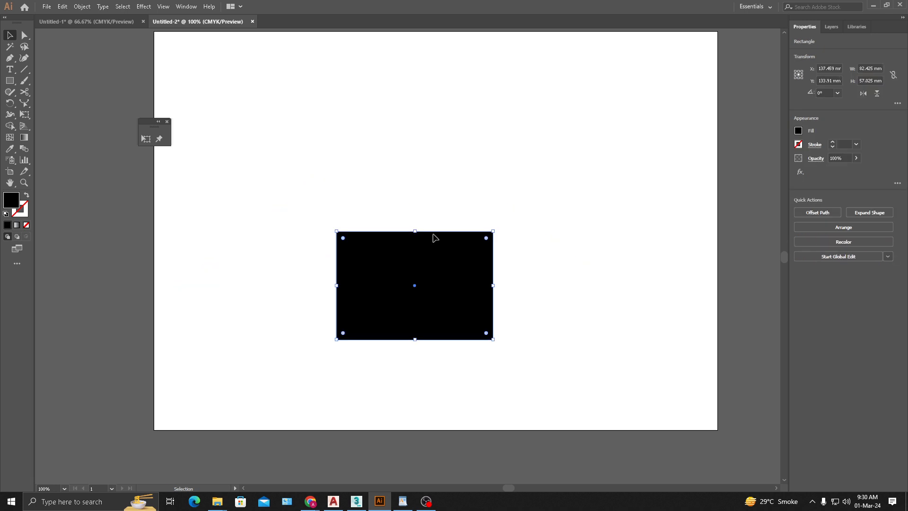
drag(438, 314, 435, 262)
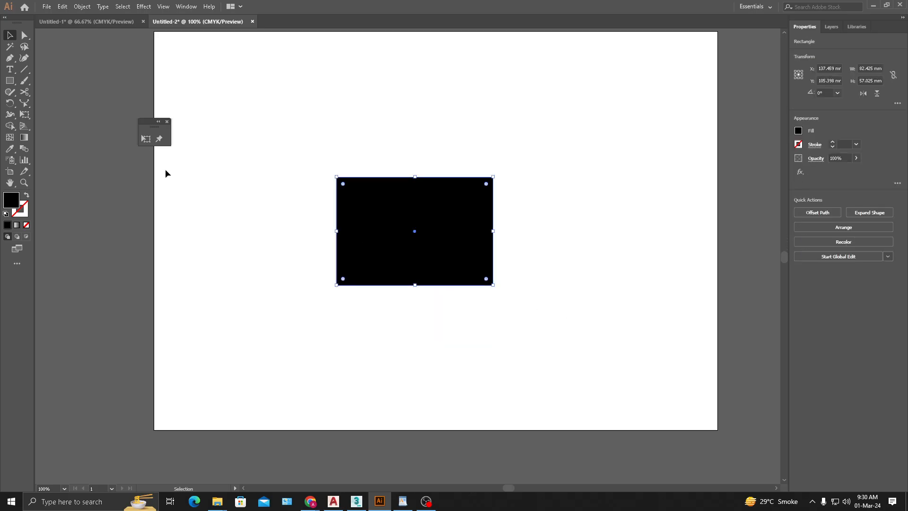
- Perspective-distort the rectangle with Free Transform, narrowing its top edge and widening its base to about 196 mm
click(147, 141)
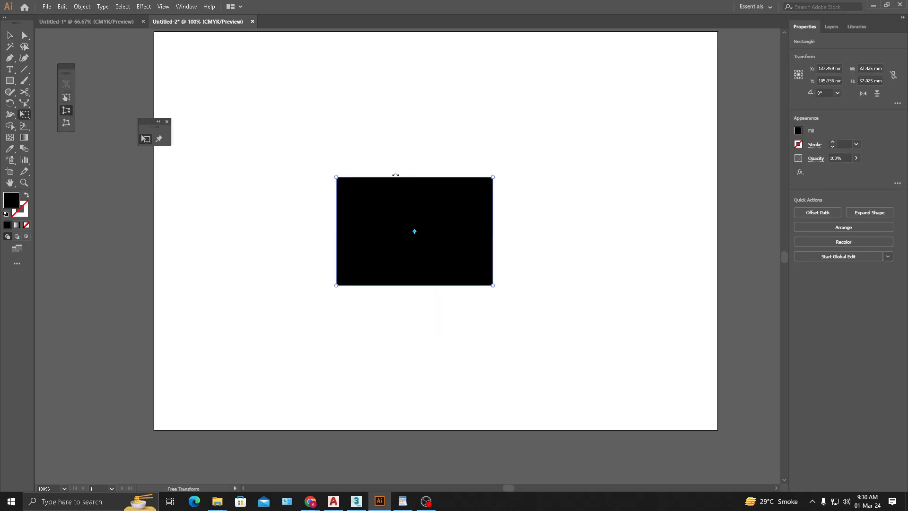
drag(336, 178, 379, 178)
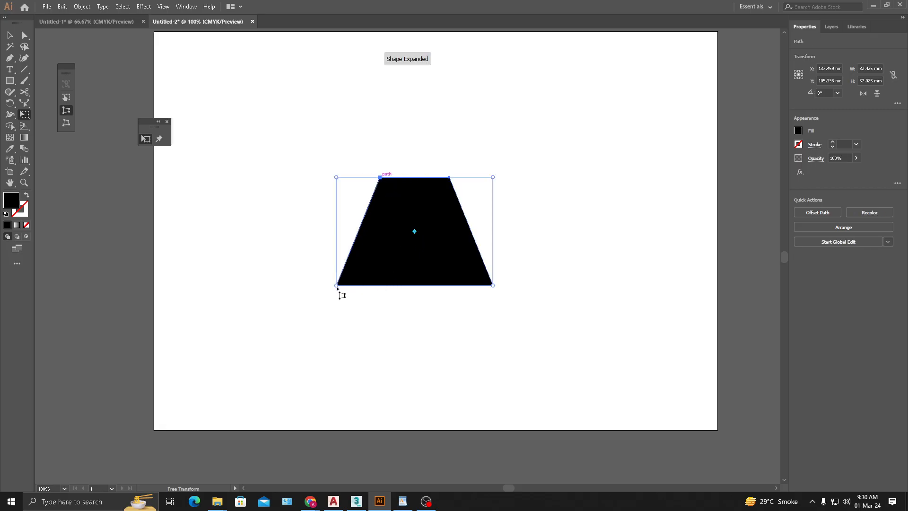
drag(337, 286, 228, 285)
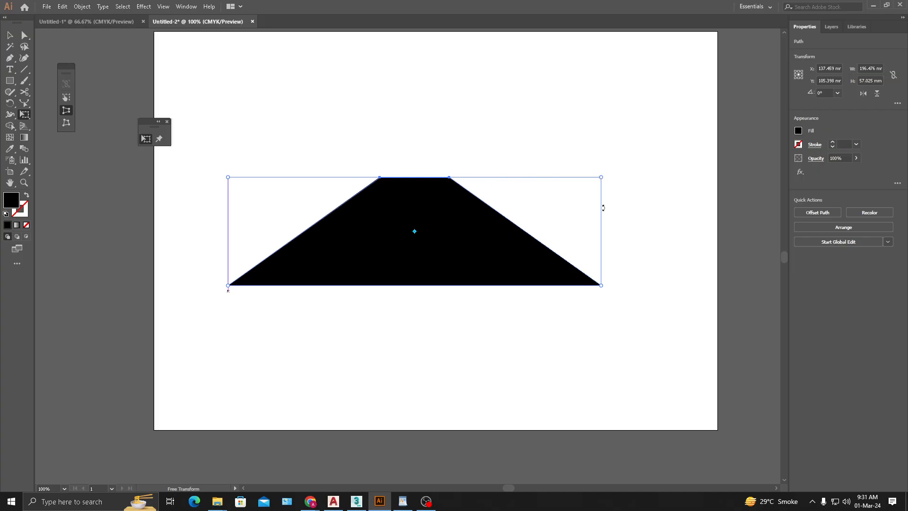
- Widen the trapezoid's base to about 313 mm with Perspective Distort and readjust its top edge to a narrower width
drag(601, 178, 704, 178)
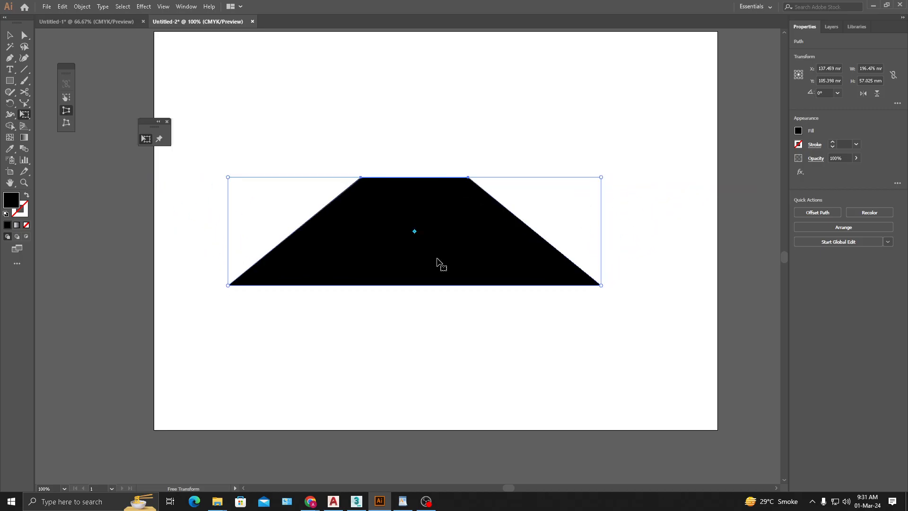
drag(228, 285, 118, 285)
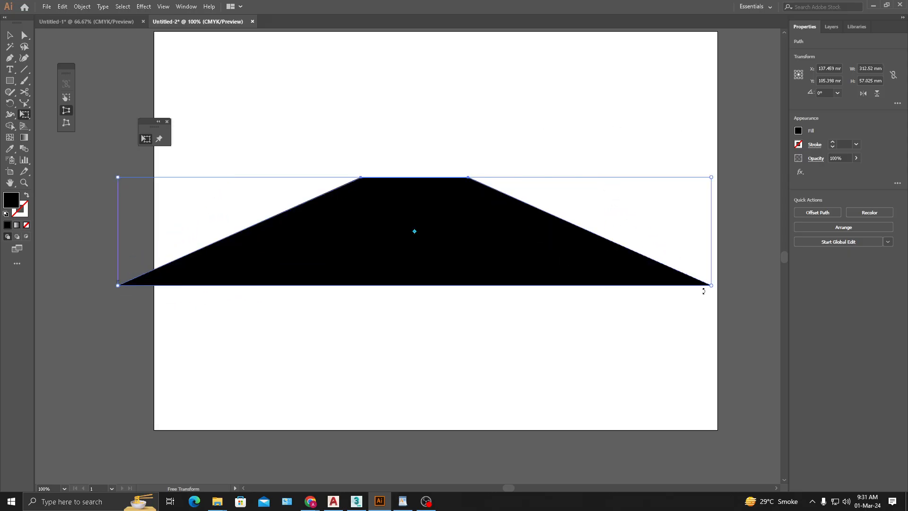
drag(712, 182, 593, 191)
key(v)
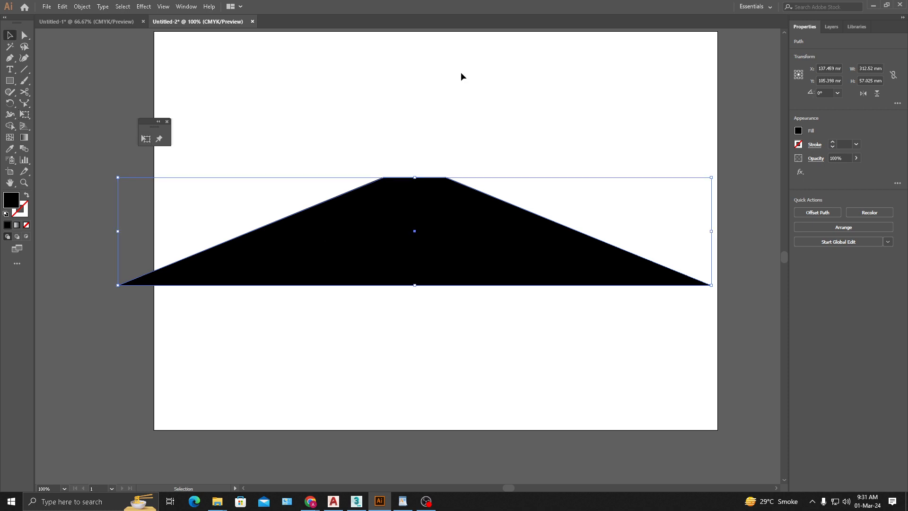
- Shift the trapezoid slightly to about X 136.7 mm, Y 105 mm and leave it selected
click(462, 77)
mouse_move(448, 236)
mouse_down()
mouse_move(468, 382)
mouse_move(465, 230)
mouse_up()
click(591, 244)
click(449, 356)
click(517, 150)
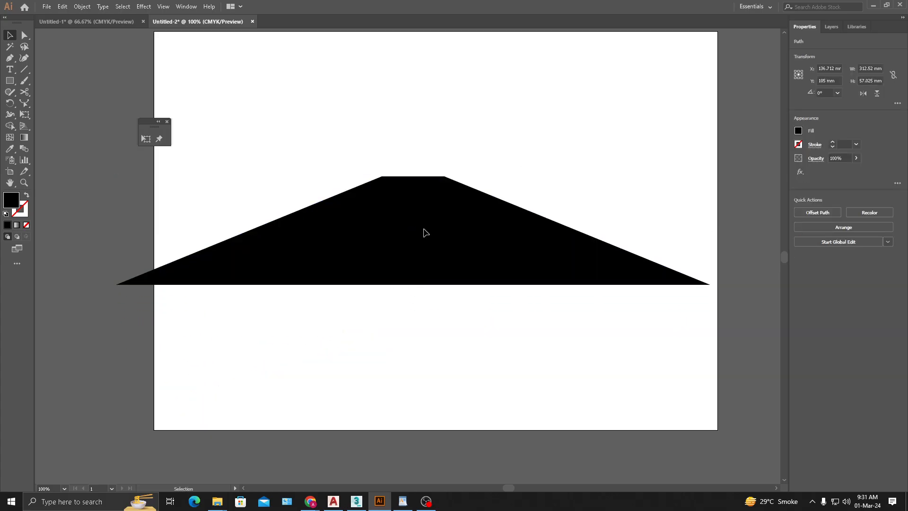
click(431, 238)
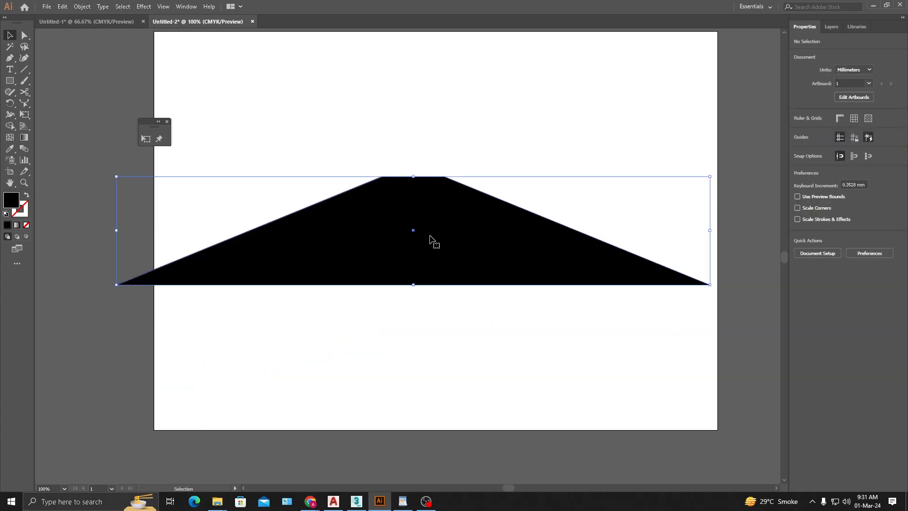
- Draw a black rectangle about 32 × 30 mm above the trapezoid's left half and move the trapezoid down to about Y 125 mm
click(10, 81)
drag(298, 101, 360, 158)
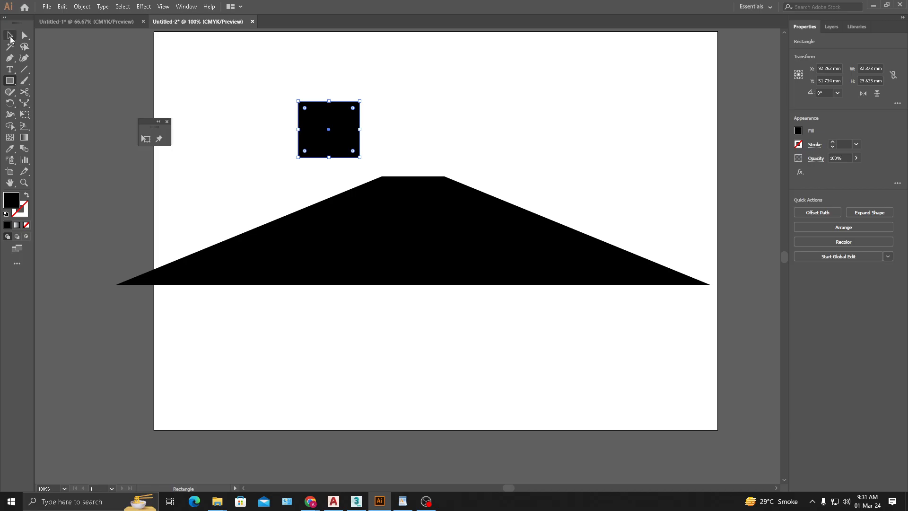
click(9, 35)
drag(413, 232, 411, 268)
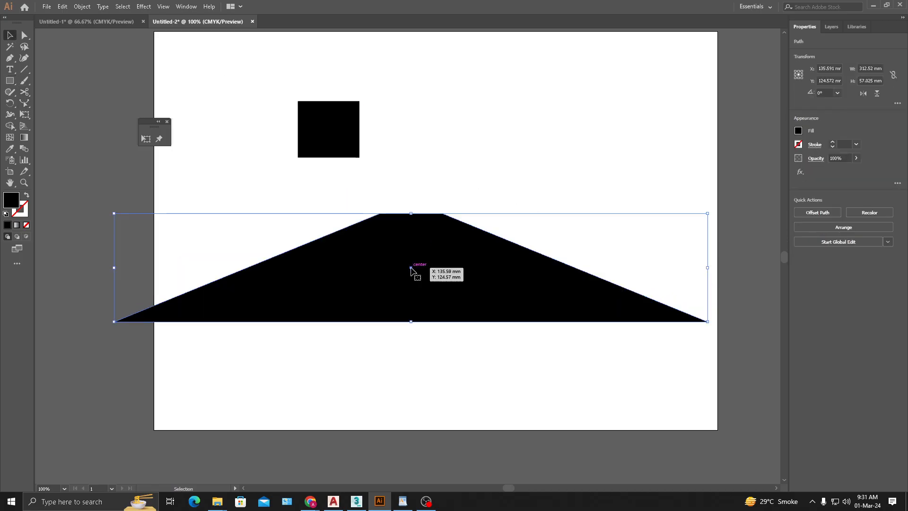
- Delete the trapezoid and move the remaining black rectangle to about X 119.4 mm, Y 90.2 mm
key(Delete)
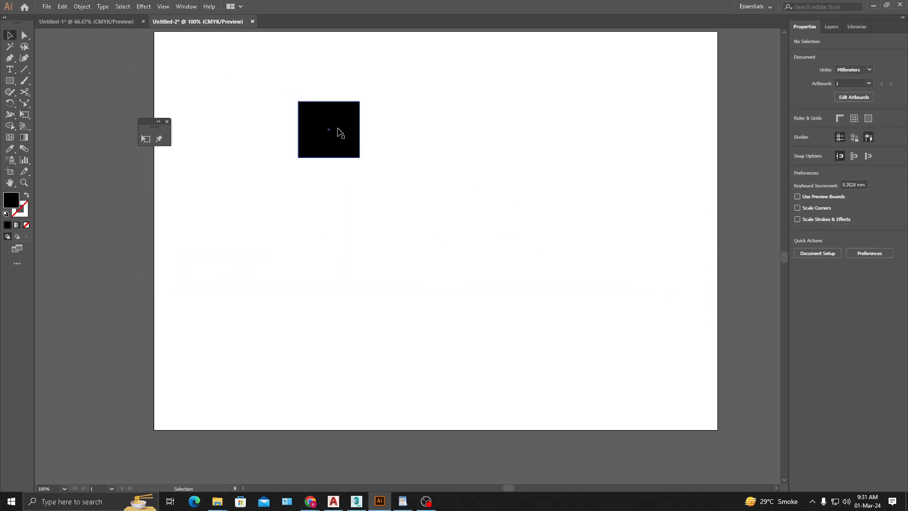
drag(339, 132, 392, 214)
- Pull the black rectangle's four corners with Free Transform's Free Distort into an irregular quadrilateral about 107 × 70 mm
click(145, 139)
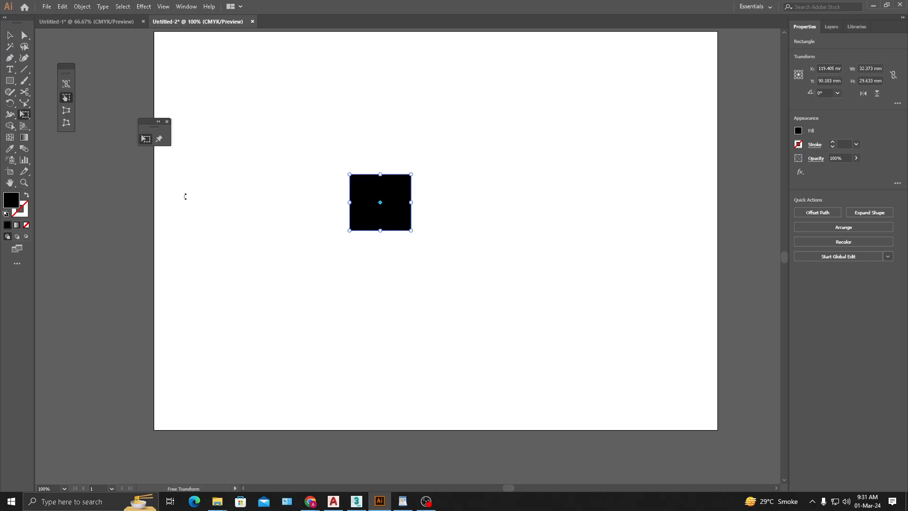
click(69, 110)
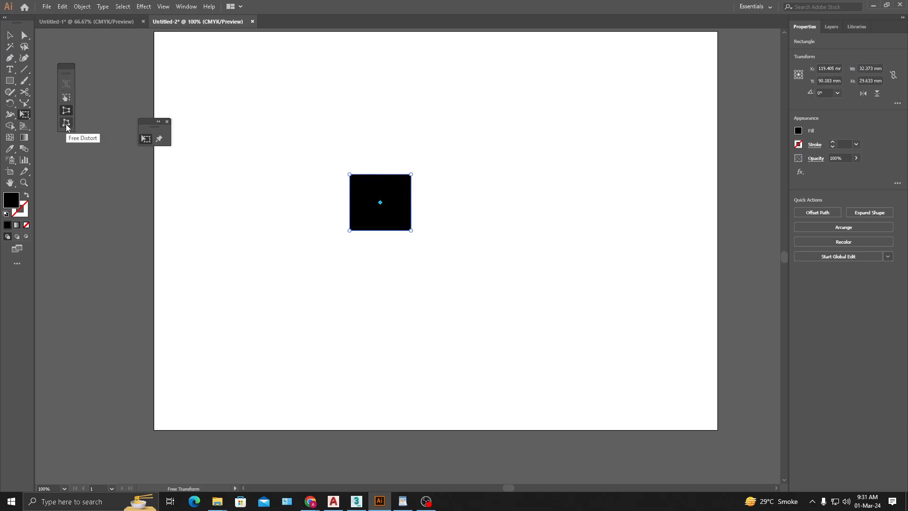
click(67, 124)
drag(413, 176, 449, 157)
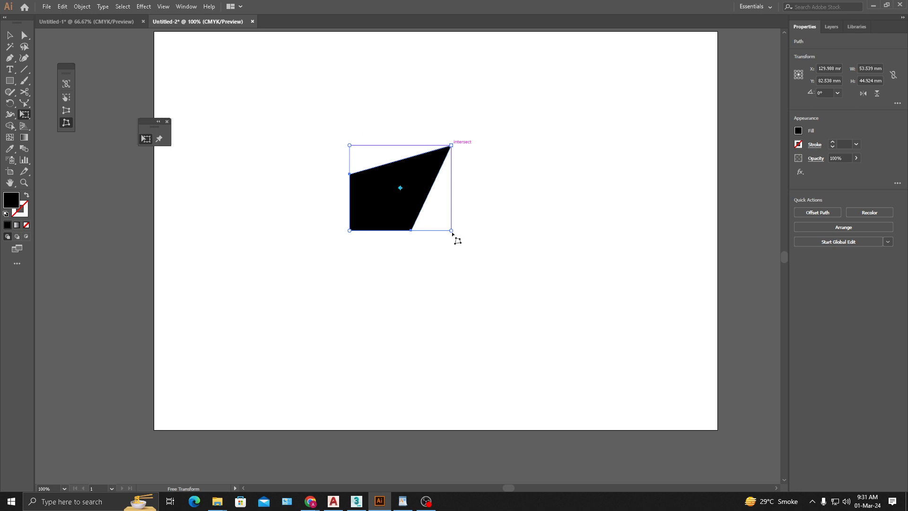
drag(451, 231, 432, 247)
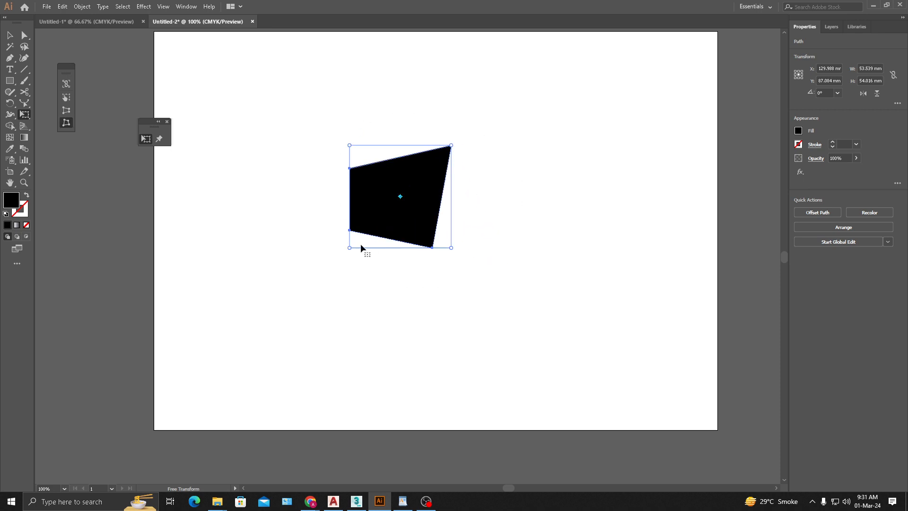
drag(350, 247, 248, 262)
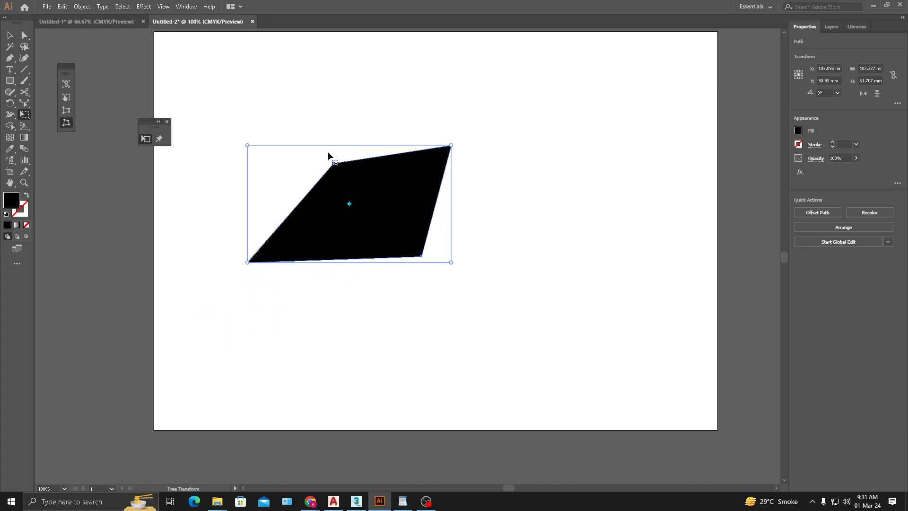
drag(247, 142, 268, 80)
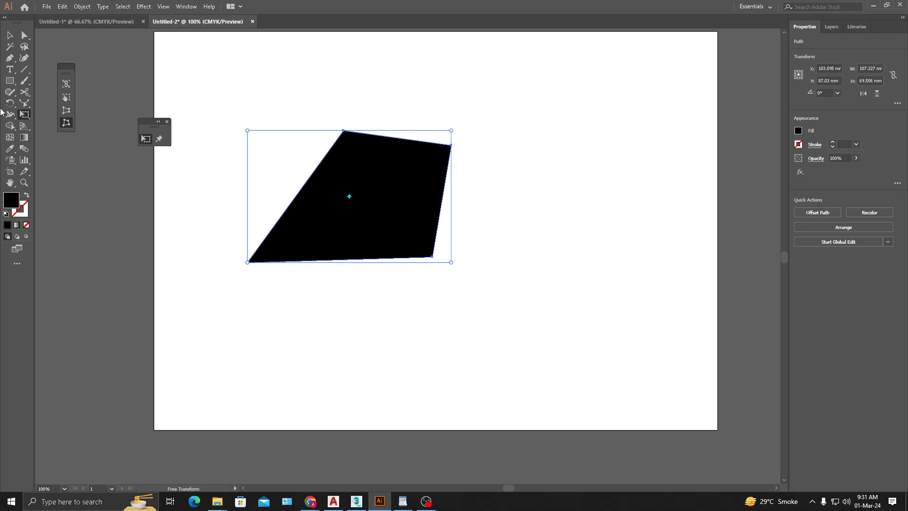
- Undo the Free Distort changes made to the black shape
click(9, 35)
click(336, 208)
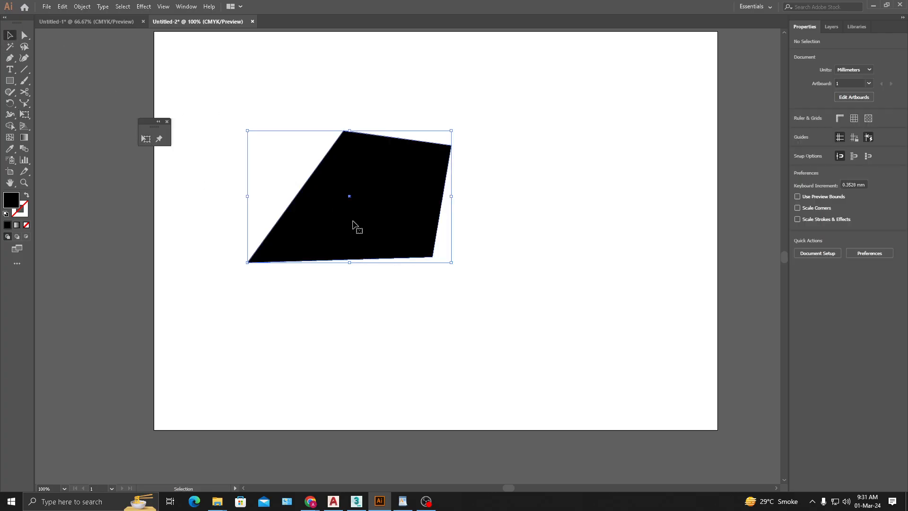
key(ctrl+z)
key(ctrl+z)
key(ctrl+z)
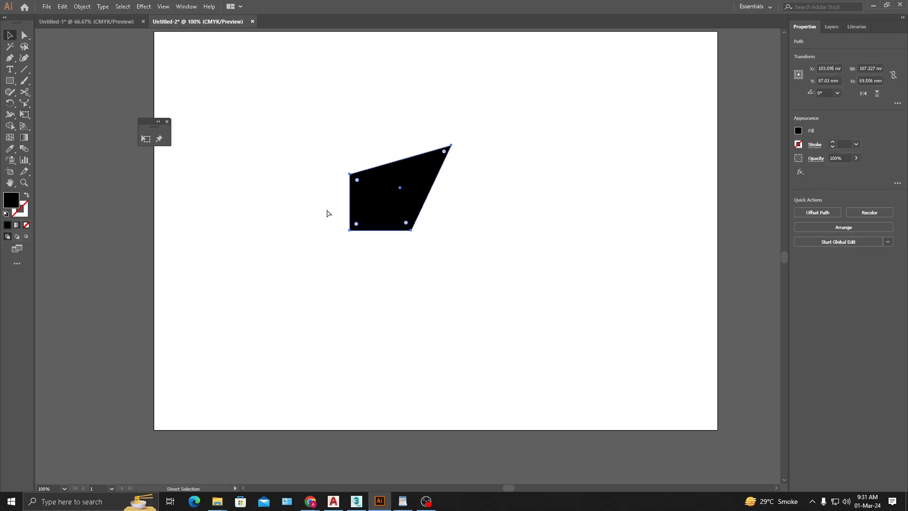
- Scale the black rectangle proportionally with Free Transform's Constrain option to about 98 × 90 mm, moving it slightly lower
click(147, 138)
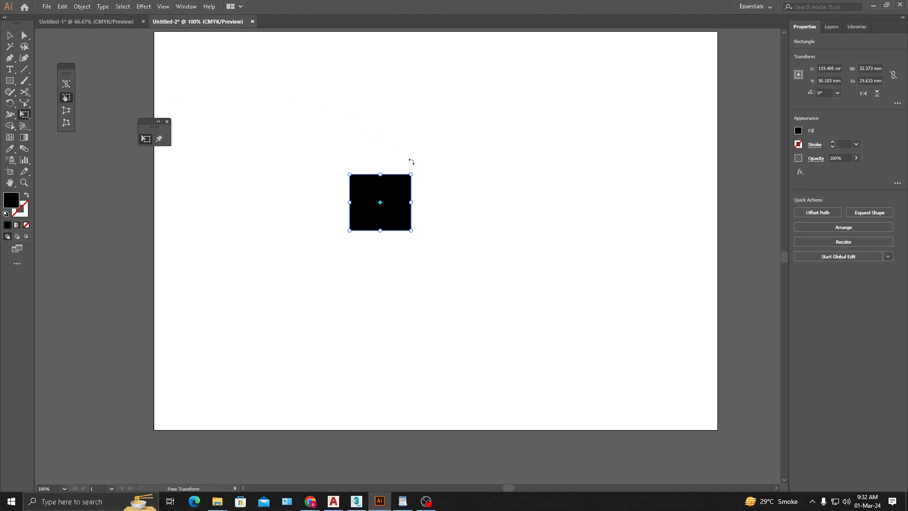
mouse_move(411, 175)
mouse_down()
mouse_move(503, 115)
mouse_move(624, 135)
mouse_move(627, 152)
mouse_move(525, 122)
mouse_move(411, 174)
mouse_up()
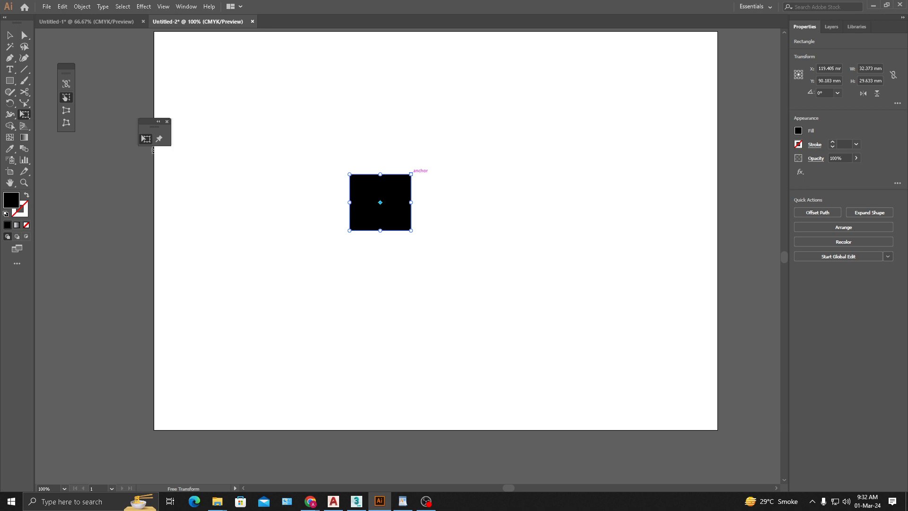
click(67, 85)
drag(411, 174, 566, 184)
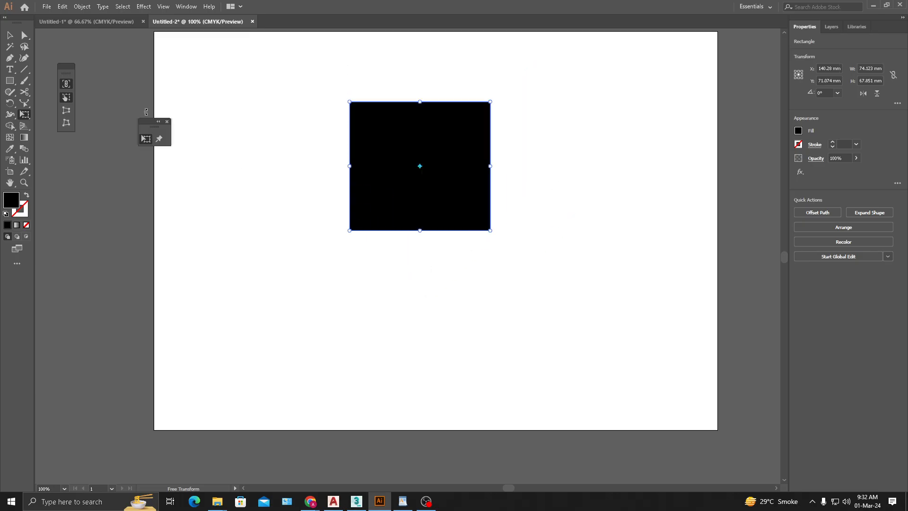
drag(457, 140, 456, 204)
drag(490, 165, 560, 184)
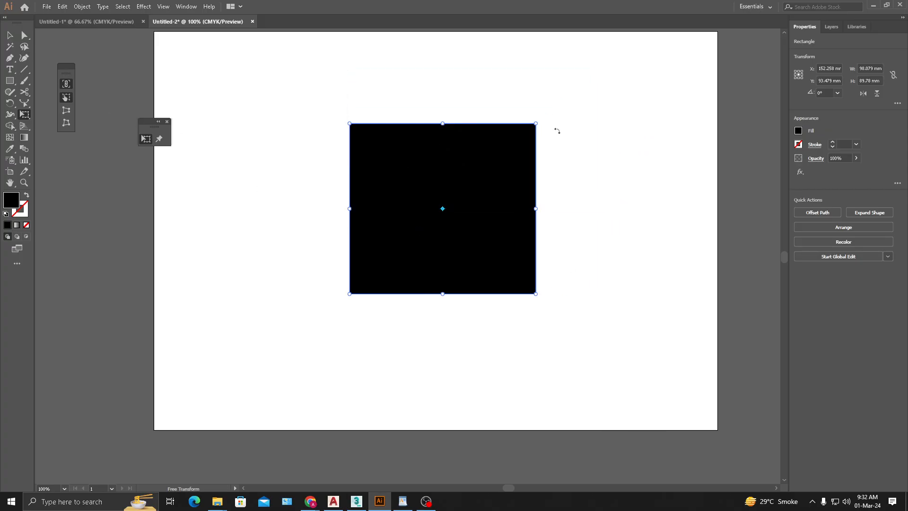
- Enlarge the black rectangle proportionally to about 139 × 128 mm from its lower-left corner, and move it nearer the artboard's centre
drag(537, 121, 619, 82)
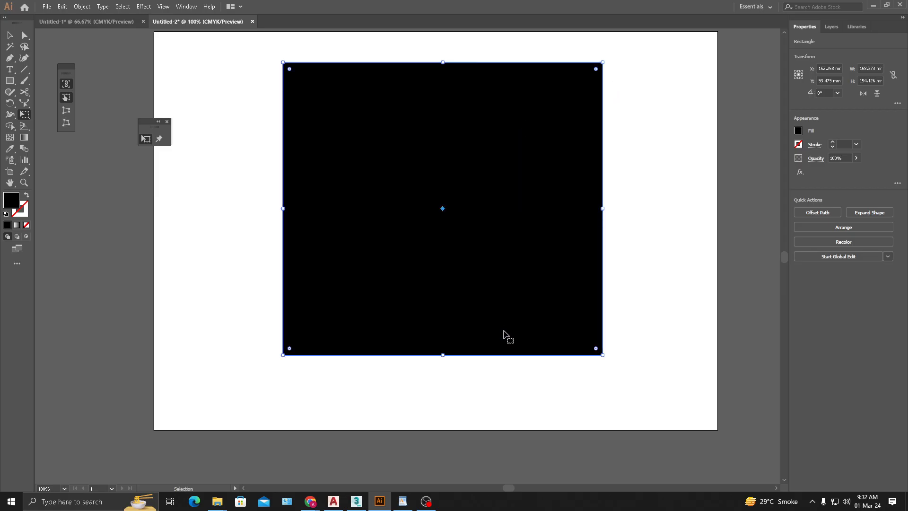
key(ctrl+z)
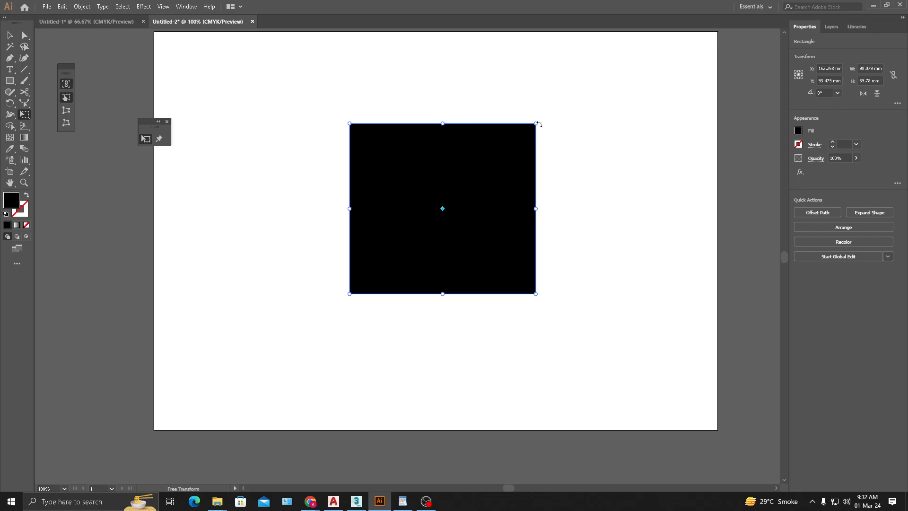
drag(535, 122, 660, 101)
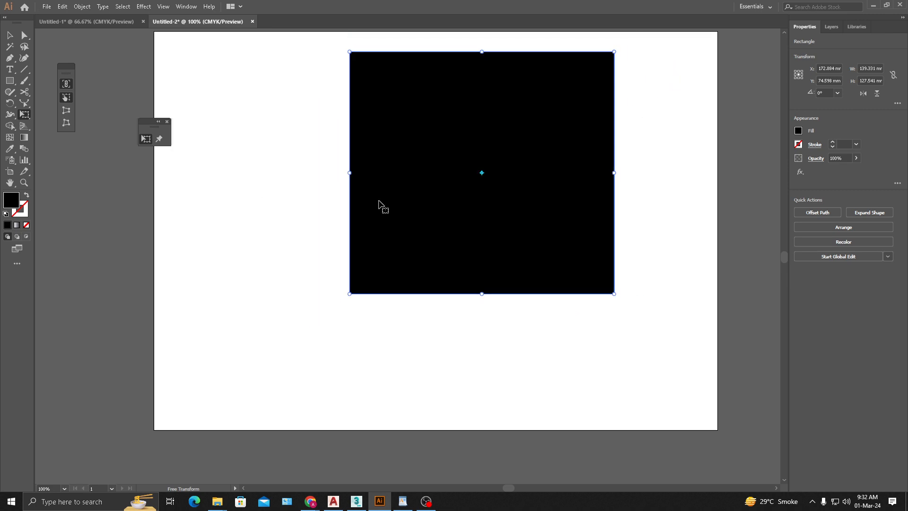
click(9, 35)
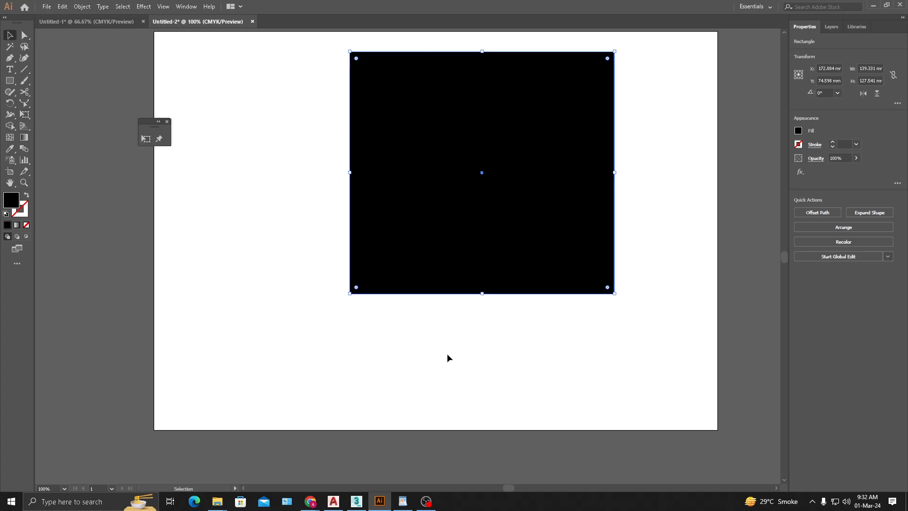
drag(490, 211, 419, 270)
click(645, 276)
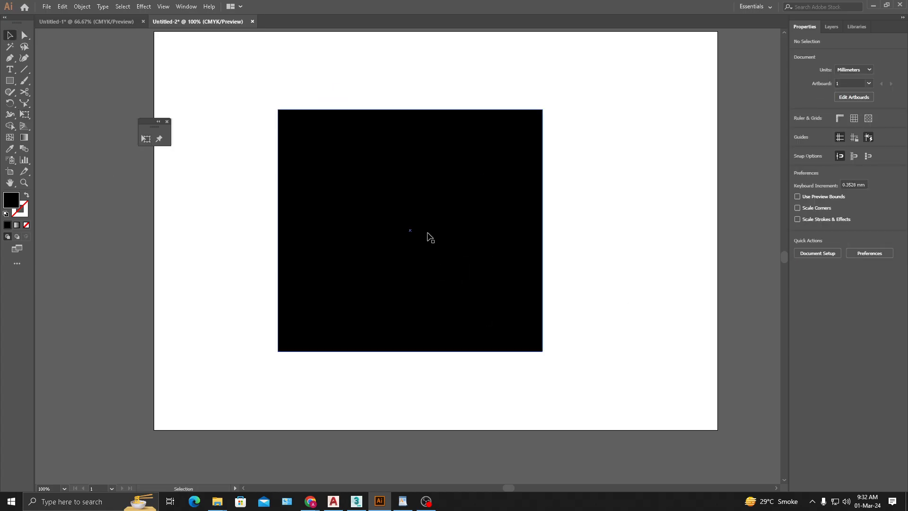
- Delete all artwork and close the floating Free Transform toolbar
key(ctrl+a)
key(Delete)
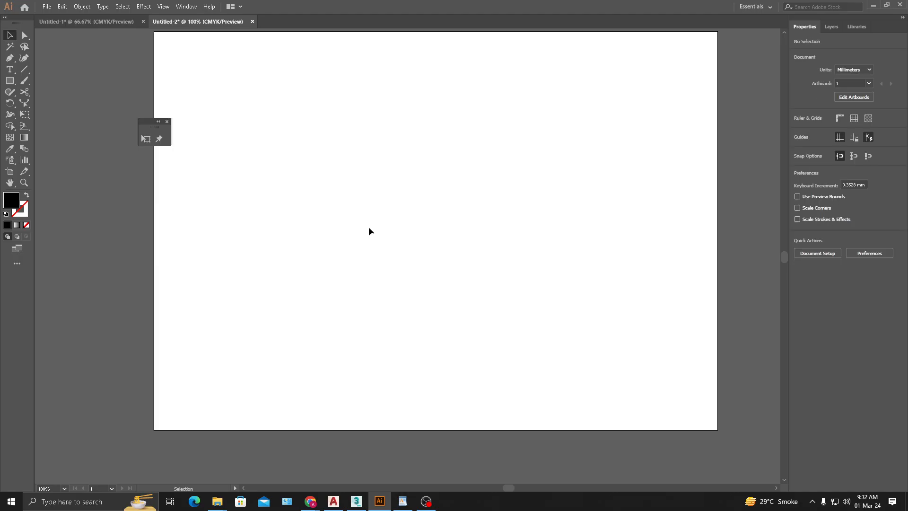
drag(131, 124, 97, 112)
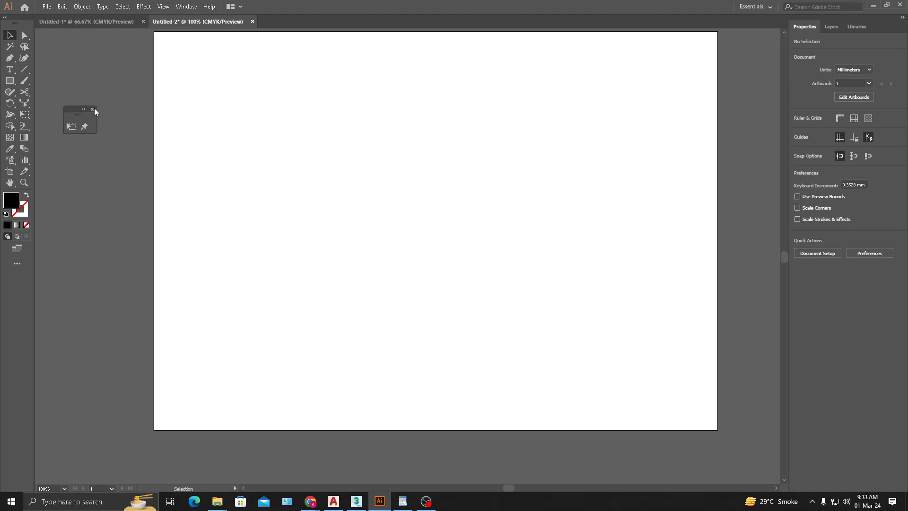
click(93, 108)
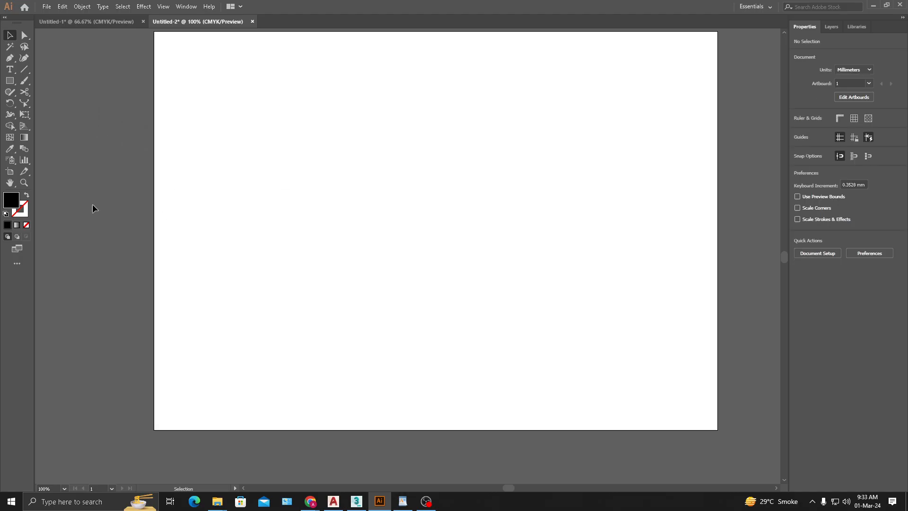
click(27, 104)
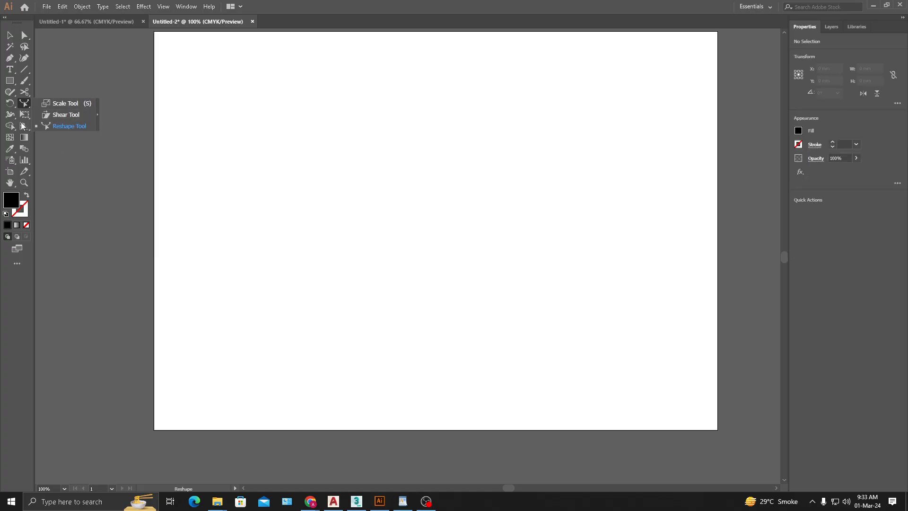
click(13, 119)
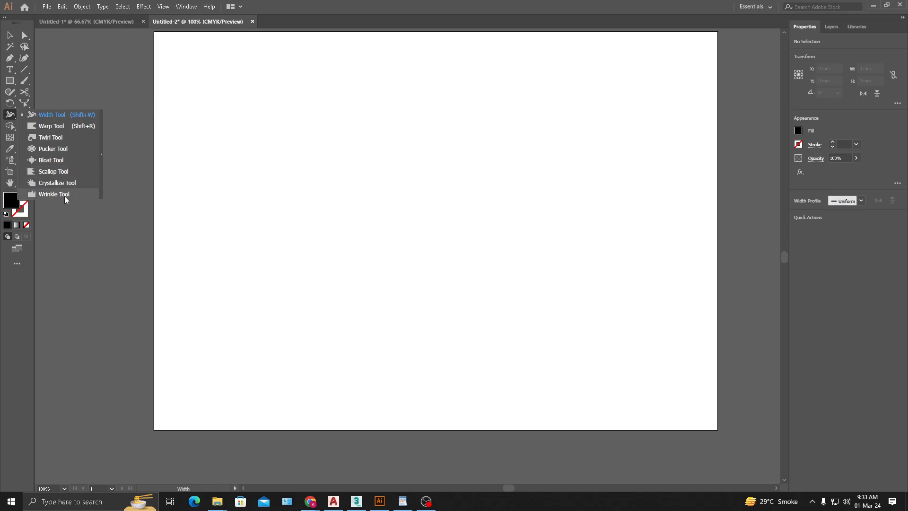
click(60, 117)
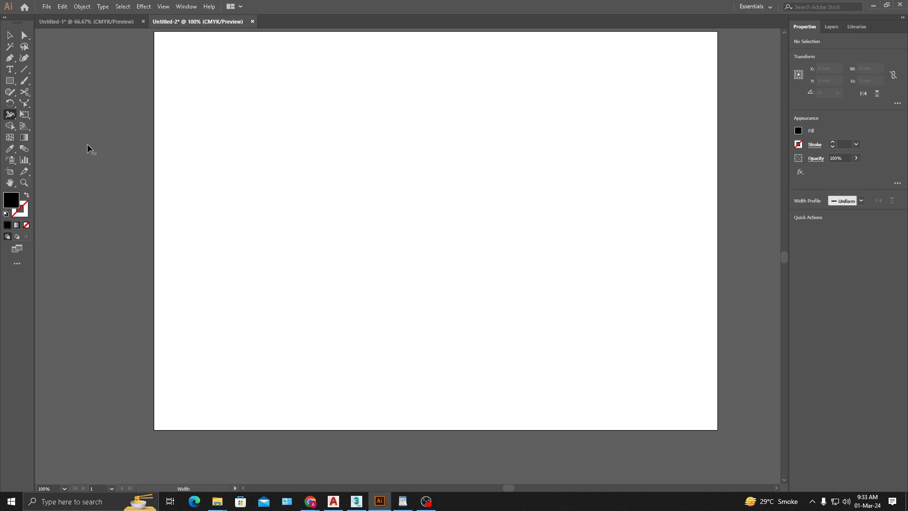
- Draw a tall black rectangle about 46 × 87 mm and place it at about X 60.3 mm, Y 106.6 mm
click(14, 81)
mouse_move(253, 125)
mouse_down()
mouse_move(308, 280)
mouse_move(340, 290)
mouse_up()
click(9, 35)
click(171, 117)
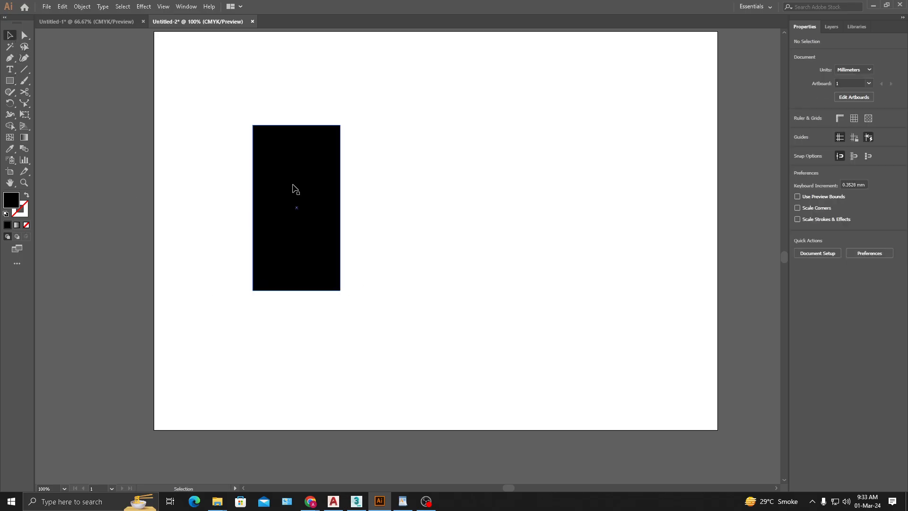
drag(296, 209, 268, 236)
click(284, 205)
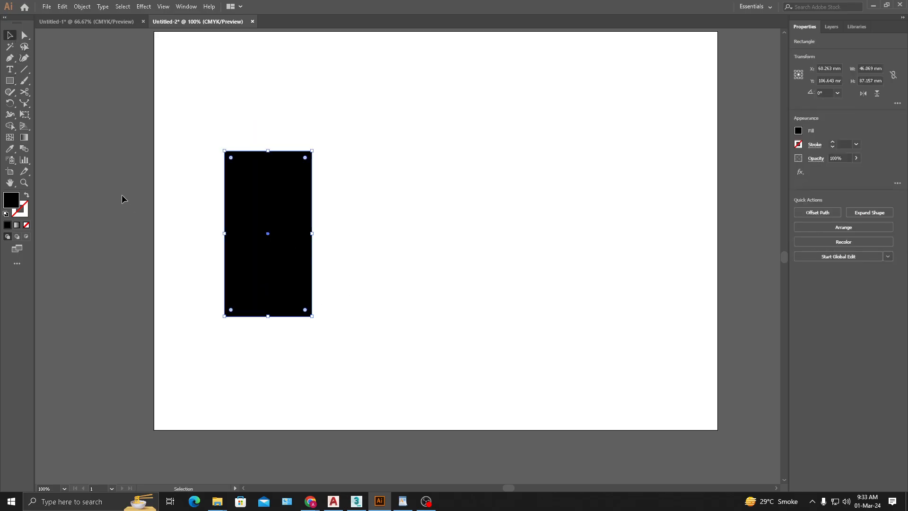
- Change the tall rectangle's fill to a light yellow-green
double_click(9, 204)
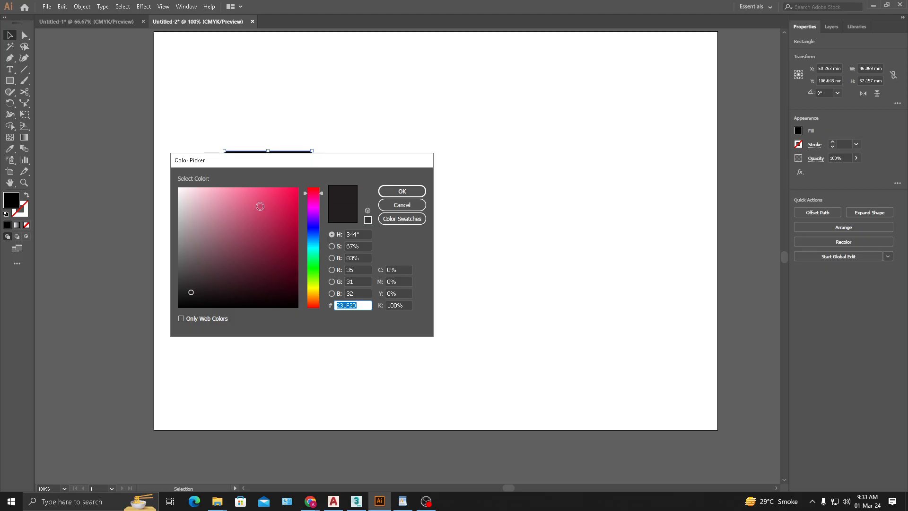
click(260, 206)
click(314, 284)
click(259, 195)
click(411, 192)
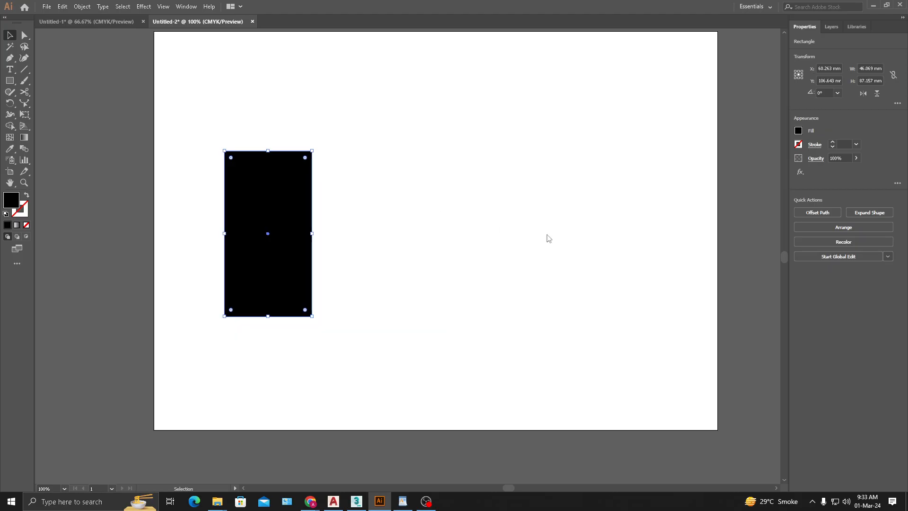
click(482, 298)
key(ctrl+a)
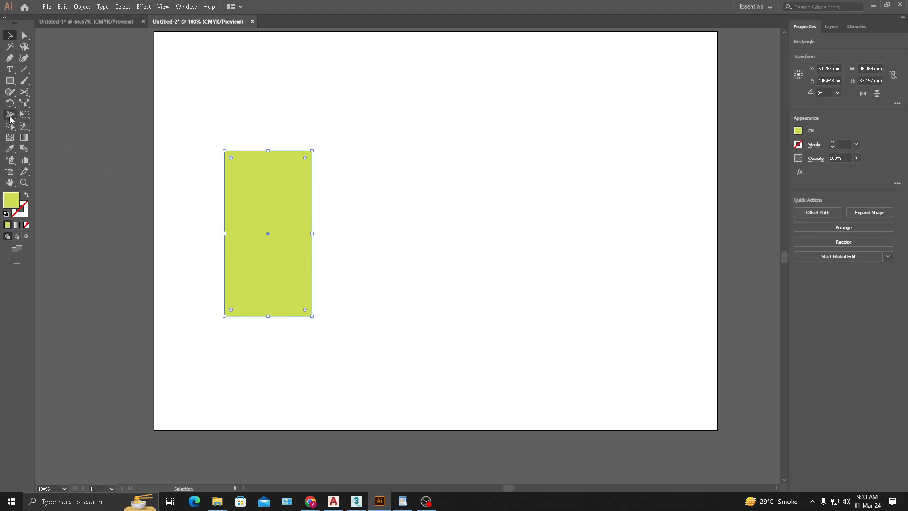
drag(7, 115, 69, 115)
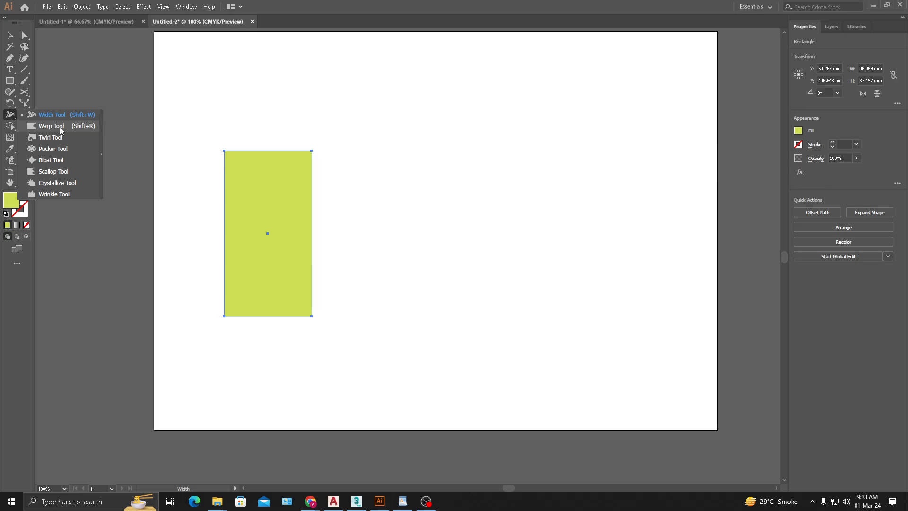
click(60, 130)
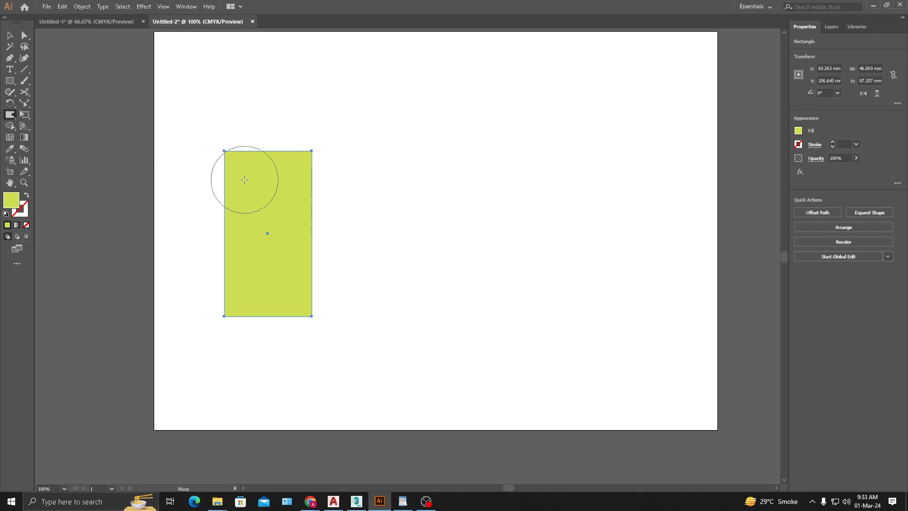
click(9, 35)
click(96, 60)
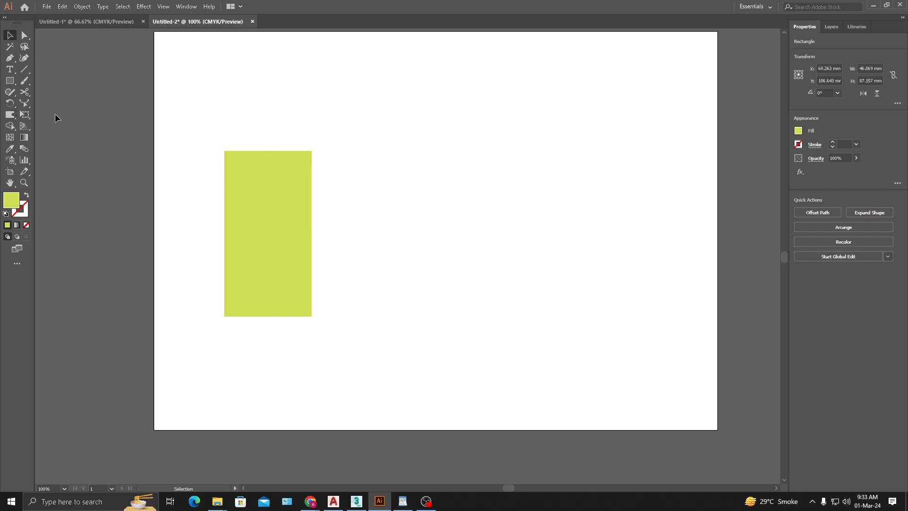
- Draw a closed bean-shaped path about 97 × 98 mm with the Pen tool, beside the tall rectangle
click(9, 58)
click(460, 139)
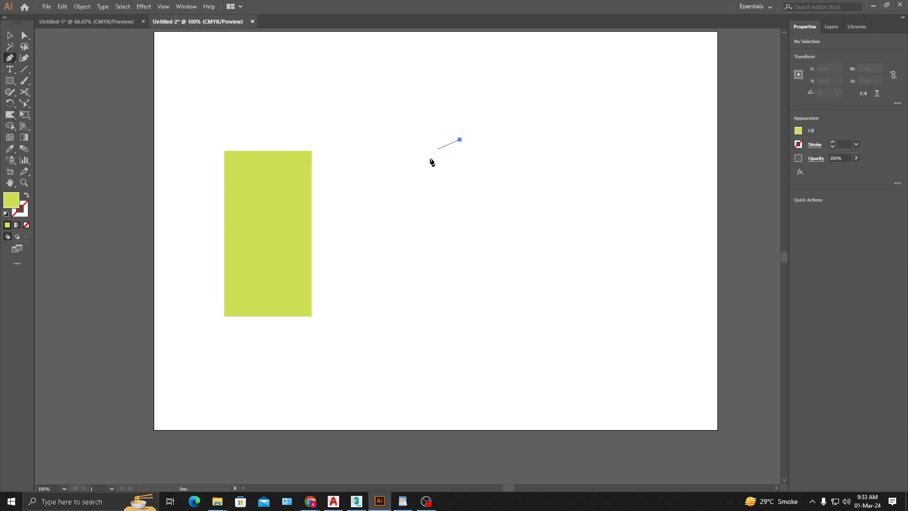
drag(407, 211, 409, 269)
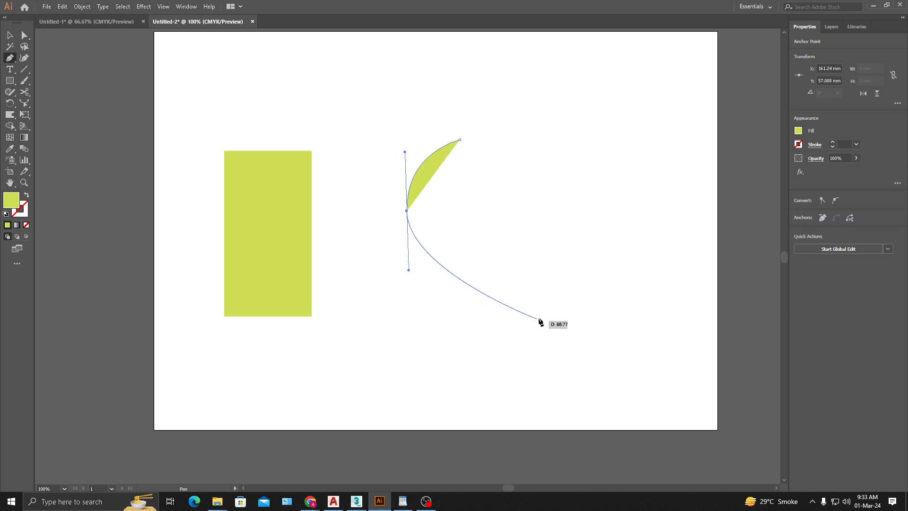
drag(520, 321, 603, 323)
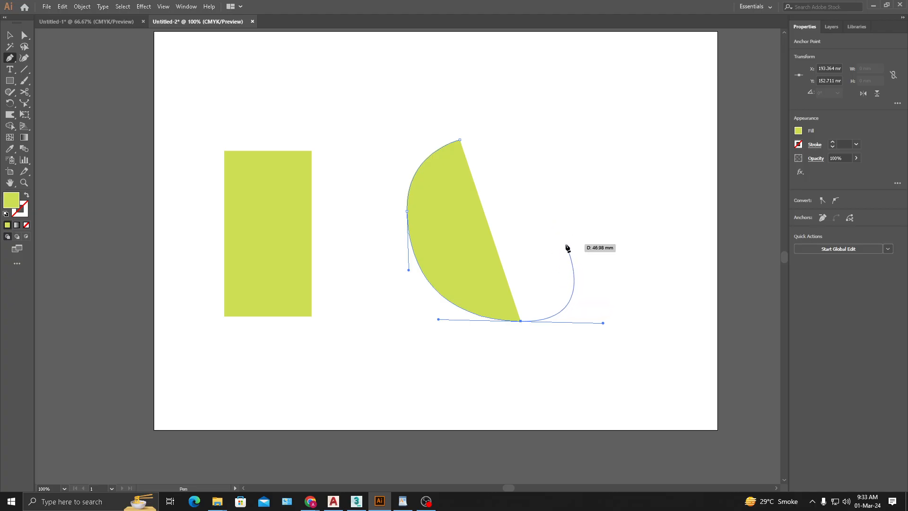
drag(566, 244, 526, 211)
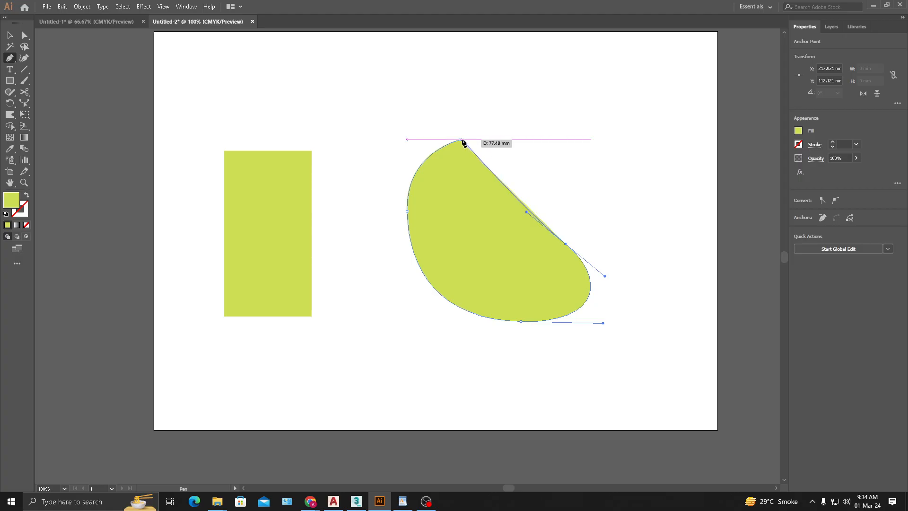
drag(460, 140, 368, 173)
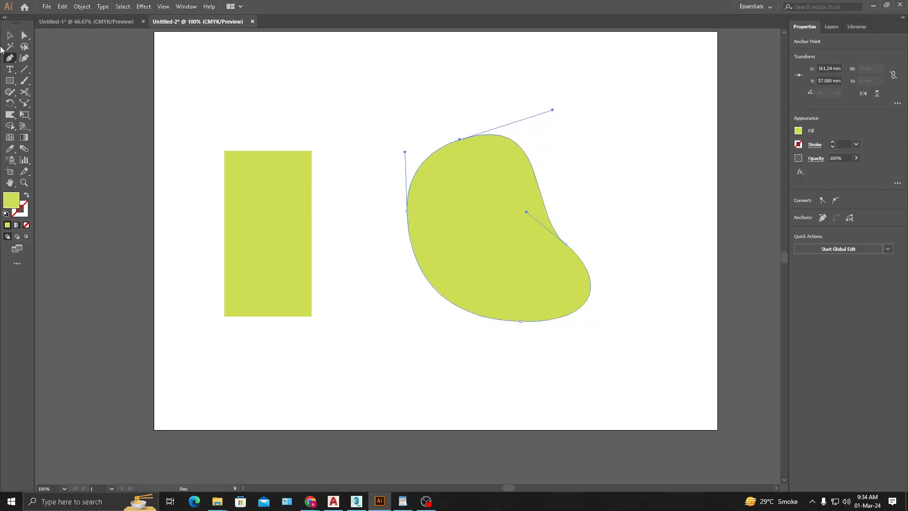
- Rotate the bean shape about 14° clockwise and move it to about X 164 mm, Y 120 mm
click(9, 35)
click(571, 101)
click(526, 278)
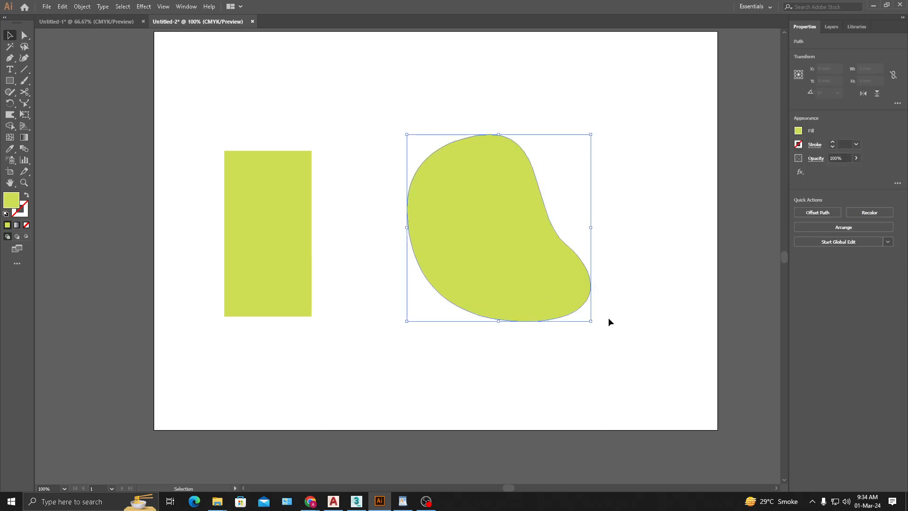
mouse_move(595, 324)
mouse_down()
mouse_move(571, 335)
mouse_move(597, 328)
mouse_up()
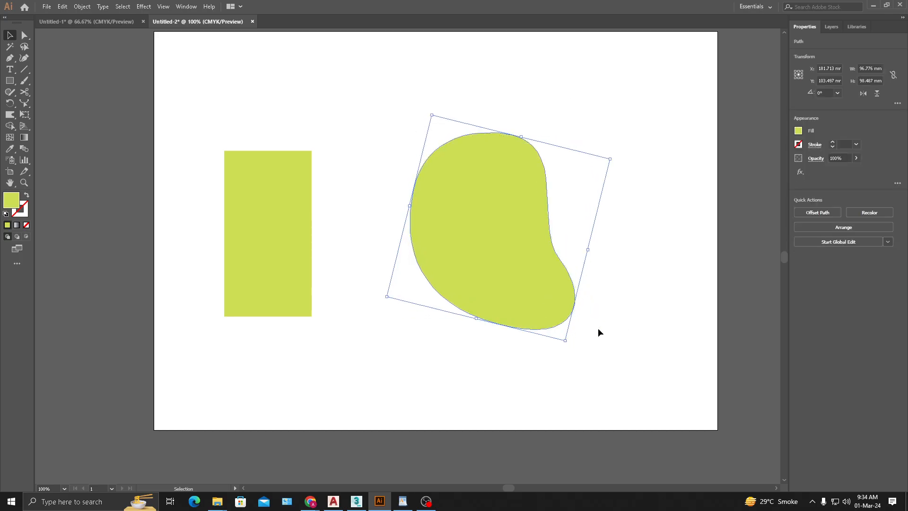
click(631, 319)
drag(500, 235, 482, 274)
click(638, 317)
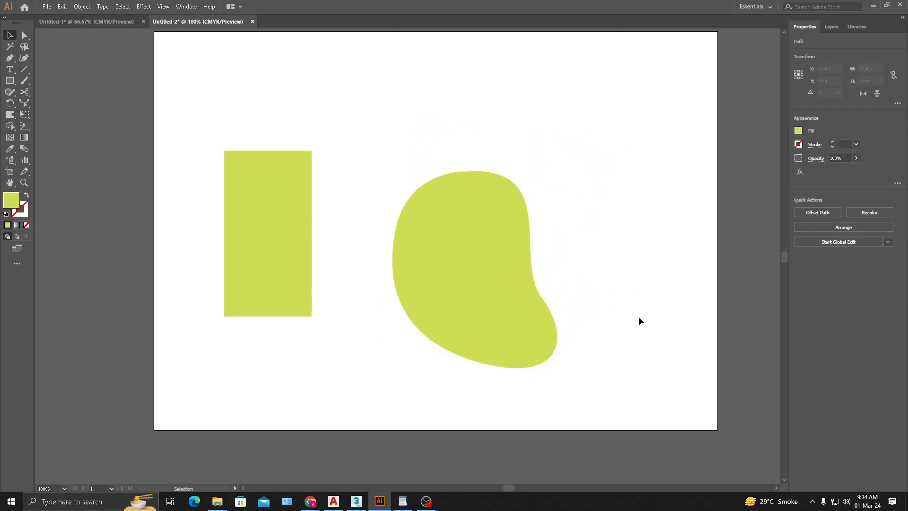
click(480, 294)
click(573, 389)
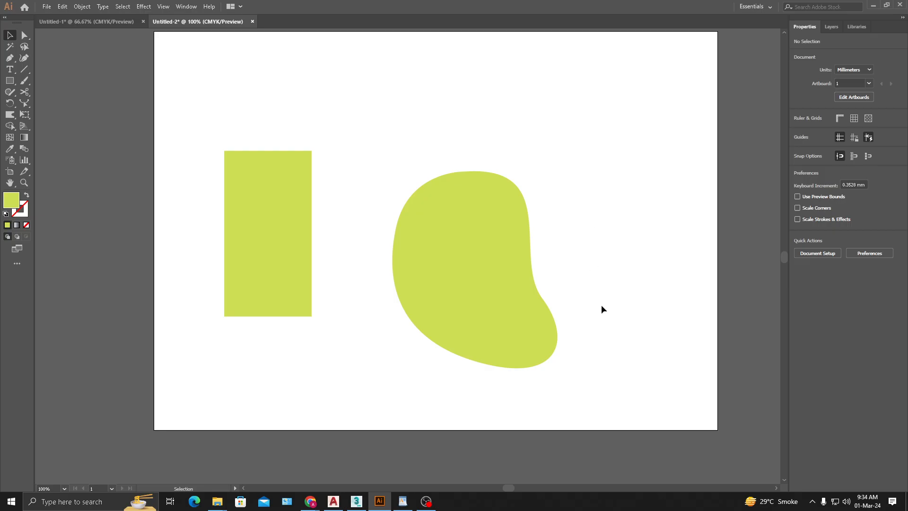
drag(487, 267, 478, 257)
click(596, 258)
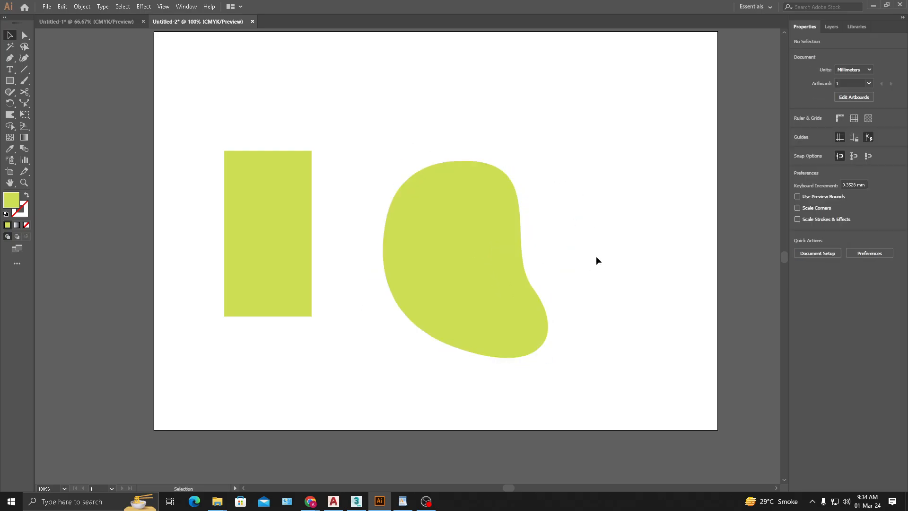
- Move the bean shape's bottom anchor point to about X 160.5 mm, Y 172 mm and adjust its direction handles to round the lower edge
click(449, 249)
click(25, 36)
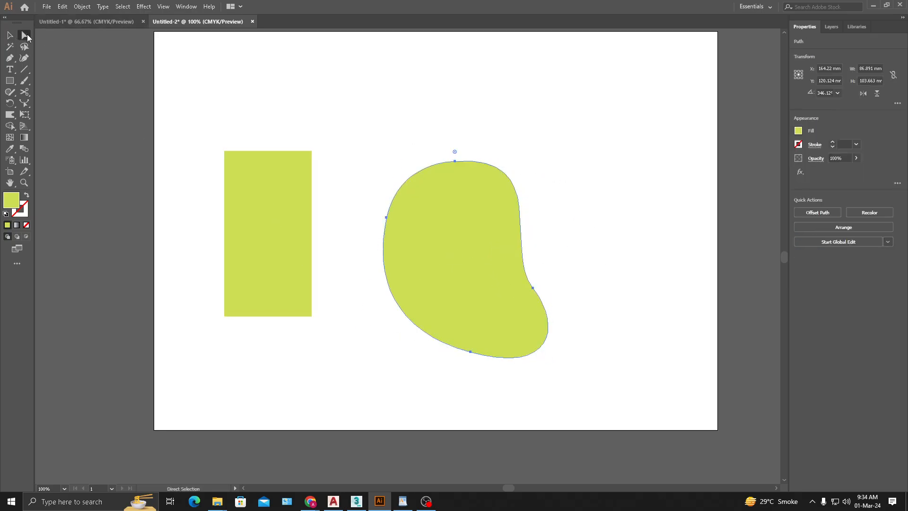
click(560, 190)
drag(435, 124, 533, 178)
drag(571, 268, 459, 357)
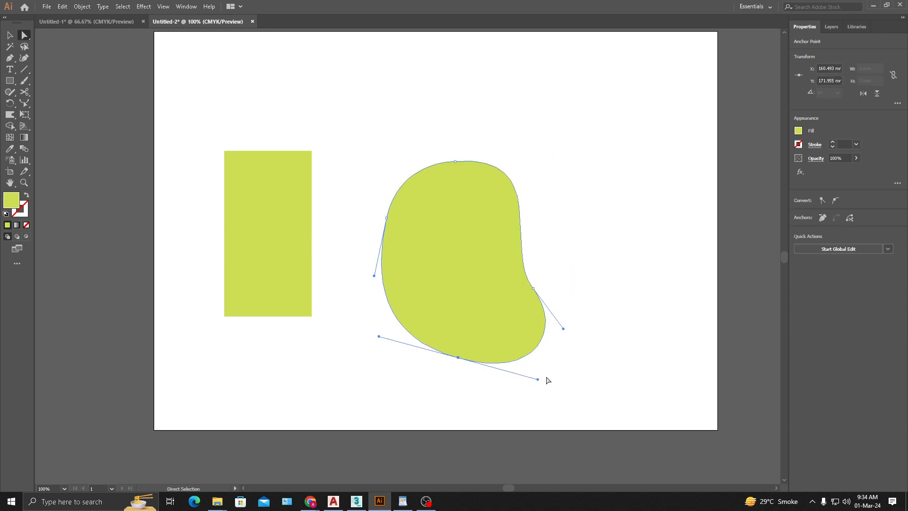
drag(538, 379, 523, 360)
drag(376, 353, 399, 354)
click(601, 358)
- Select the bean shape, detach the Width and Warp tool group as a floating toolbar, and place it above the tall rectangle
click(9, 35)
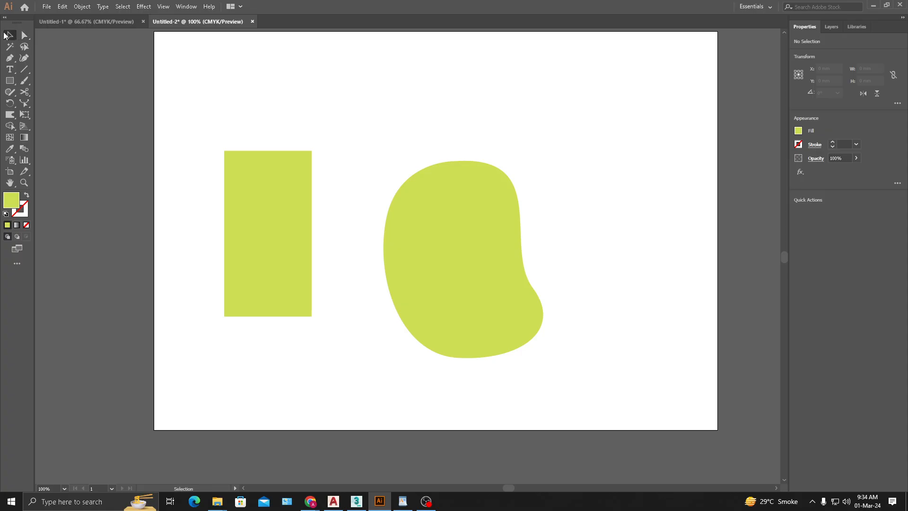
click(480, 257)
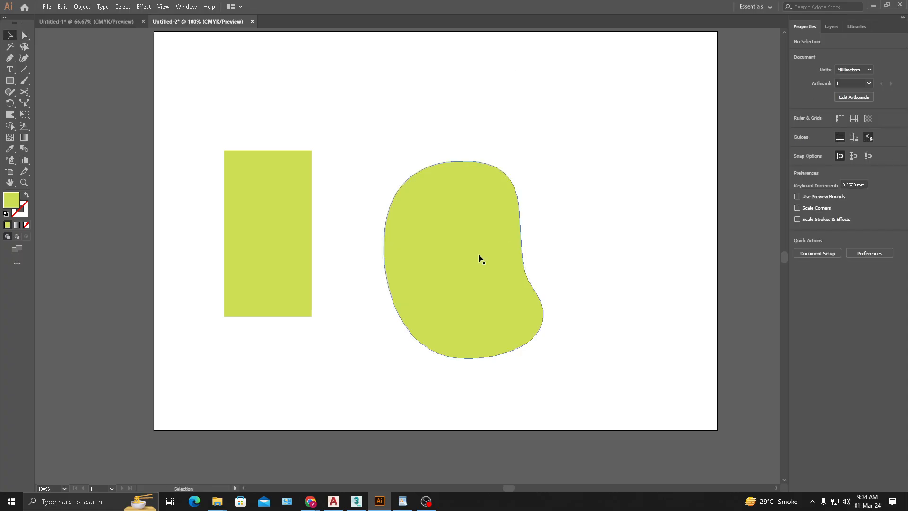
click(15, 117)
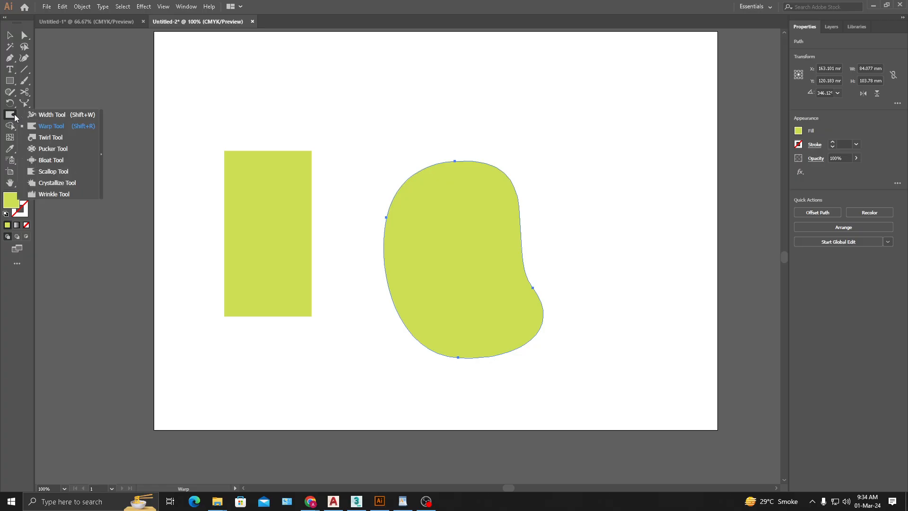
click(102, 126)
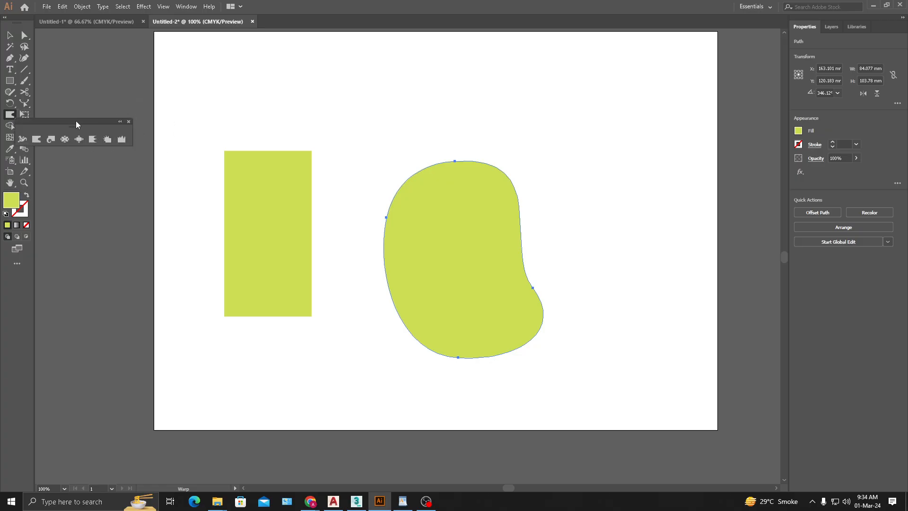
drag(78, 125, 256, 80)
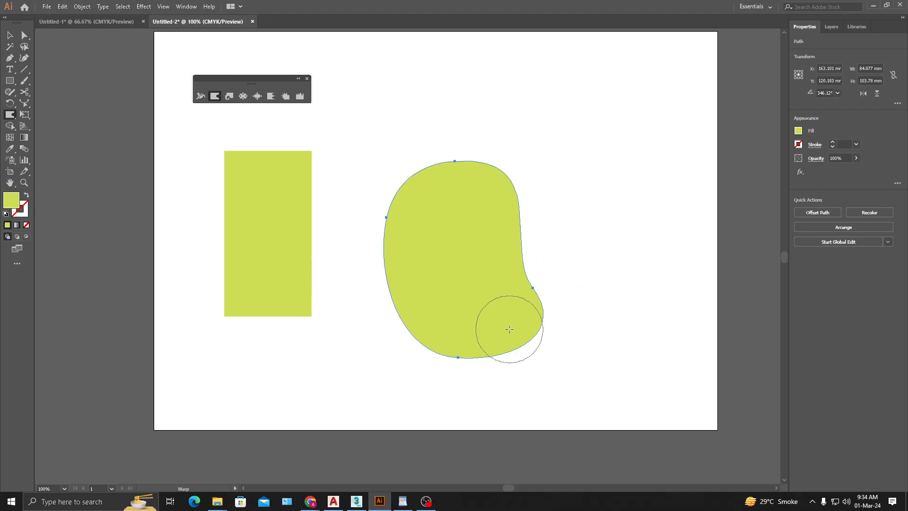
- Use the Warp tool to push the bean shape's inner curve and lower edge outward, to about 87 × 107 mm overall
mouse_move(510, 330)
mouse_down()
mouse_move(553, 383)
mouse_move(635, 324)
mouse_up()
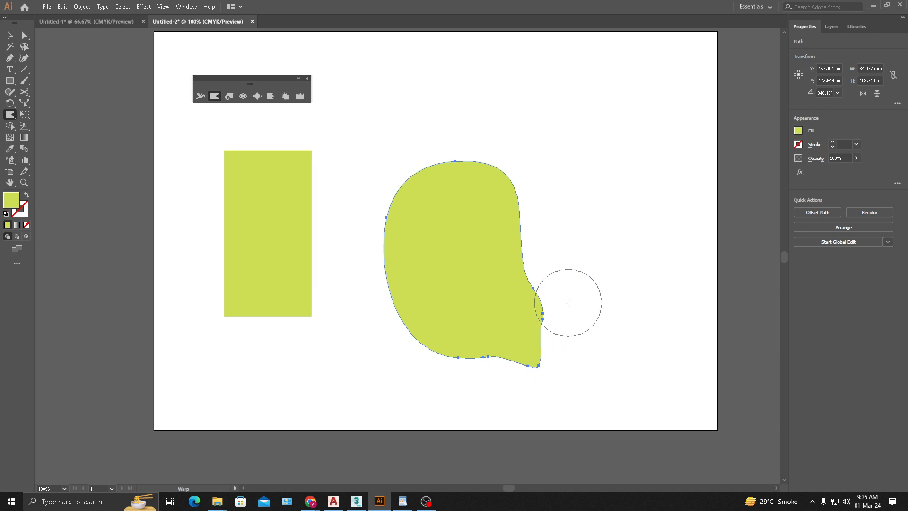
key(ctrl+z)
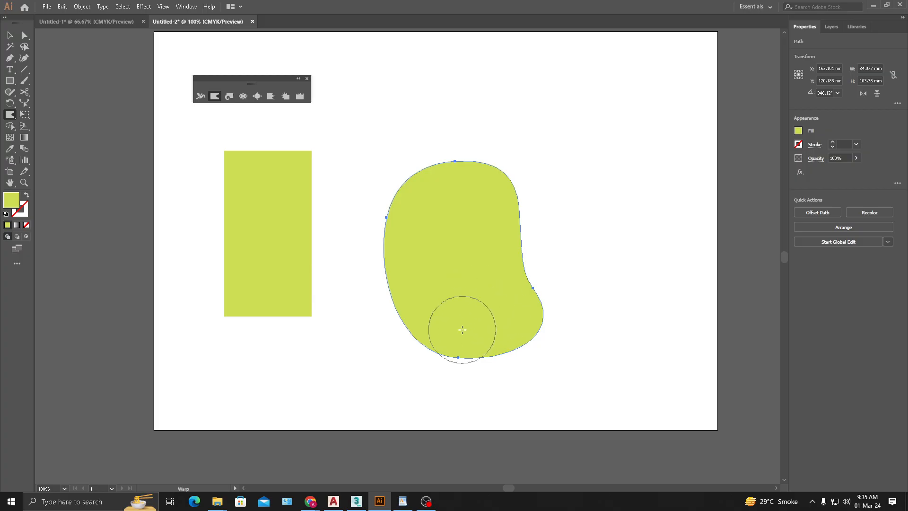
mouse_move(514, 281)
mouse_down()
mouse_move(490, 246)
mouse_move(514, 240)
mouse_move(503, 211)
mouse_move(515, 204)
mouse_move(514, 251)
mouse_move(549, 298)
mouse_move(519, 327)
mouse_move(532, 334)
mouse_move(526, 324)
mouse_move(534, 321)
mouse_move(502, 329)
mouse_move(494, 317)
mouse_move(495, 338)
mouse_move(489, 316)
mouse_move(473, 338)
mouse_up()
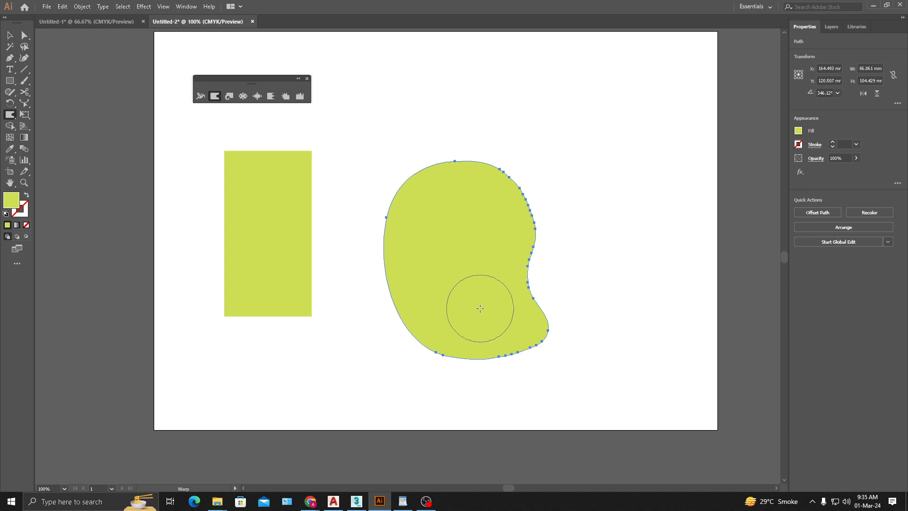
right_click(453, 280)
click(459, 252)
drag(470, 337, 471, 356)
mouse_move(458, 337)
mouse_down()
mouse_move(455, 345)
mouse_move(435, 332)
mouse_up()
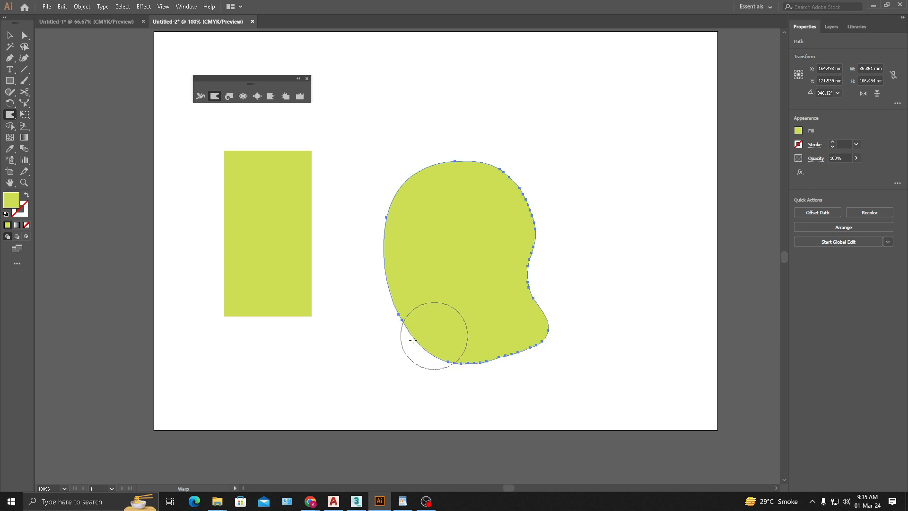
- Open the Warp tool's options
double_click(215, 97)
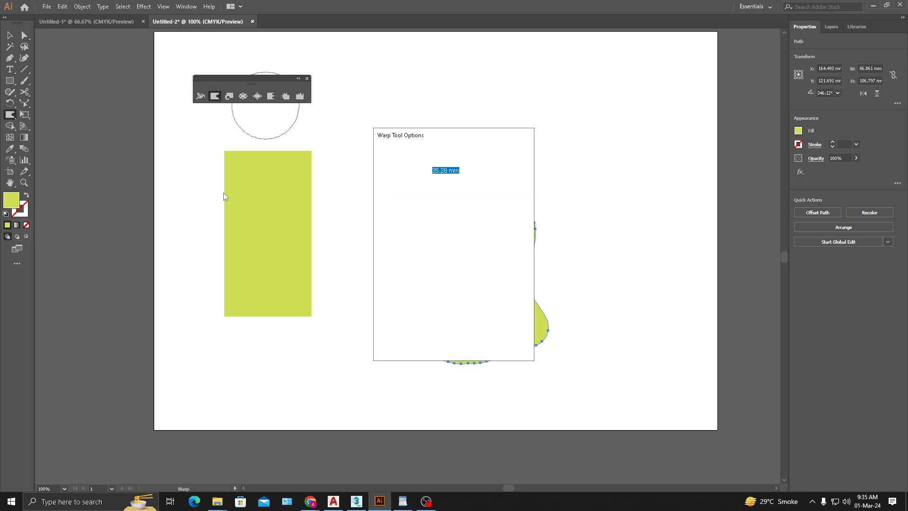
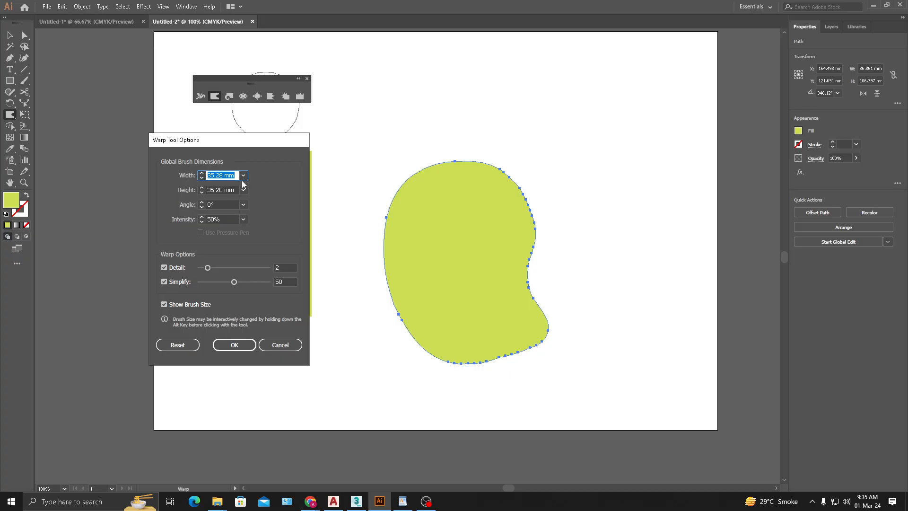
- Set the Warp brush width to 10 mm, try pulling the bean shape's left edge outward, and undo the stroke
click(236, 175)
drag(237, 174, 168, 194)
text(10)
click(229, 345)
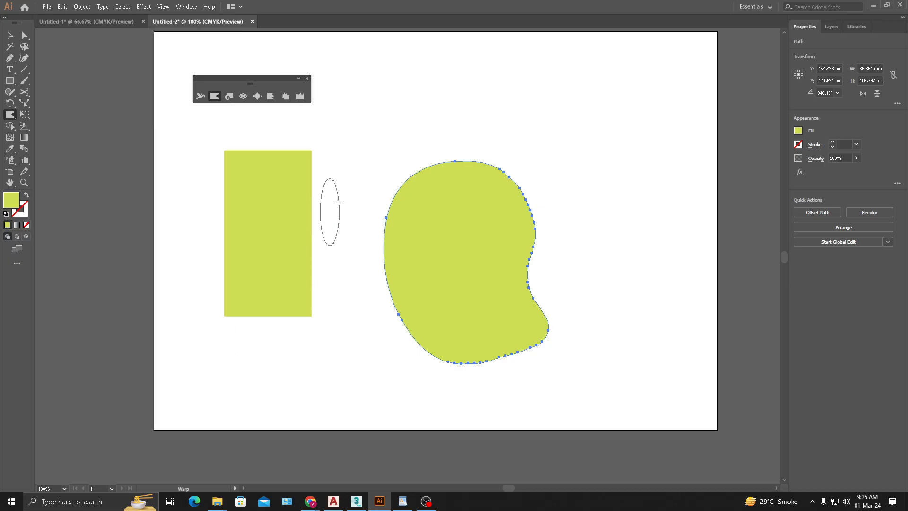
drag(397, 221, 318, 242)
key(ctrl+z)
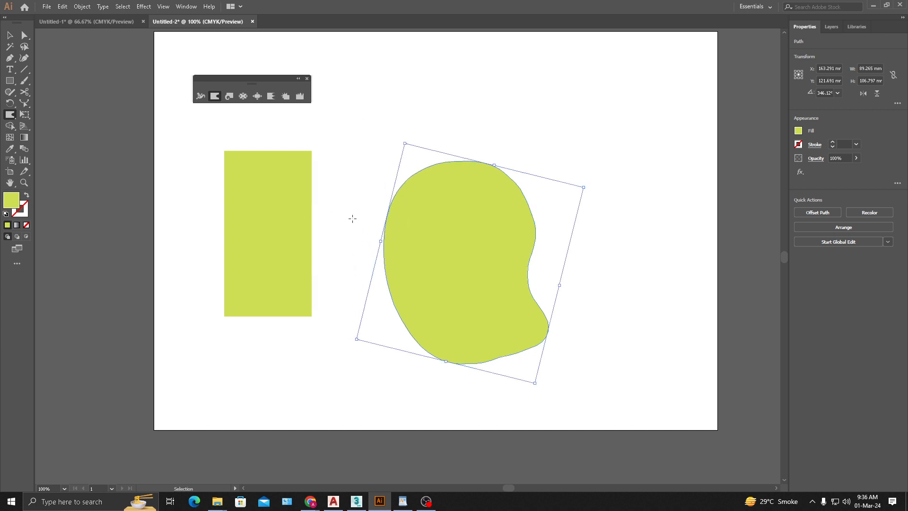
- Set both the width and the height of the Warp brush to 50 pt
double_click(215, 96)
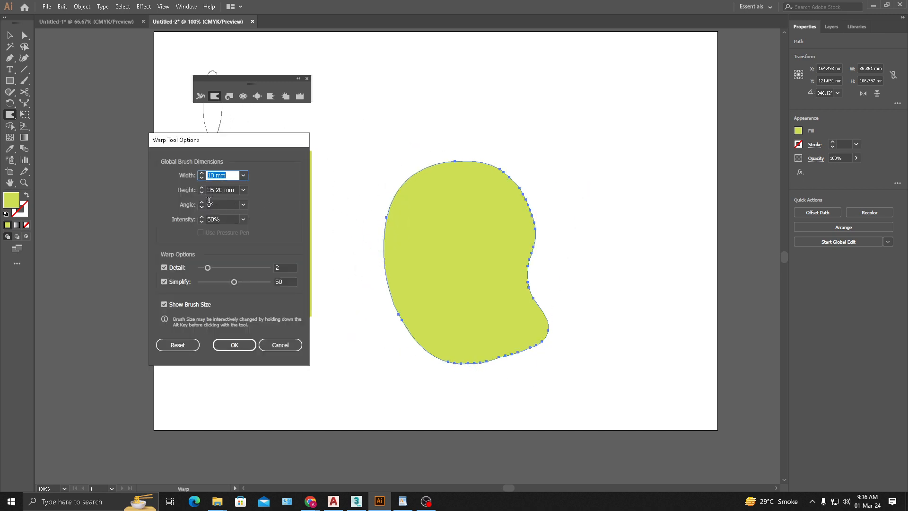
click(243, 175)
click(243, 175)
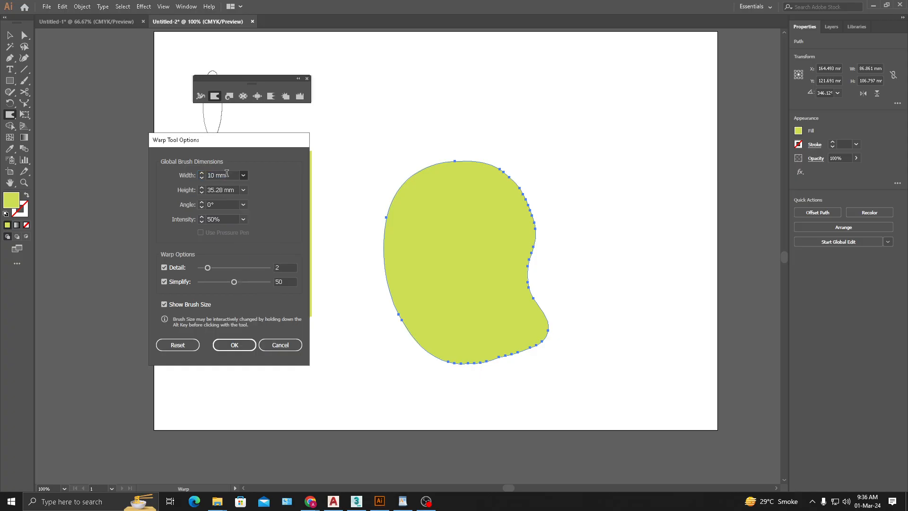
click(243, 175)
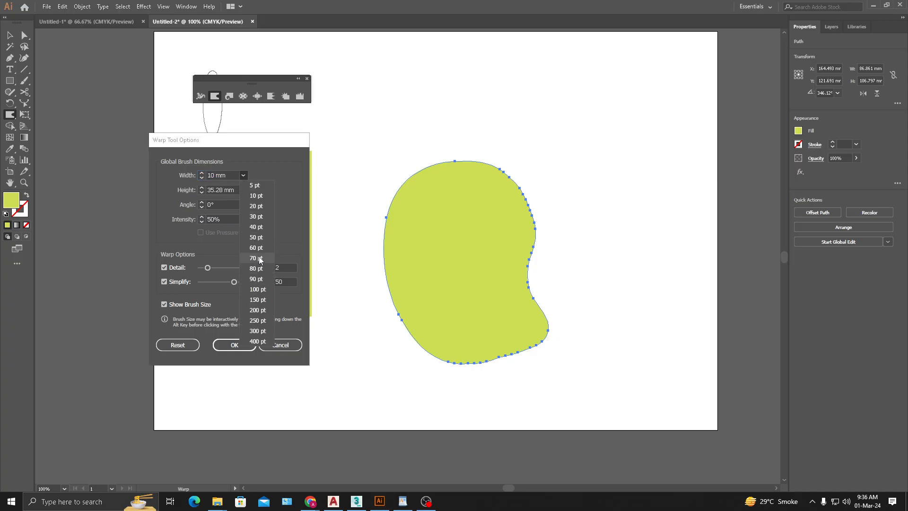
click(251, 234)
click(244, 190)
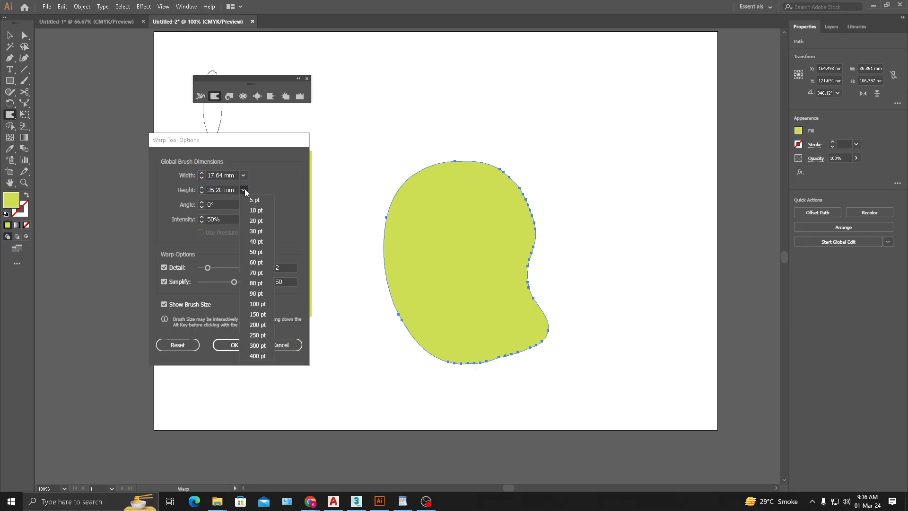
click(258, 252)
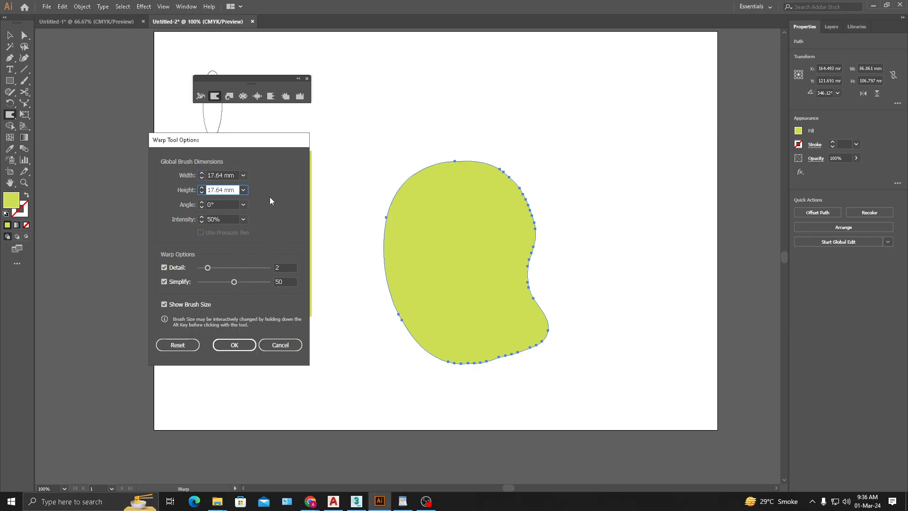
drag(231, 188, 209, 192)
click(244, 190)
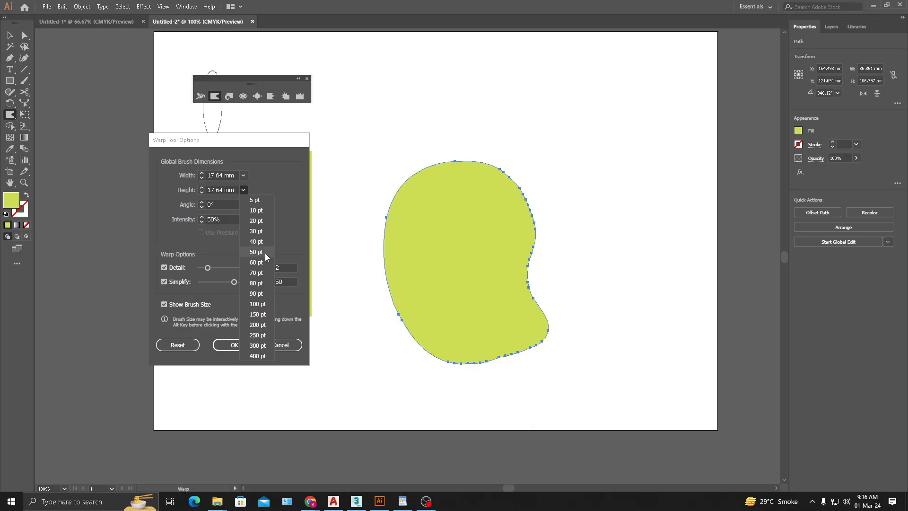
click(263, 253)
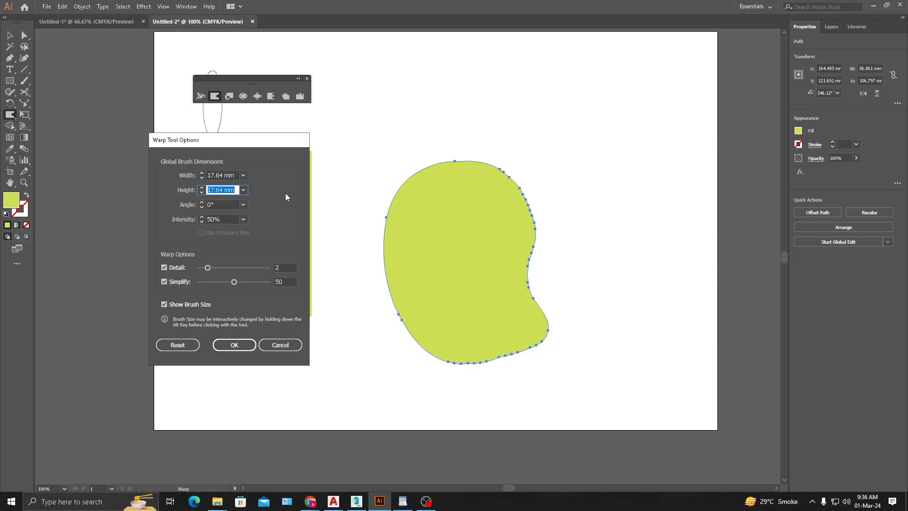
- Set the Warp intensity to 100%, try pulling the bean shape's left edge across the rectangle, and undo the stroke
click(220, 204)
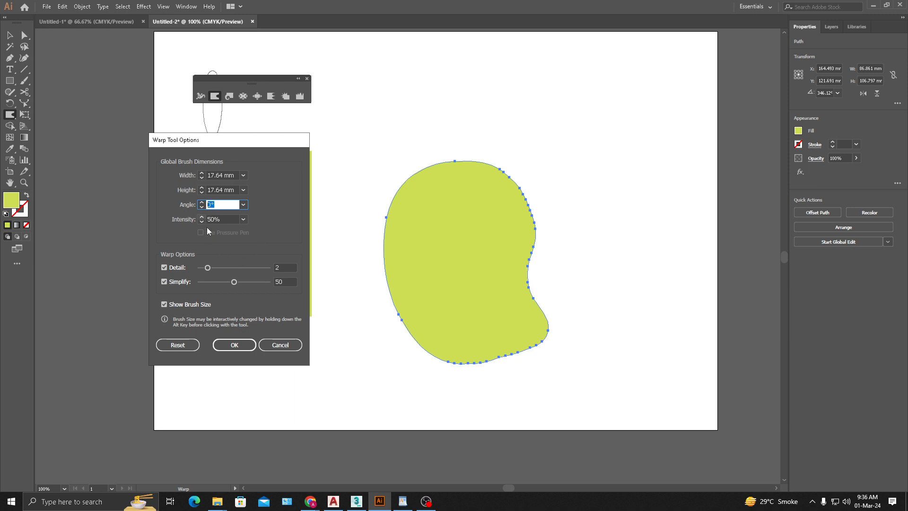
click(243, 219)
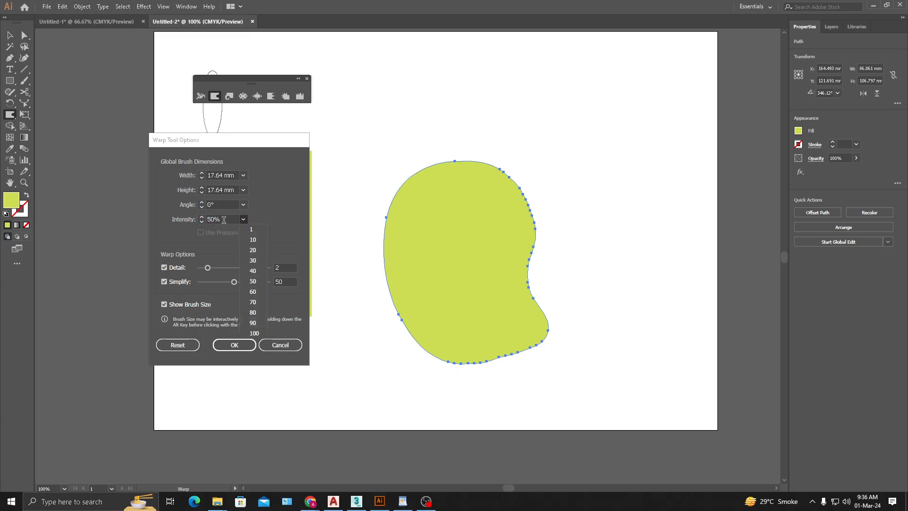
click(263, 333)
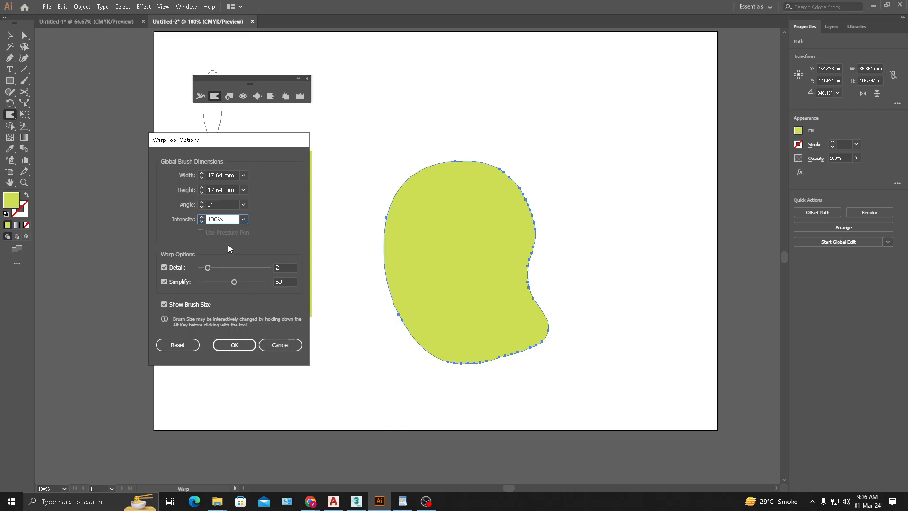
click(234, 345)
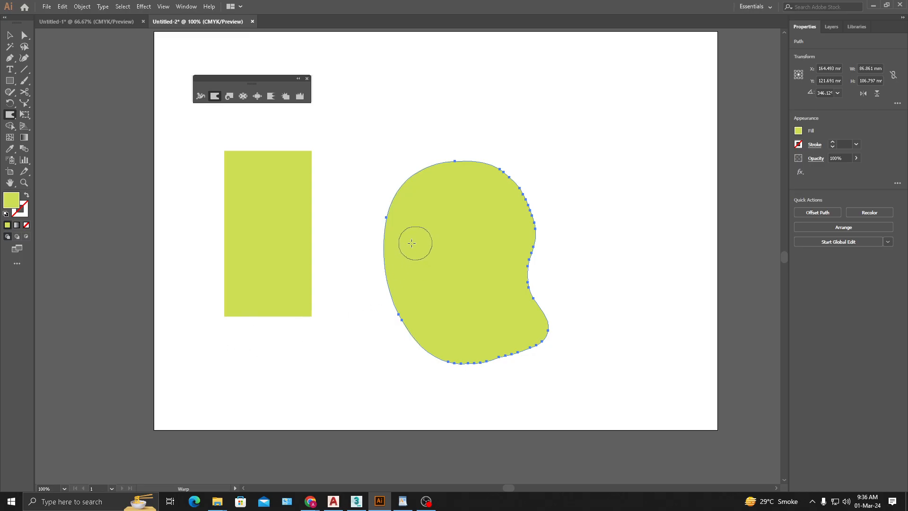
drag(383, 245, 157, 212)
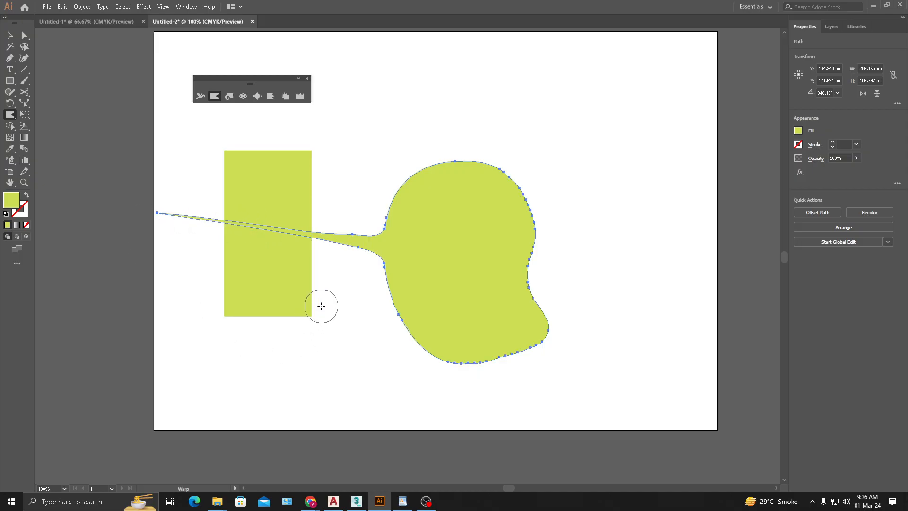
key(ctrl+z)
- Set the Warp intensity to 40%, try two outward strokes on the bean shape's left edge, and undo each one
double_click(213, 97)
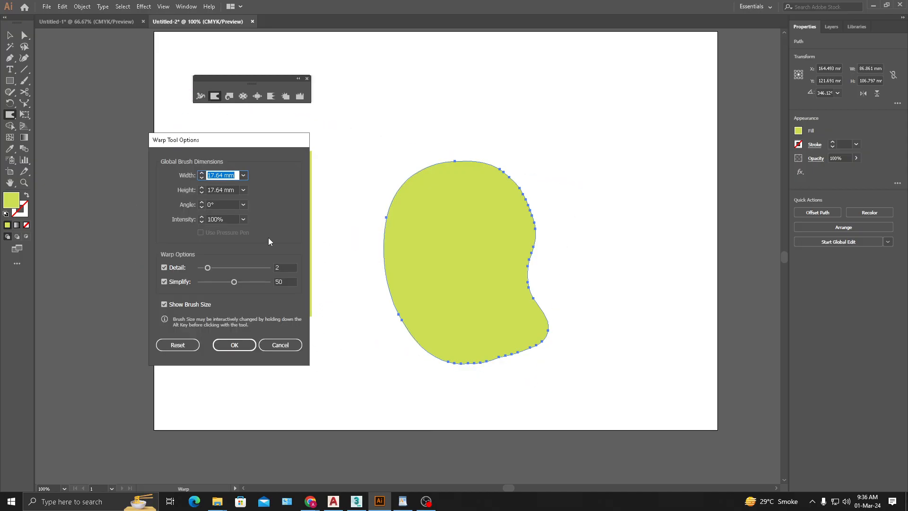
click(243, 219)
click(259, 273)
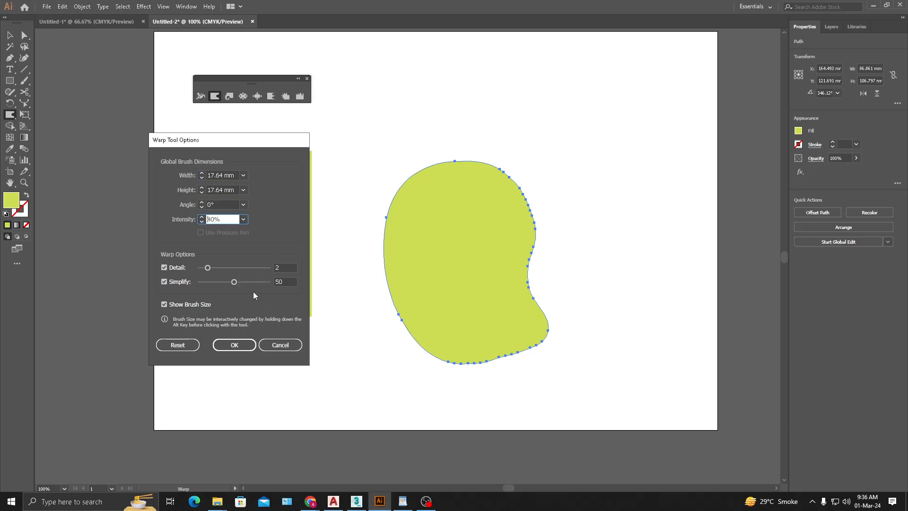
click(235, 344)
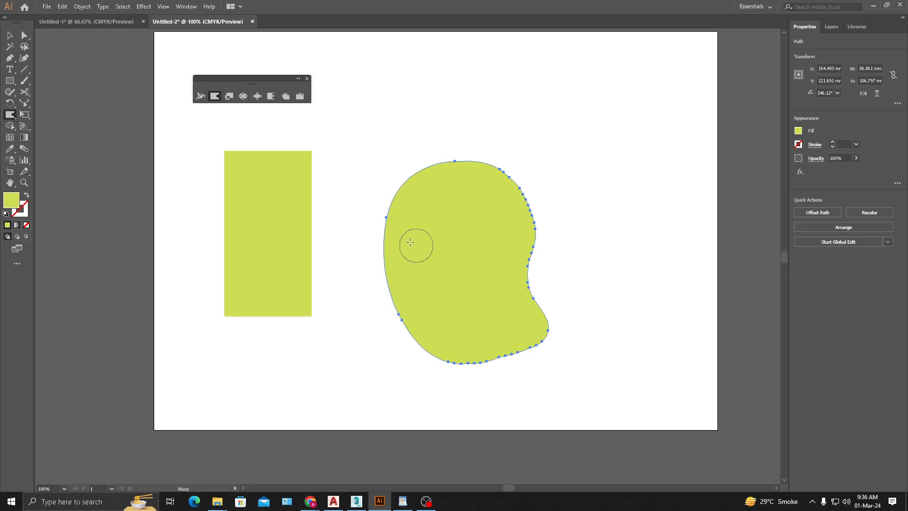
drag(416, 241, 279, 241)
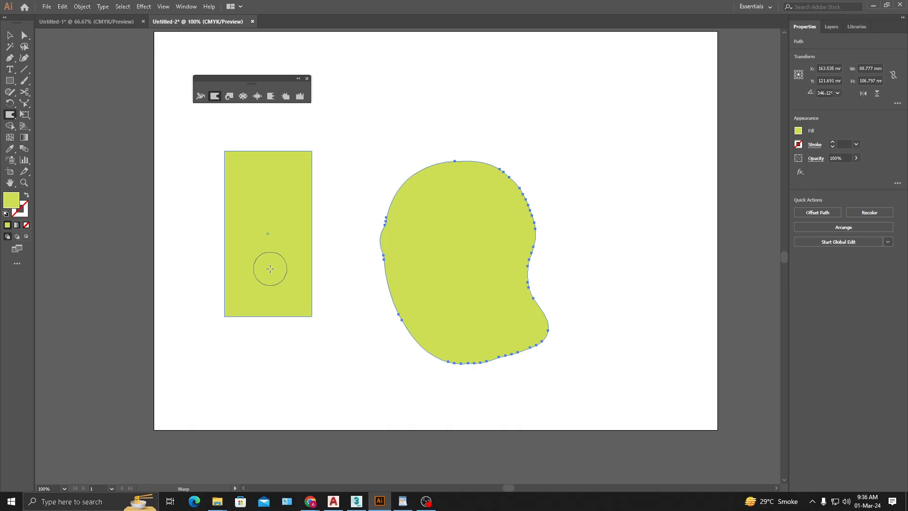
key(ctrl+z)
drag(404, 242, 357, 243)
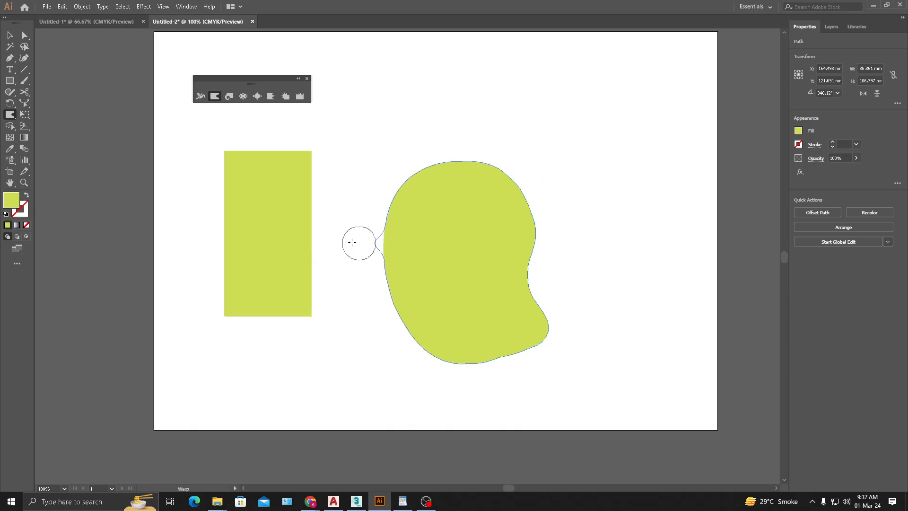
key(v)
key(ctrl+z)
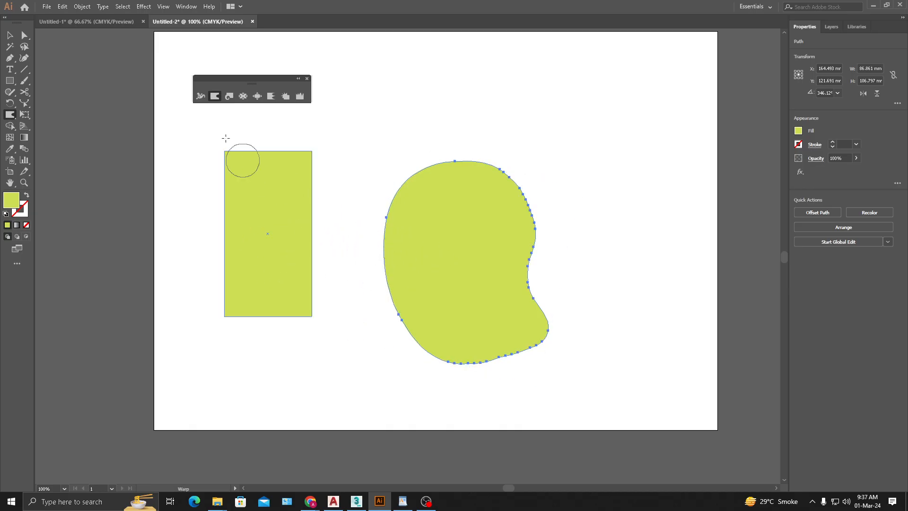
- Configure the Warp brush with 70% intensity and a width and height of 150 pt each
double_click(213, 97)
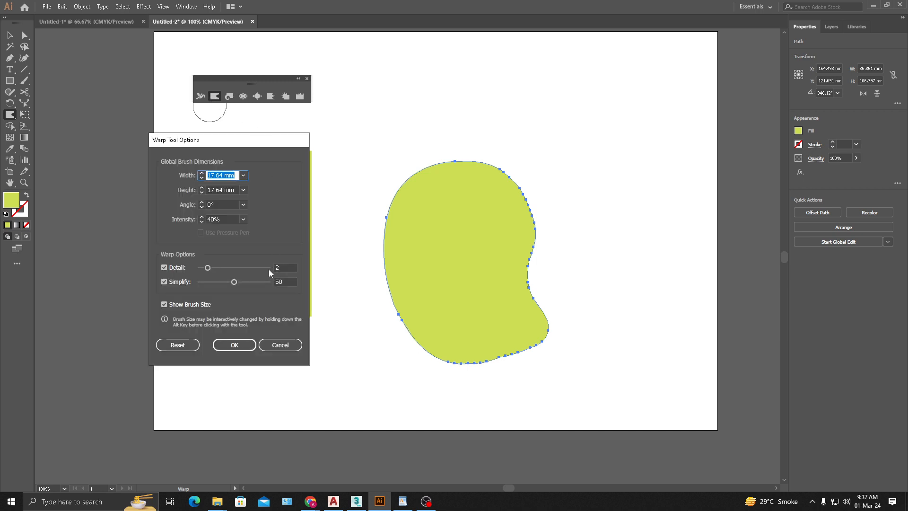
click(226, 218)
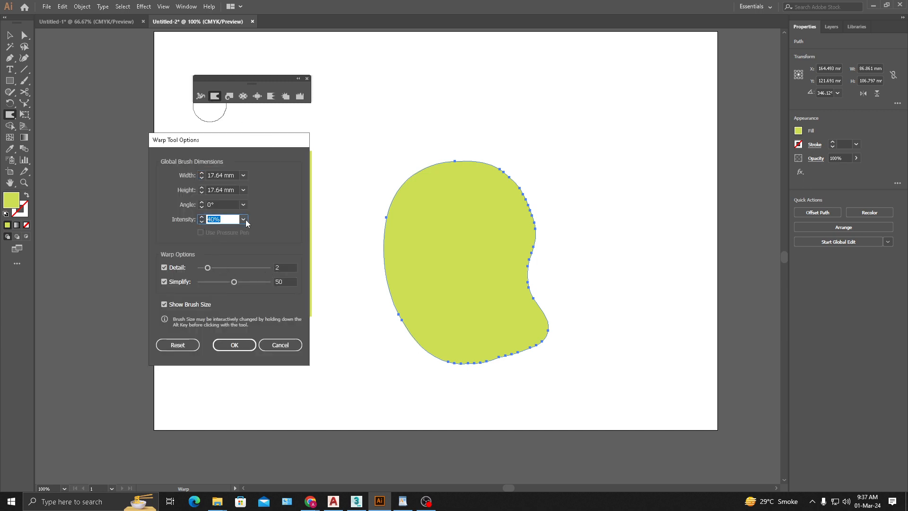
click(243, 219)
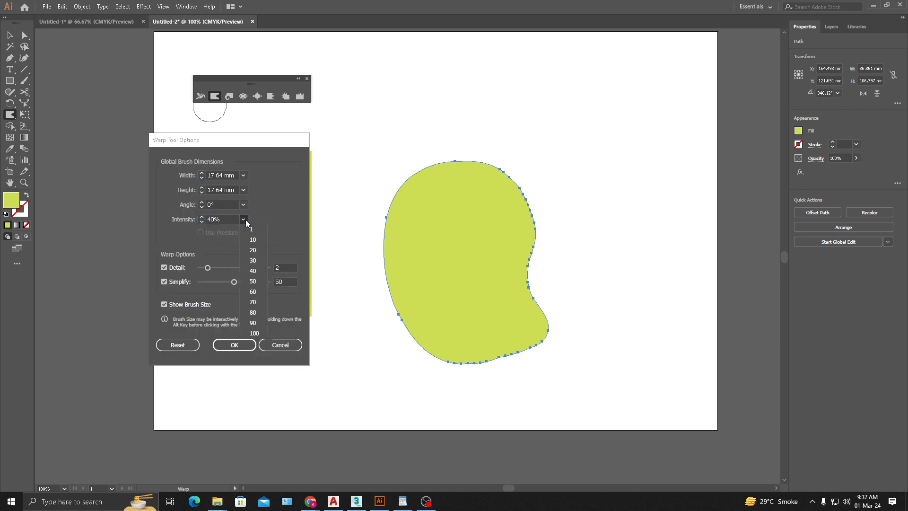
click(257, 301)
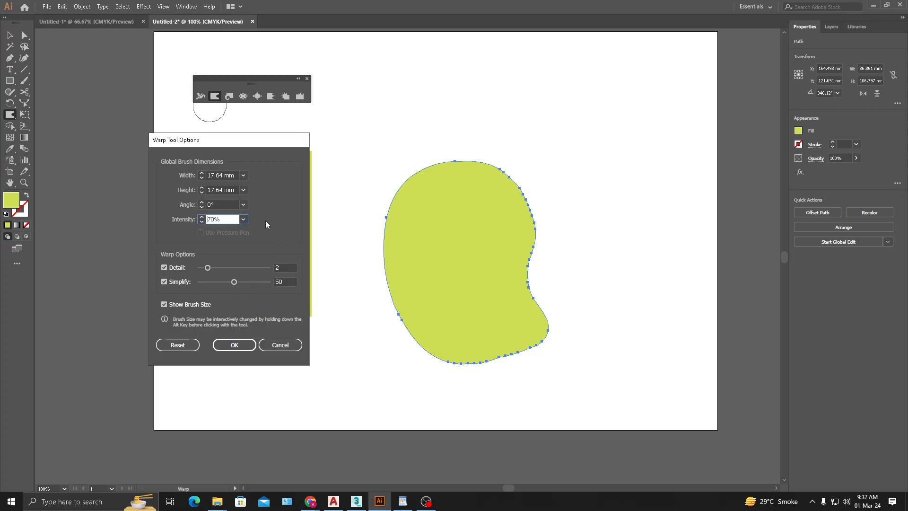
click(243, 175)
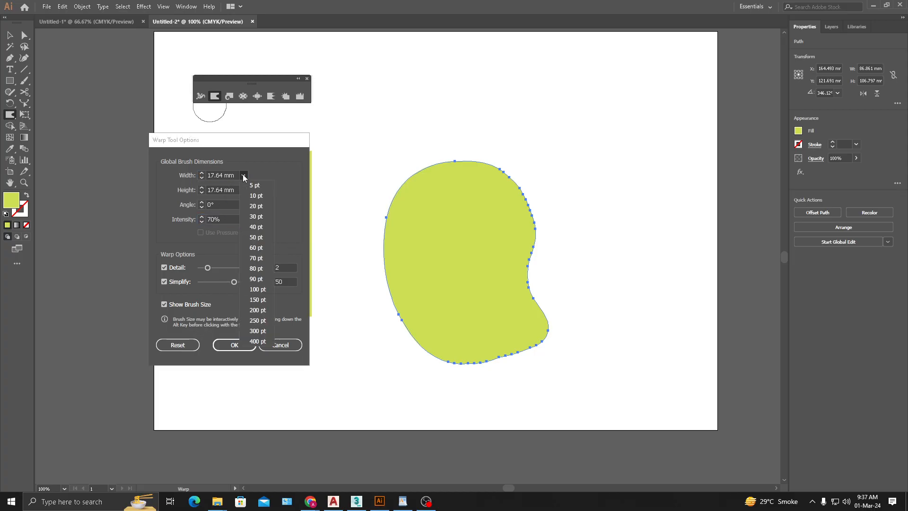
click(263, 310)
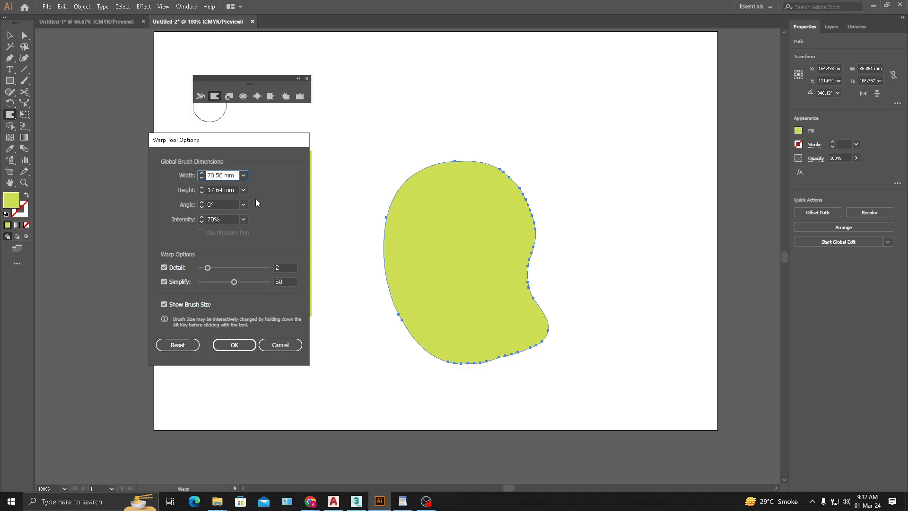
click(243, 175)
click(265, 300)
click(243, 190)
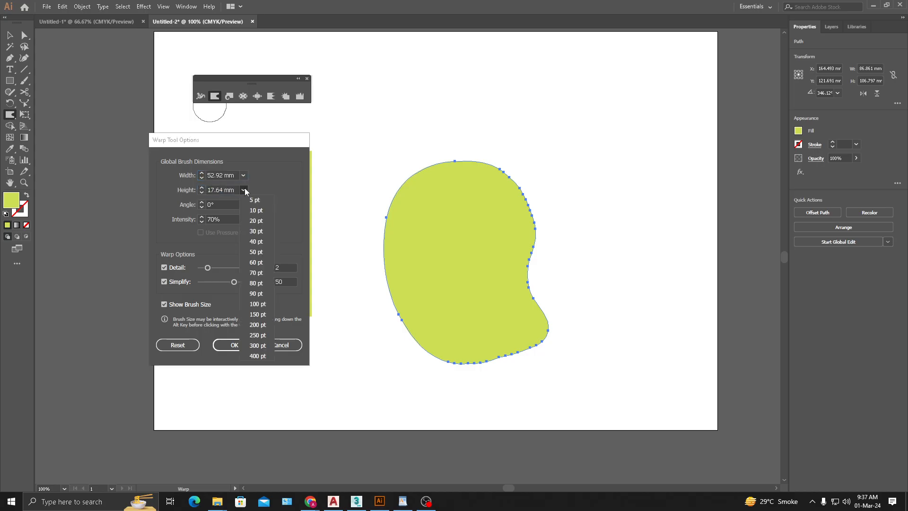
click(266, 315)
click(231, 348)
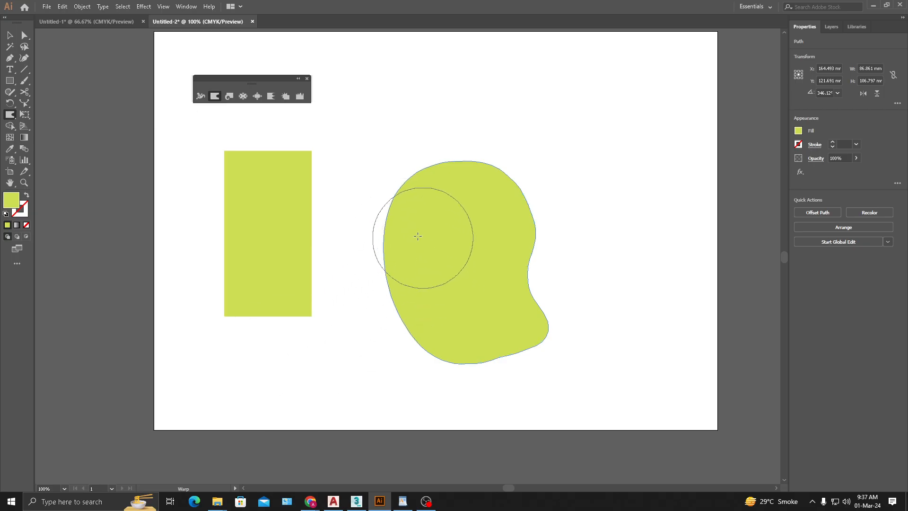
- Try two Warp strokes on the bean shape's left side with the enlarged brush, undoing each one
mouse_move(407, 230)
mouse_down()
mouse_move(358, 210)
mouse_move(424, 238)
mouse_move(438, 248)
mouse_move(428, 265)
mouse_up()
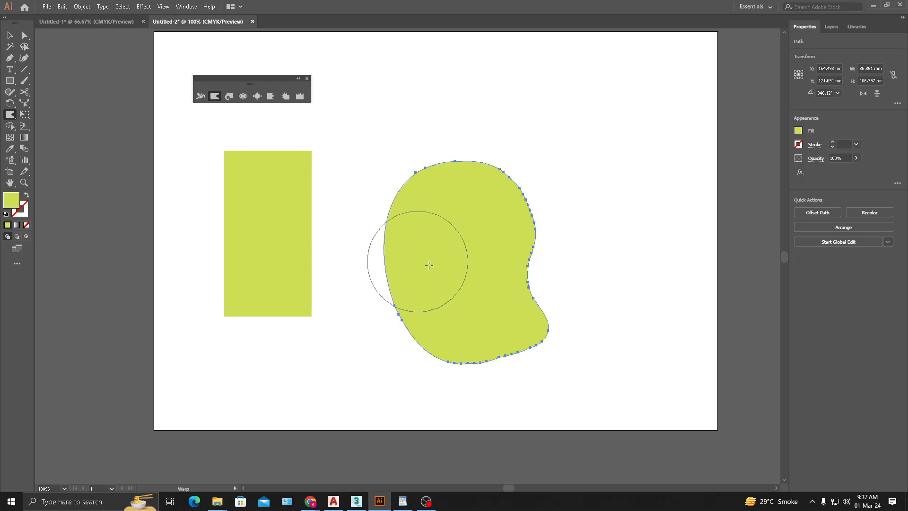
key(ctrl+z)
drag(388, 228, 470, 270)
key(ctrl+z)
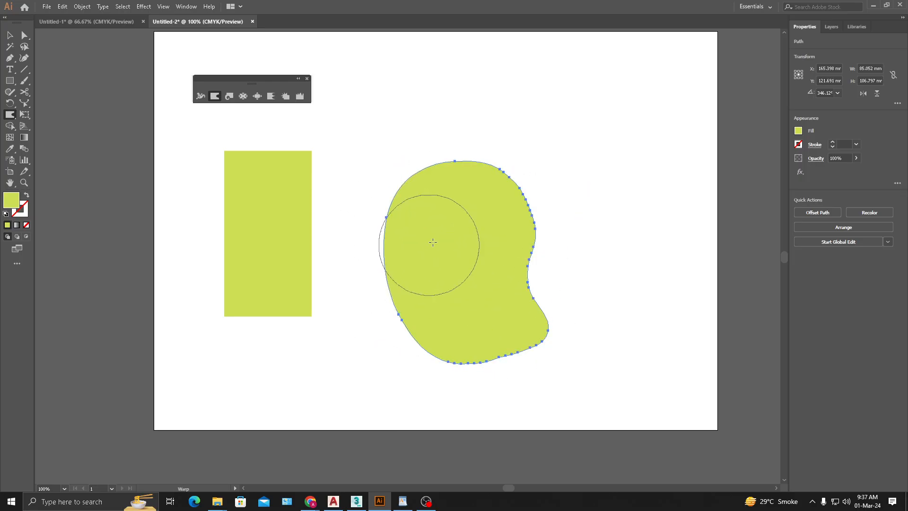
- Smooth and round the bean shape's left, upper and lower edges with Warp strokes, to about 87 × 109 mm overall
mouse_move(432, 242)
mouse_down()
mouse_move(417, 243)
mouse_move(427, 219)
mouse_move(421, 209)
mouse_move(418, 222)
mouse_up()
mouse_move(429, 292)
mouse_down()
mouse_move(413, 276)
mouse_move(432, 263)
mouse_move(429, 274)
mouse_move(417, 258)
mouse_up()
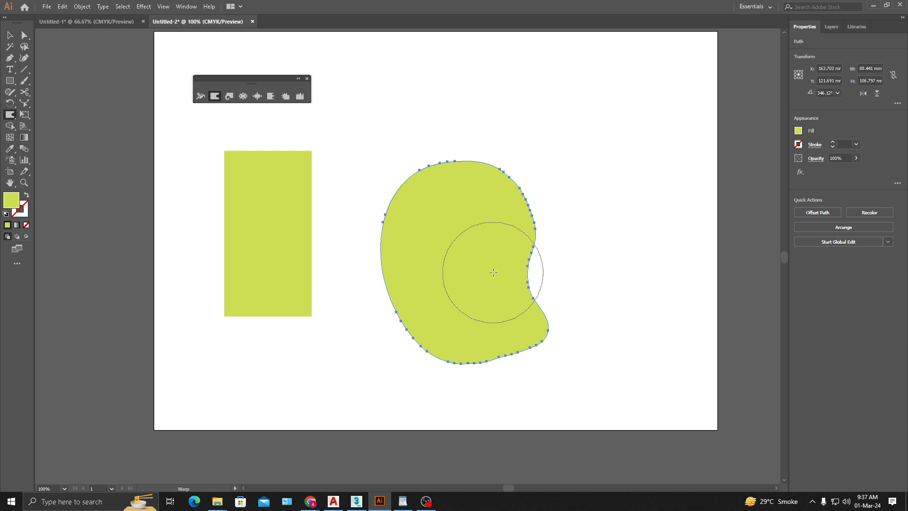
mouse_move(493, 273)
mouse_down()
mouse_move(492, 318)
mouse_move(482, 319)
mouse_up()
drag(495, 320, 502, 320)
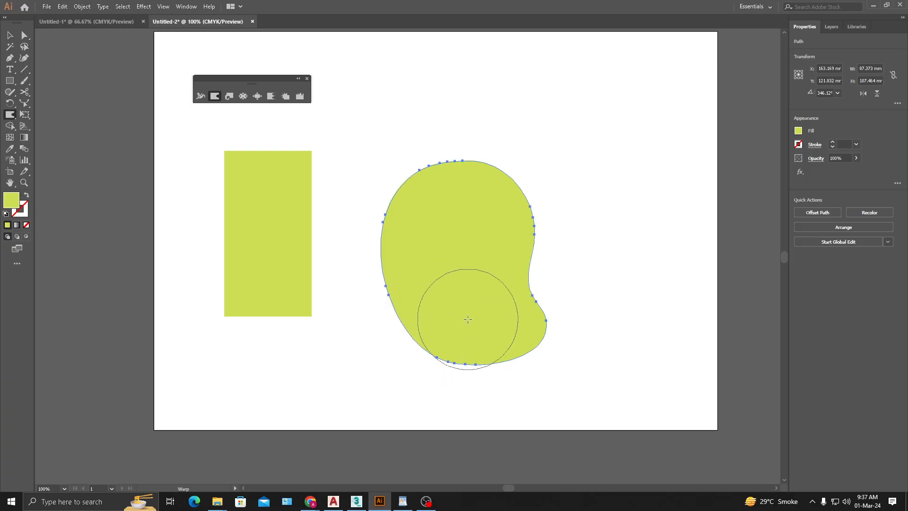
mouse_move(471, 225)
mouse_down()
mouse_move(448, 186)
mouse_move(453, 201)
mouse_move(470, 201)
mouse_move(437, 226)
mouse_move(440, 240)
mouse_move(425, 230)
mouse_move(430, 218)
mouse_move(443, 232)
mouse_move(434, 267)
mouse_up()
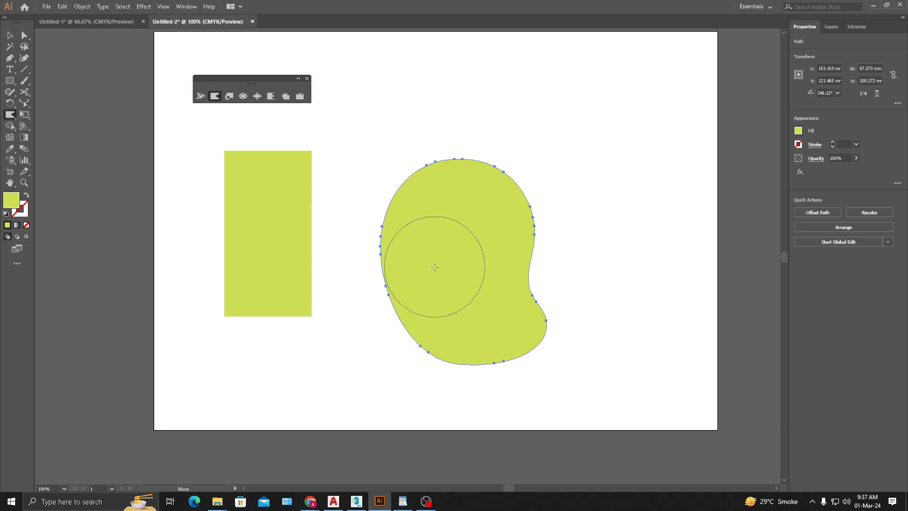
mouse_move(456, 315)
mouse_down()
mouse_move(433, 306)
mouse_move(438, 284)
mouse_move(418, 275)
mouse_move(427, 270)
mouse_move(425, 293)
mouse_move(441, 283)
mouse_up()
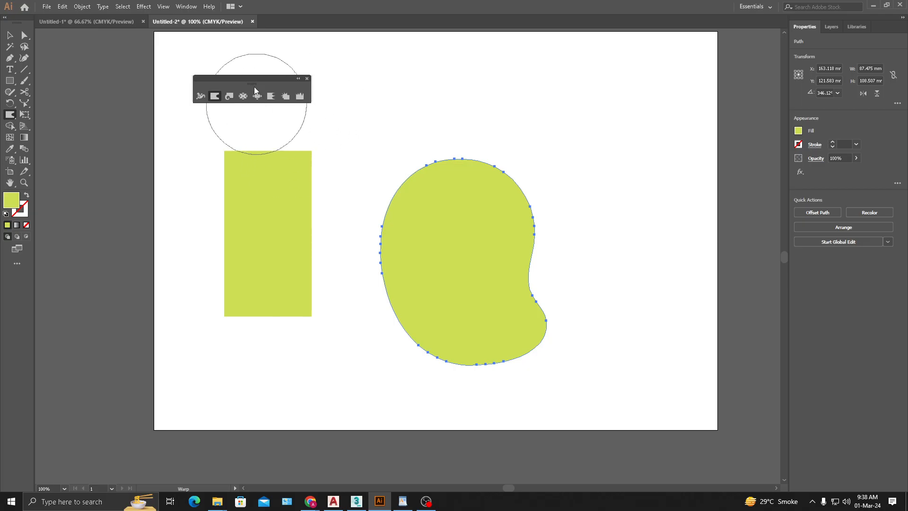
- Move the floating Width and Warp toolbar down, closer to the top edge of the tall rectangle
drag(257, 89, 259, 116)
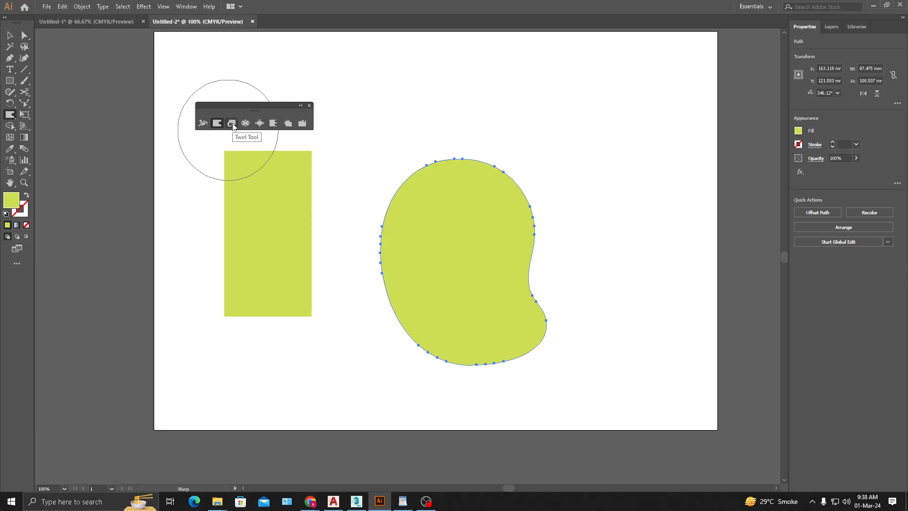
- Move the floating Width and Warp toolbar to the artboard's upper-left corner and select the tall rectangle for the Twirl tool
click(232, 123)
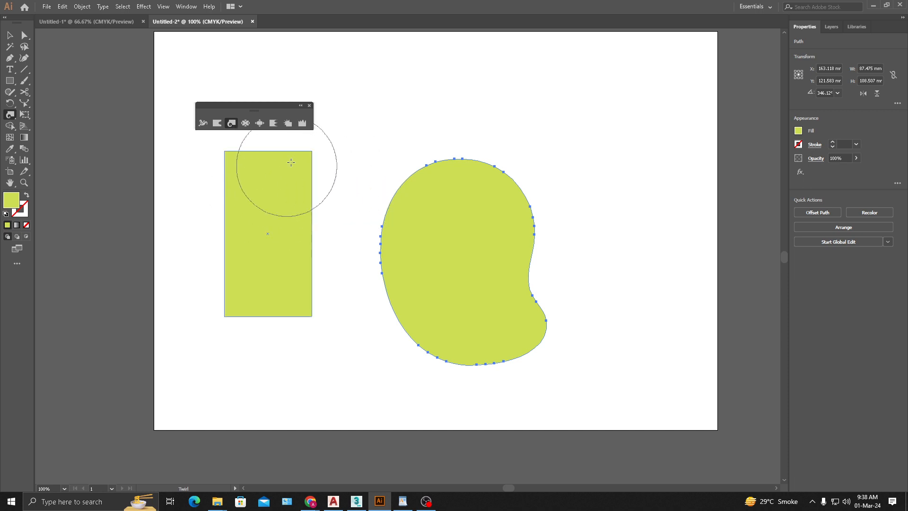
drag(279, 110, 223, 55)
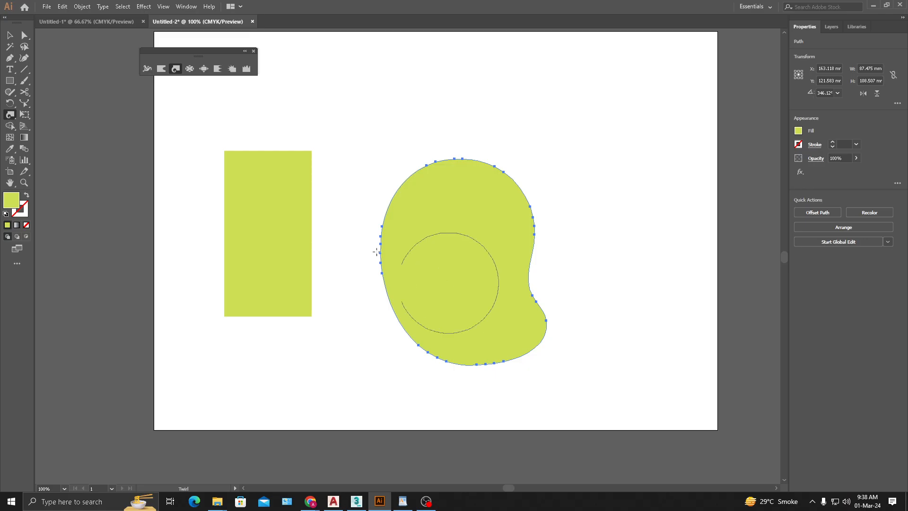
click(12, 38)
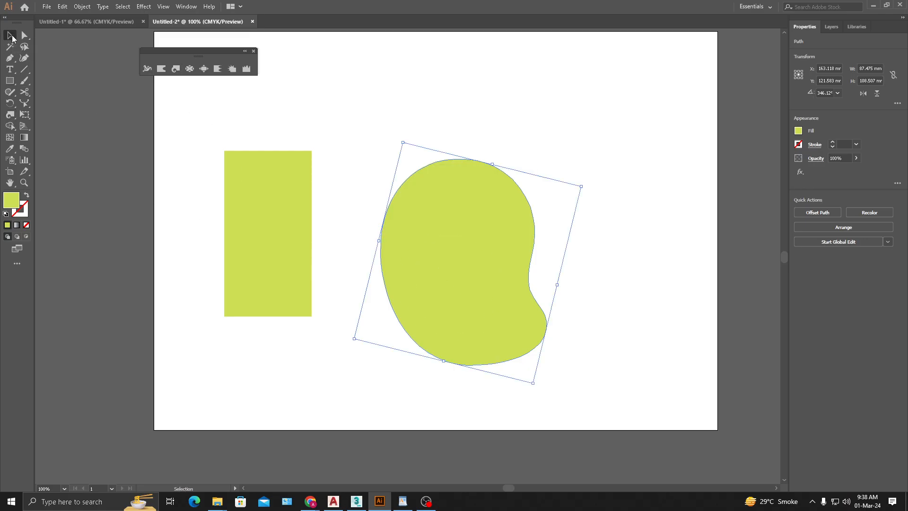
click(235, 208)
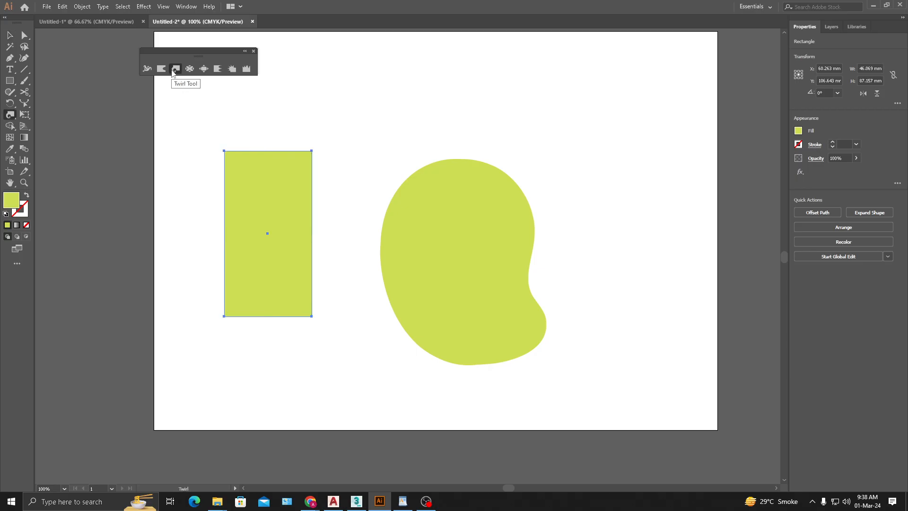
- Twirl the middle of the rectangle's right edge into a spiral, undoing trial twirls on its upper-right corner and lower-left edge
drag(313, 153, 310, 155)
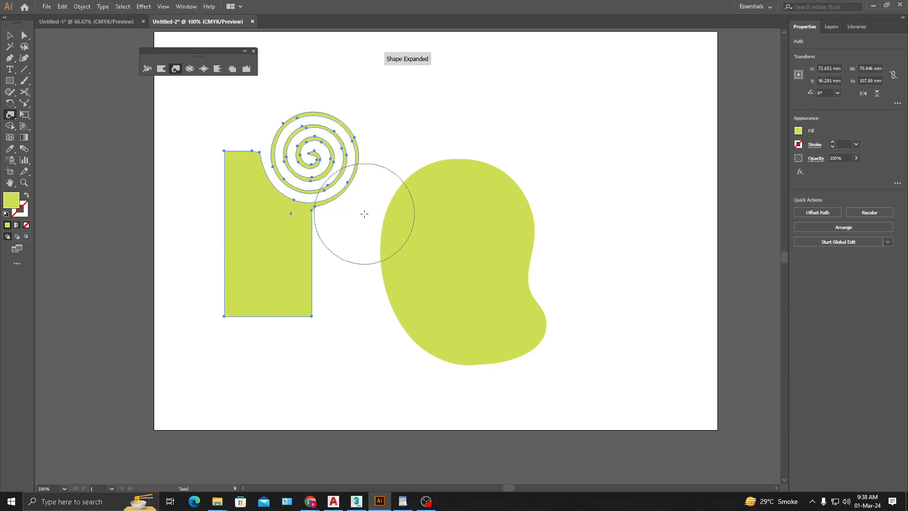
key(ctrl+z)
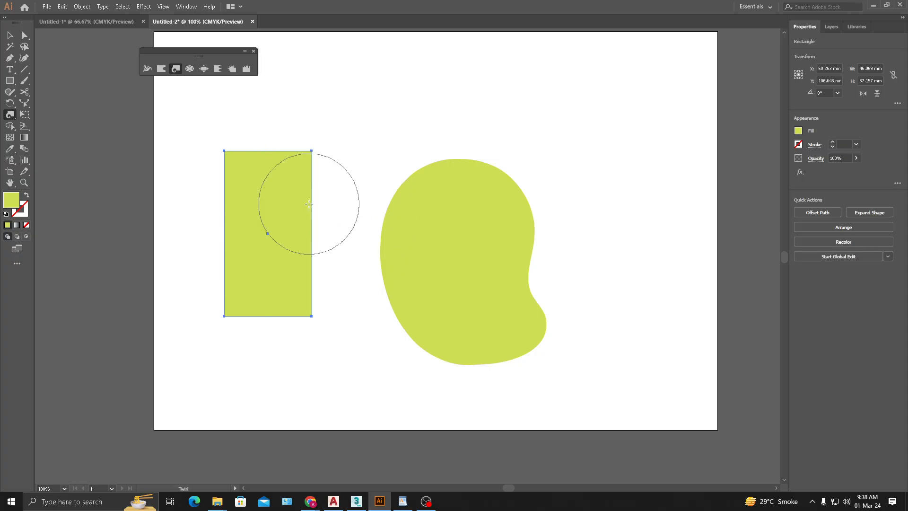
drag(311, 221, 312, 222)
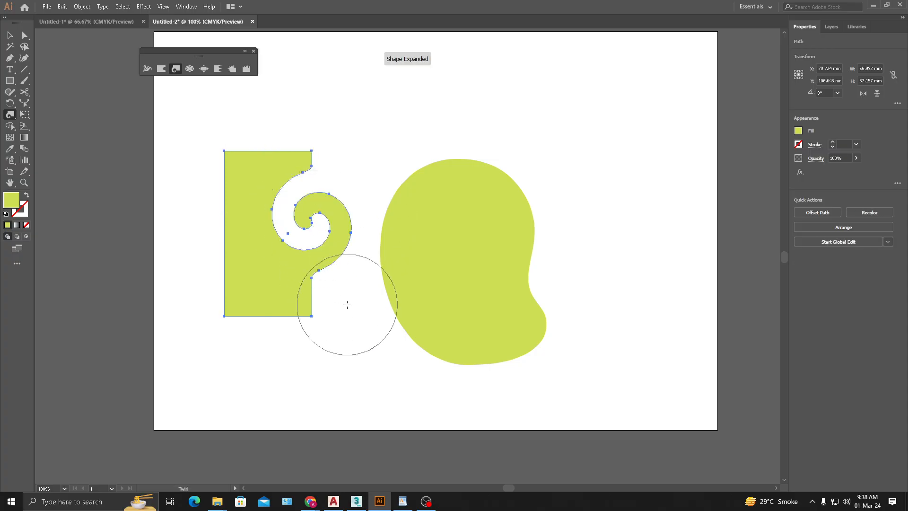
drag(226, 268, 227, 268)
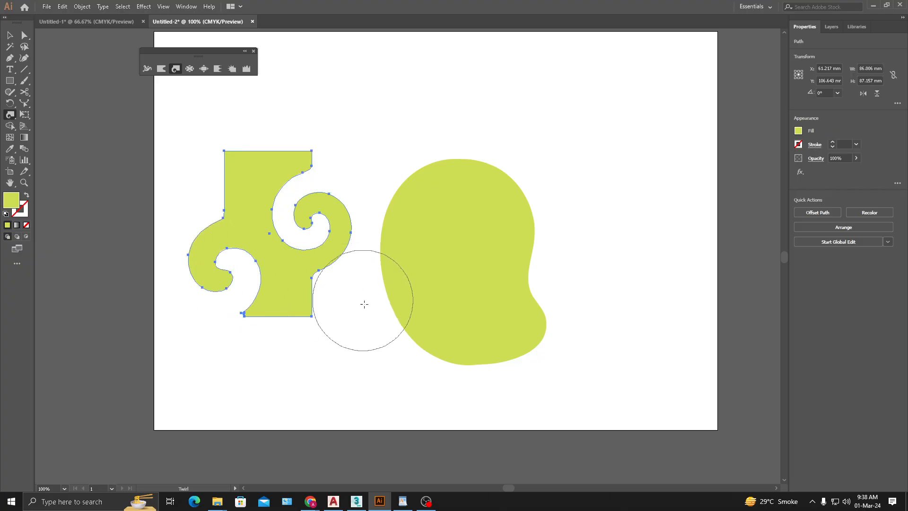
key(ctrl+z)
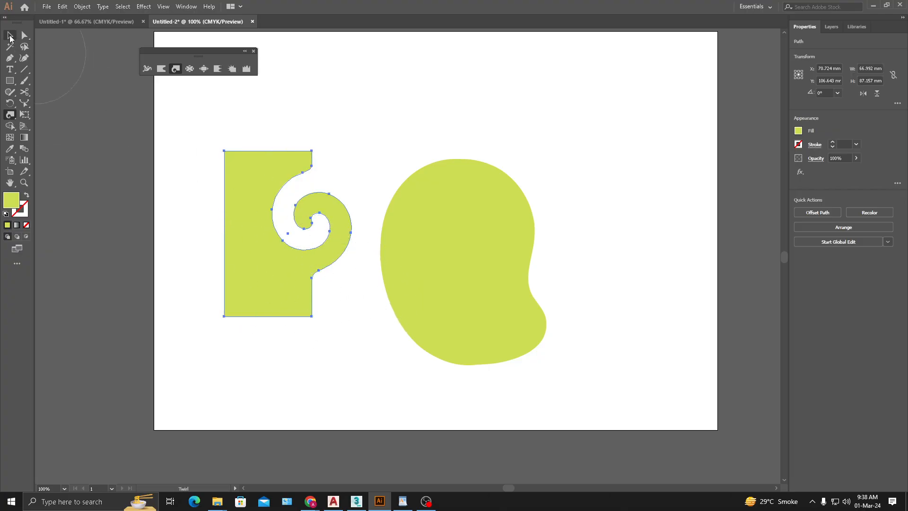
- Move the twirled rectangle to about X 108 mm, Y 105 mm and shift the bean shape further right to make room
click(10, 38)
click(321, 120)
drag(338, 239, 391, 235)
drag(316, 276, 398, 274)
drag(583, 236, 755, 236)
drag(360, 272, 442, 345)
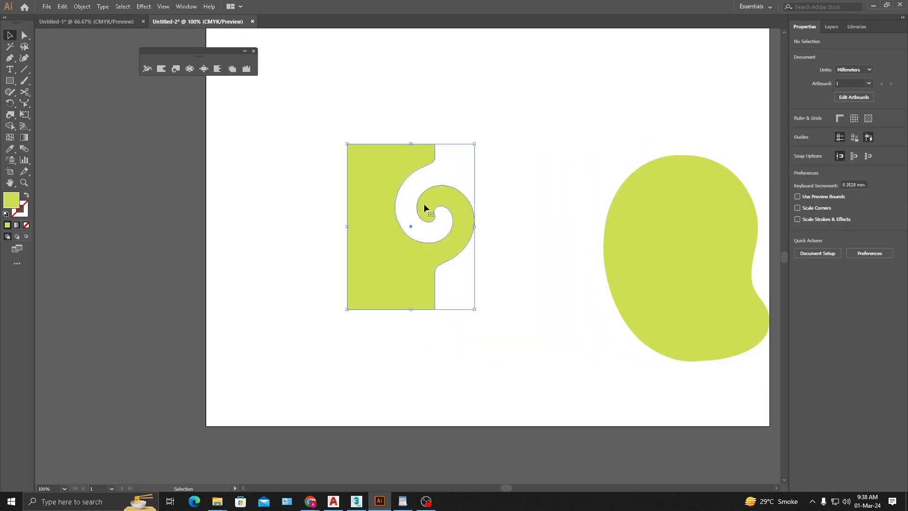
- Reflect a copy of the twirled rectangle across a vertical axis set inside its body so the two shapes overlap
key(o)
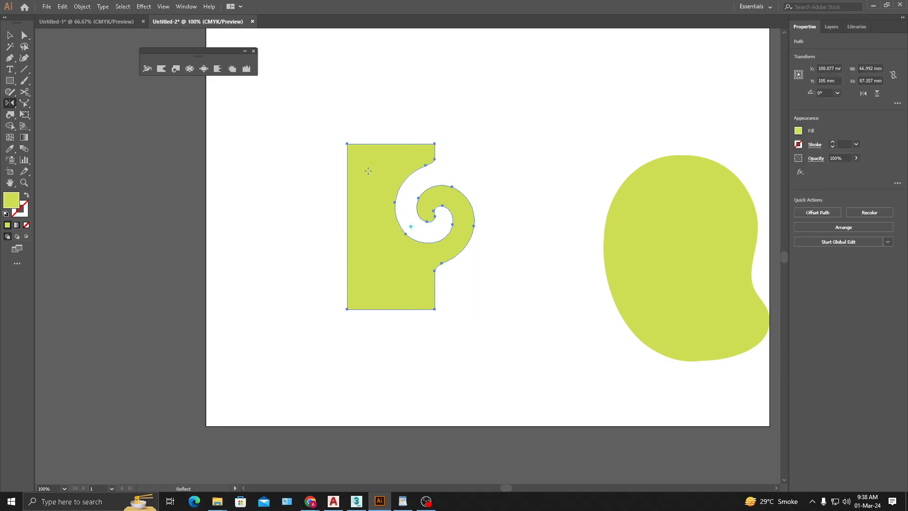
alt+click(375, 211)
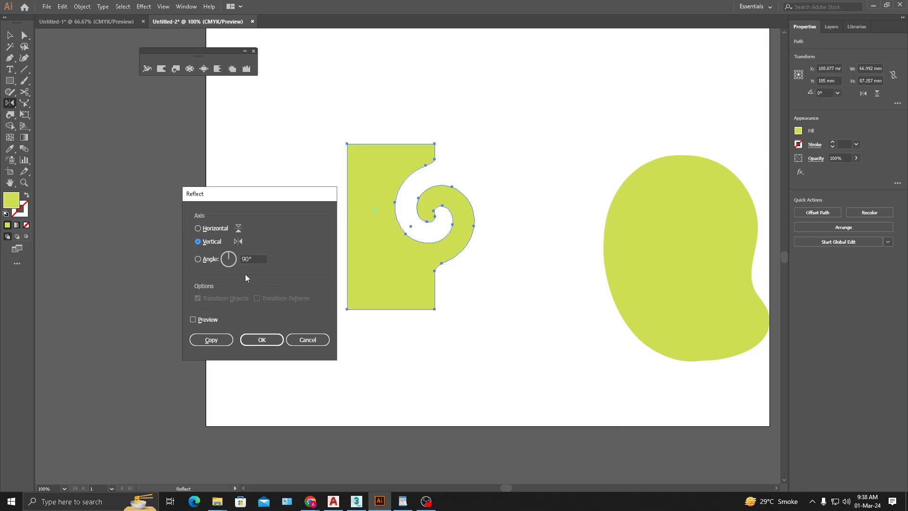
click(211, 340)
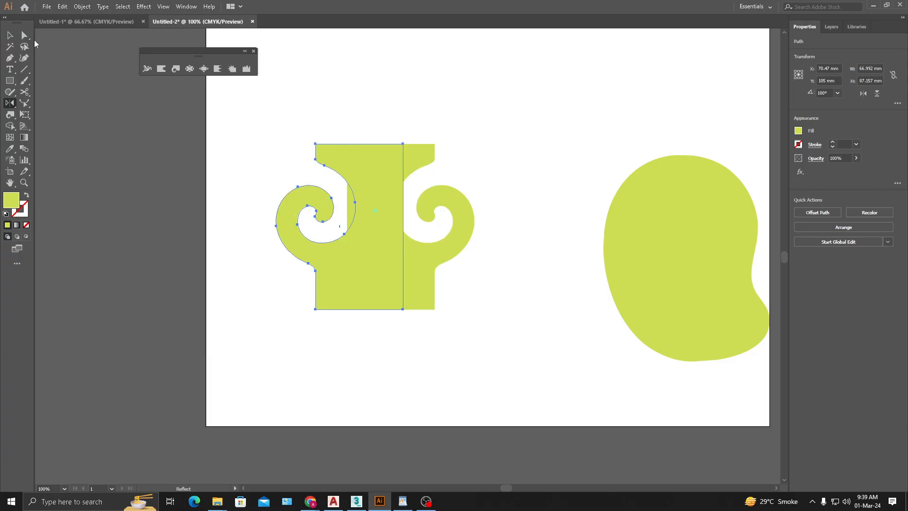
key(v)
click(421, 353)
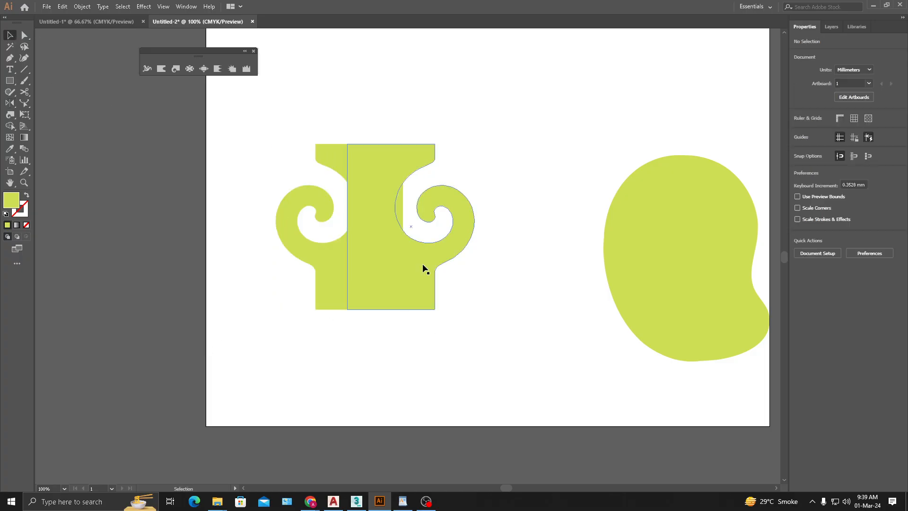
click(516, 305)
- Select both overlapping shapes and remove the slivers inside the two spirals with Shape Builder
scroll(517, 323, left, 3)
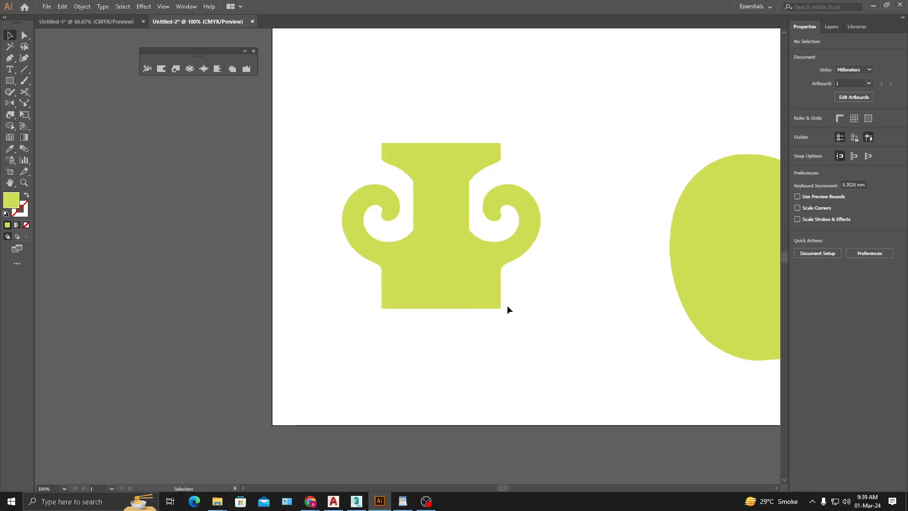
scroll(525, 307, right, 2)
drag(534, 357, 349, 152)
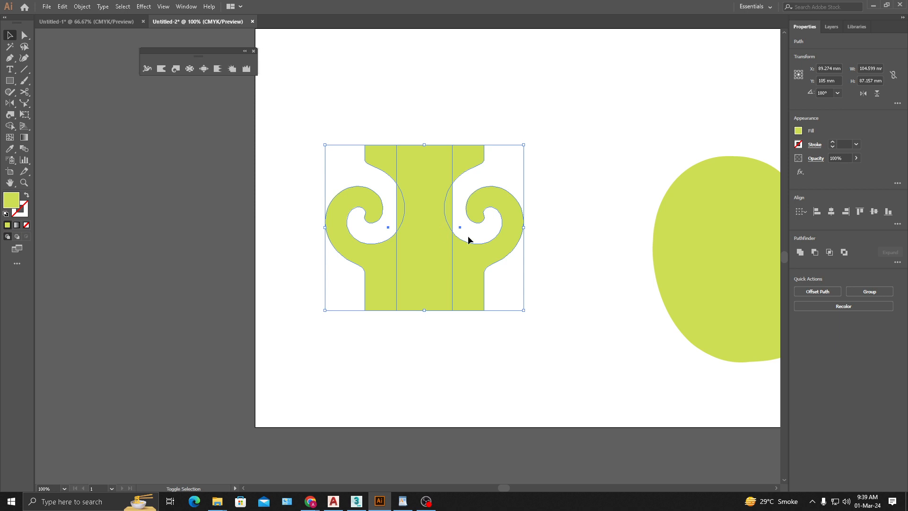
key(shift+m)
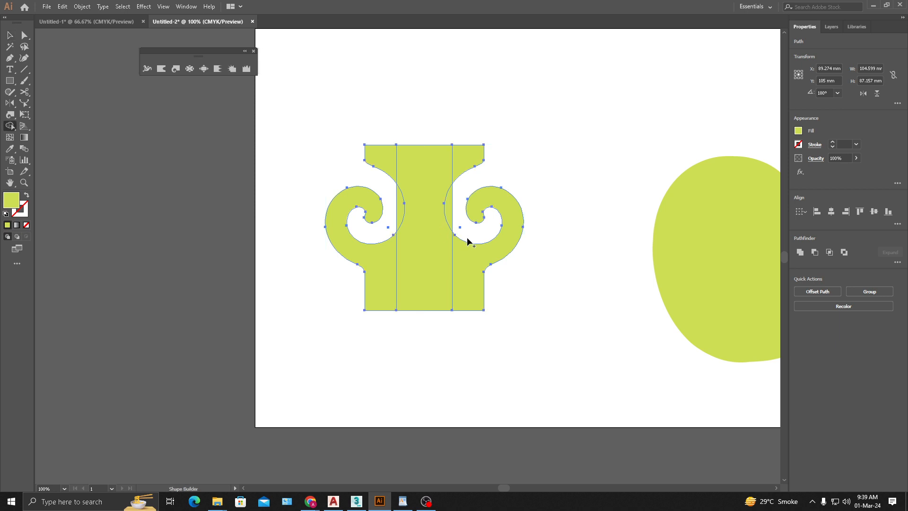
mouse_move(400, 205)
mouse_down()
mouse_move(406, 224)
mouse_move(449, 221)
mouse_up()
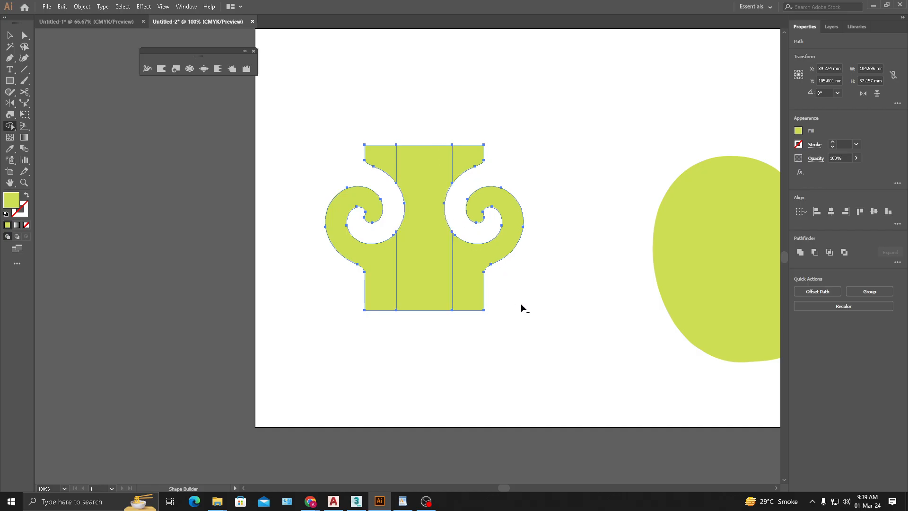
key(ctrl+z)
click(397, 205)
- Merge the remaining overlapping regions into one symmetrical double-spiral shape and deselect it
drag(370, 276, 462, 241)
mouse_move(467, 148)
mouse_down()
mouse_move(391, 152)
mouse_move(380, 170)
mouse_up()
click(9, 35)
click(356, 302)
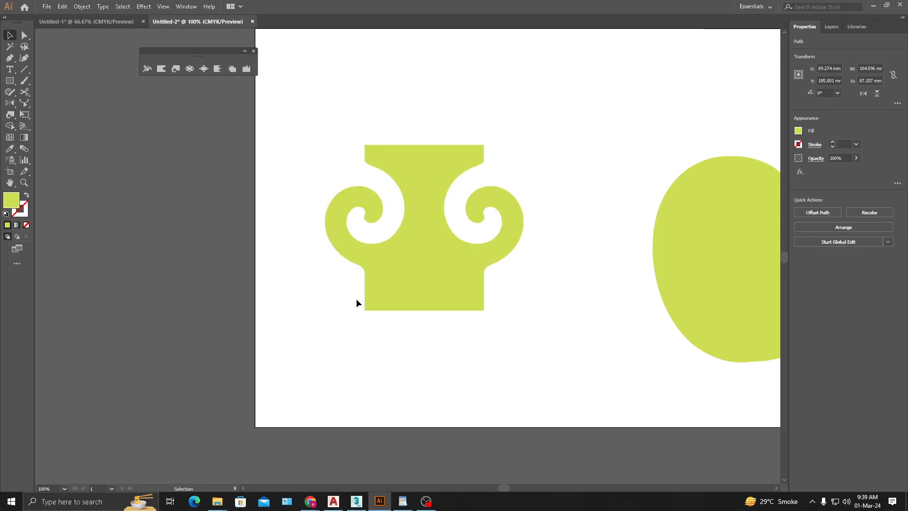
- Move the double-spiral shape up to about X 87 mm, Y 67 mm
scroll(487, 290, down, 1)
drag(511, 286, 375, 285)
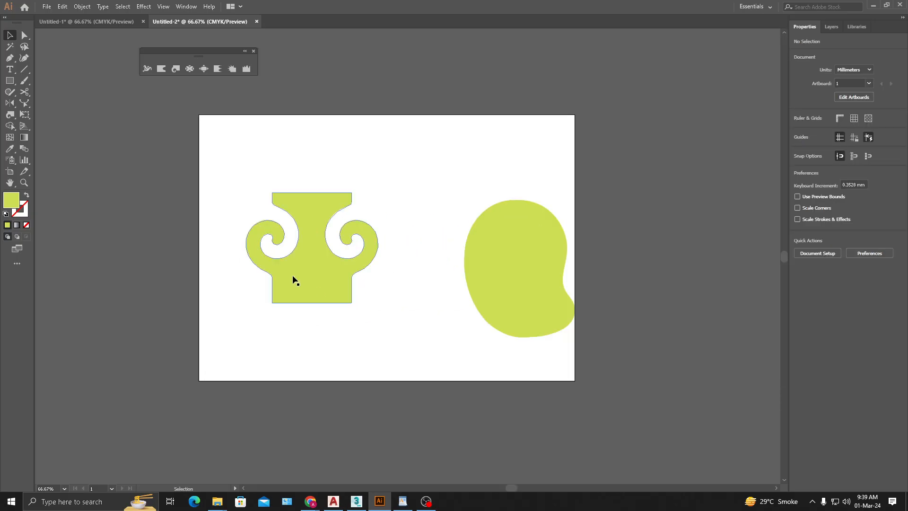
drag(294, 280, 291, 232)
- Reflect a copy of the double-spiral shape across a horizontal axis near its base, overlapping the original
key(o)
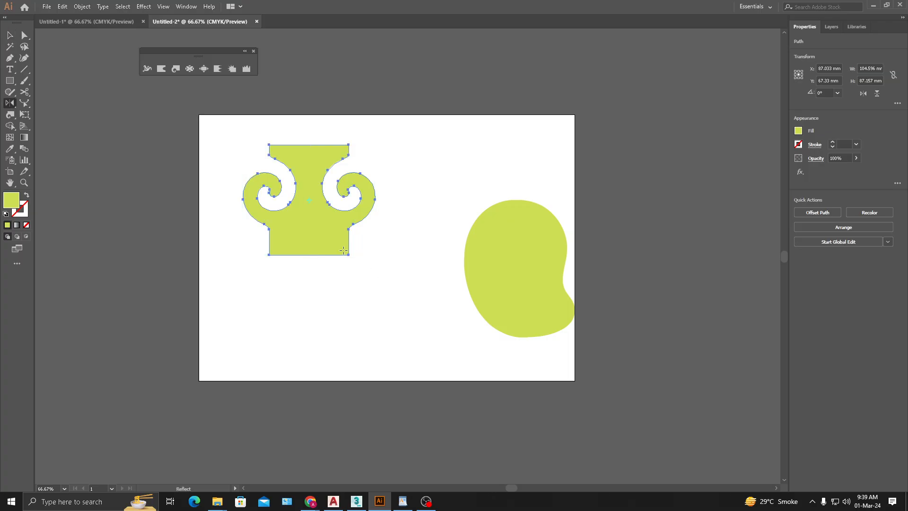
key(Return)
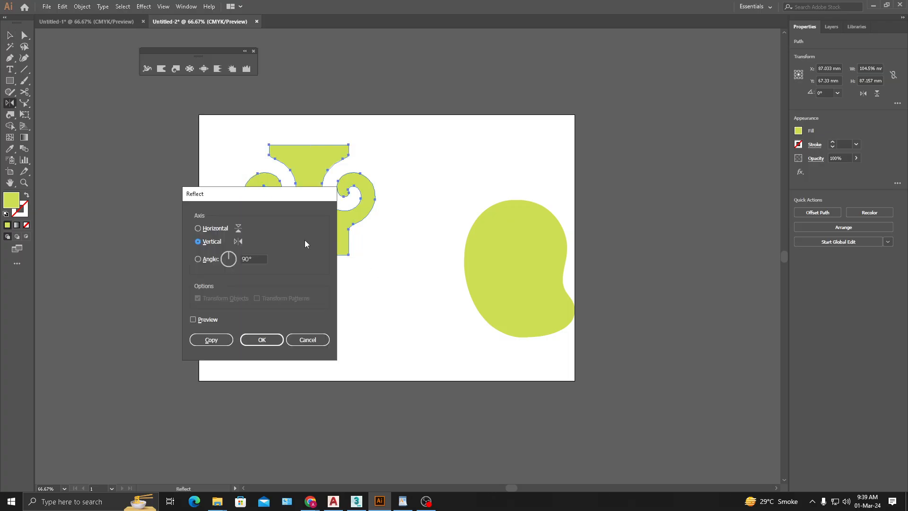
click(215, 229)
click(206, 340)
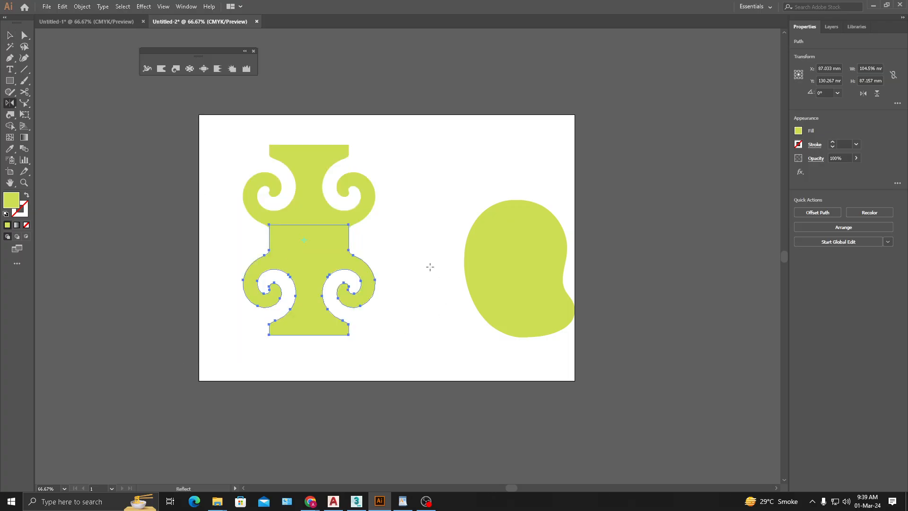
click(9, 35)
click(392, 309)
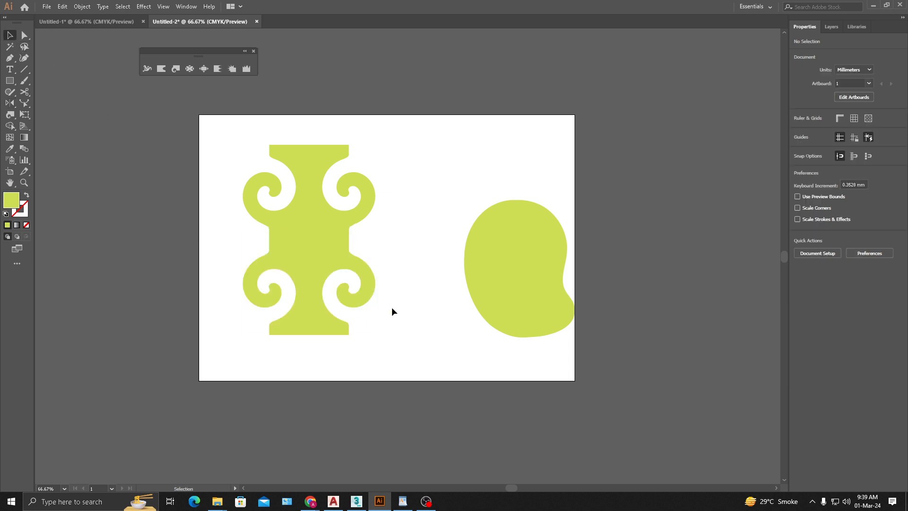
- Move both mirrored halves together to about X 103 mm, Y 94 mm and merge them with Shape Builder
drag(434, 289, 470, 300)
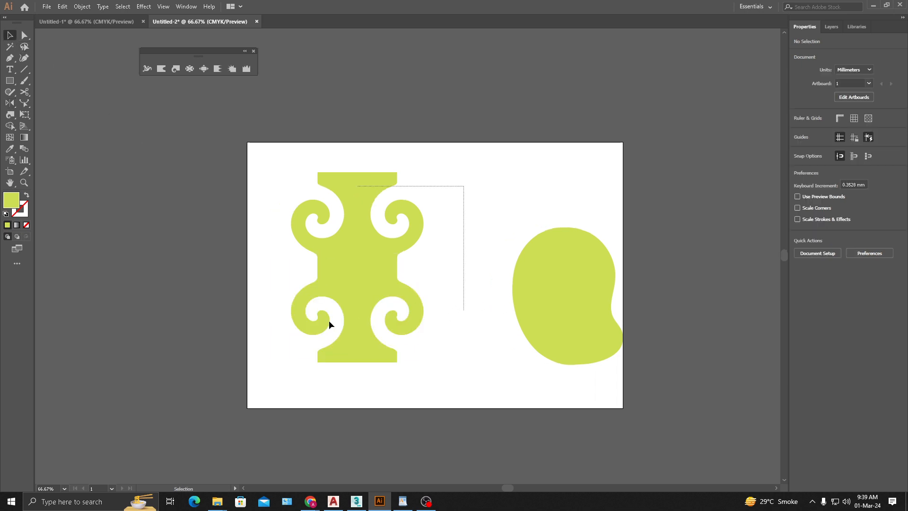
drag(328, 320, 277, 338)
drag(369, 249, 388, 244)
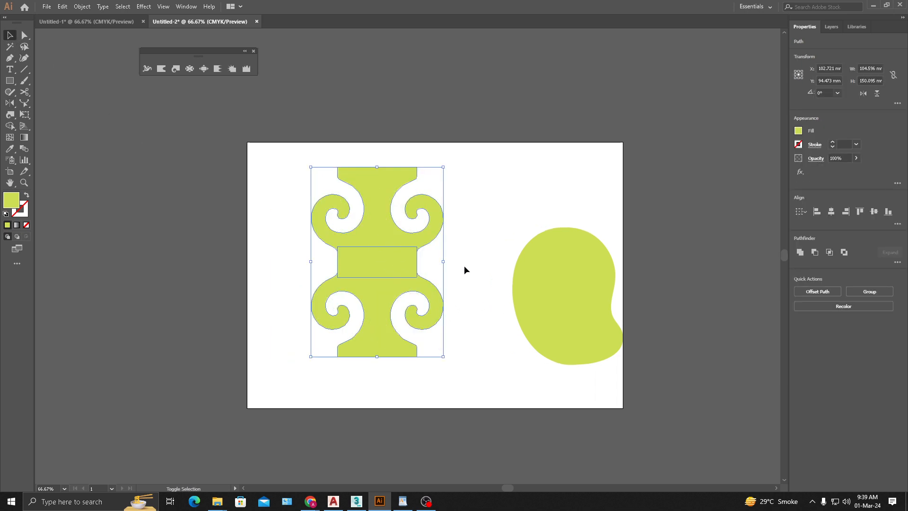
key(shift+m)
drag(377, 182, 385, 334)
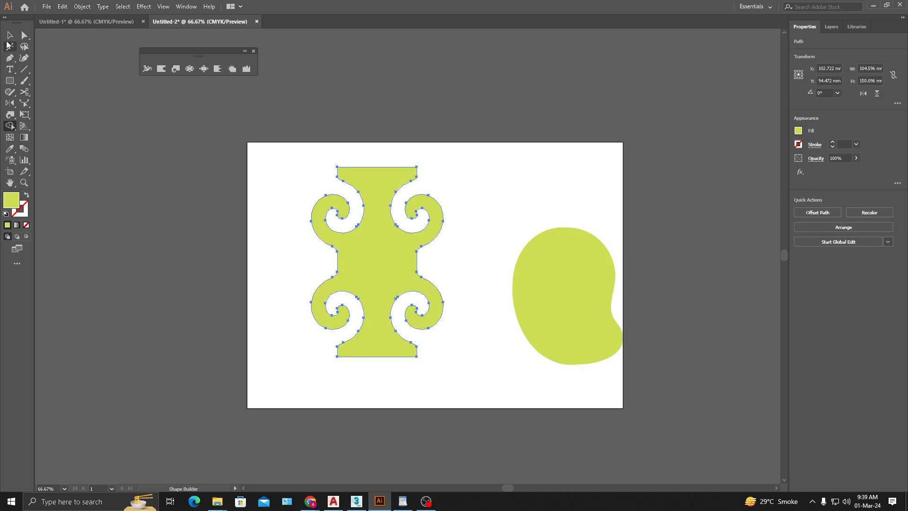
click(10, 36)
click(181, 203)
drag(464, 248, 448, 255)
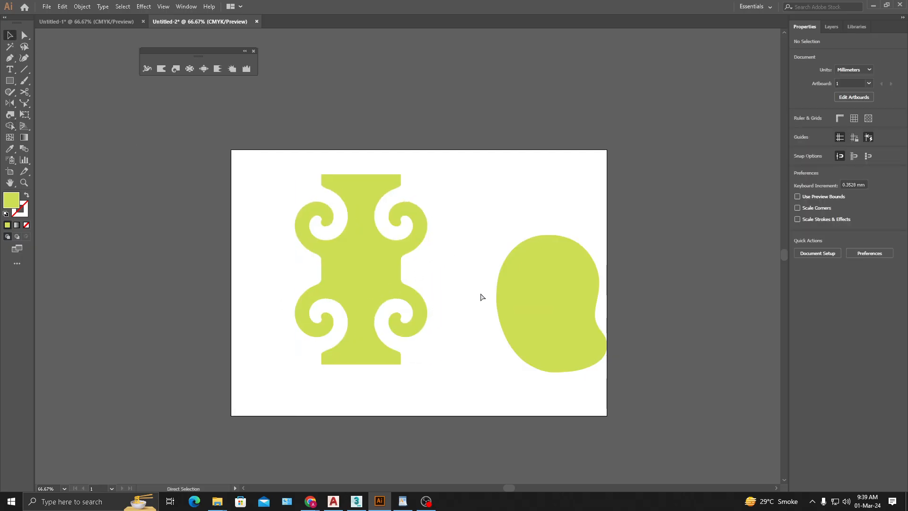
- Undo the merge, the move and the horizontally reflected copy
key(ctrl+z)
key(ctrl+z)
key(ctrl+z)
key(ctrl+z)
key(ctrl+z)
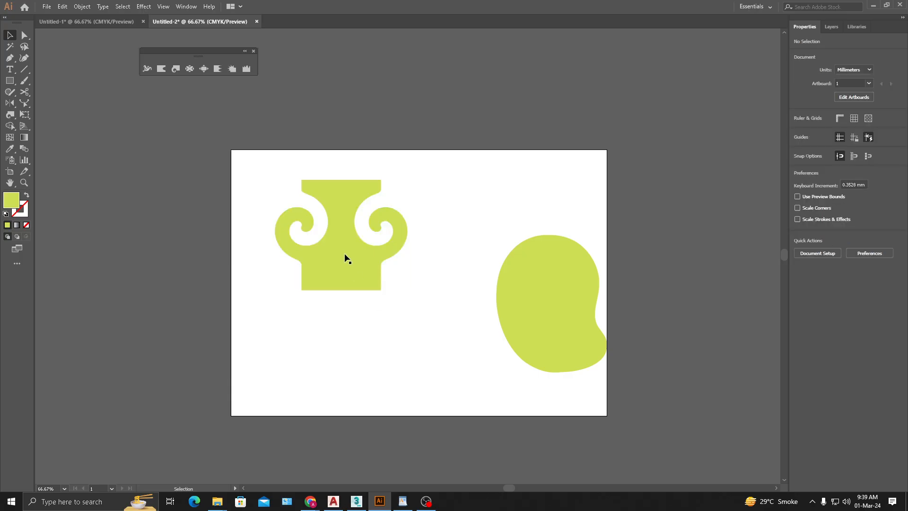
- Nudge the double-spiral shape slightly right and try drawing a square below it, undoing the square
drag(345, 257, 353, 257)
click(148, 215)
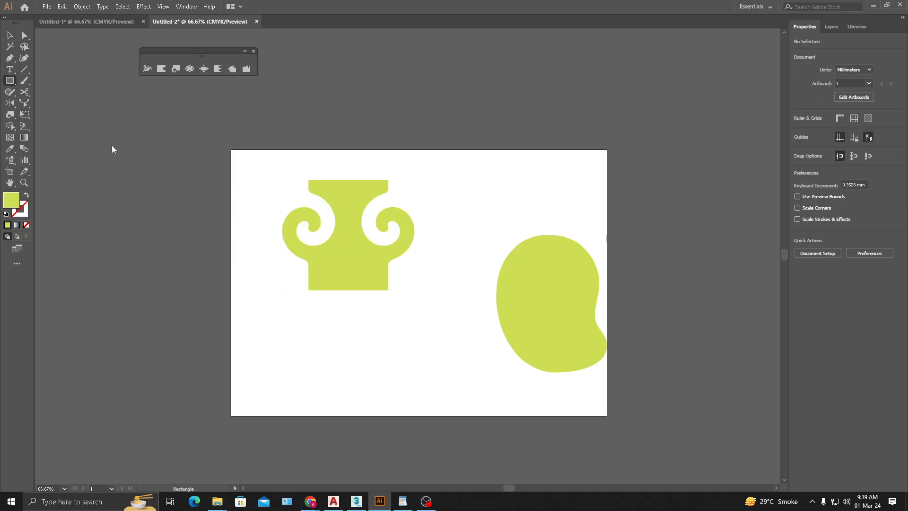
drag(350, 314, 410, 374)
key(ctrl+z)
- Draw a circle about 112 mm across centred on the double-spiral shape's bottom edge and move it down as the vase body
drag(11, 83, 50, 105)
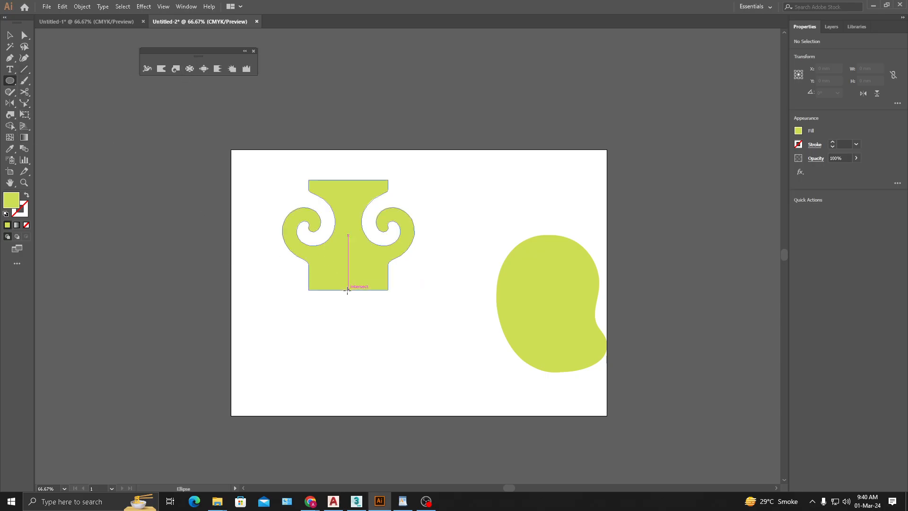
drag(349, 290, 419, 360)
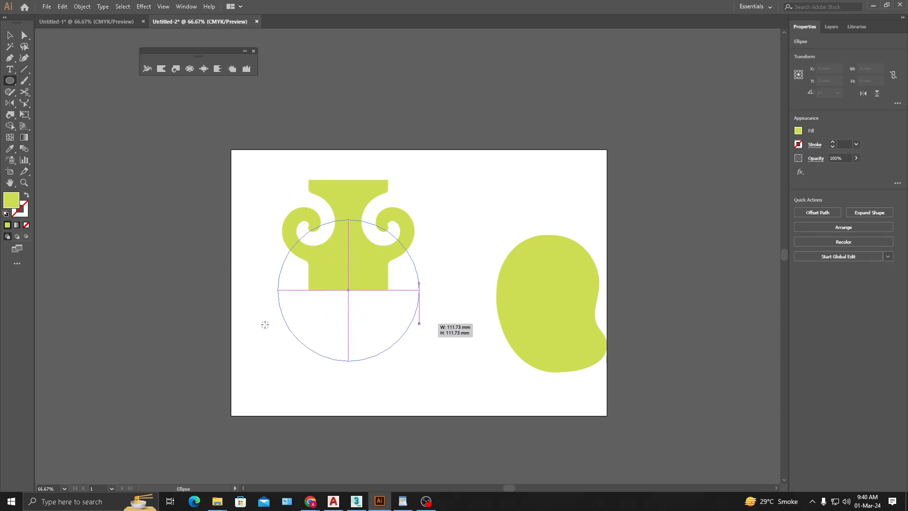
click(9, 36)
drag(375, 281, 350, 297)
click(462, 308)
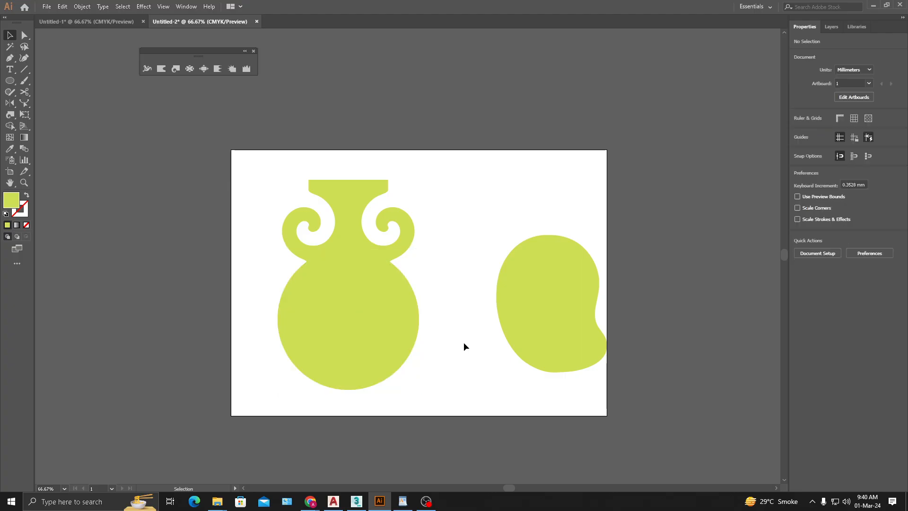
- Widen the circle symmetrically into an ellipse about 144 mm wide
drag(436, 305, 472, 291)
click(434, 310)
click(468, 284)
- Merge the ellipse and the double-spiral shape into one vase outline with Shape Builder
drag(459, 230, 373, 320)
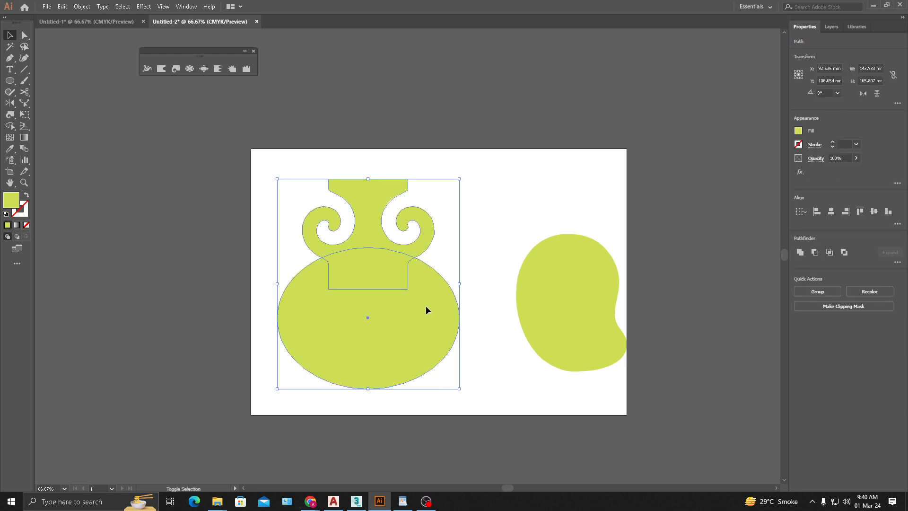
key(shift+m)
drag(366, 240, 374, 358)
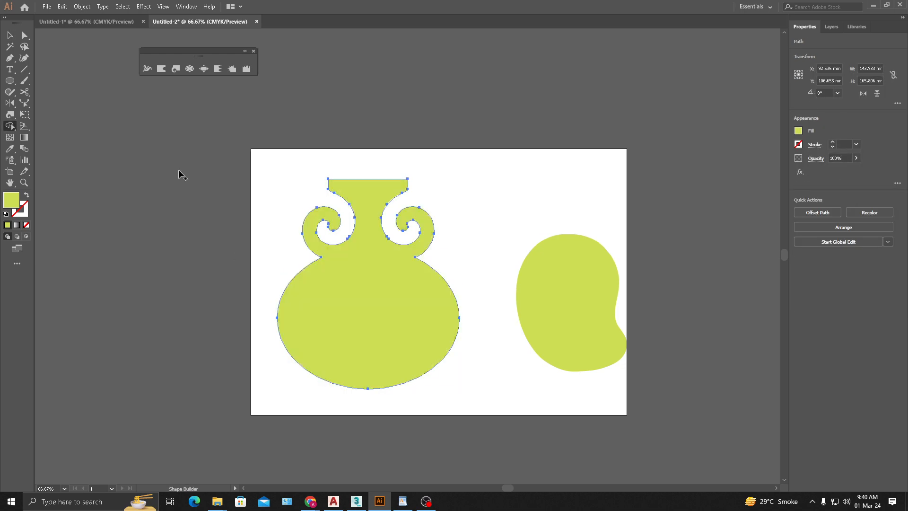
- Move the vase slightly on the artboard and scale it down proportionally to about 86 mm wide
key(v)
click(442, 247)
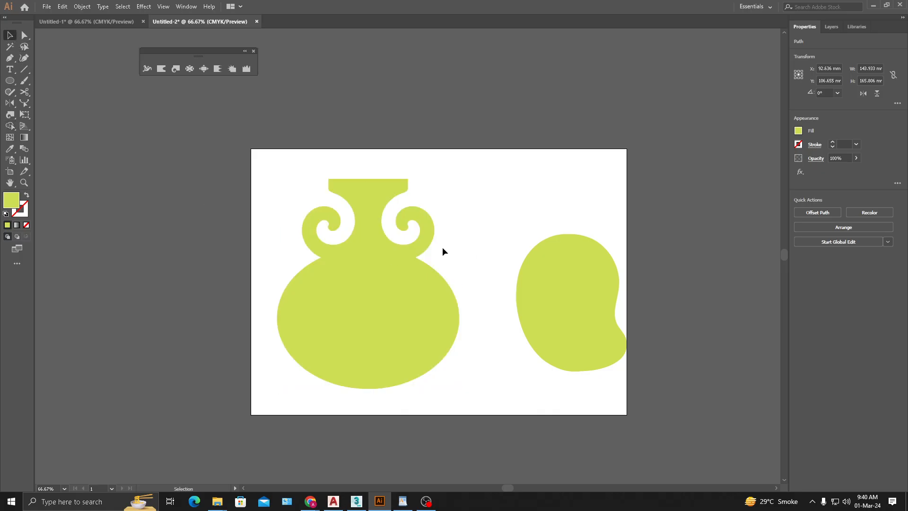
key(ctrl+minus)
key(ctrl+minus)
click(428, 283)
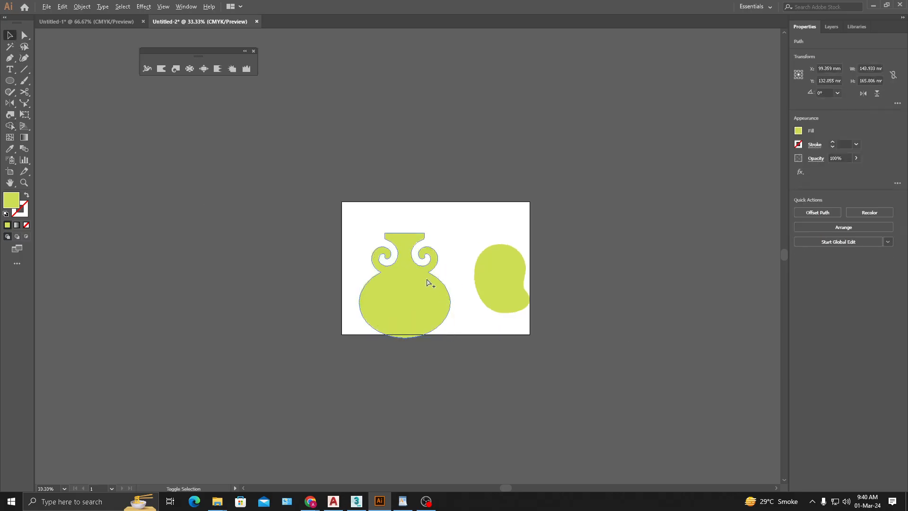
key(ctrl+plus)
key(ctrl+plus)
drag(397, 279, 395, 258)
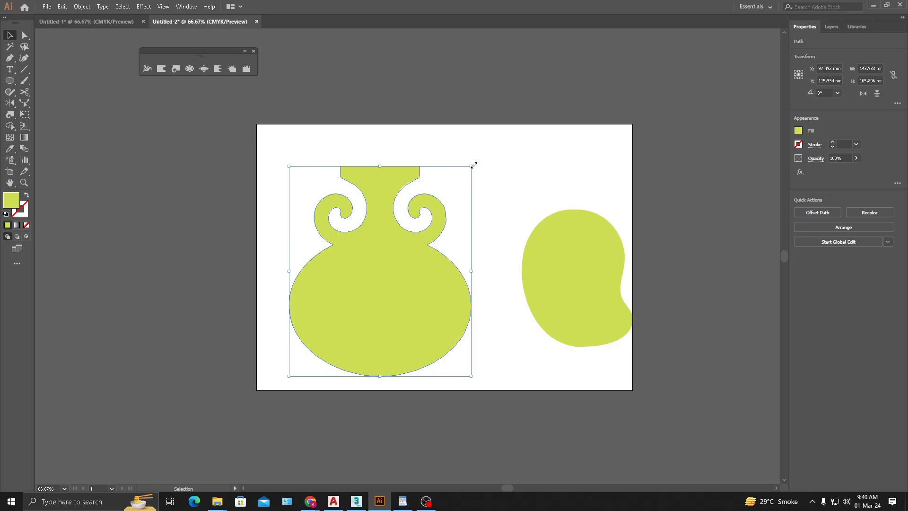
drag(474, 165, 407, 246)
click(446, 204)
click(360, 334)
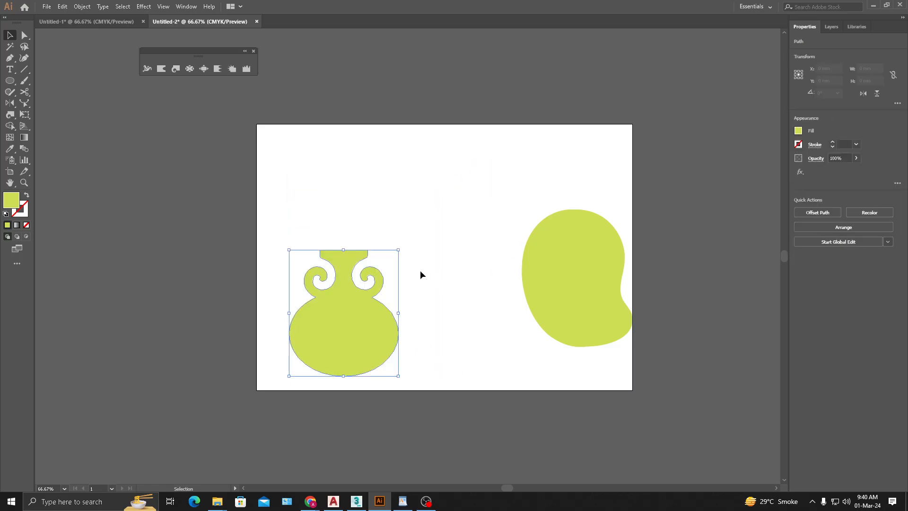
- Twirl the vase body's right side outward into a curl, then undo a second twirl tried on its left side
click(171, 70)
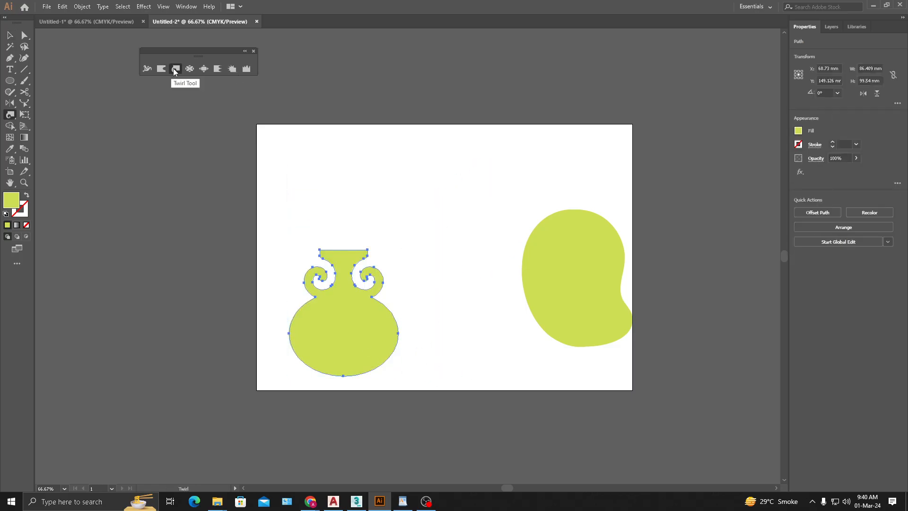
drag(403, 325, 403, 327)
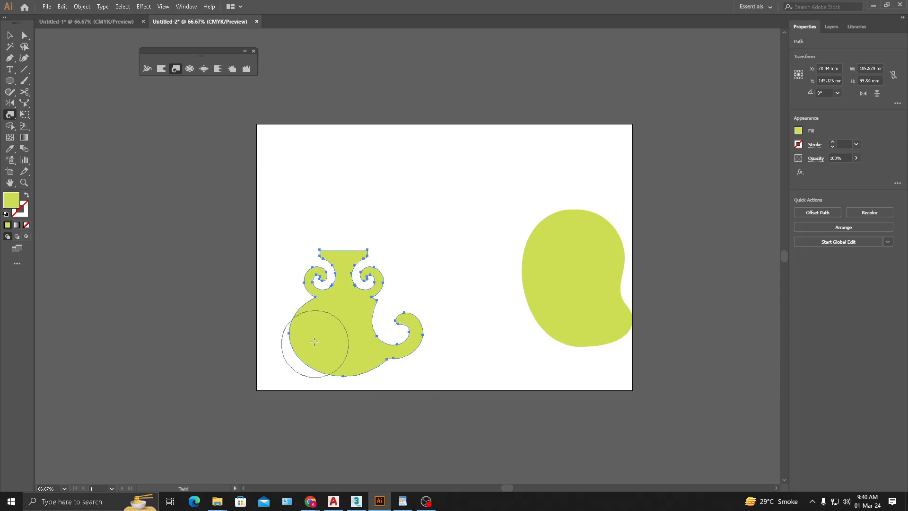
drag(290, 340, 321, 348)
key(ctrl+z)
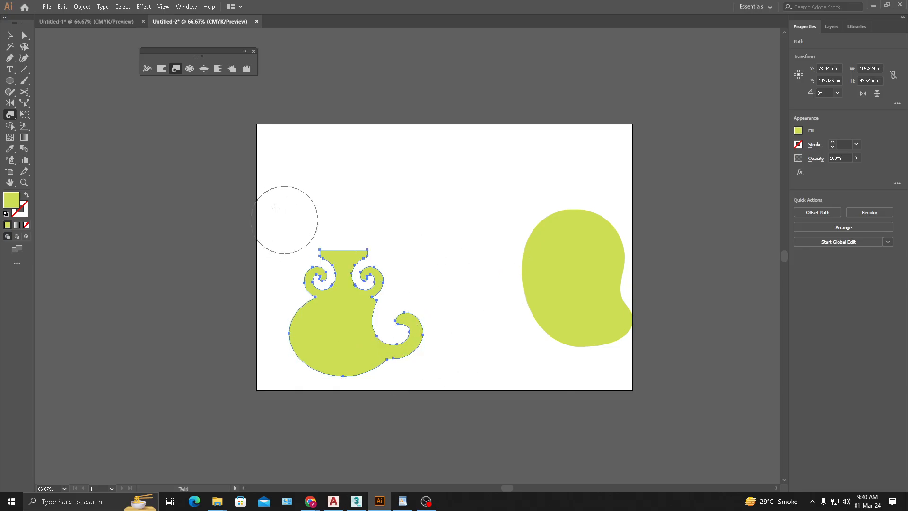
key(v)
click(389, 277)
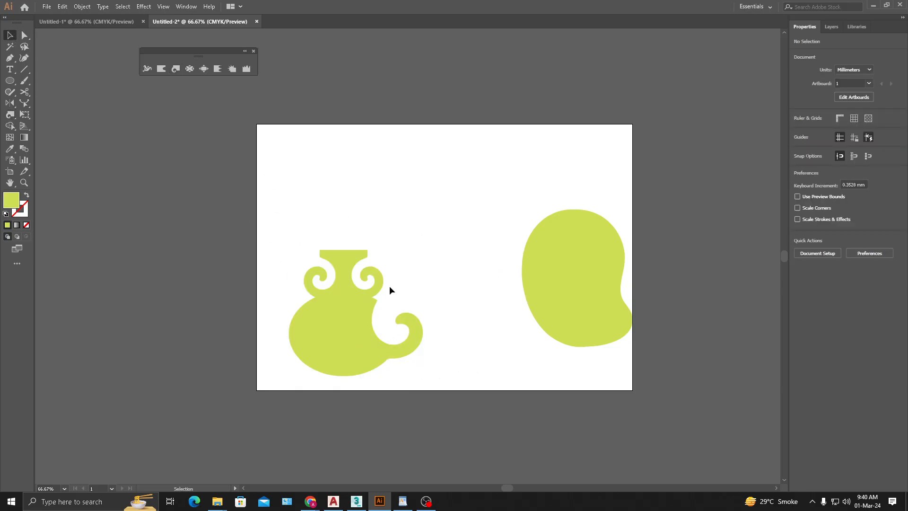
- Try twirling the vase body's lower right and lower left sides, undoing each twirl
click(176, 69)
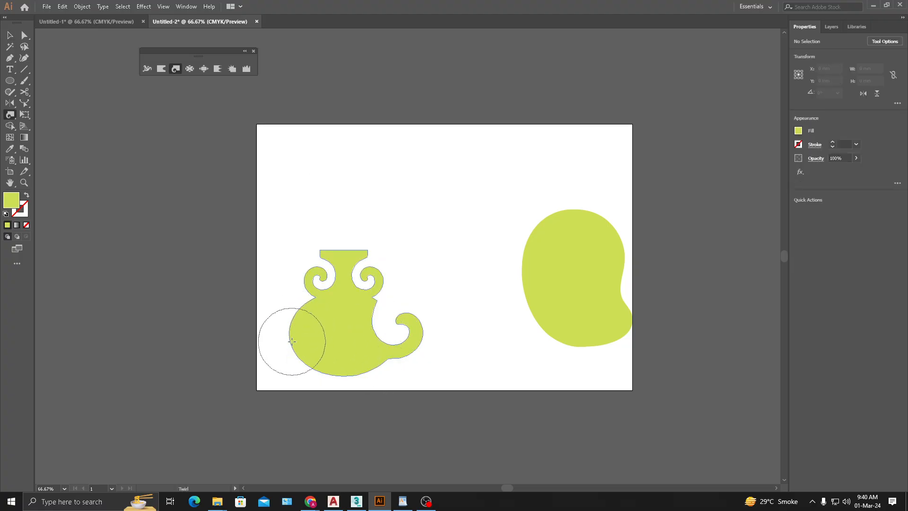
drag(374, 348, 383, 357)
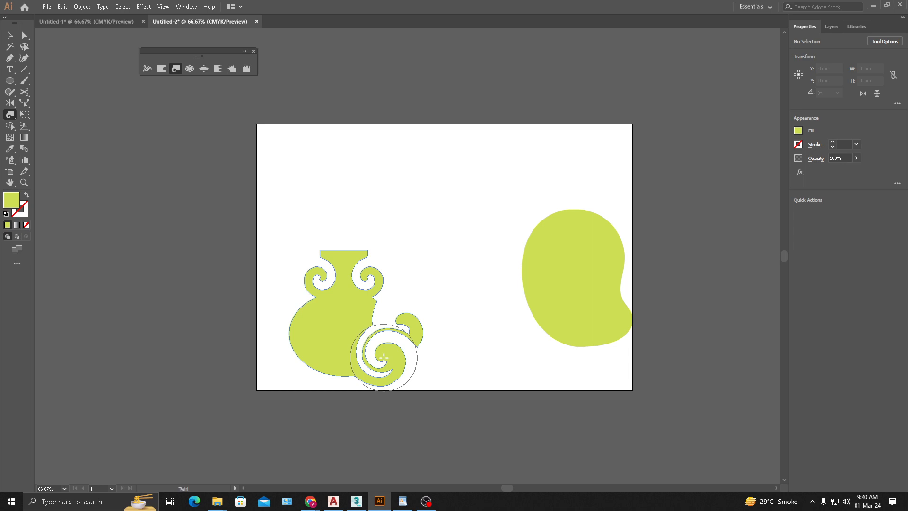
drag(384, 358, 385, 363)
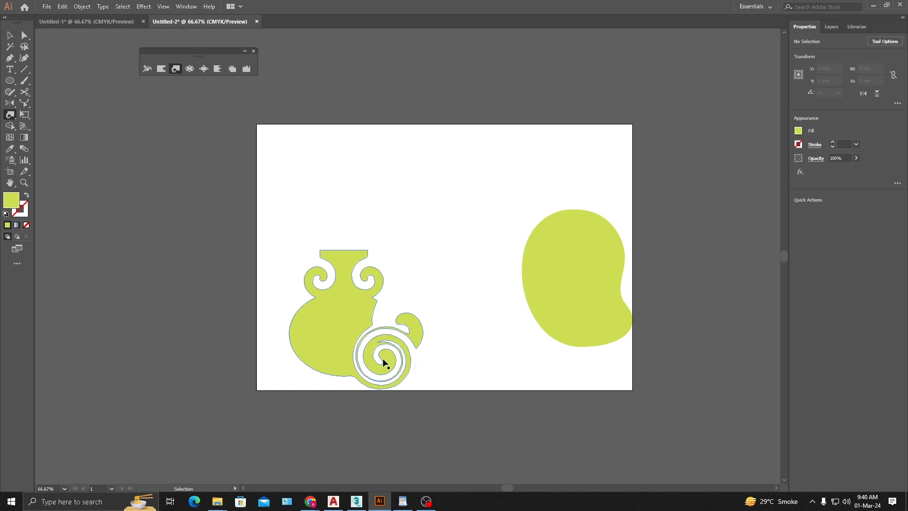
key(ctrl+z)
key(ctrl+z)
drag(305, 348, 305, 349)
key(ctrl+z)
key(ctrl+z)
key(ctrl+z)
key(ctrl+z)
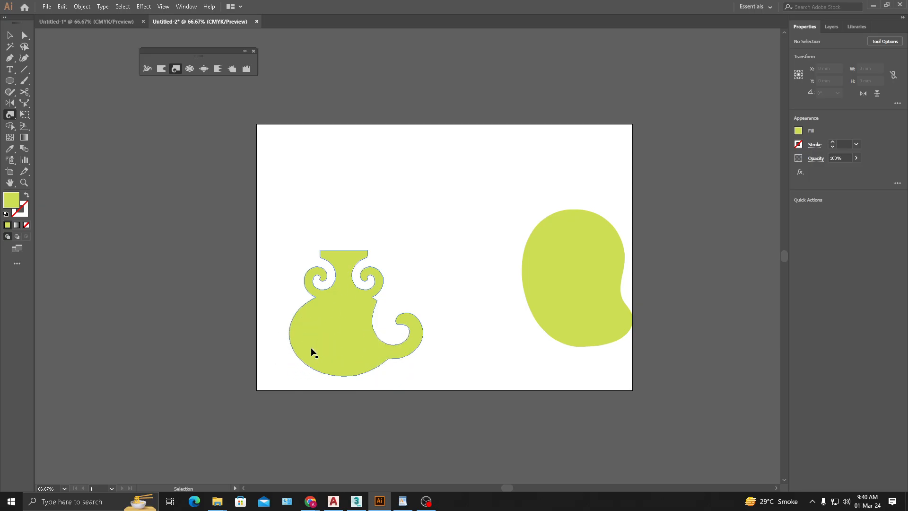
- Set the Twirl tool's rate to -67°
double_click(176, 70)
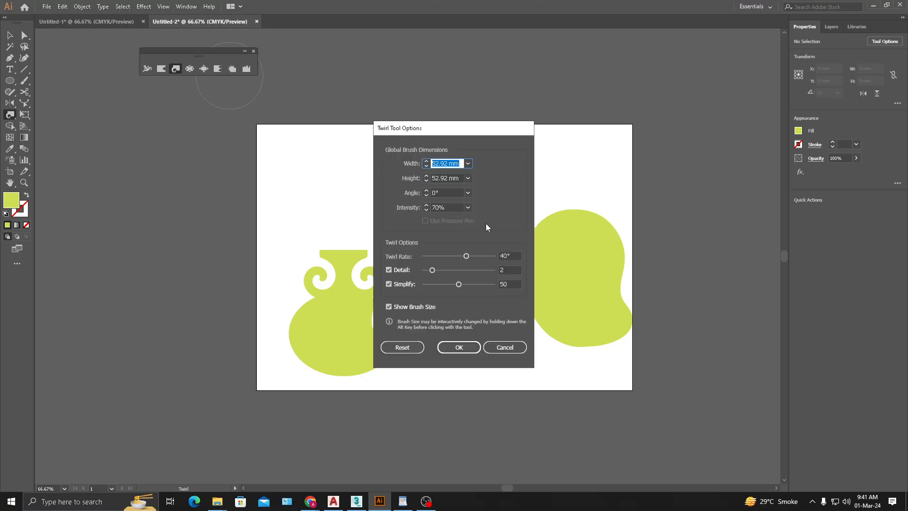
drag(475, 134, 278, 119)
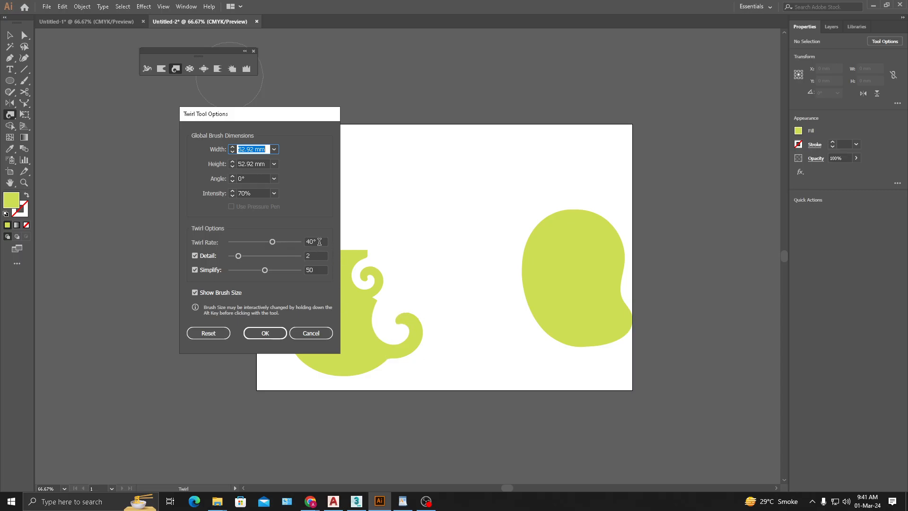
drag(272, 243, 252, 241)
click(260, 334)
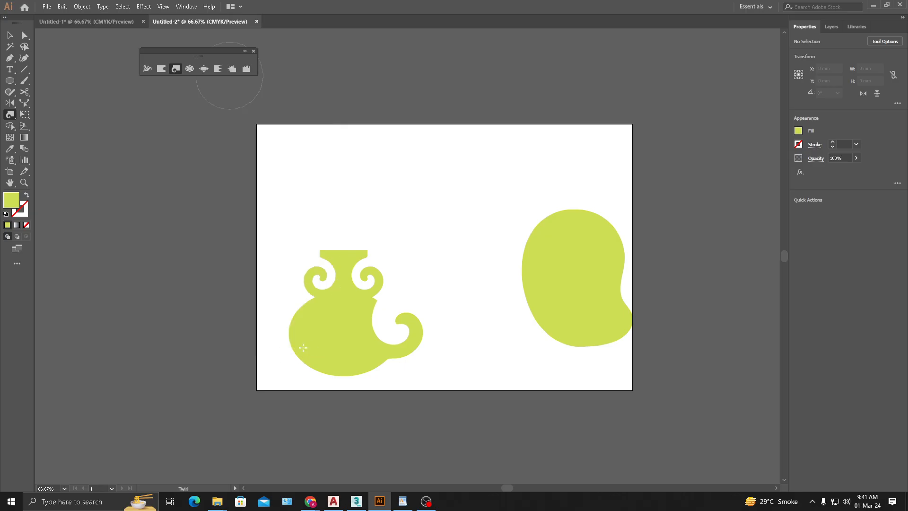
- Test the negative twirl rate on the lower left and middle of the vase body and undo the twirls
drag(295, 346, 299, 350)
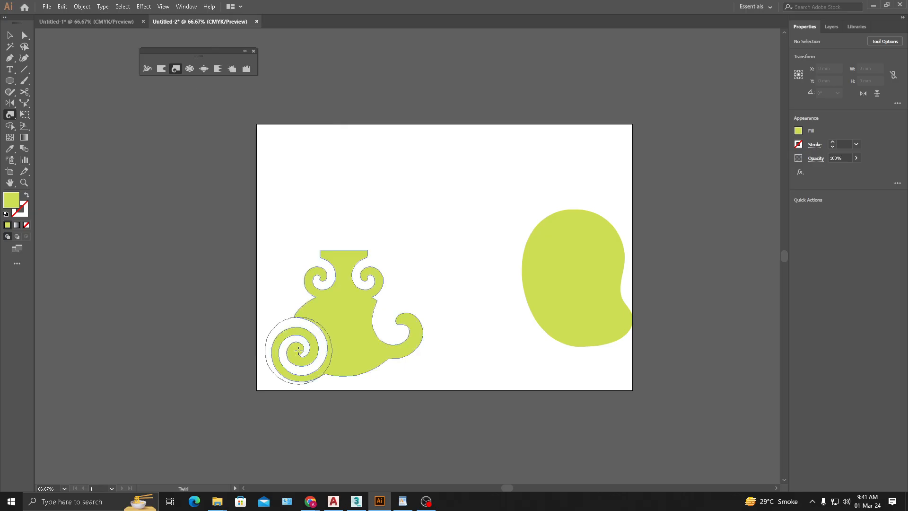
key(ctrl+z)
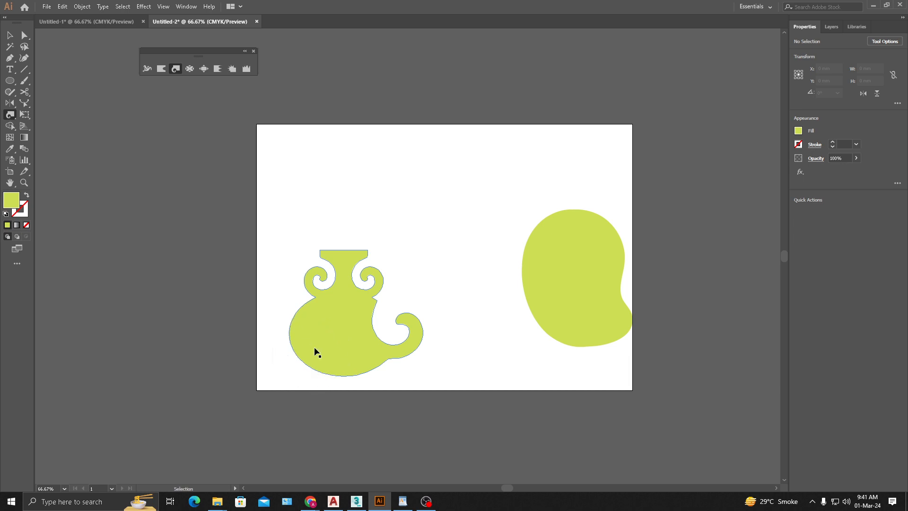
mouse_move(314, 350)
mouse_down()
mouse_move(345, 356)
mouse_move(300, 346)
mouse_move(308, 352)
mouse_move(339, 337)
mouse_up()
key(ctrl+z)
key(ctrl+z)
key(ctrl+z)
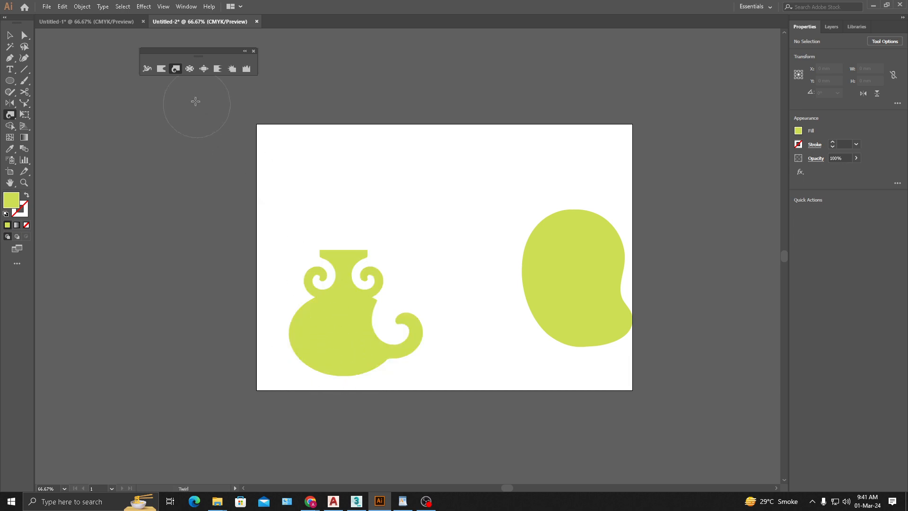
- Set the Twirl tool's rate to 10°
double_click(176, 70)
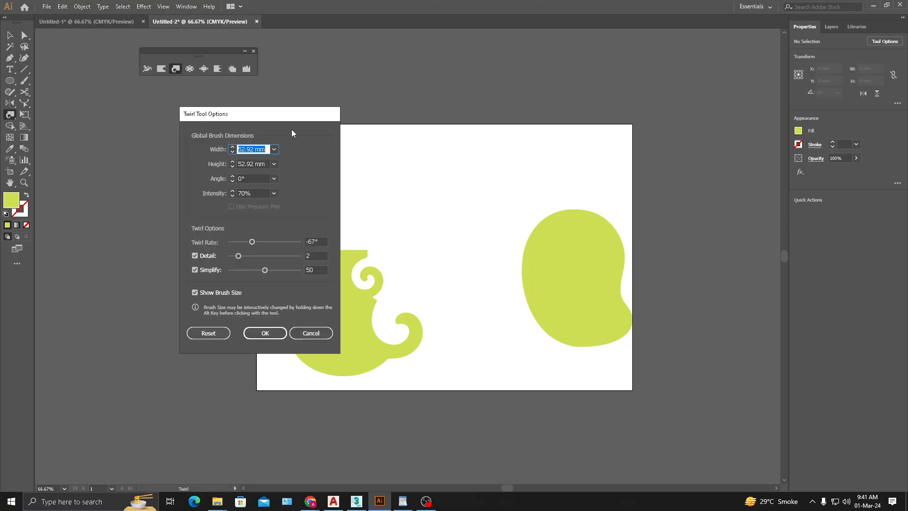
click(316, 242)
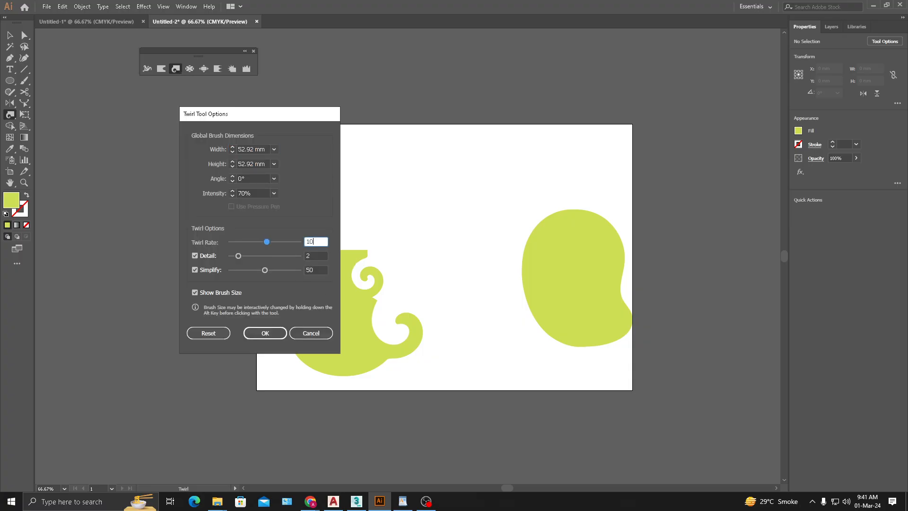
text(10)
click(265, 333)
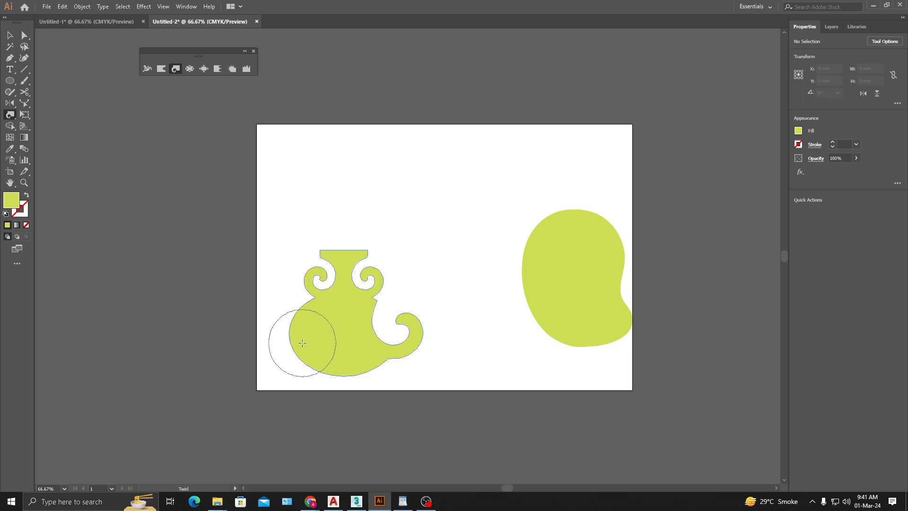
- Test the 10° twirl on both sides of the vase body, undoing each, and twirl the neck into a tight spiral
drag(302, 343, 303, 343)
key(ctrl+z)
drag(372, 310, 357, 313)
key(ctrl+z)
key(ctrl+z)
drag(347, 251, 347, 251)
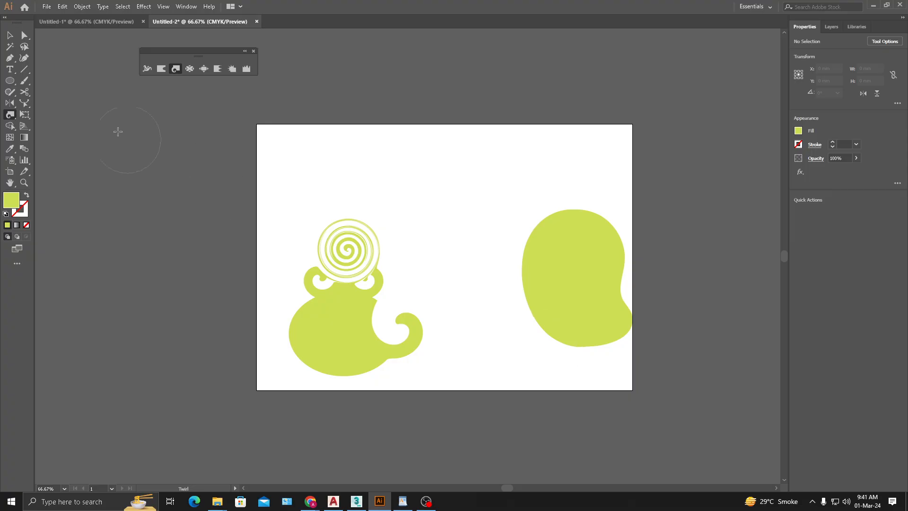
- Examine the thin rings of the twirled spiral on the vase's neck up close
click(9, 35)
click(376, 243)
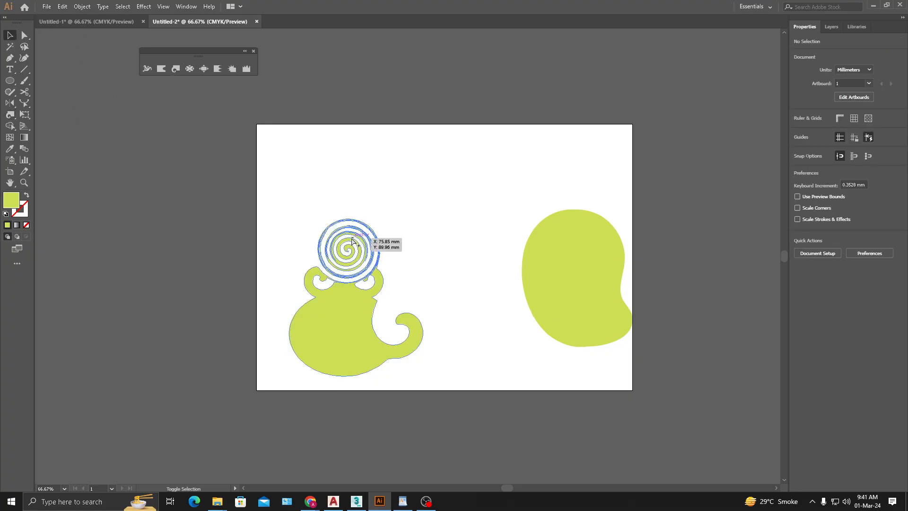
scroll(351, 239, up, 2)
scroll(359, 232, up, 2)
click(379, 206)
scroll(416, 205, up, 1)
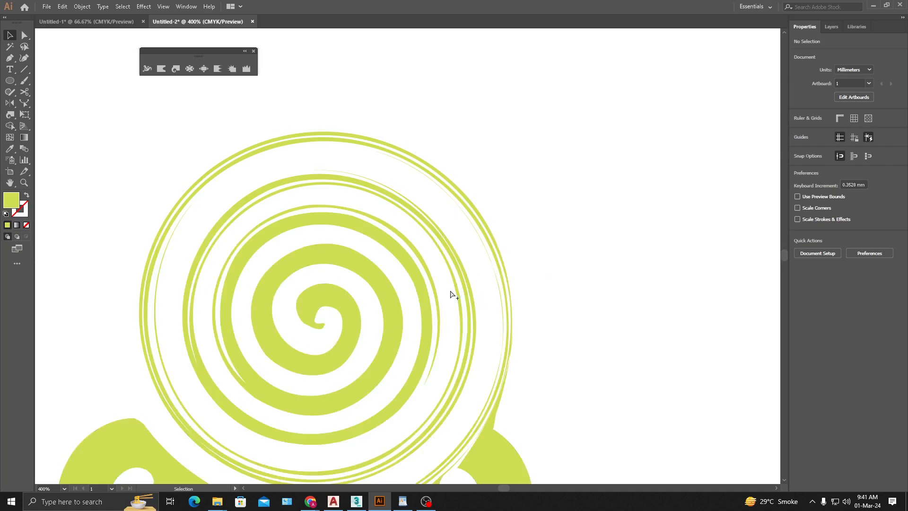
scroll(468, 308, down, 1)
scroll(501, 329, down, 1)
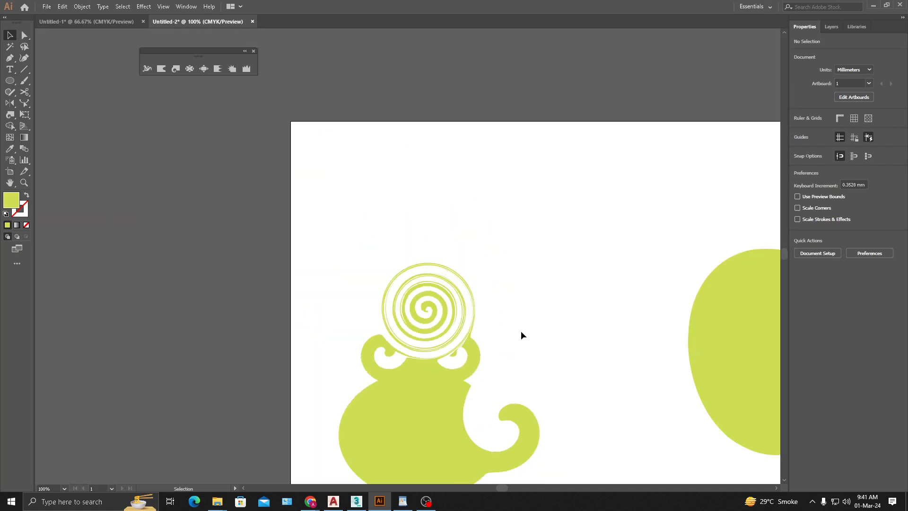
- Undo the neck twirl and move the vase toward the artboard's left edge, to about X 61 mm
drag(506, 336, 378, 231)
click(315, 312)
click(422, 263)
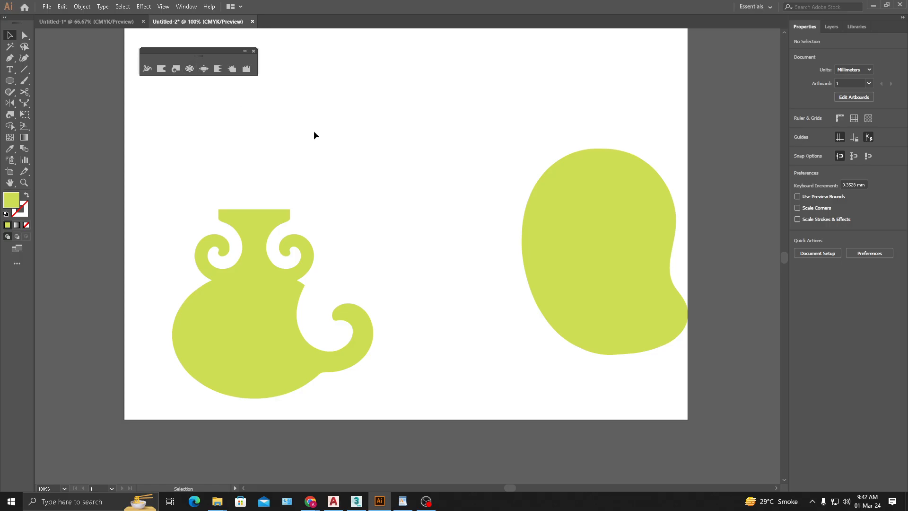
drag(284, 268, 251, 268)
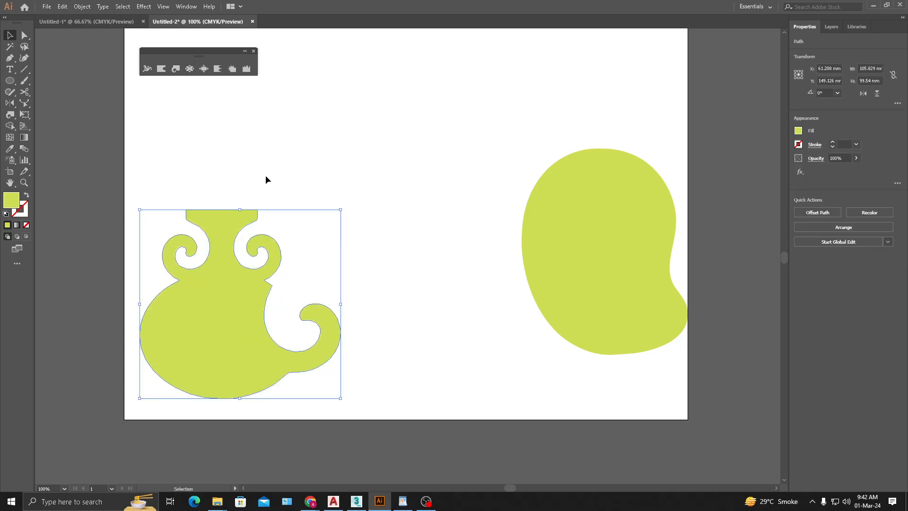
- Collapse the curl on the vase body's right side with the Pucker tool and undo a pucker tried on the neck
click(190, 69)
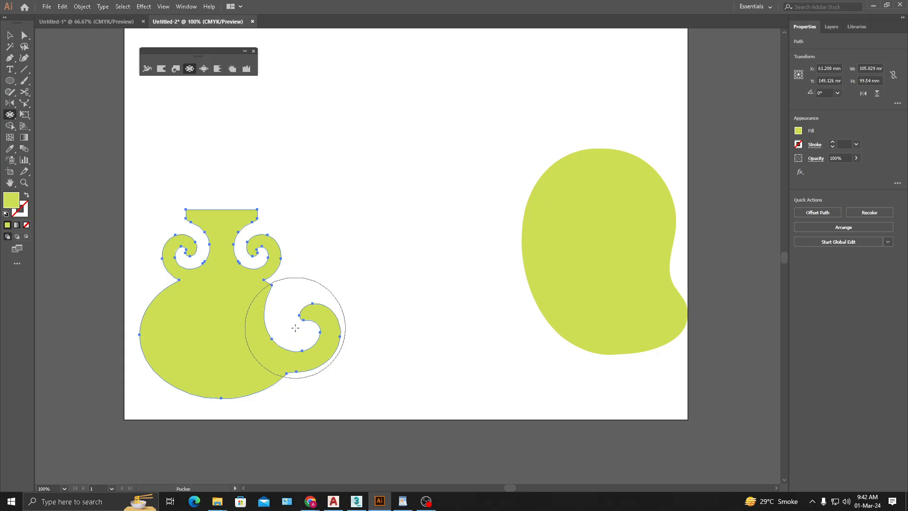
drag(295, 327, 336, 353)
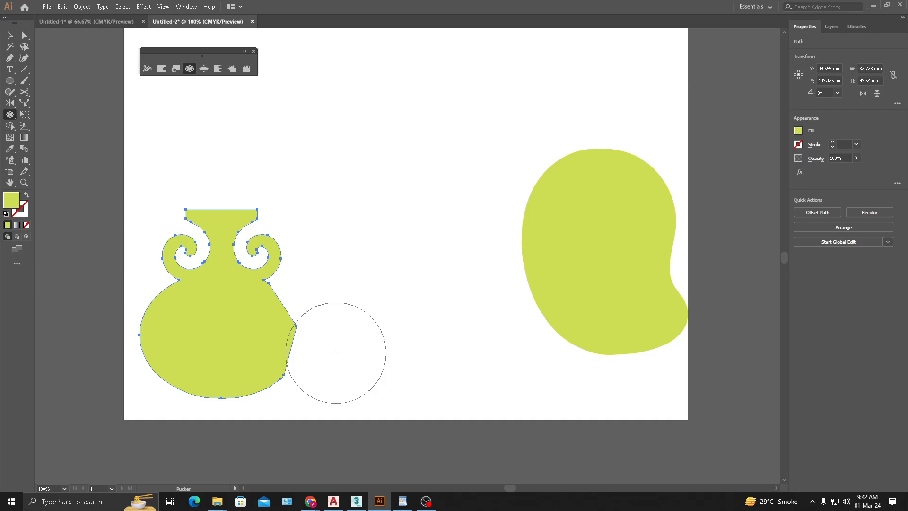
drag(223, 276, 224, 269)
key(ctrl+z)
key(ctrl+z)
key(ctrl+z)
- Set the Pucker tool's intensity to 30%
double_click(190, 70)
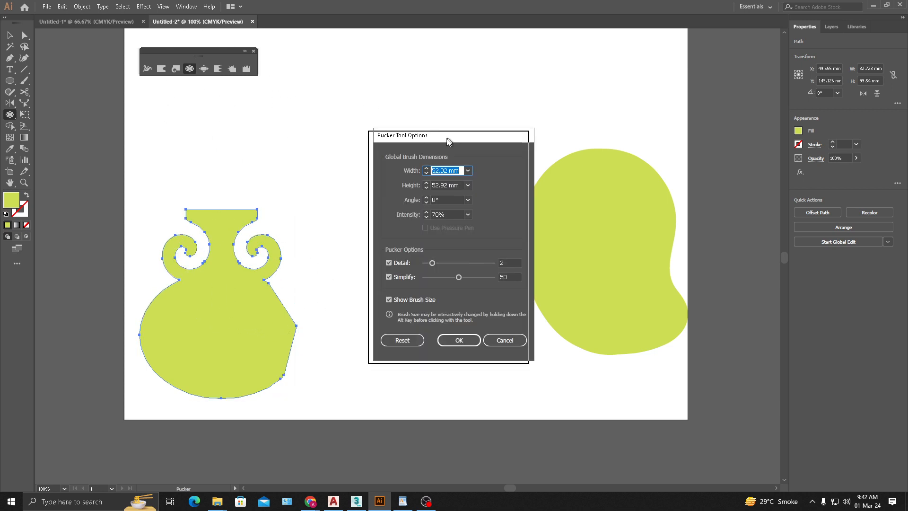
drag(453, 138, 305, 145)
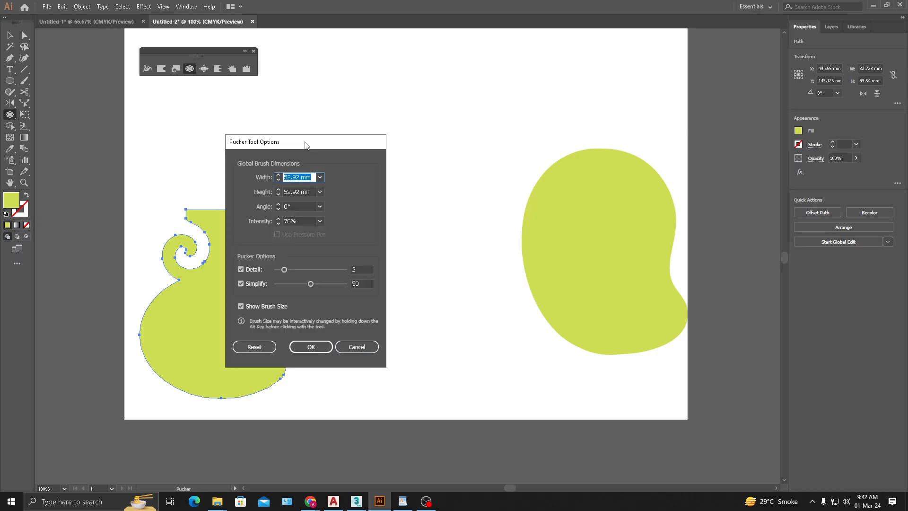
click(323, 224)
click(334, 259)
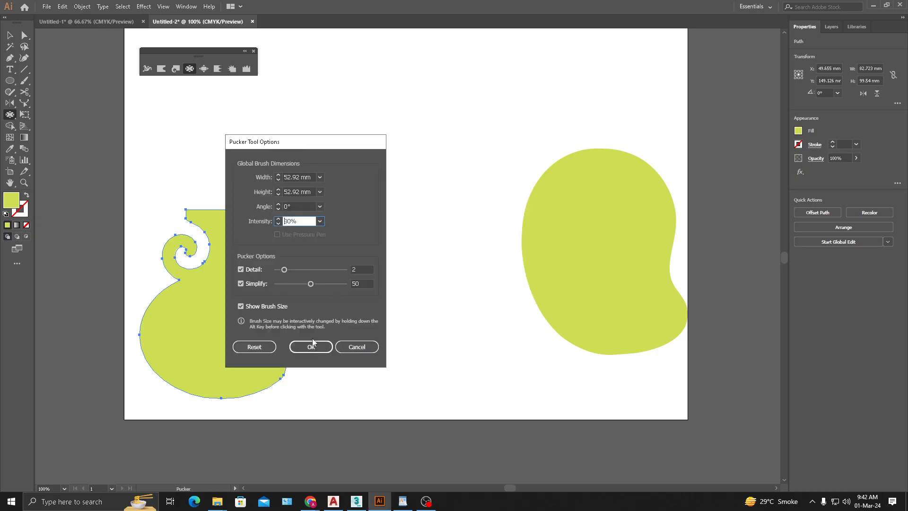
click(301, 350)
- Pucker the vase's neck inward between the spiral handles and undo a pucker tried above the rim
drag(221, 267, 224, 269)
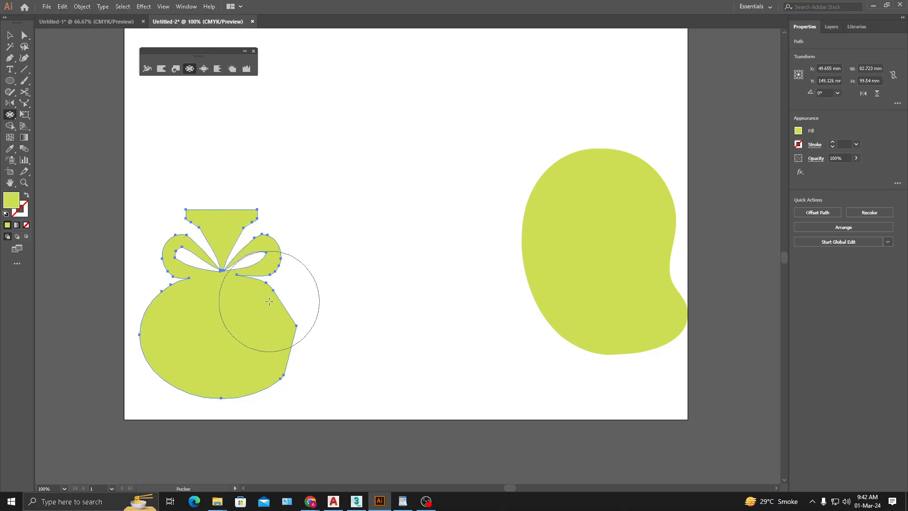
drag(217, 192, 220, 193)
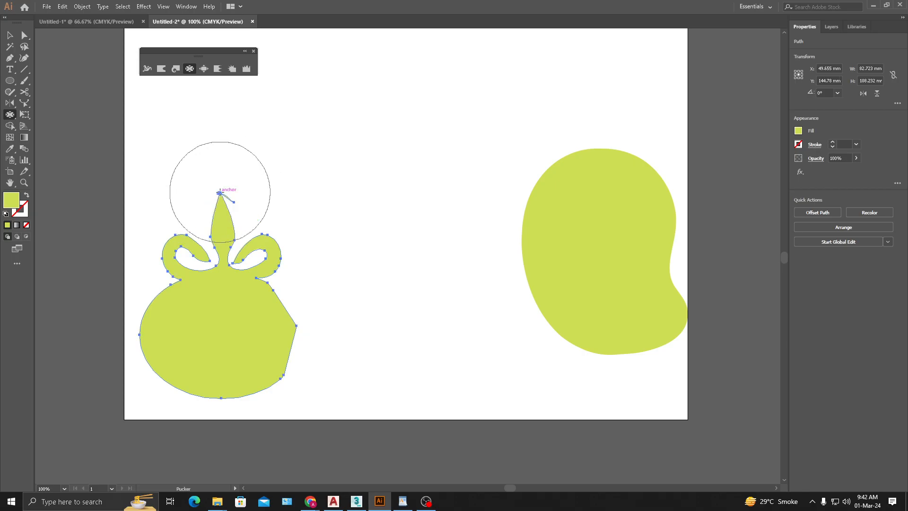
key(ctrl+z)
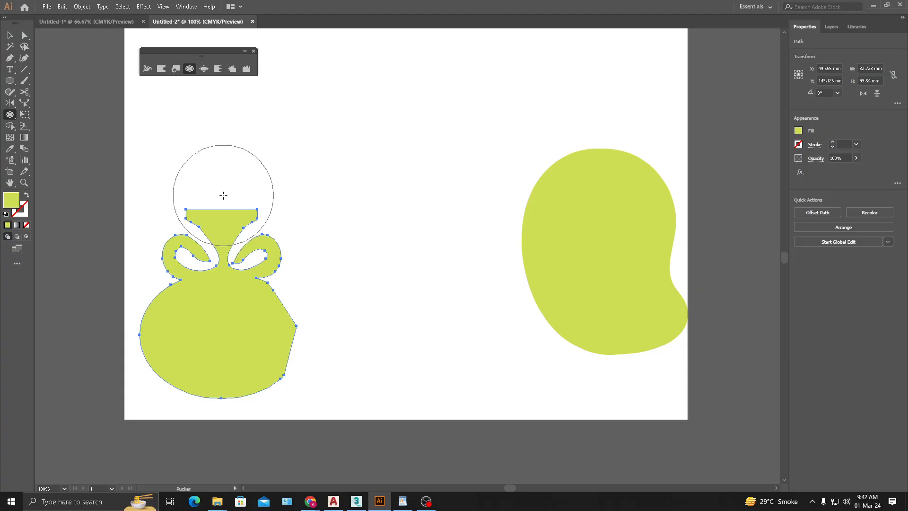
- Try several puckers above the vase's rim, undoing each one, and pucker the neck between the spiral handles
drag(223, 196, 223, 195)
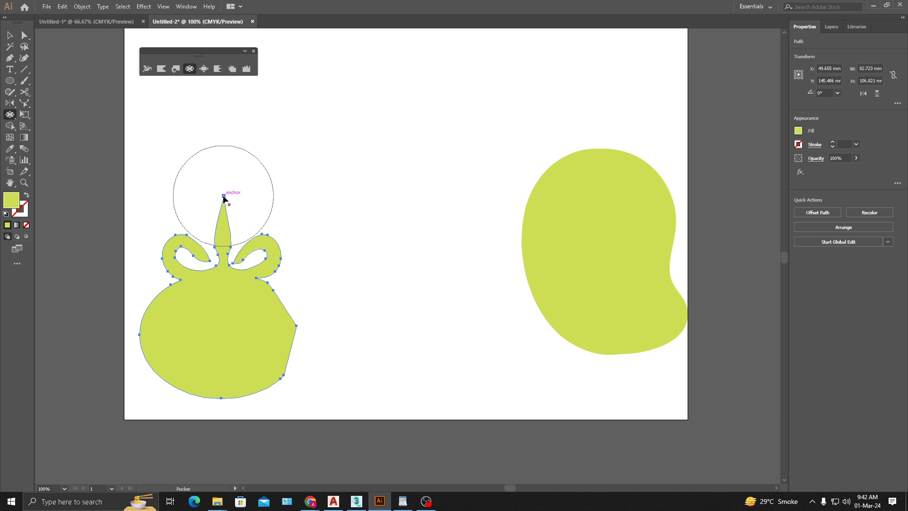
key(ctrl+z)
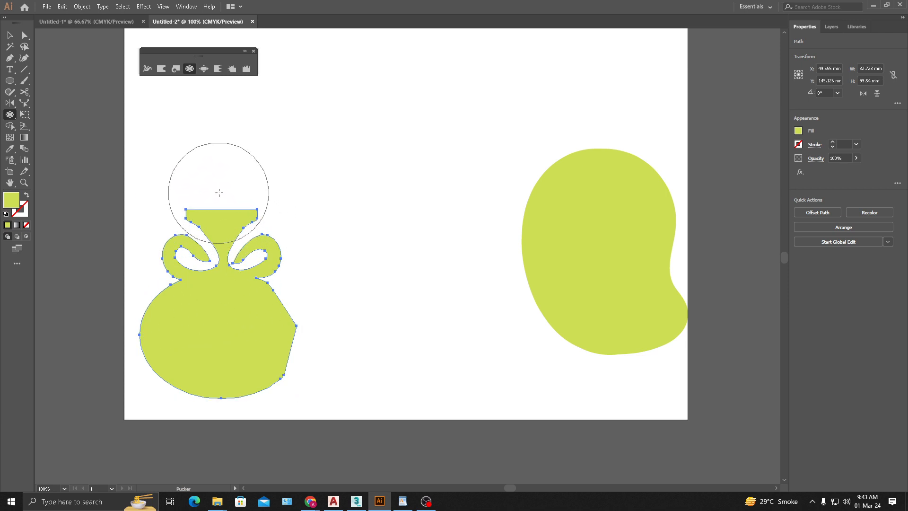
drag(222, 193, 222, 192)
key(ctrl+z)
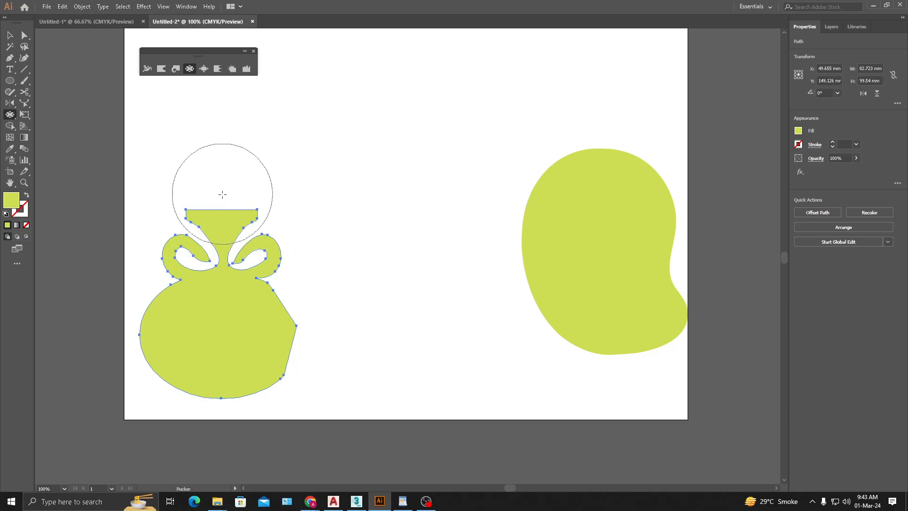
drag(221, 204, 220, 204)
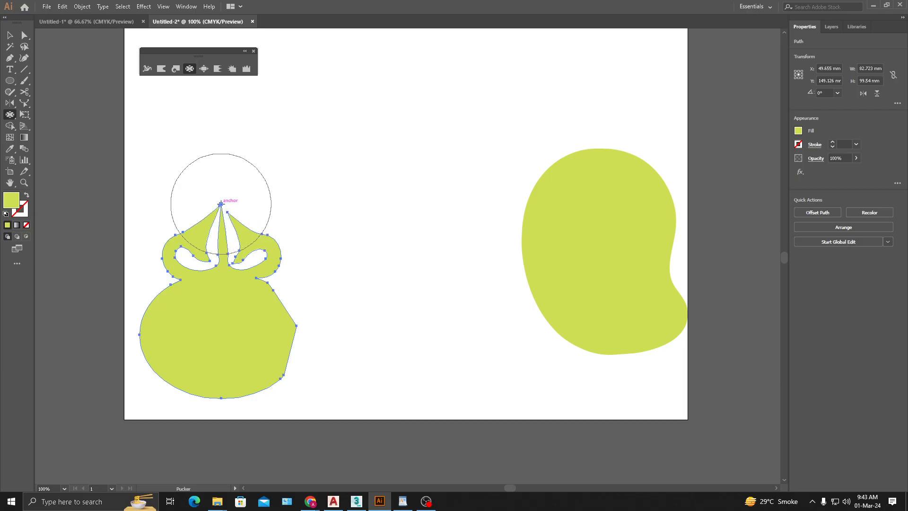
key(ctrl+z)
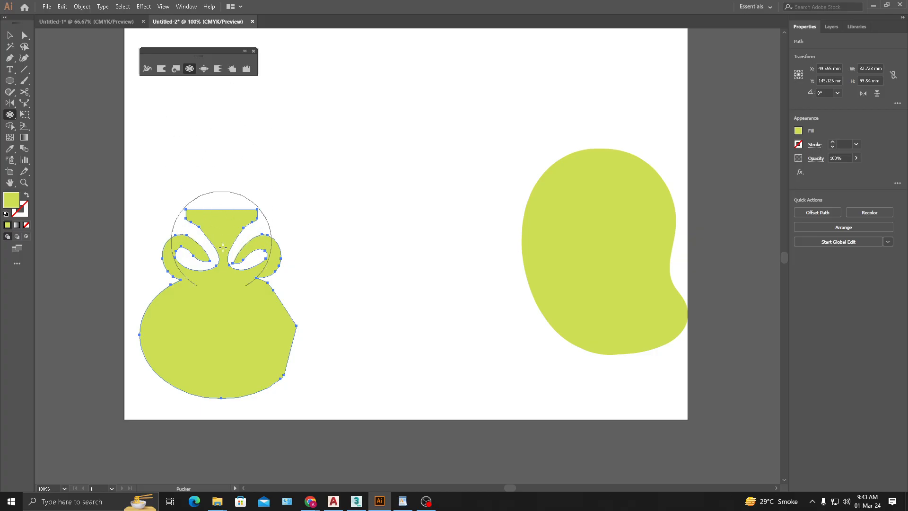
drag(223, 247, 223, 247)
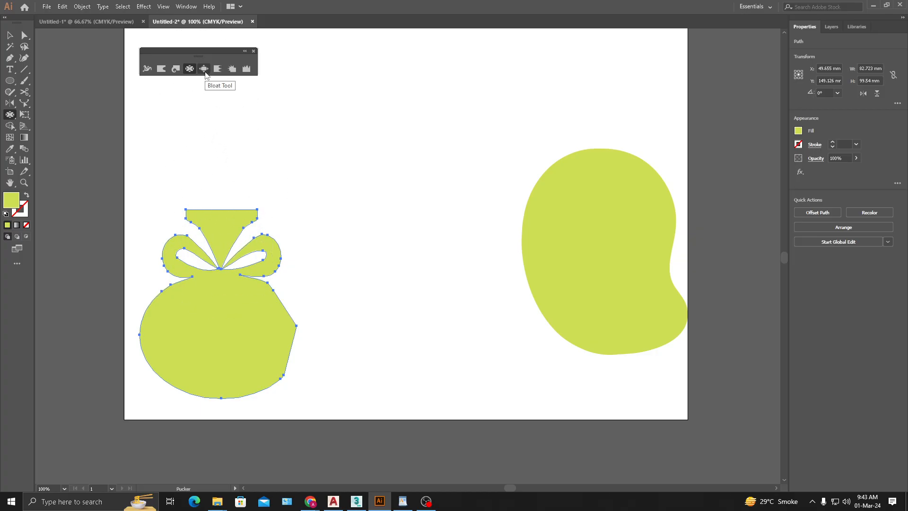
- Try the Bloat tool on the vase's neck and the body's right side, and undo back to the vase before its last neck pucker
click(204, 70)
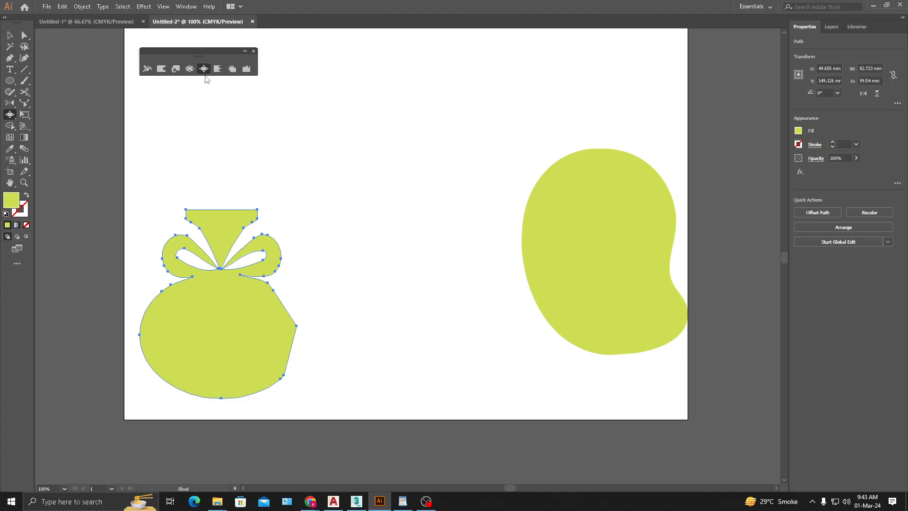
drag(221, 262, 218, 264)
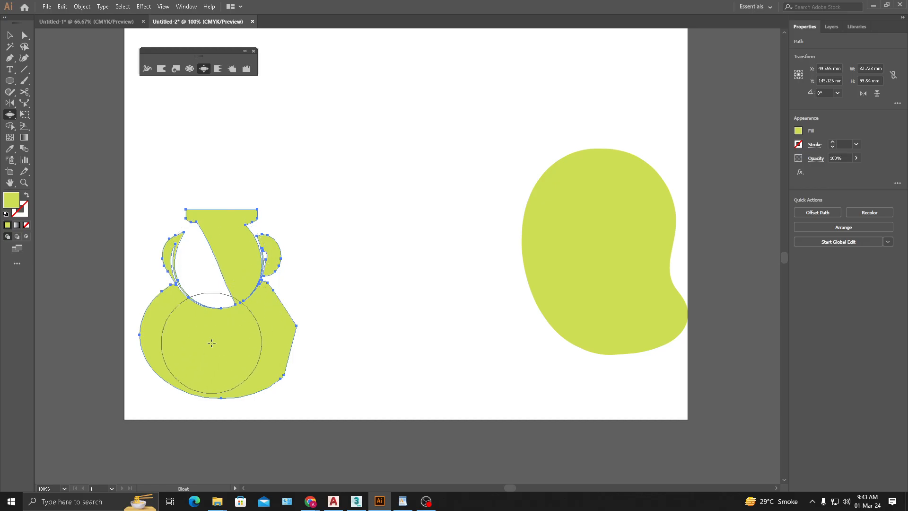
drag(290, 302, 290, 302)
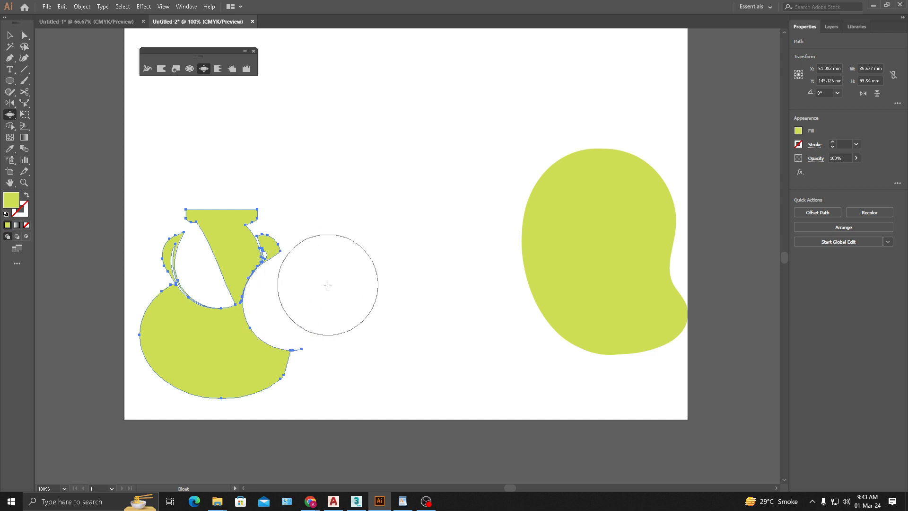
key(ctrl+z)
key(ctrl+z)
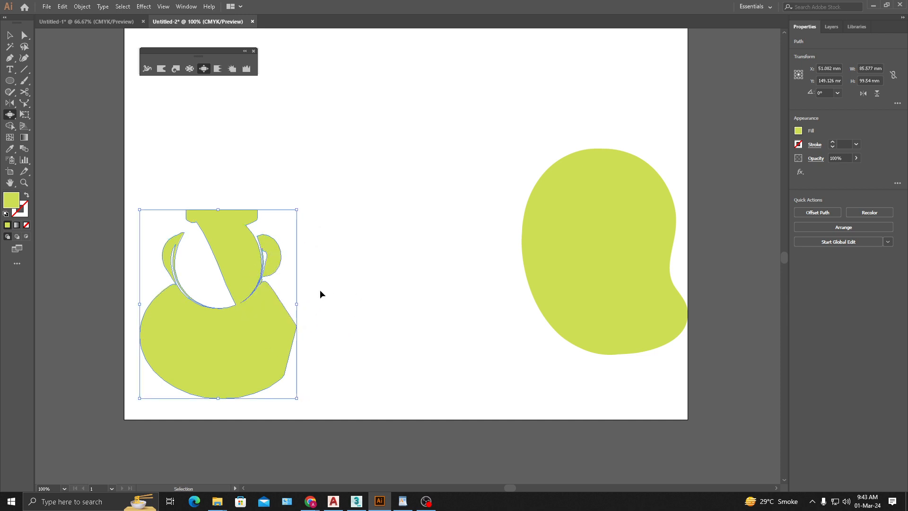
key(ctrl+z)
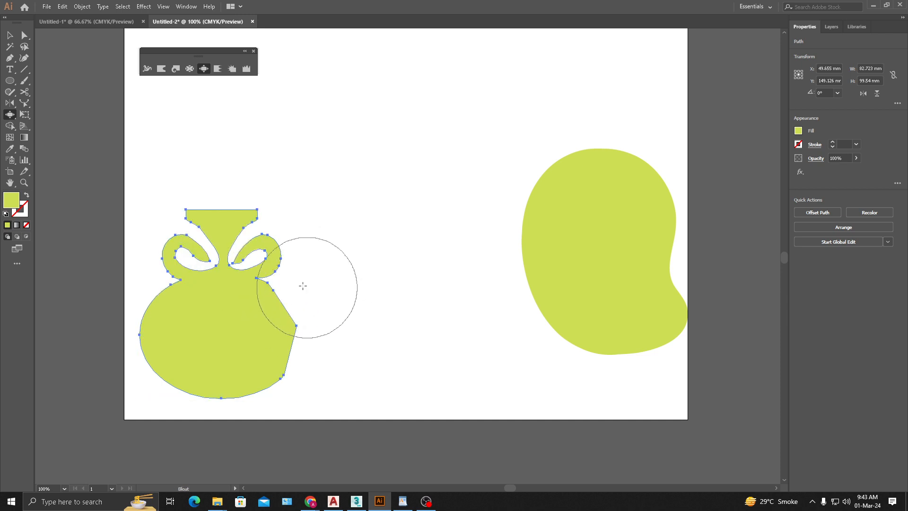
- Apply the Scallop tool at the vase body's upper right to spike the whole outline, and deselect the vase
click(219, 70)
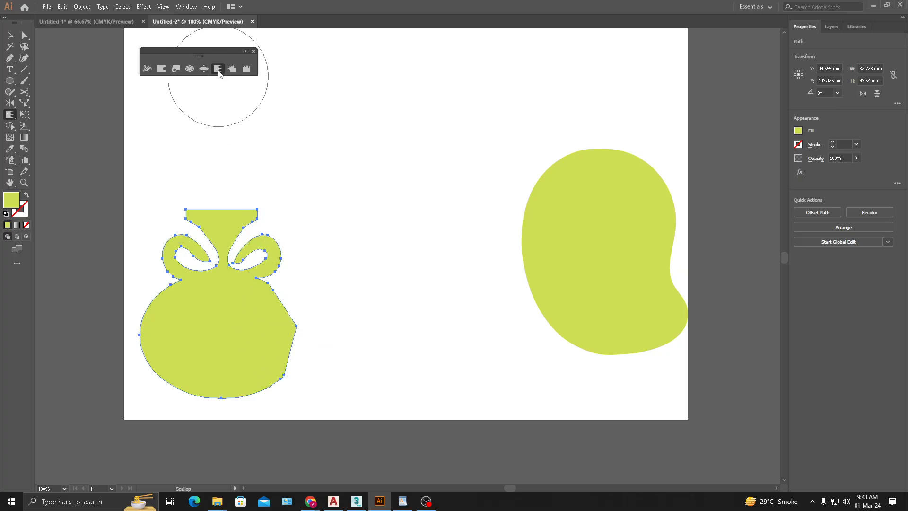
mouse_move(300, 286)
mouse_down()
mouse_move(282, 302)
mouse_move(292, 318)
mouse_move(281, 375)
mouse_move(255, 387)
mouse_move(192, 382)
mouse_move(159, 359)
mouse_move(162, 315)
mouse_move(190, 286)
mouse_move(196, 249)
mouse_move(215, 219)
mouse_move(246, 214)
mouse_move(262, 231)
mouse_move(297, 288)
mouse_up()
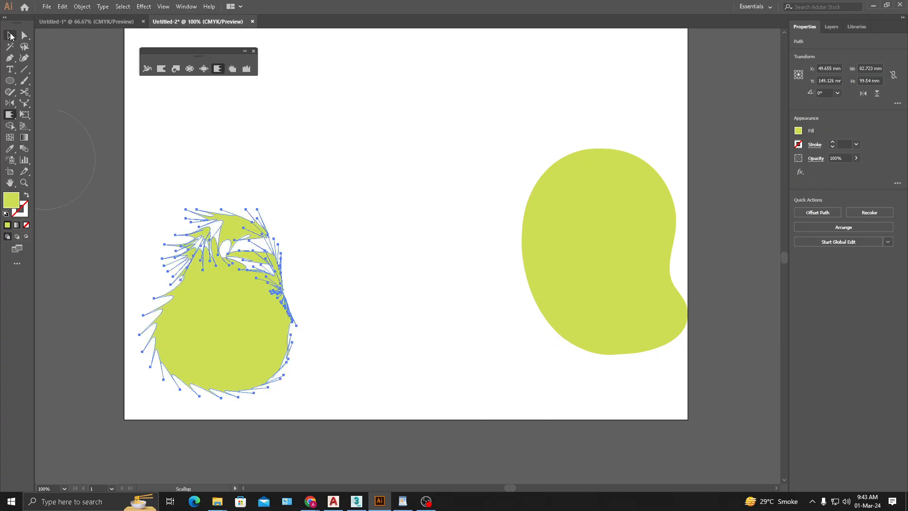
click(10, 35)
click(420, 326)
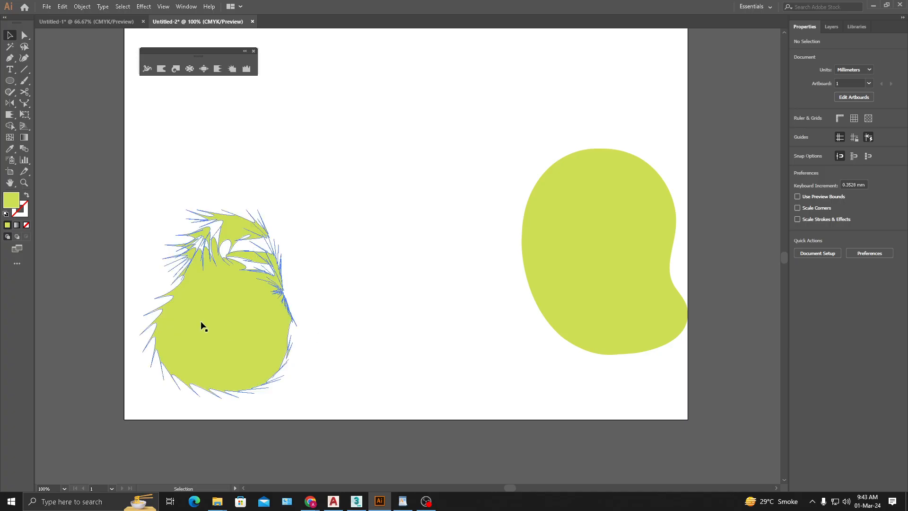
- Delete the vase and the kidney-shaped blob from the artboard
drag(200, 323, 189, 325)
key(Delete)
drag(559, 258, 466, 277)
key(Delete)
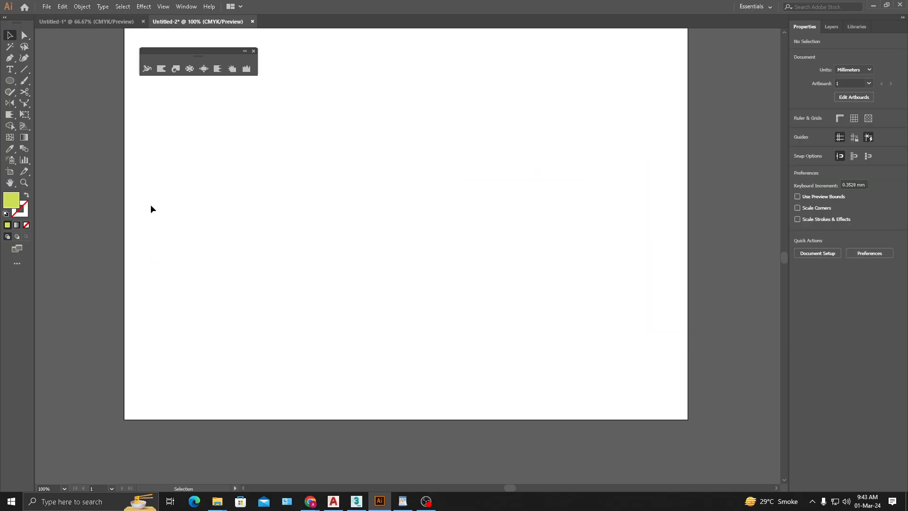
- Start a Pen tool path at the artboard's lower-left corner and run it straight up a short way along the left edge
click(11, 59)
click(10, 81)
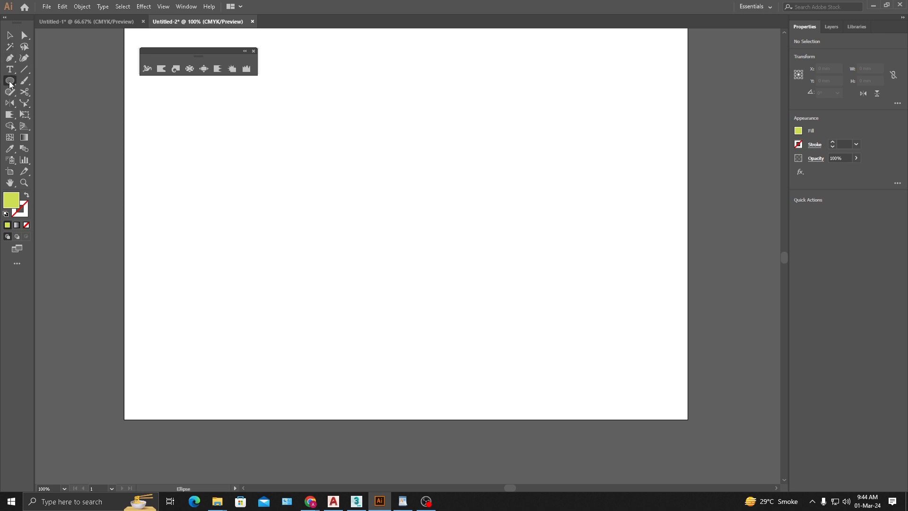
click(10, 83)
click(52, 81)
click(10, 58)
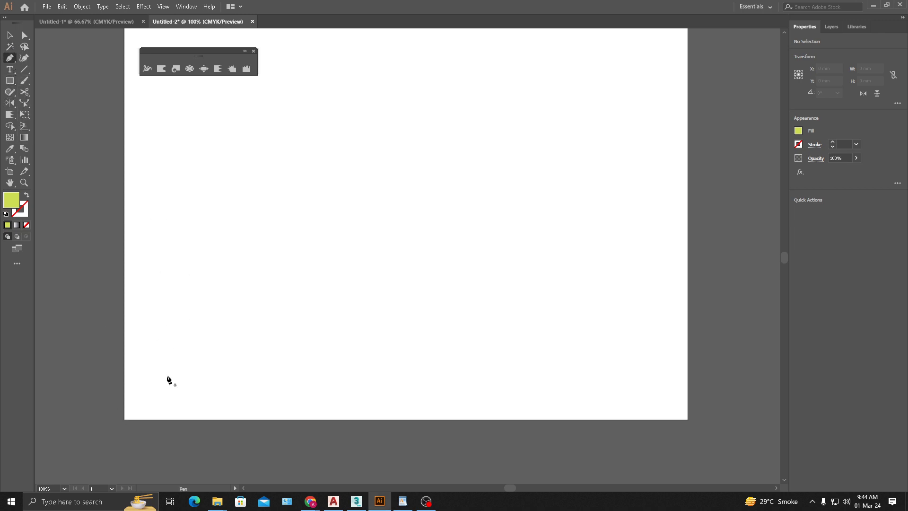
click(124, 418)
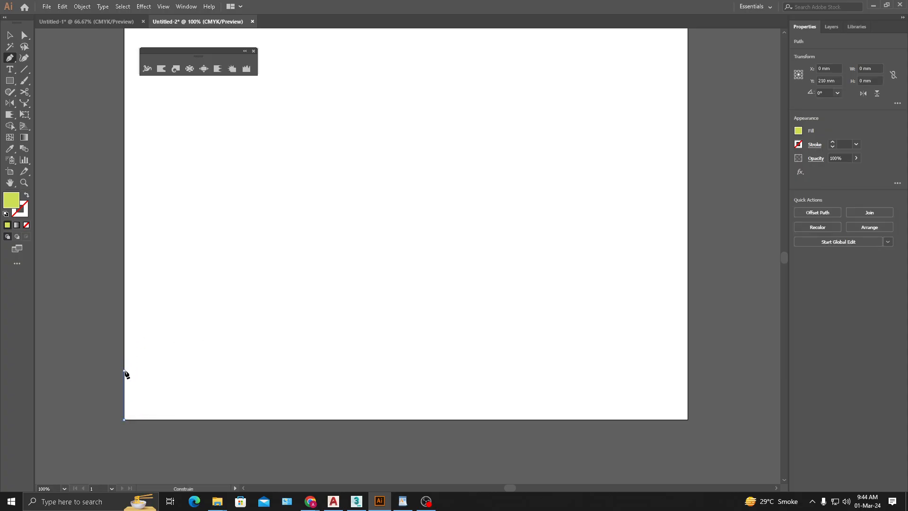
click(124, 370)
- Continue the path in gentle waves to the artboard's right edge and close it along the bottom, forming hills about 297 × 43 mm
drag(169, 363, 256, 362)
drag(317, 355, 398, 353)
drag(461, 356, 482, 357)
drag(540, 349, 561, 348)
drag(634, 338, 637, 338)
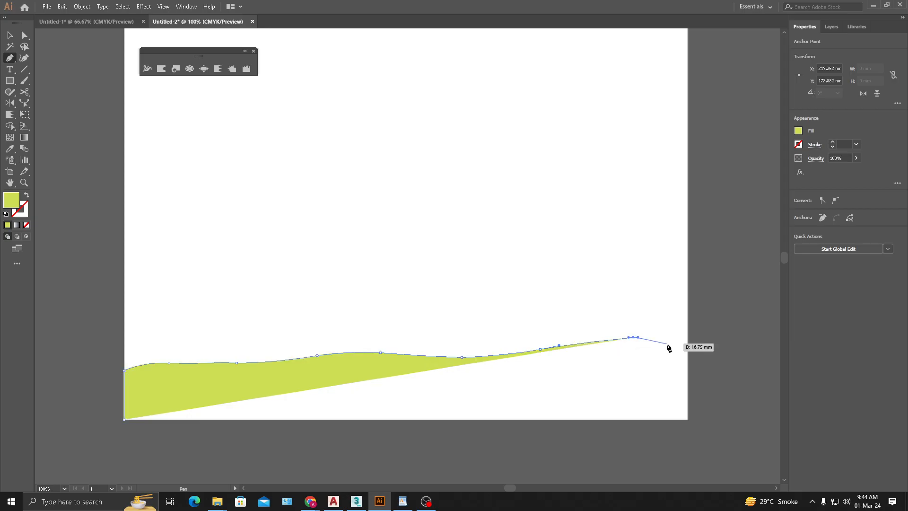
click(687, 349)
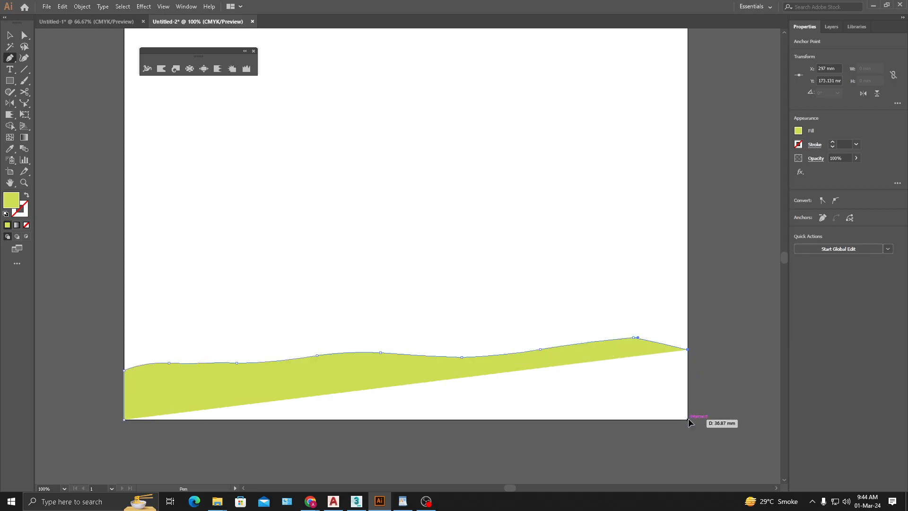
click(687, 419)
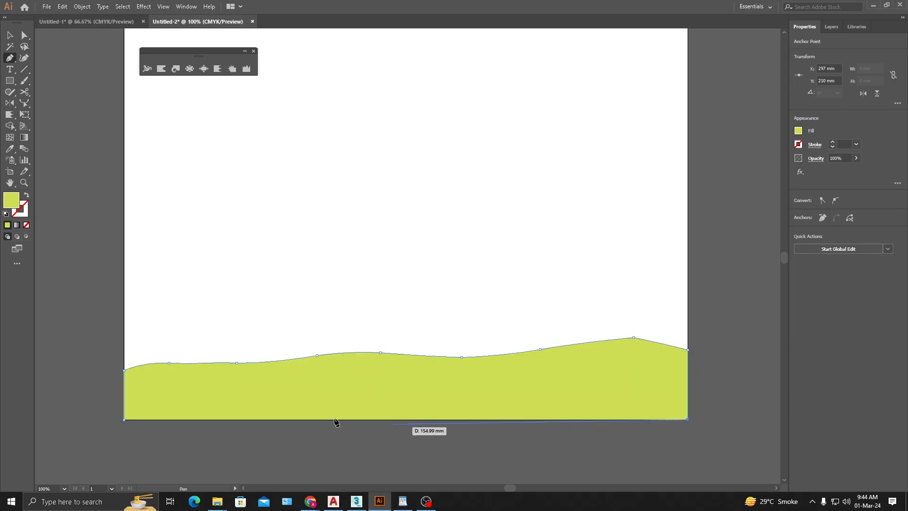
click(124, 419)
click(261, 178)
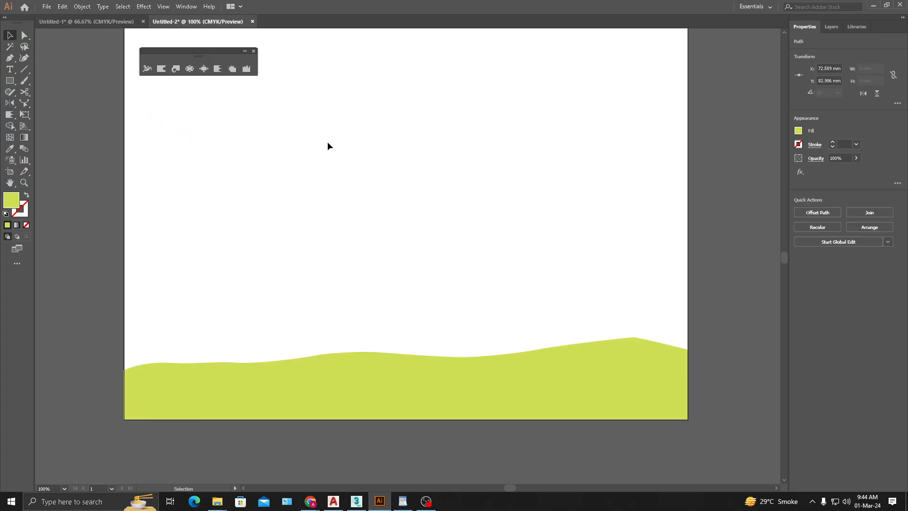
drag(222, 143, 325, 212)
key(Delete)
- Change the hill shape's fill to a near-black colour and deselect it
click(263, 384)
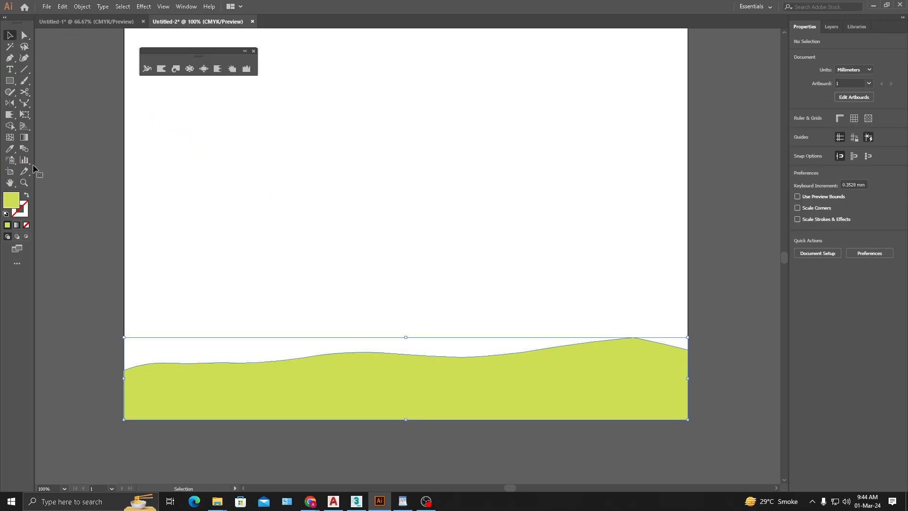
double_click(16, 200)
drag(189, 277, 175, 289)
click(405, 196)
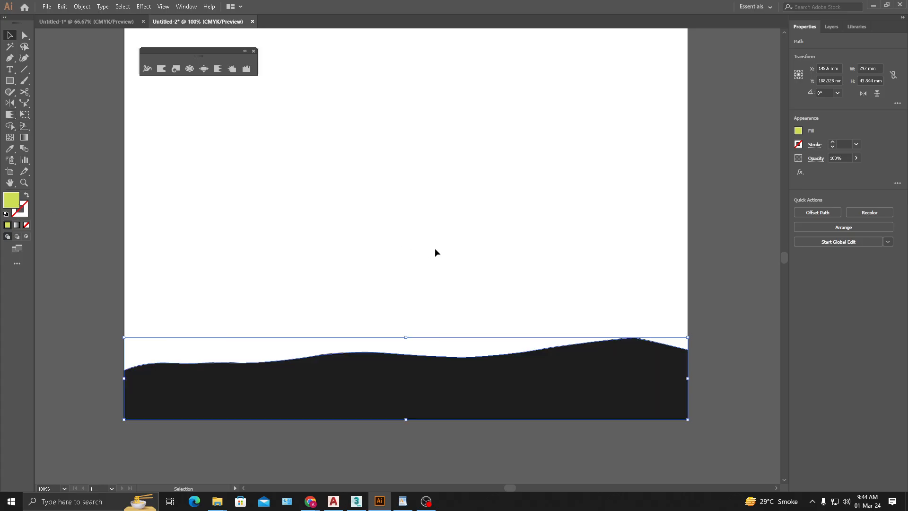
click(436, 251)
- Brush repeatedly along the hill shape's entire top edge with the Scallop tool to form grass-like spikes, and deselect the shape
click(330, 368)
click(218, 68)
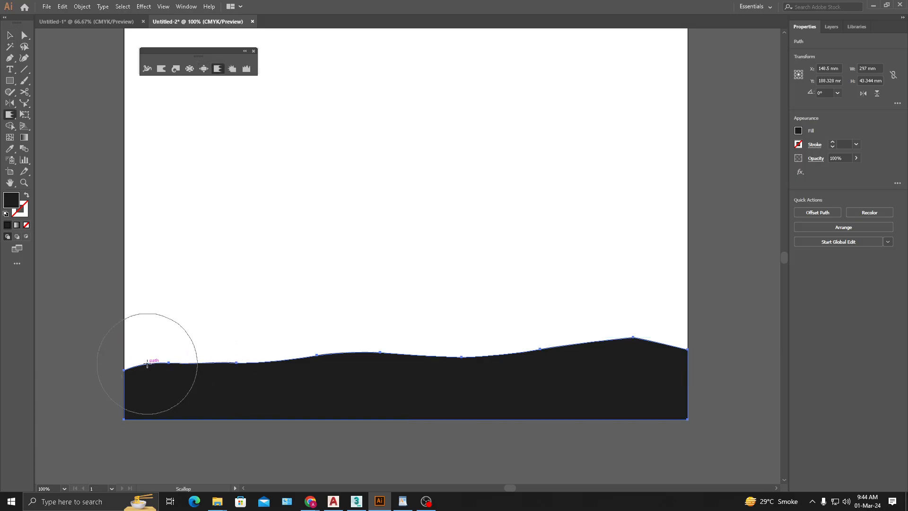
mouse_move(153, 360)
mouse_down()
mouse_move(192, 357)
mouse_move(198, 342)
mouse_move(251, 360)
mouse_move(279, 348)
mouse_move(330, 346)
mouse_up()
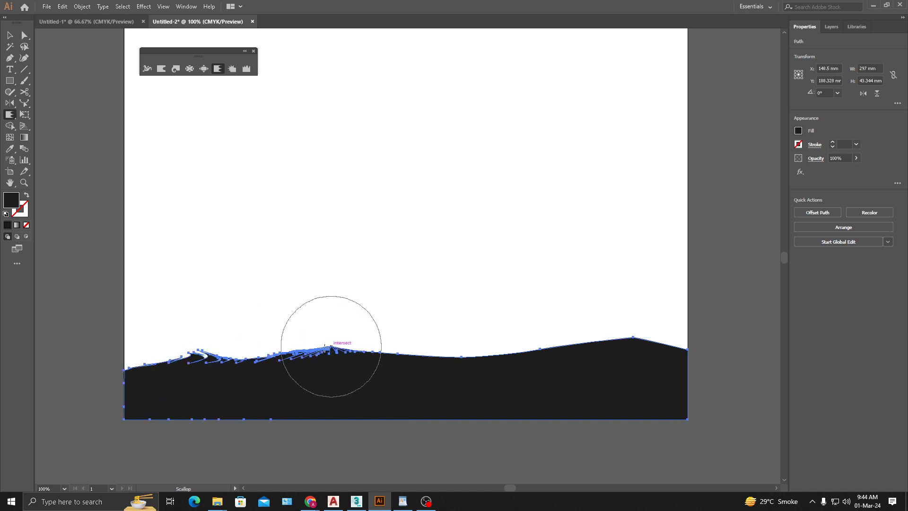
scroll(194, 367, up, 3)
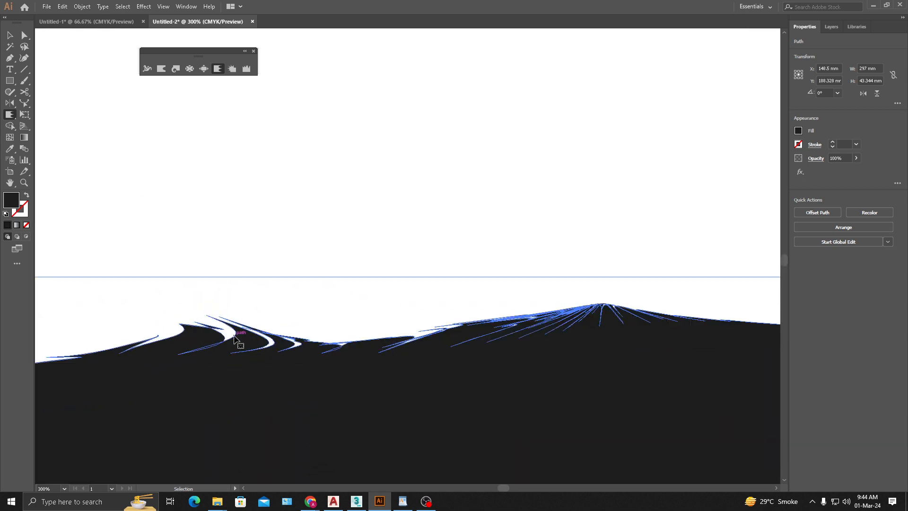
mouse_move(223, 331)
mouse_down()
mouse_move(232, 333)
mouse_move(221, 329)
mouse_move(240, 318)
mouse_move(81, 336)
mouse_move(441, 315)
mouse_move(387, 326)
mouse_up()
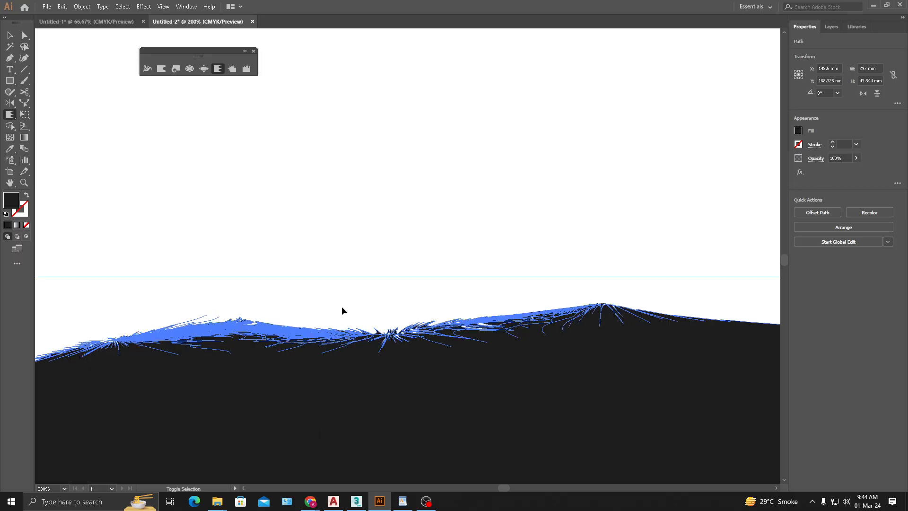
scroll(342, 305, down, 1)
mouse_move(616, 290)
mouse_down()
mouse_move(693, 304)
mouse_move(669, 304)
mouse_up()
drag(651, 267, 184, 293)
mouse_move(242, 360)
mouse_down()
mouse_move(276, 322)
mouse_move(316, 347)
mouse_move(302, 326)
mouse_move(218, 322)
mouse_move(481, 304)
mouse_move(415, 334)
mouse_move(373, 331)
mouse_move(482, 341)
mouse_move(323, 358)
mouse_move(406, 347)
mouse_move(519, 293)
mouse_move(497, 310)
mouse_move(563, 322)
mouse_move(510, 328)
mouse_move(567, 299)
mouse_up()
mouse_move(631, 299)
mouse_down()
mouse_move(405, 268)
mouse_move(517, 288)
mouse_move(440, 296)
mouse_up()
mouse_move(440, 296)
mouse_down()
mouse_move(326, 287)
mouse_move(184, 310)
mouse_move(353, 288)
mouse_move(466, 286)
mouse_move(503, 307)
mouse_up()
drag(409, 315, 780, 311)
drag(395, 307, 197, 293)
drag(122, 329, 128, 331)
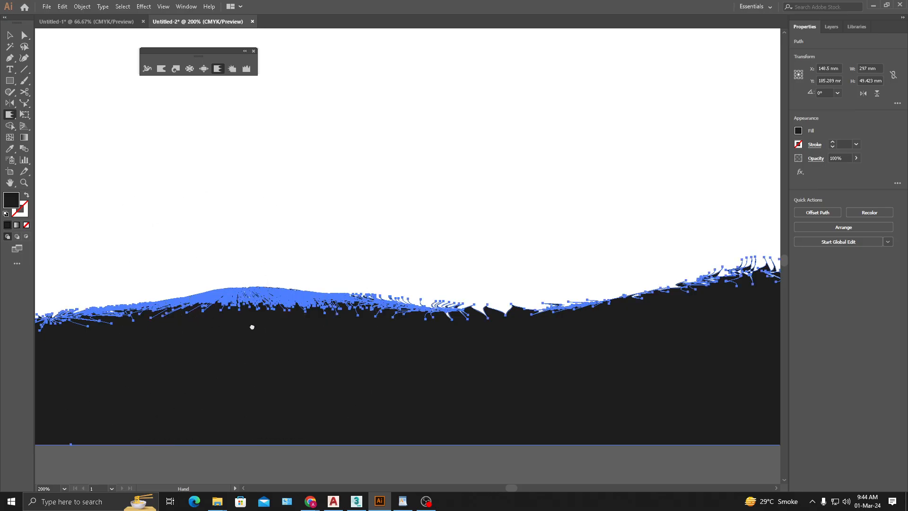
drag(78, 318, 348, 300)
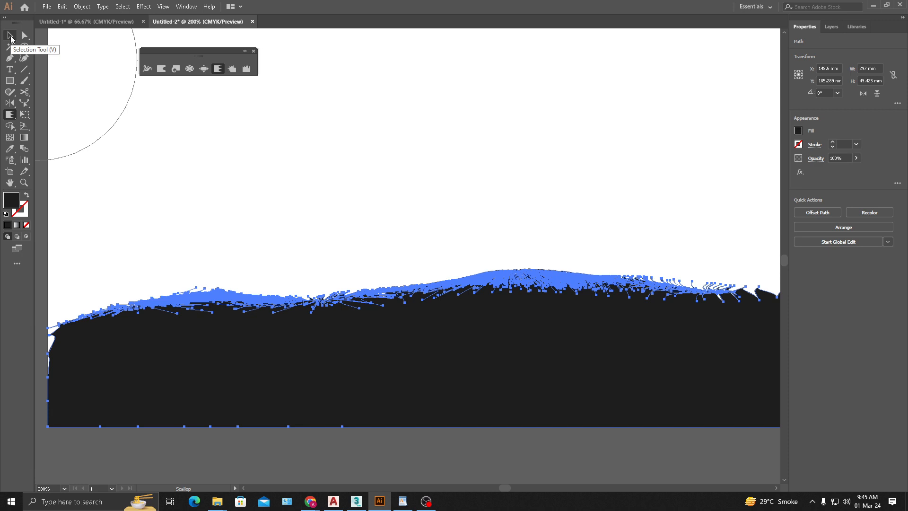
click(10, 36)
click(421, 191)
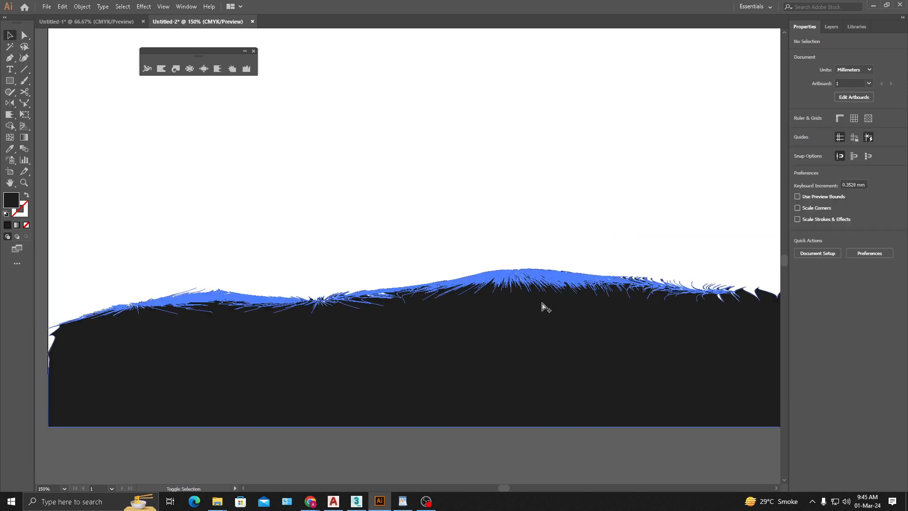
- Widen the hill shape evenly from its centre until it extends slightly past both sides of the artboard, and deselect it
key(ctrl+minus)
drag(688, 375, 530, 394)
click(665, 344)
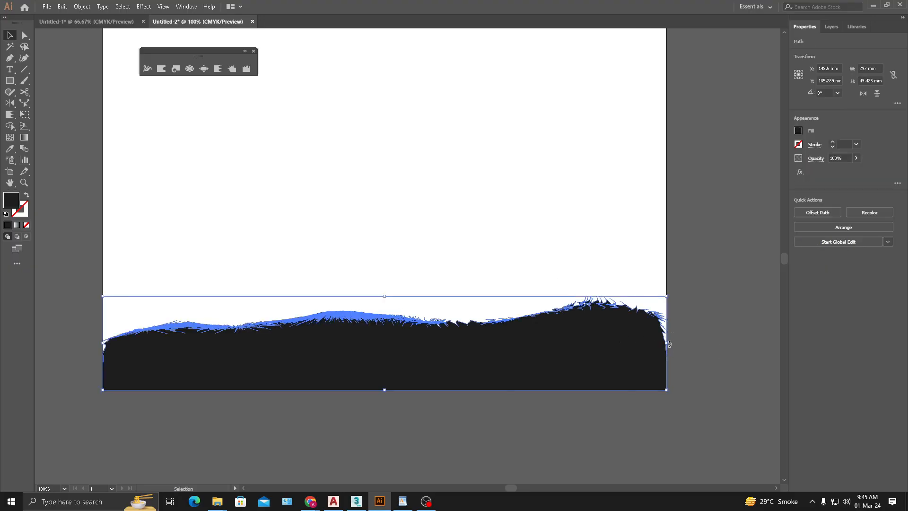
drag(667, 345, 676, 343)
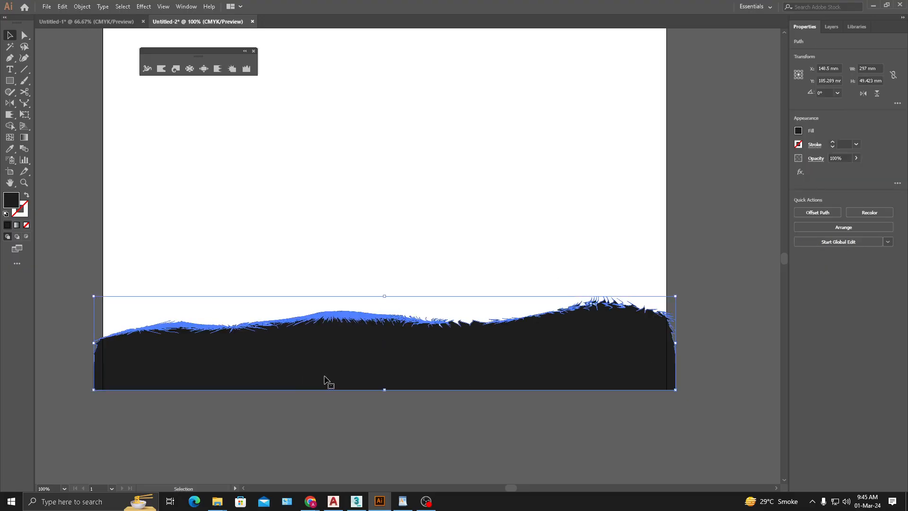
click(70, 270)
drag(112, 209, 163, 220)
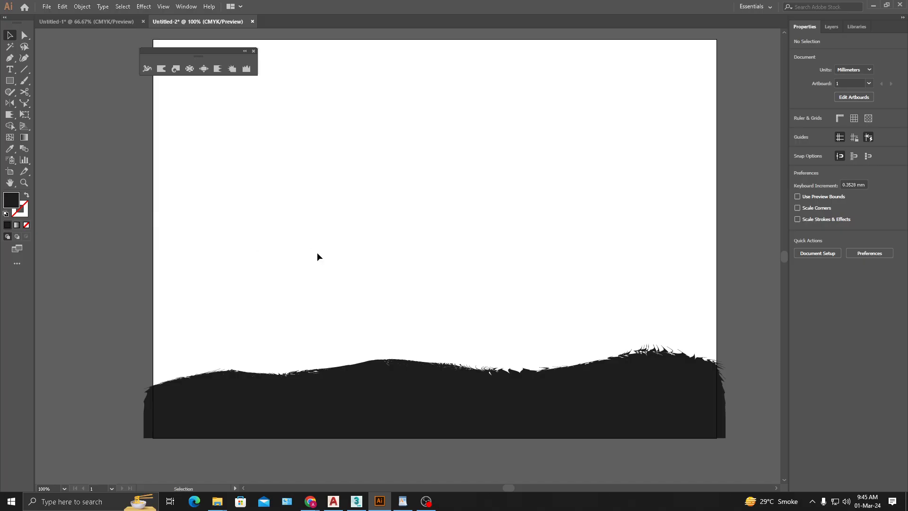
scroll(648, 392, up, 1)
scroll(357, 237, down, 1)
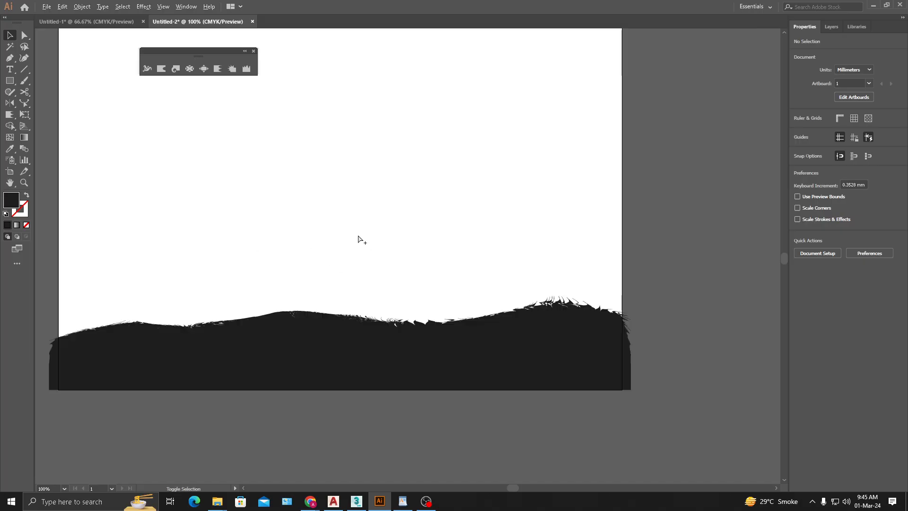
- Paint a wavy hill outline and a nearly straight baseline across the middle of the artboard with the Paintbrush tool
key(b)
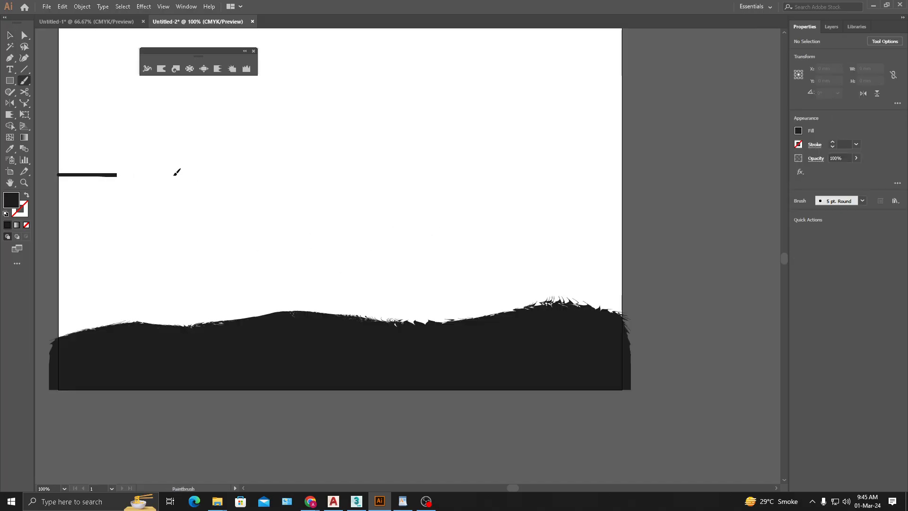
drag(174, 176, 580, 179)
drag(272, 185, 351, 195)
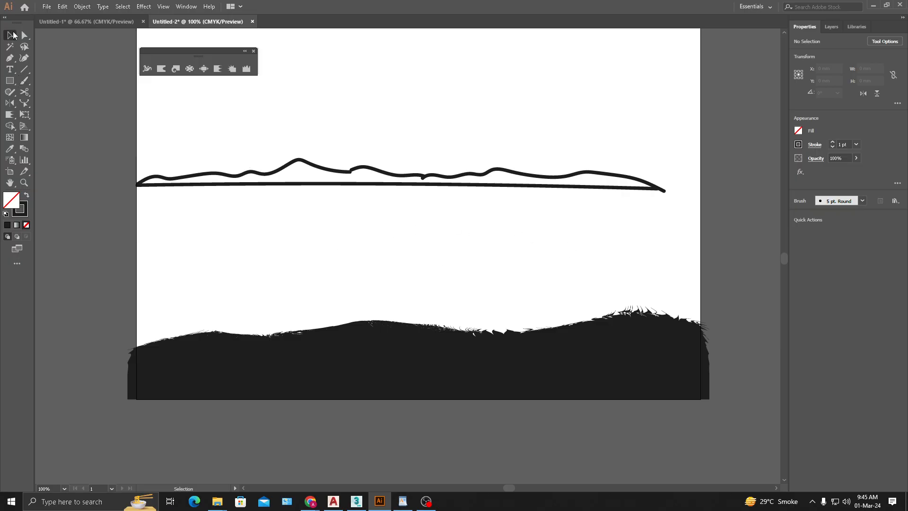
- Delete the painted wavy outline and baseline strokes above the hill shape
click(11, 35)
drag(548, 226, 563, 208)
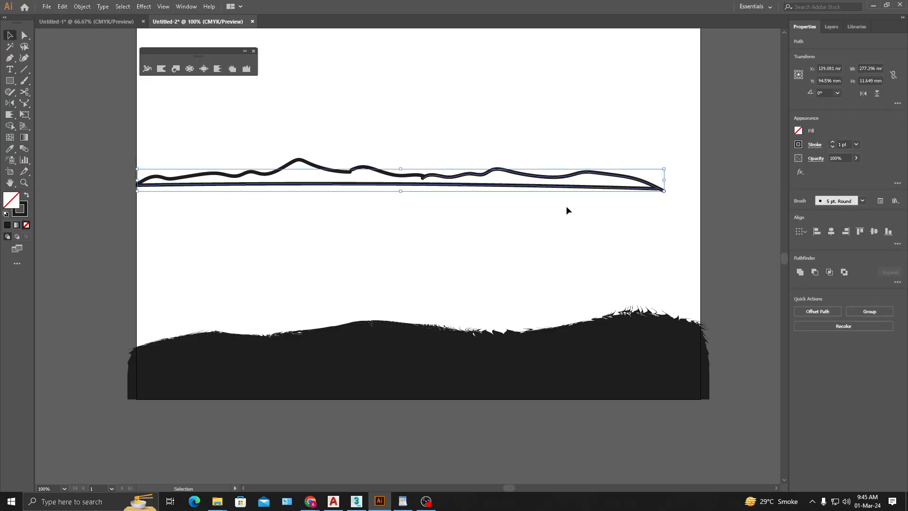
key(Delete)
drag(483, 160, 359, 206)
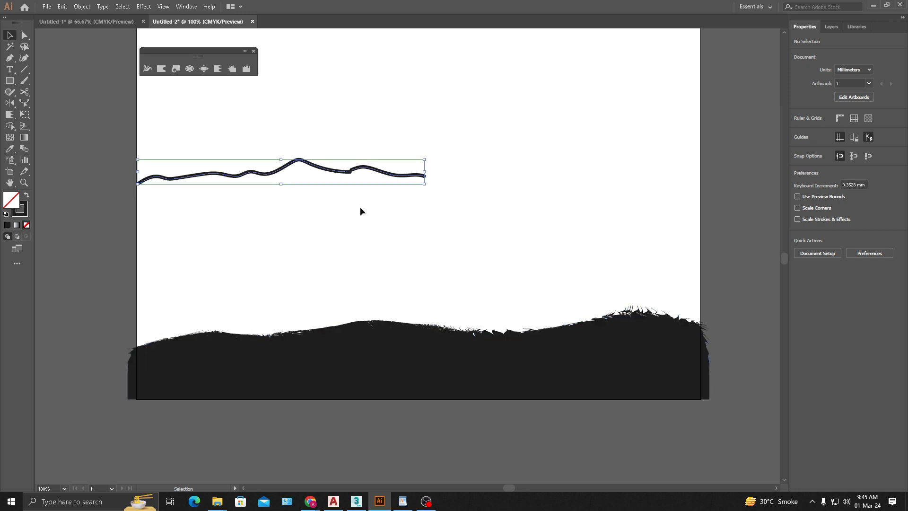
key(Delete)
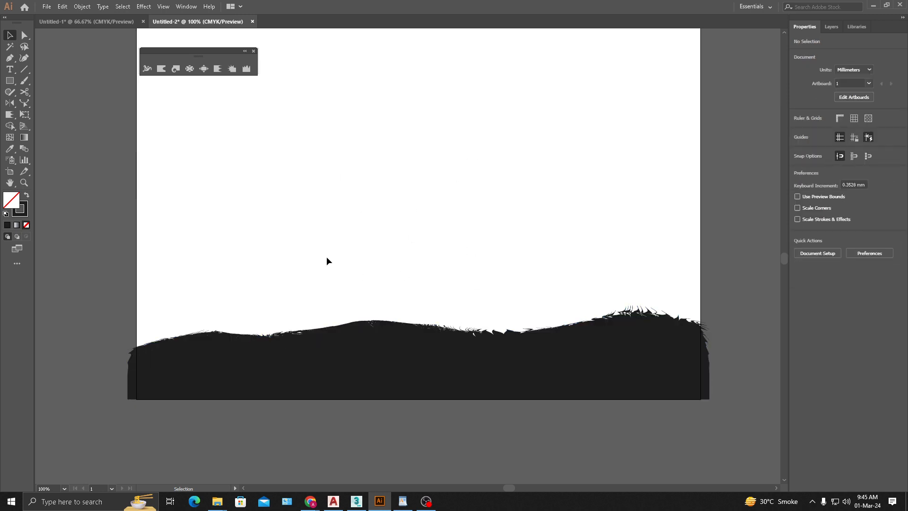
- Delete the grassy hill shape and draw a dark upright rectangle about 51 × 108 mm near the artboard's centre
click(324, 349)
click(194, 289)
click(351, 364)
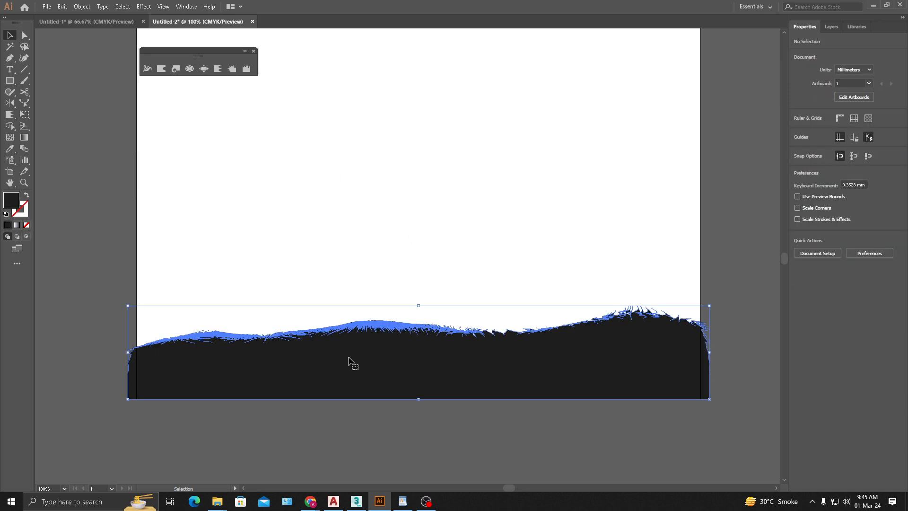
key(Delete)
drag(373, 167, 468, 372)
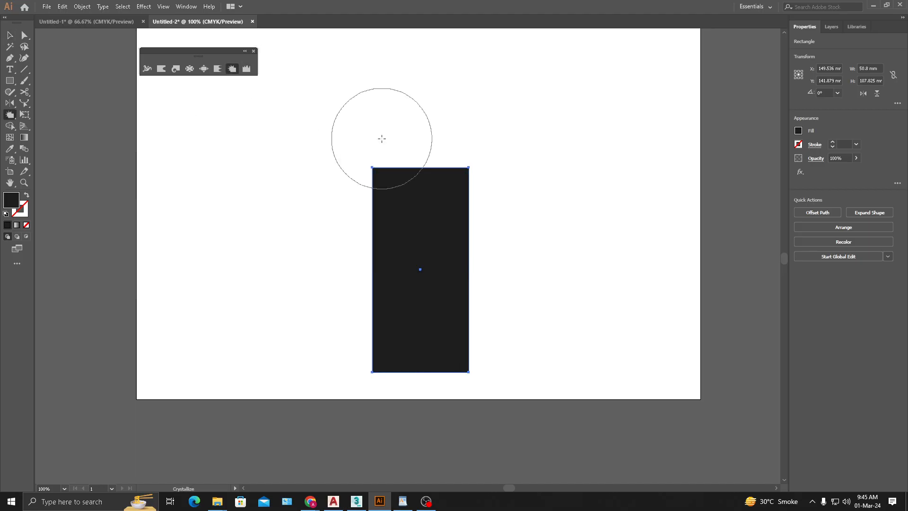
- Configure the Crystallize tool with a brush width and height of 25 mm and a detail of 5
double_click(232, 69)
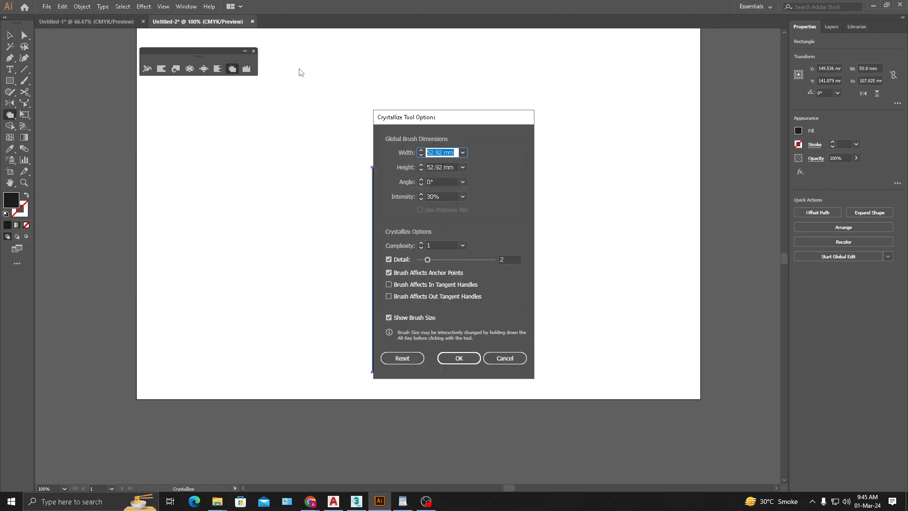
drag(464, 121, 316, 121)
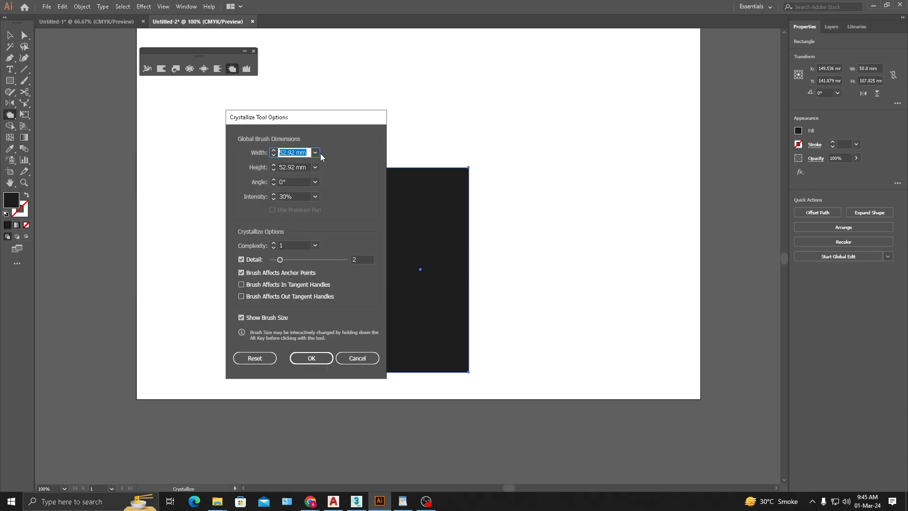
text(25)
key(Tab)
key(Tab)
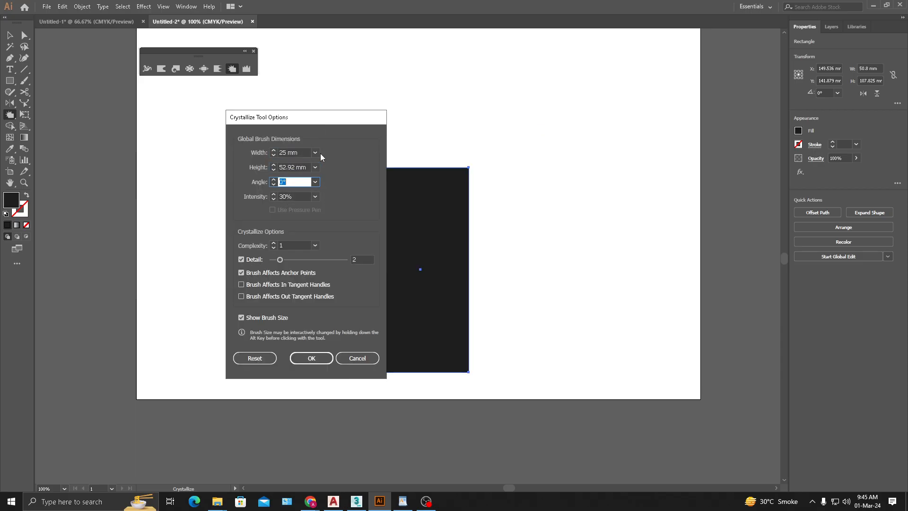
key(shift+Tab)
text(25)
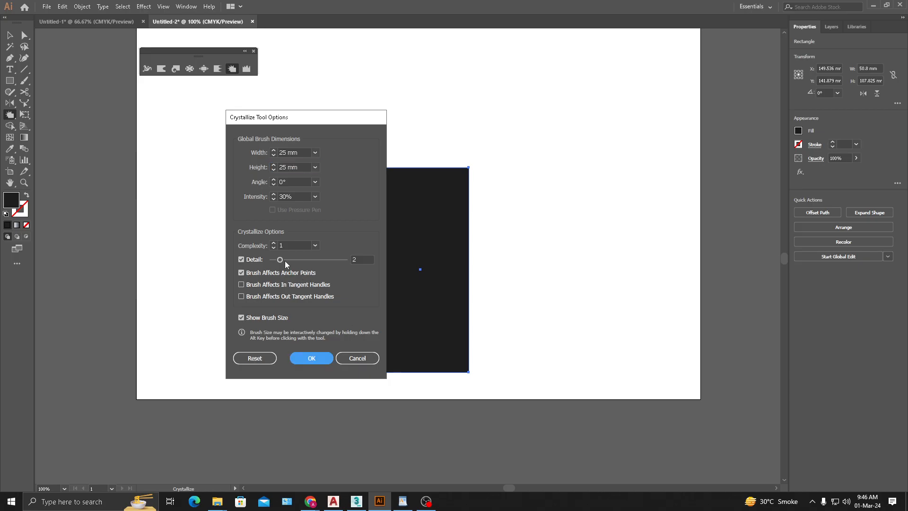
drag(284, 261, 293, 259)
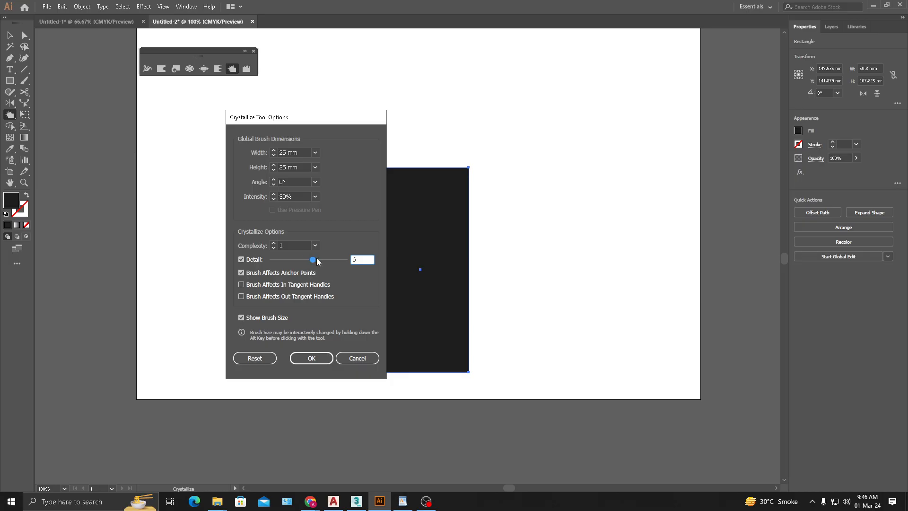
key(Return)
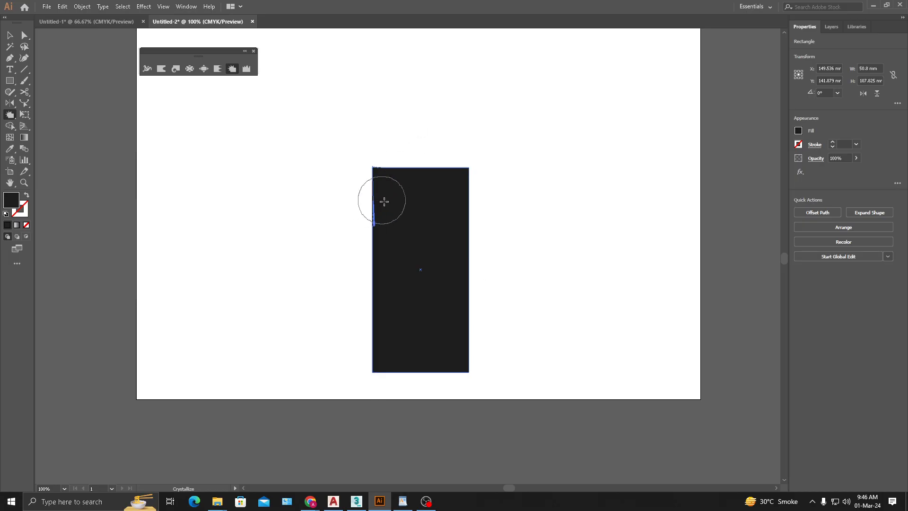
- Apply Crystallize inside the rectangle's upper-left corner, and try a pass along its top edge before undoing that pass
drag(384, 201, 384, 202)
scroll(416, 174, up, 2)
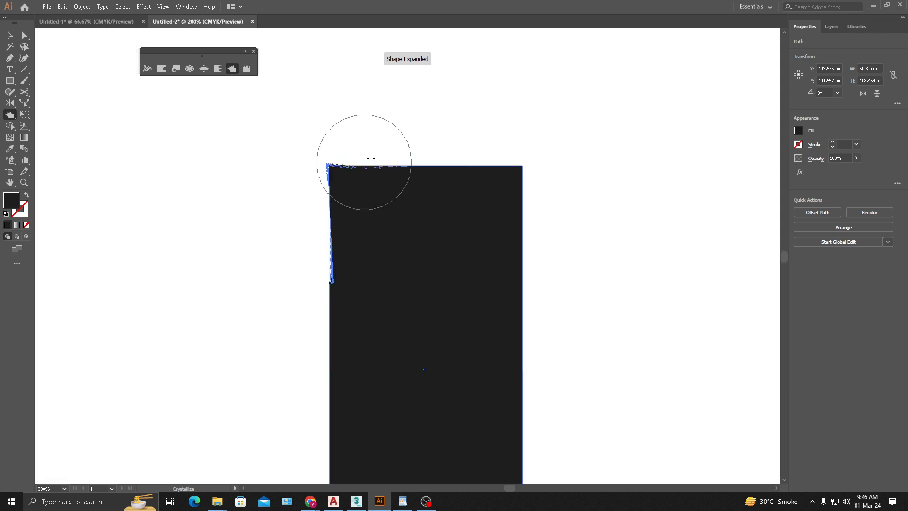
mouse_move(365, 162)
mouse_down()
mouse_move(491, 156)
mouse_move(523, 203)
mouse_up()
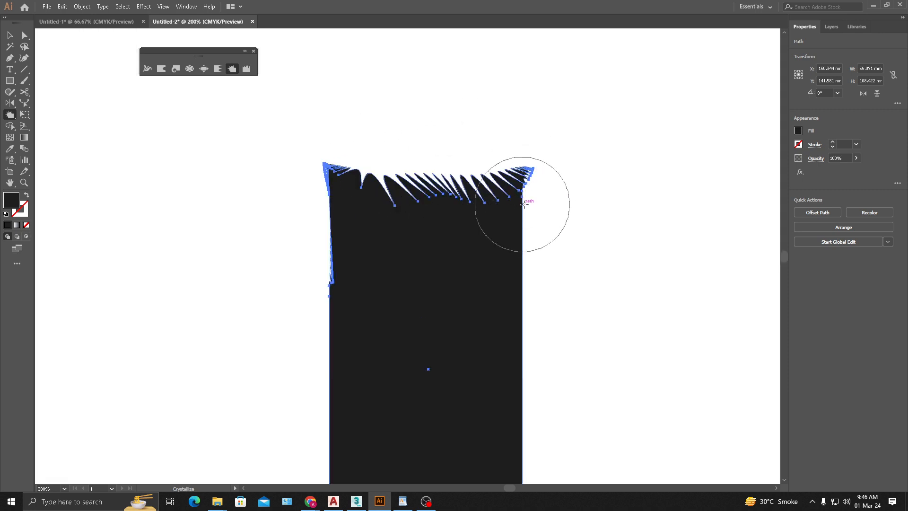
key(ctrl+z)
- Brush the Crystallize tool along the rectangle's top edge and upper sides to form outward spikes, and deselect the shape
mouse_move(436, 190)
mouse_down()
mouse_move(421, 165)
mouse_move(466, 171)
mouse_up()
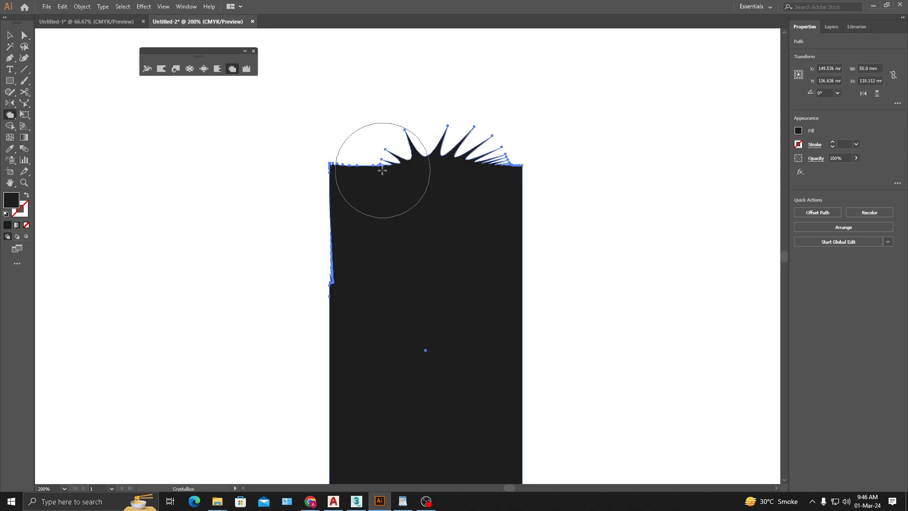
drag(381, 169, 388, 174)
mouse_move(359, 227)
mouse_down()
mouse_move(328, 215)
mouse_move(334, 283)
mouse_move(346, 290)
mouse_up()
mouse_move(491, 239)
mouse_down()
mouse_move(511, 233)
mouse_move(504, 373)
mouse_up()
drag(348, 351, 328, 358)
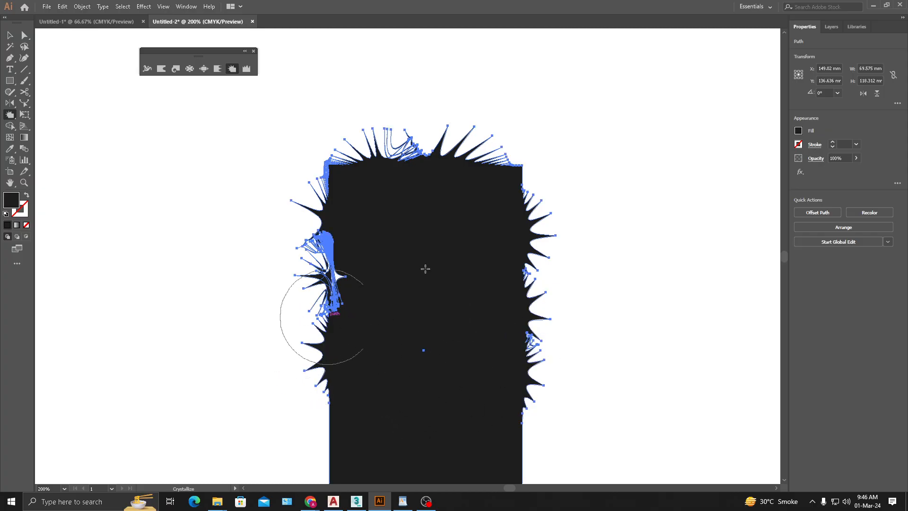
scroll(451, 255, down, 1)
click(15, 36)
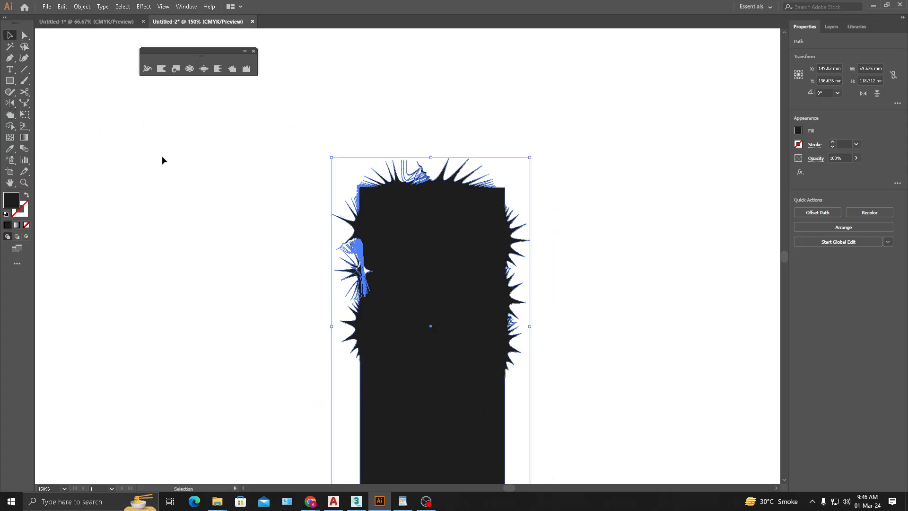
click(162, 157)
drag(162, 157, 186, 208)
- Draw a dark ellipse about 59 × 27 mm above the spiky rectangle and move it to the rectangle's upper right
click(11, 80)
drag(10, 82, 28, 105)
drag(457, 94, 625, 169)
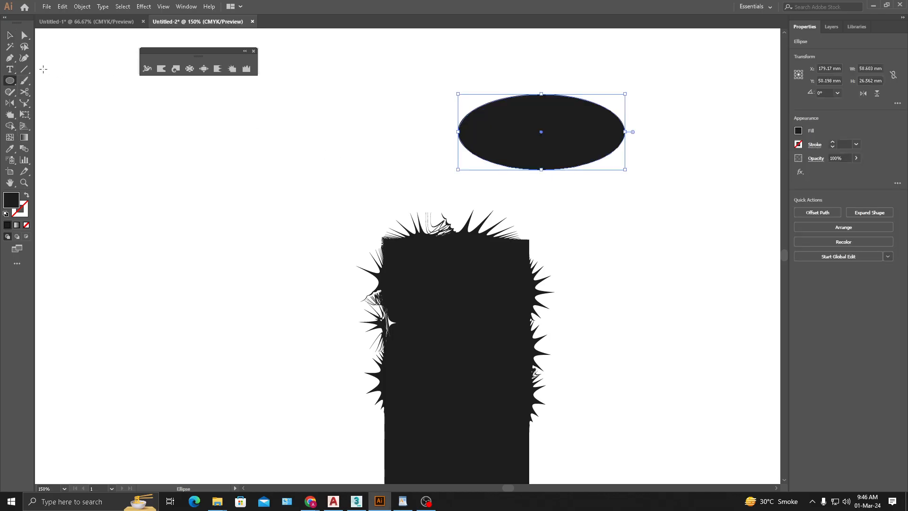
click(227, 140)
drag(562, 150, 413, 248)
drag(454, 219, 538, 222)
drag(590, 326, 513, 233)
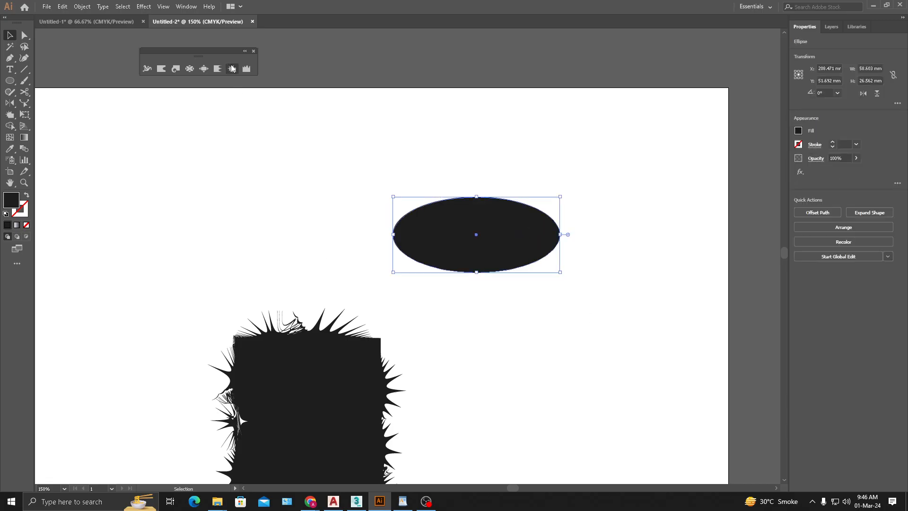
- Brush the Crystallize tool around the ellipse to turn its outline into spikes, and deselect it
click(231, 69)
click(464, 206)
mouse_move(449, 213)
mouse_down()
mouse_move(427, 222)
mouse_move(437, 242)
mouse_move(419, 243)
mouse_move(525, 246)
mouse_move(535, 229)
mouse_move(517, 221)
mouse_move(476, 241)
mouse_move(476, 264)
mouse_move(451, 250)
mouse_move(434, 255)
mouse_move(490, 220)
mouse_move(472, 205)
mouse_move(436, 205)
mouse_move(412, 226)
mouse_up()
click(10, 35)
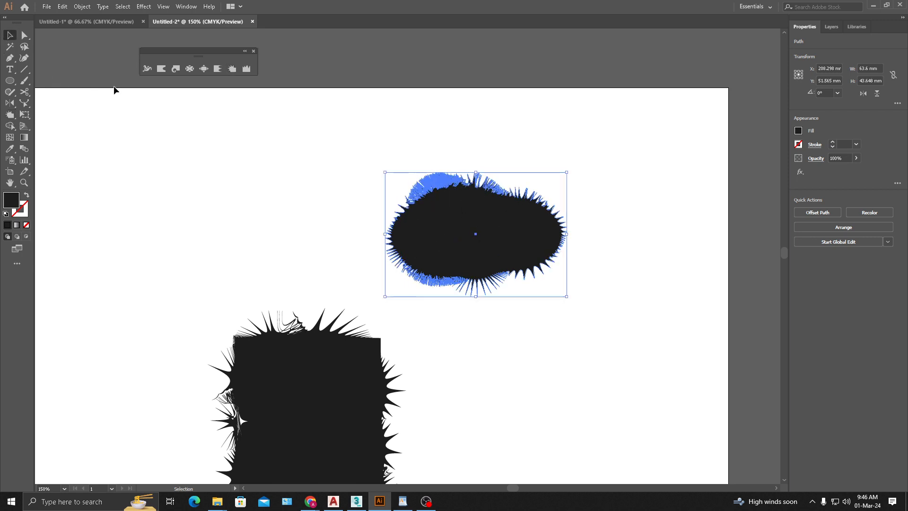
click(711, 298)
- Reposition the spiky ellipse near the artboard's upper-right area and delete it
scroll(570, 293, down, 2)
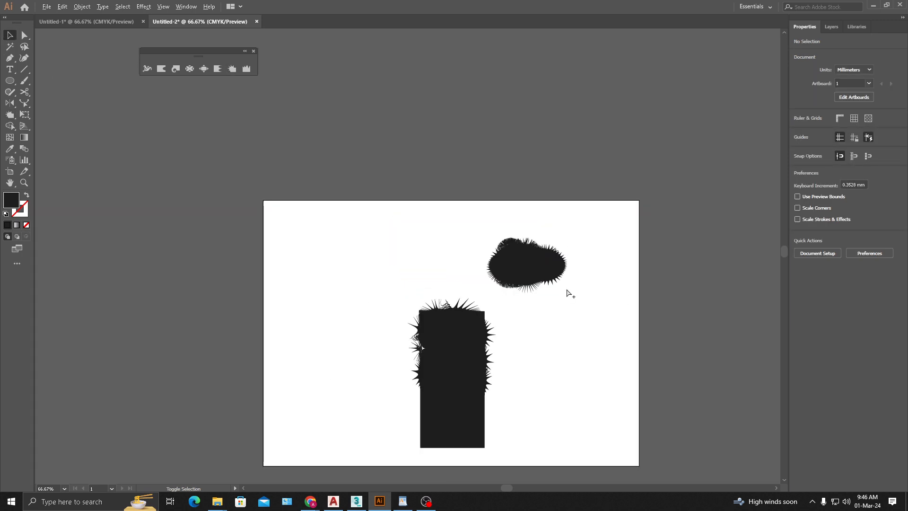
drag(536, 276, 563, 284)
click(609, 322)
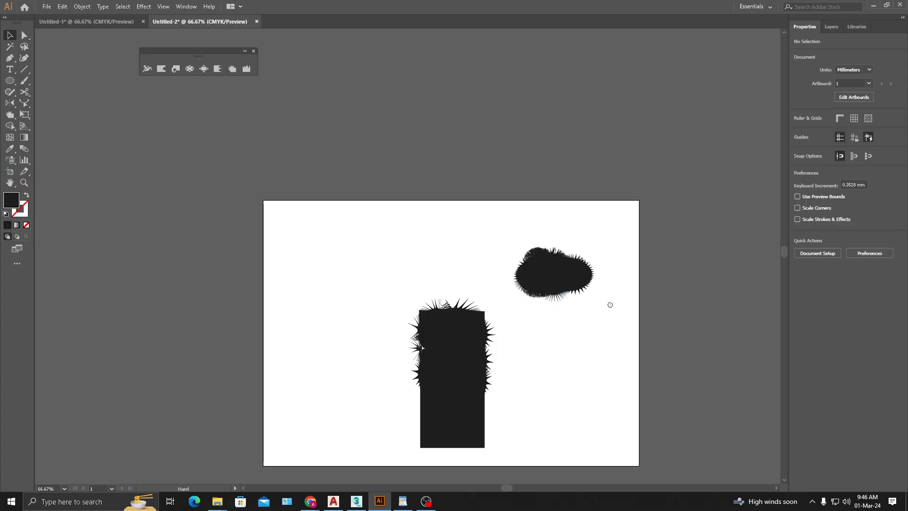
drag(608, 305, 634, 220)
scroll(450, 219, up, 2)
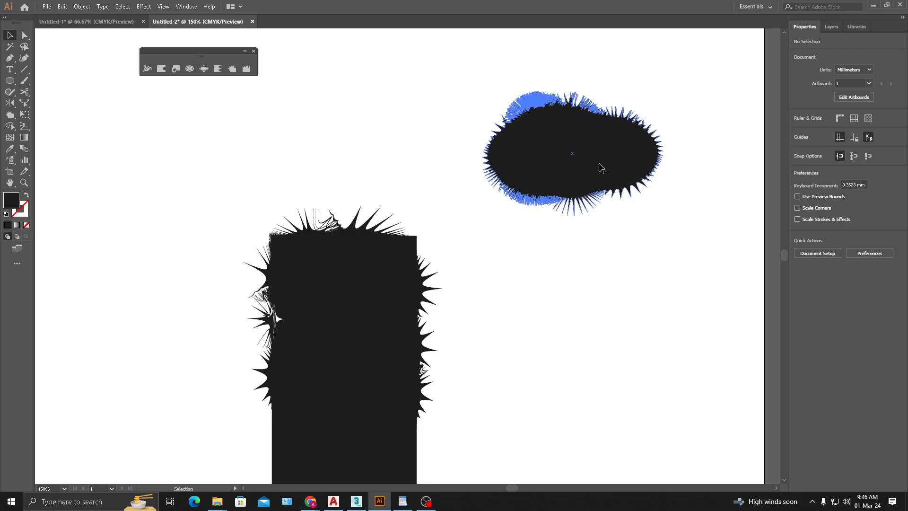
drag(599, 166, 546, 149)
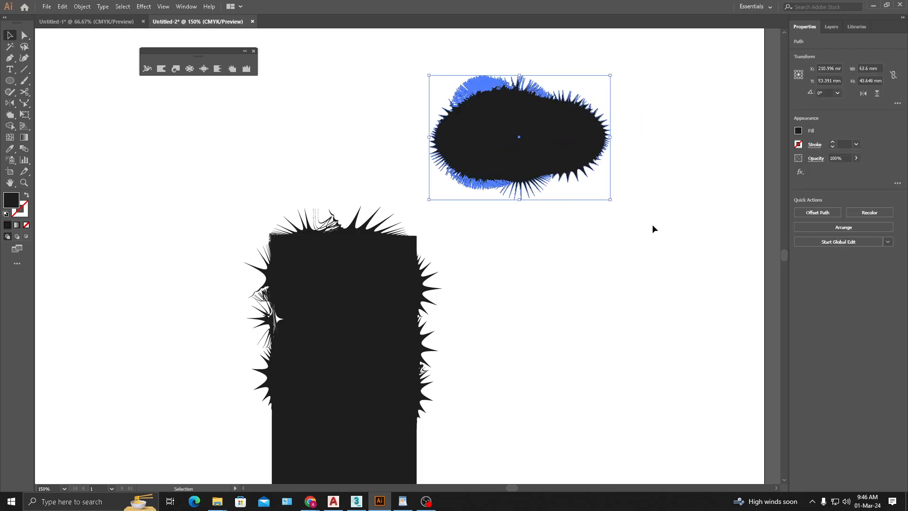
key(Delete)
drag(485, 250, 503, 203)
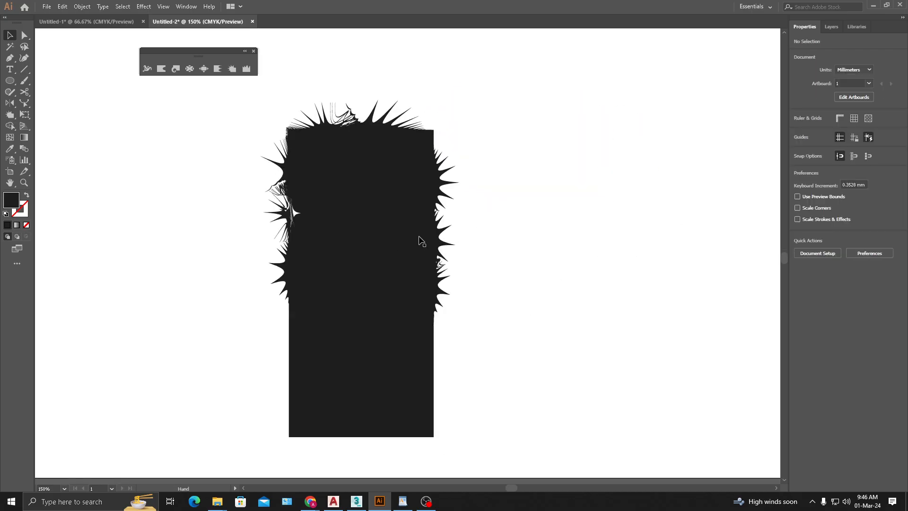
- Draw a small dark five-pointed star to the left of the spiky rectangle
click(16, 70)
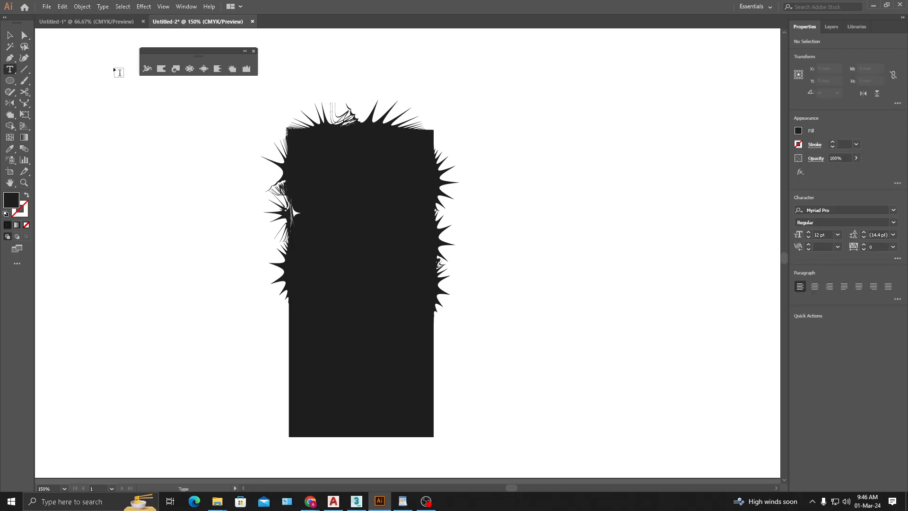
drag(12, 83, 52, 126)
mouse_move(169, 214)
mouse_down()
mouse_move(201, 222)
mouse_move(169, 190)
mouse_move(166, 207)
mouse_up()
- Crystallize the star into a spiky burst about 23 × 23 mm and deselect it
click(230, 68)
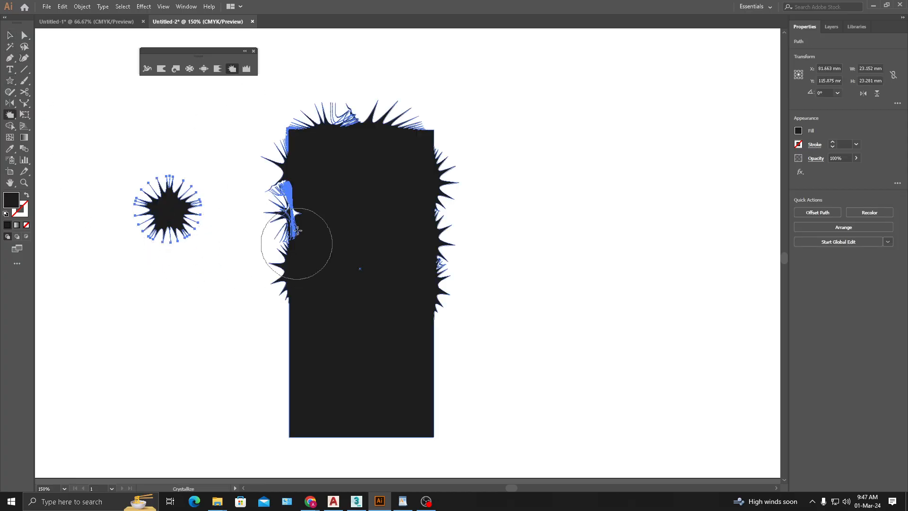
drag(297, 230, 297, 231)
click(10, 38)
click(265, 189)
drag(265, 190, 392, 243)
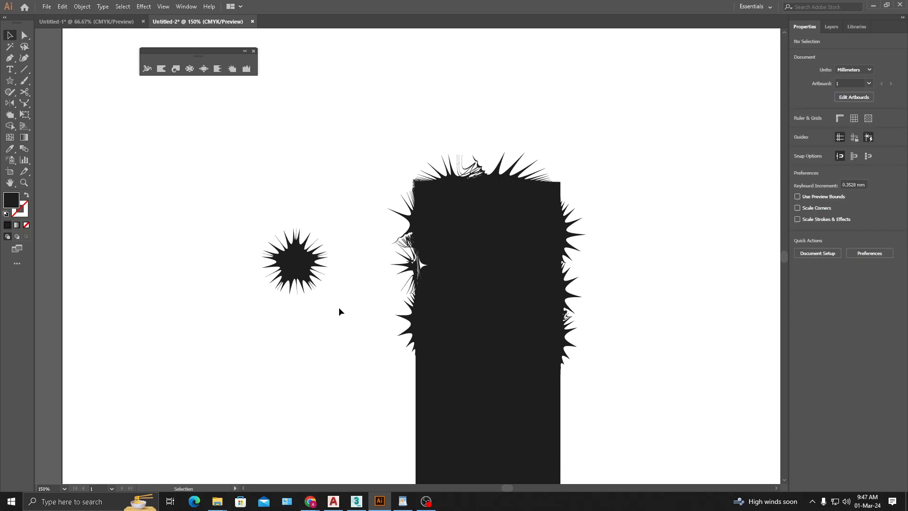
- Move the spiky star about 6 mm to the left and 12 mm down beside the rectangle
drag(249, 276, 250, 276)
drag(342, 273, 187, 263)
click(227, 273)
click(227, 266)
click(184, 239)
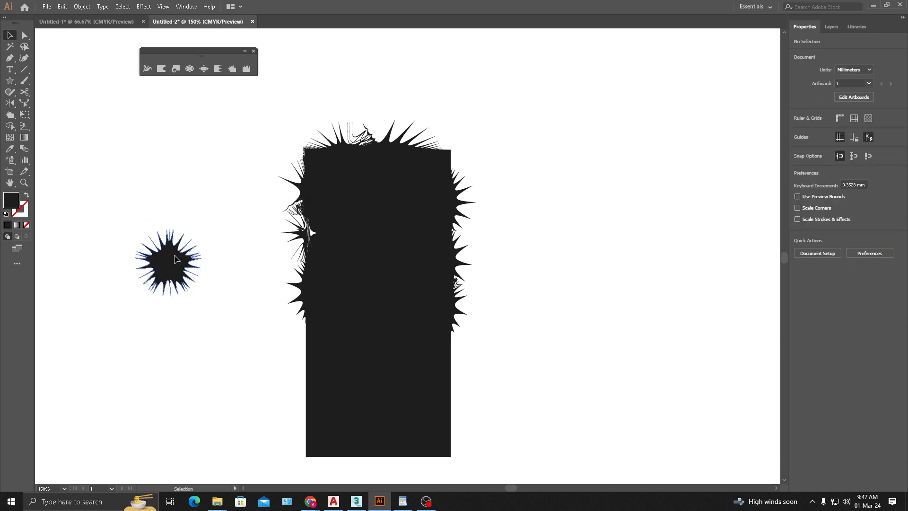
- Apply the Wrinkle tool to the spiky star to distort its points
click(233, 69)
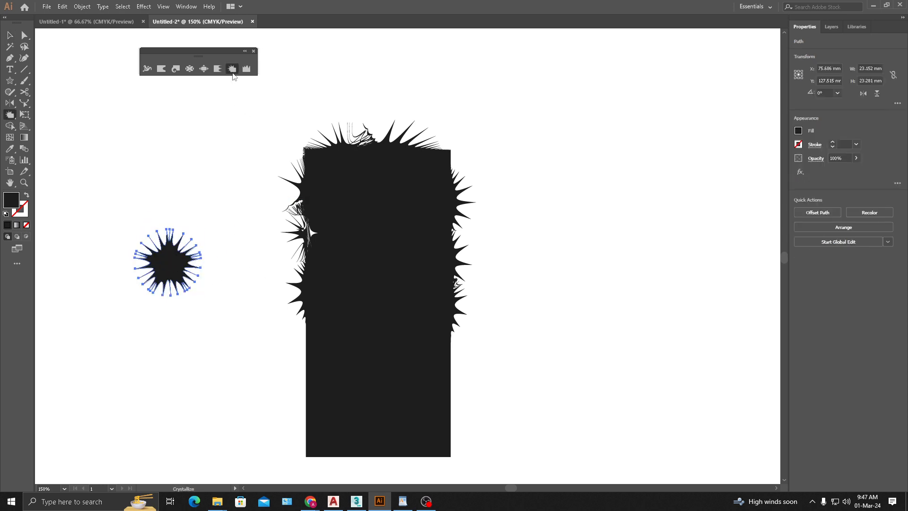
click(177, 254)
click(10, 36)
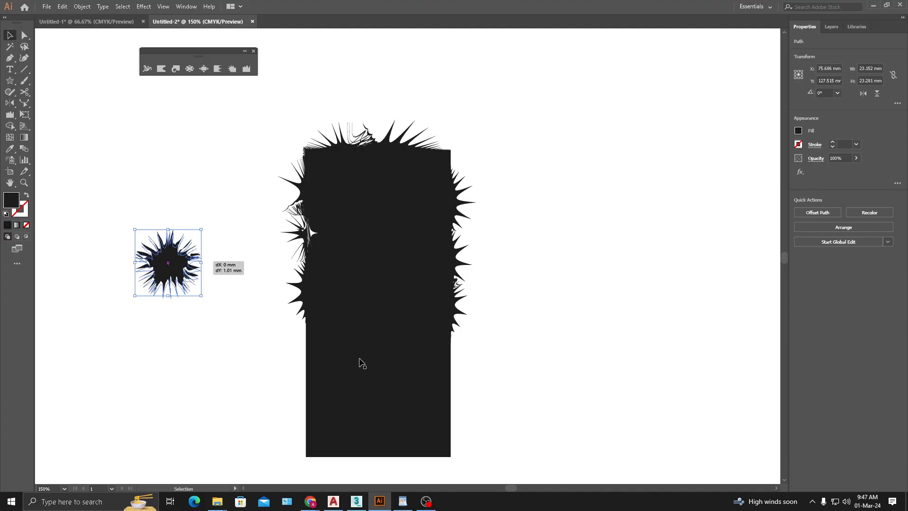
- Brush the Wrinkle tool along the spiky rectangle's bottom edge to give it a ragged, uneven outline
click(372, 337)
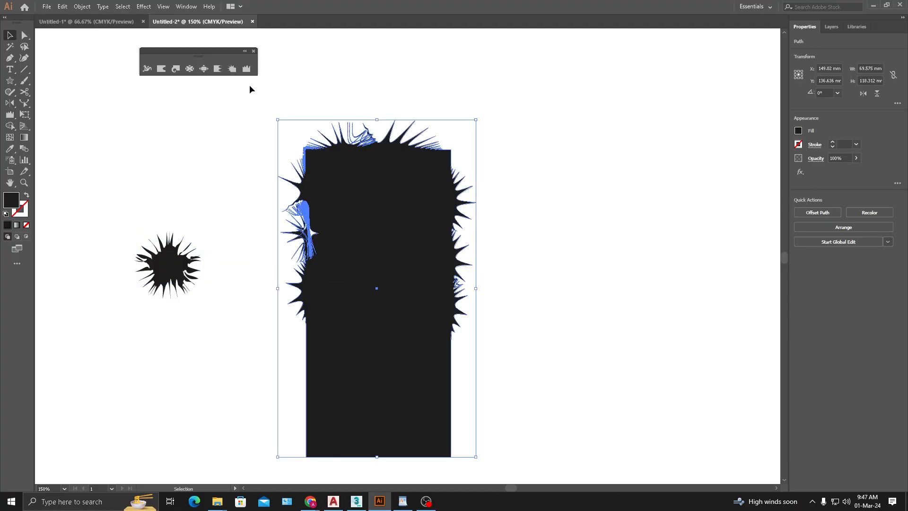
click(247, 69)
scroll(416, 373, down, 2)
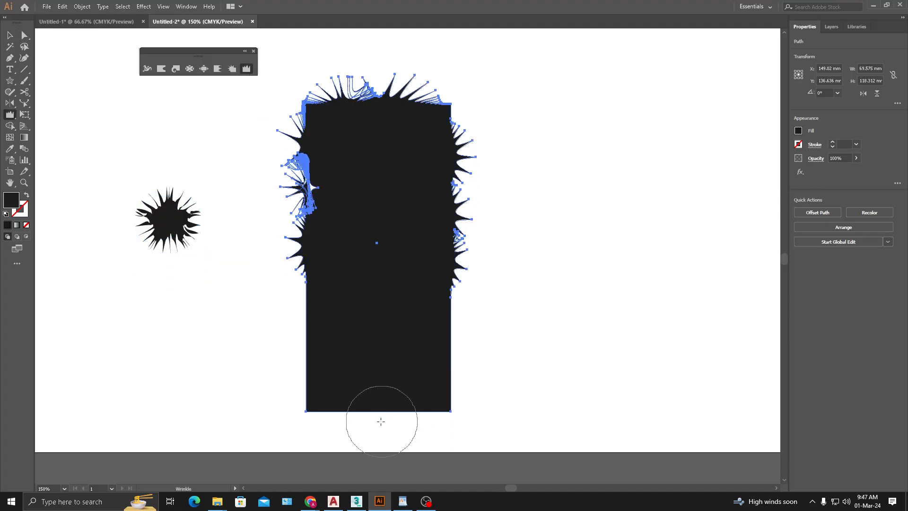
mouse_move(370, 406)
mouse_down()
mouse_move(365, 424)
mouse_move(394, 423)
mouse_up()
mouse_move(446, 410)
mouse_down()
mouse_move(454, 361)
mouse_move(476, 420)
mouse_up()
mouse_move(307, 305)
mouse_down()
mouse_move(299, 324)
mouse_move(312, 397)
mouse_move(300, 362)
mouse_move(312, 342)
mouse_move(311, 380)
mouse_move(435, 403)
mouse_up()
drag(435, 404, 440, 397)
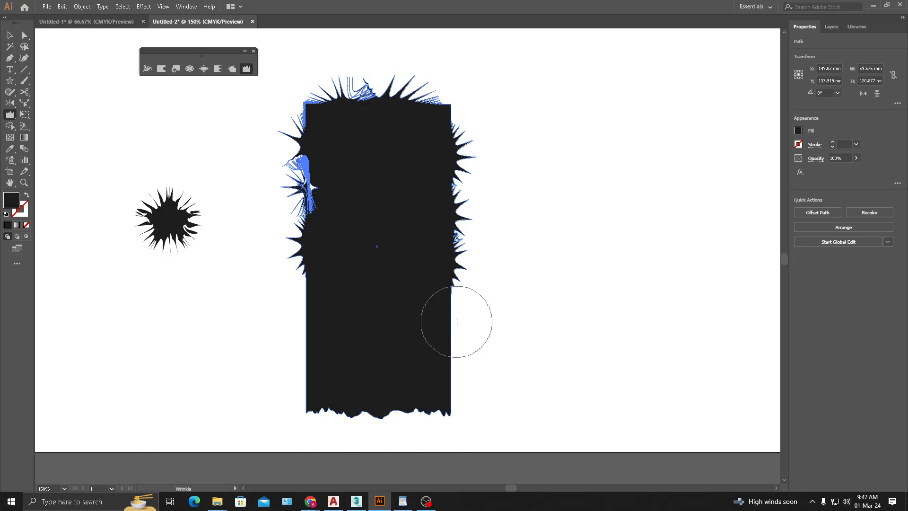
- Brush the Wrinkle tool along the spiky rectangle's right edge and lower corner to distort the outline, leaving the shape deselected
mouse_move(460, 246)
mouse_down()
mouse_move(453, 208)
mouse_move(468, 198)
mouse_move(486, 223)
mouse_move(438, 222)
mouse_up()
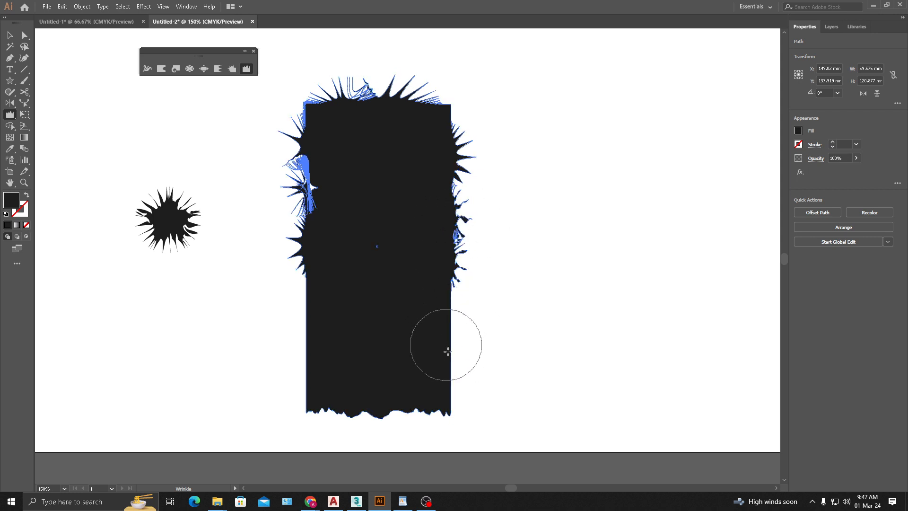
mouse_move(444, 348)
mouse_down()
mouse_move(386, 414)
mouse_move(431, 406)
mouse_up()
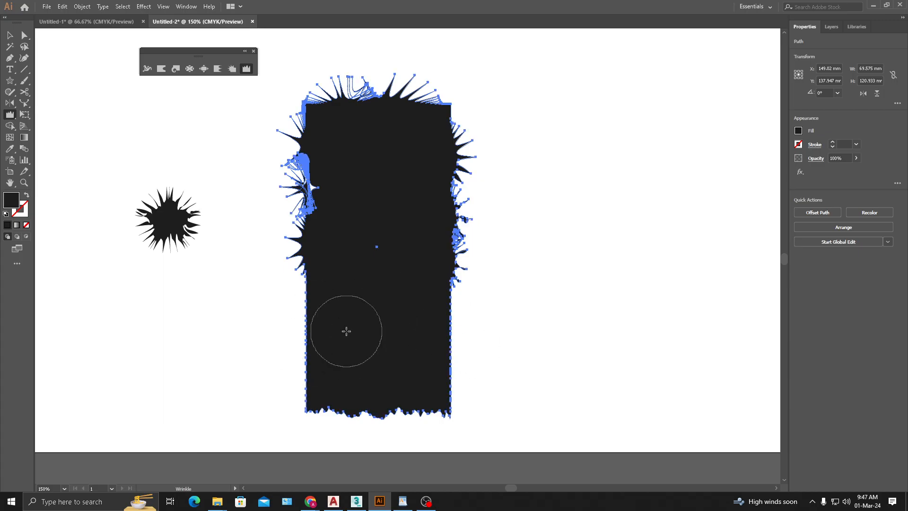
click(14, 35)
click(511, 345)
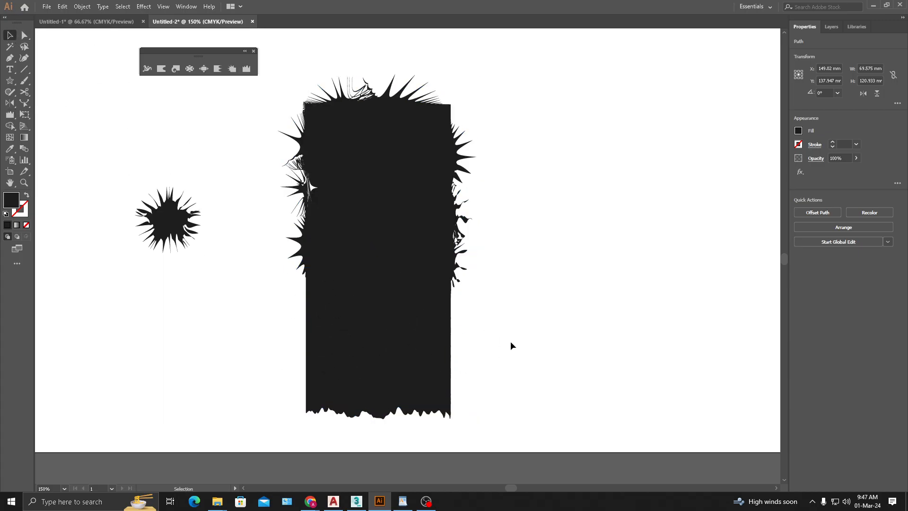
- Examine the wrinkled bottom edge and the distorted side spikes of the rectangle up close
scroll(489, 282, down, 2)
scroll(404, 370, up, 2)
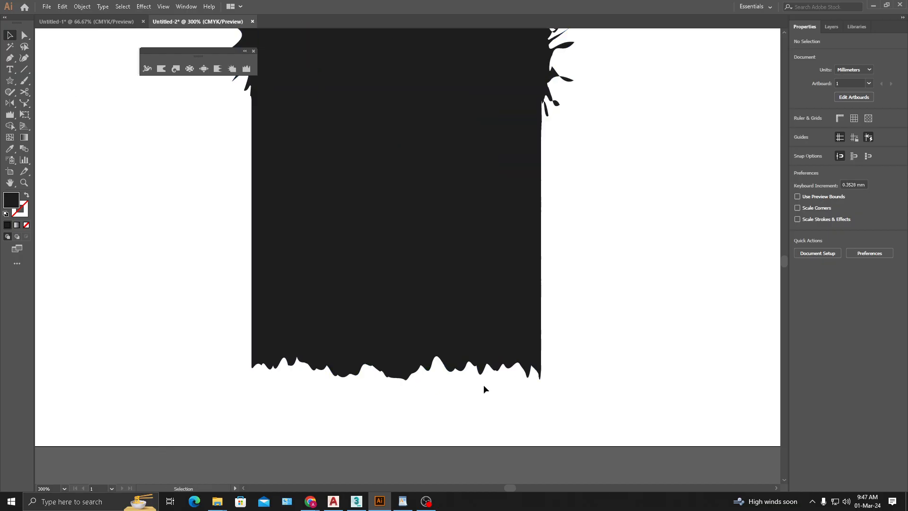
drag(331, 160, 332, 299)
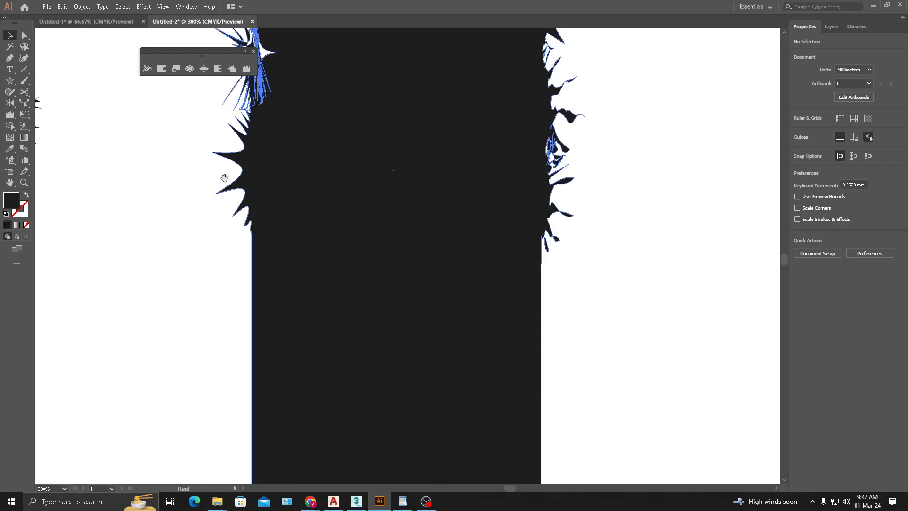
drag(368, 339, 370, 178)
drag(406, 315, 384, 327)
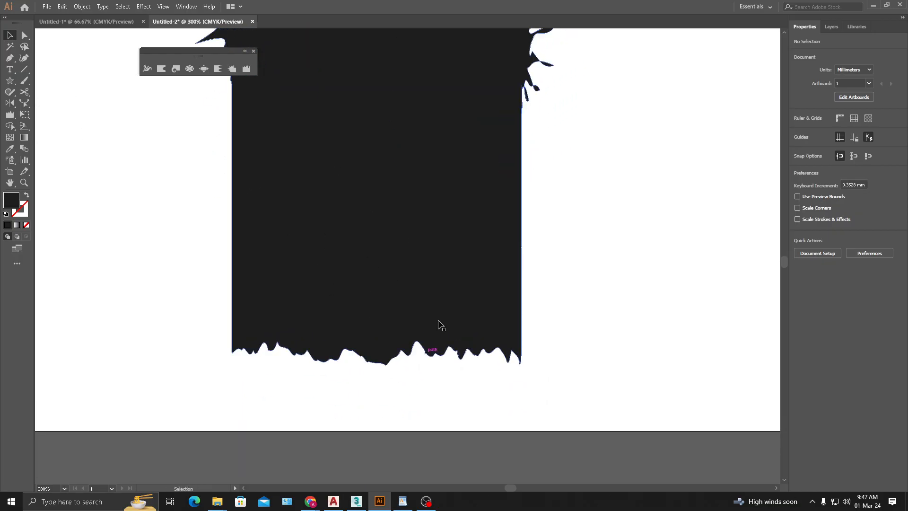
drag(529, 118, 476, 237)
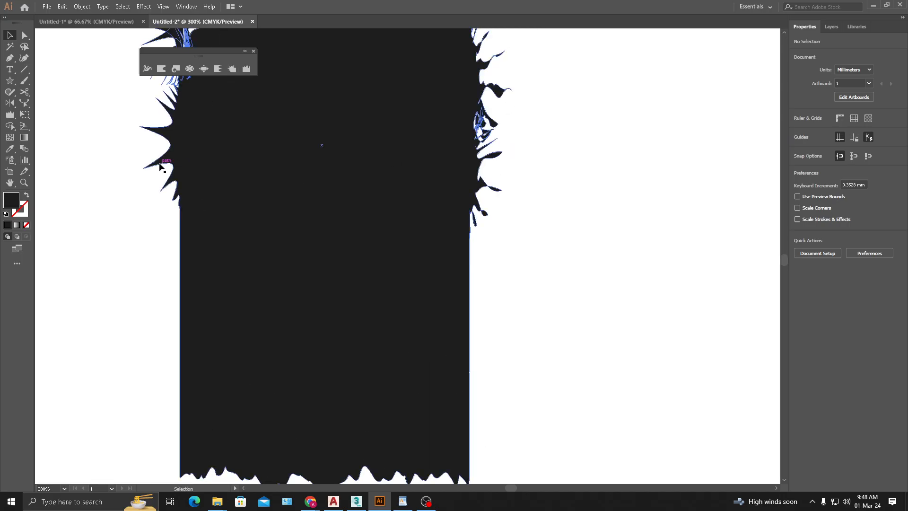
drag(340, 337, 342, 226)
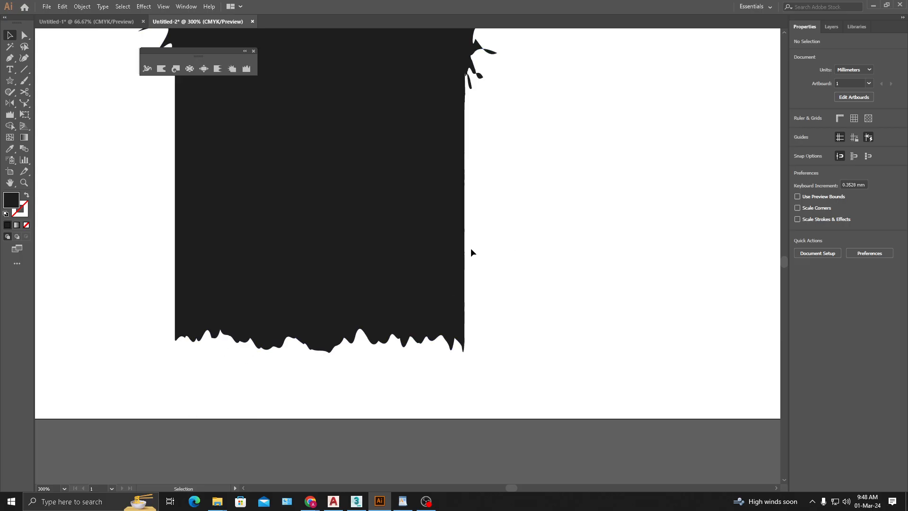
scroll(357, 253, down, 1)
drag(342, 175, 481, 289)
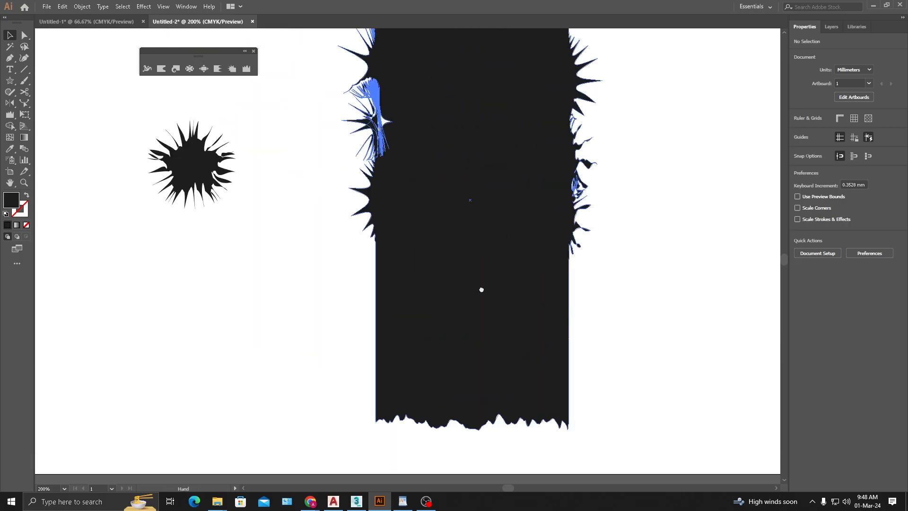
scroll(368, 225, down, 1)
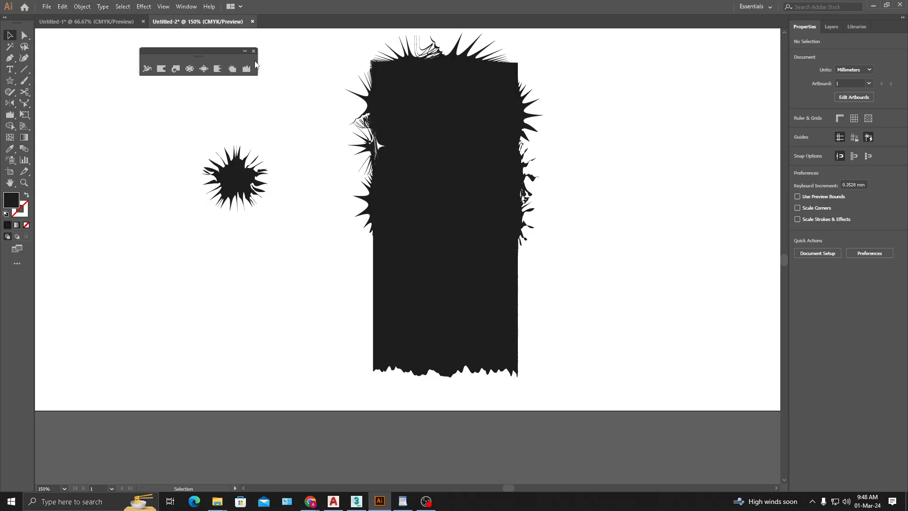
- Delete the spiky star and the distorted rectangle to clear the artboard
drag(401, 206, 212, 237)
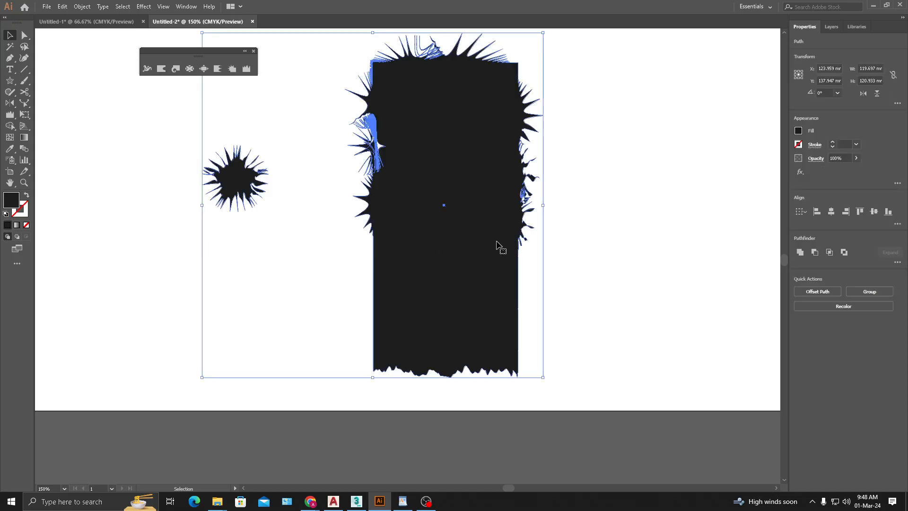
key(Delete)
drag(280, 183, 261, 222)
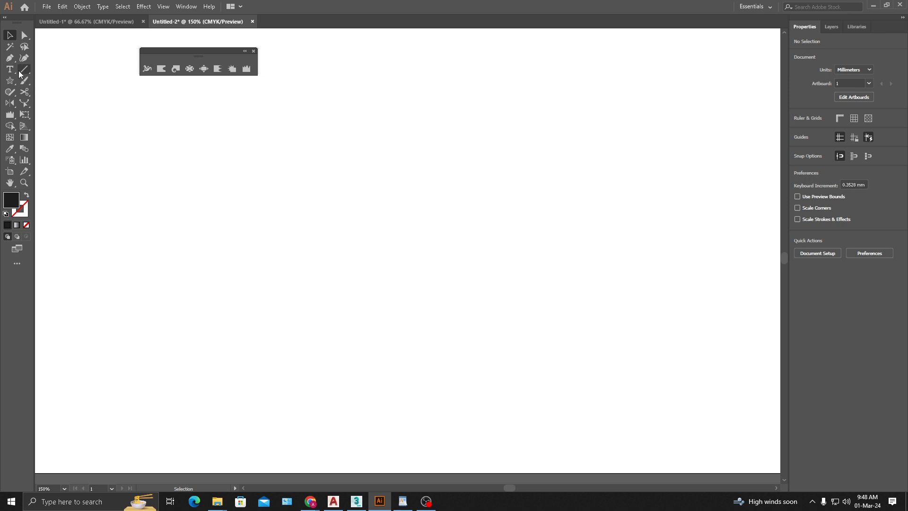
- Draw an open arc about 67 × 20 mm with the Pen tool and swap its fill and stroke, giving a 1 pt outline
click(9, 57)
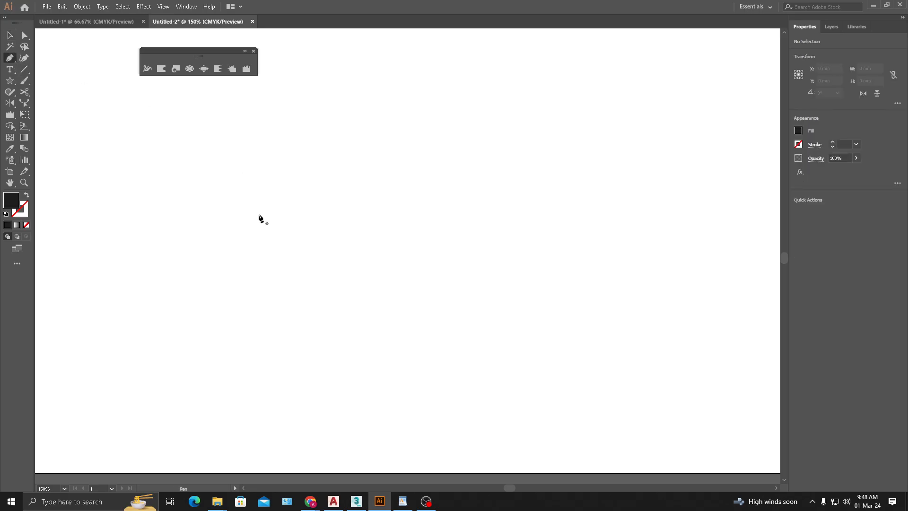
click(203, 280)
drag(394, 226, 512, 246)
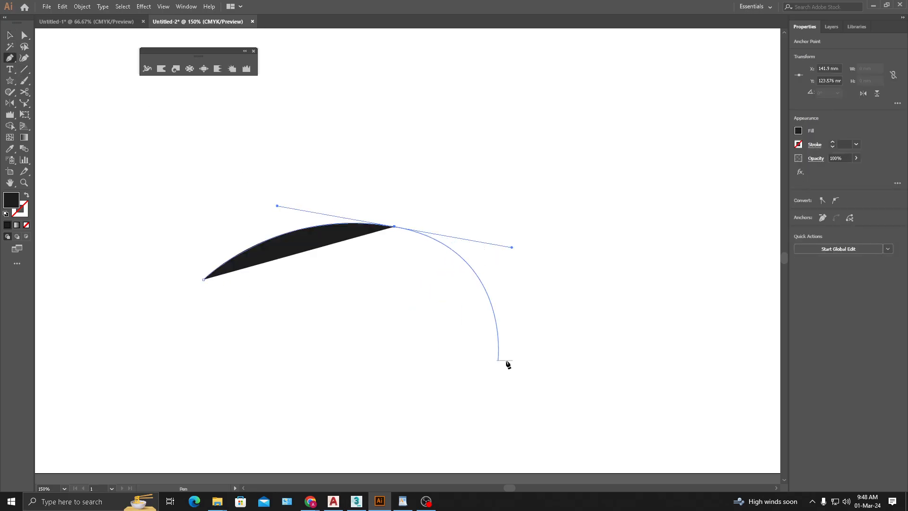
click(9, 35)
drag(389, 208, 305, 302)
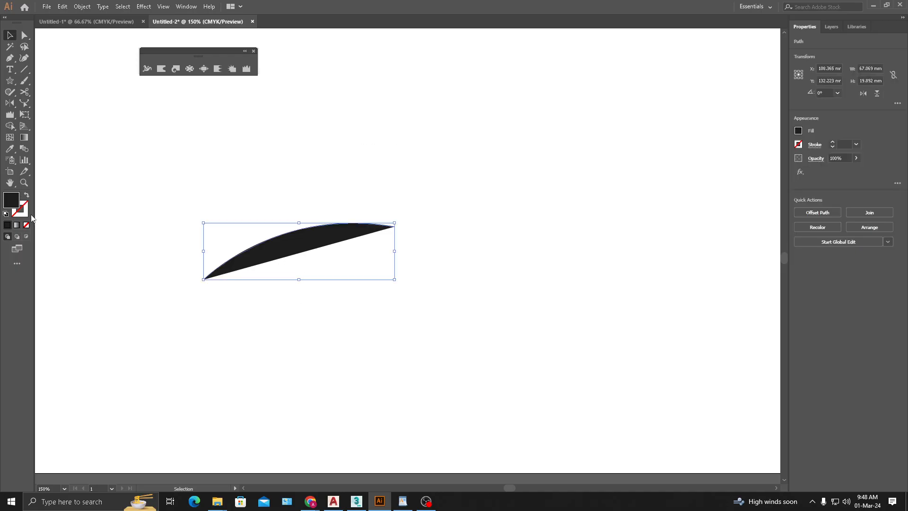
click(27, 196)
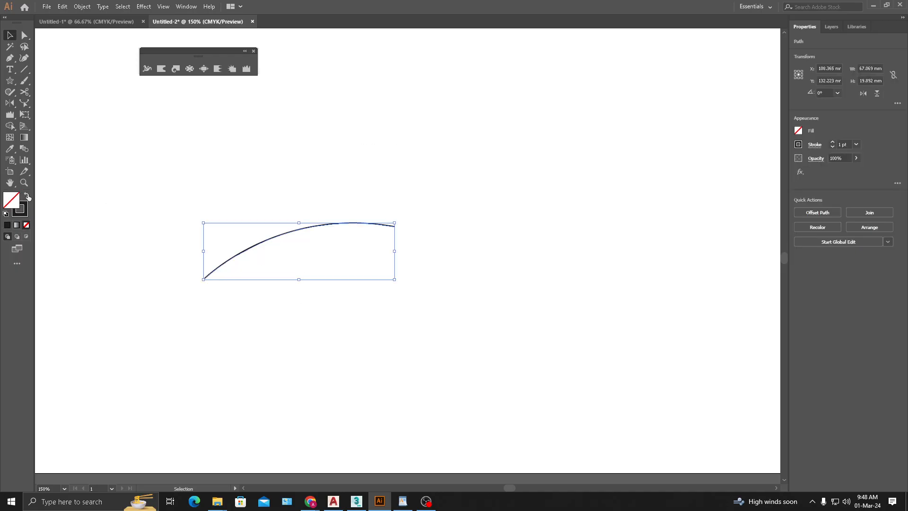
click(381, 326)
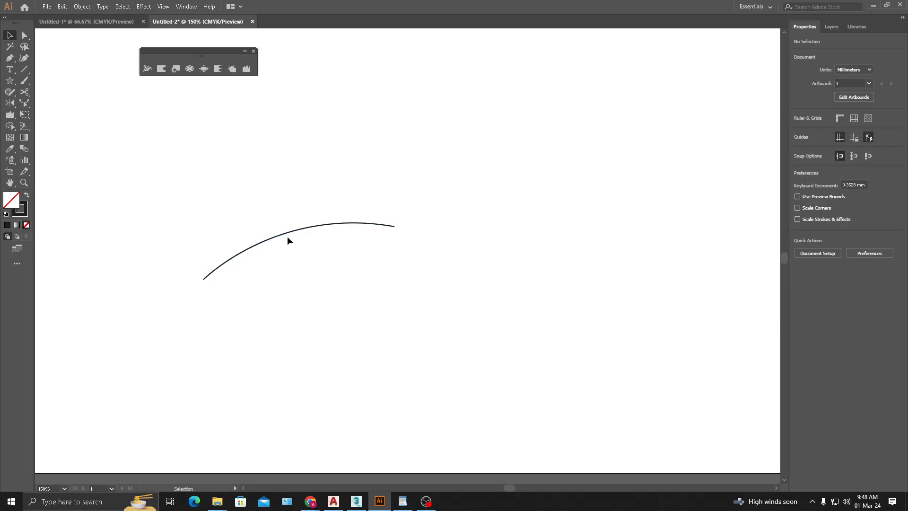
- Widen the arc's stroke near its middle to about 12.8 mm with the Width tool, keeping both ends pointed
drag(373, 316, 404, 288)
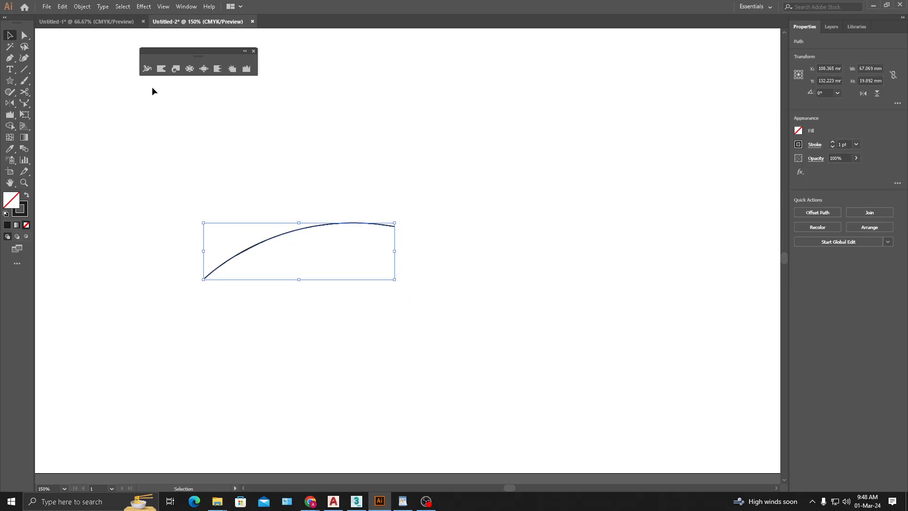
click(147, 68)
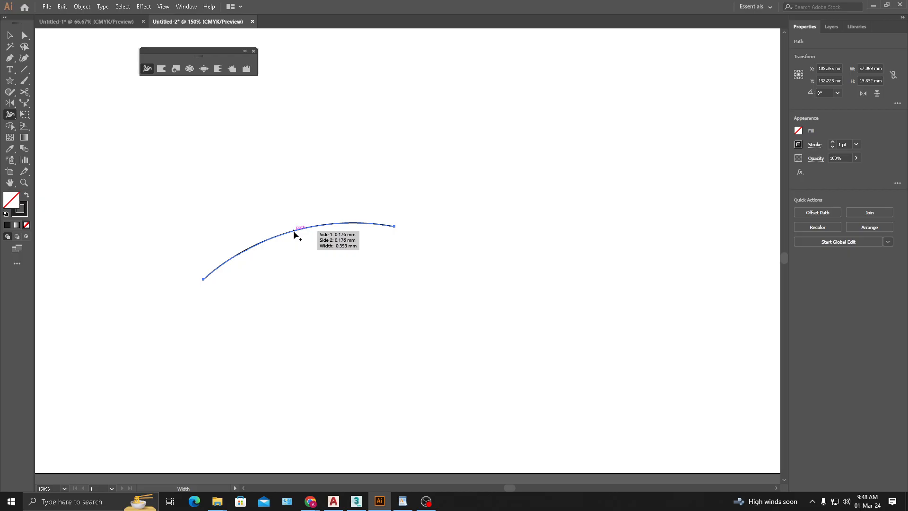
mouse_move(294, 234)
mouse_down()
mouse_move(303, 256)
mouse_move(300, 246)
mouse_up()
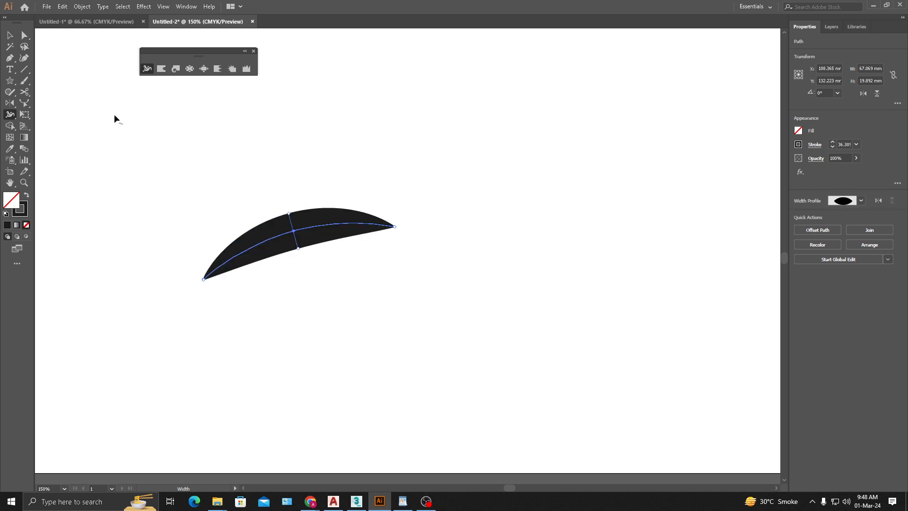
click(10, 35)
click(279, 170)
click(334, 224)
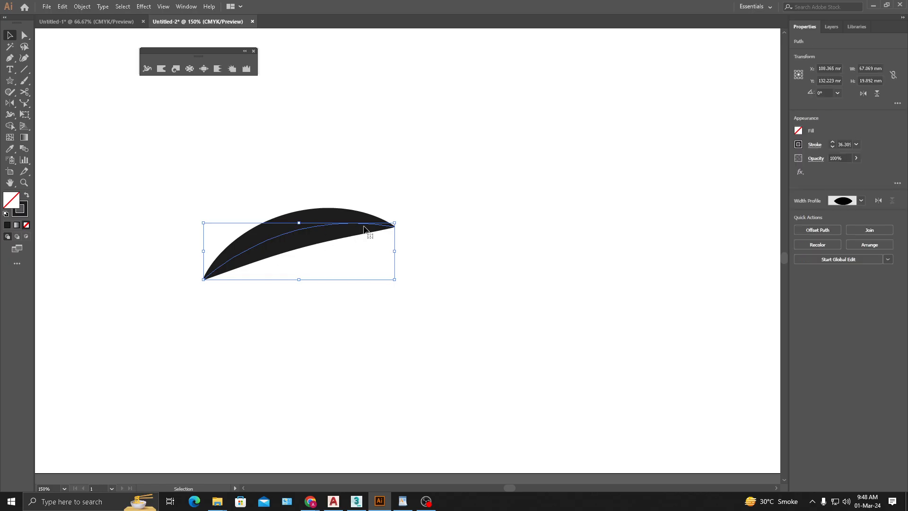
click(335, 323)
- Pull the right anchor's direction handle up to bow the arc more strongly, making its path about 26 mm tall
click(331, 238)
click(24, 35)
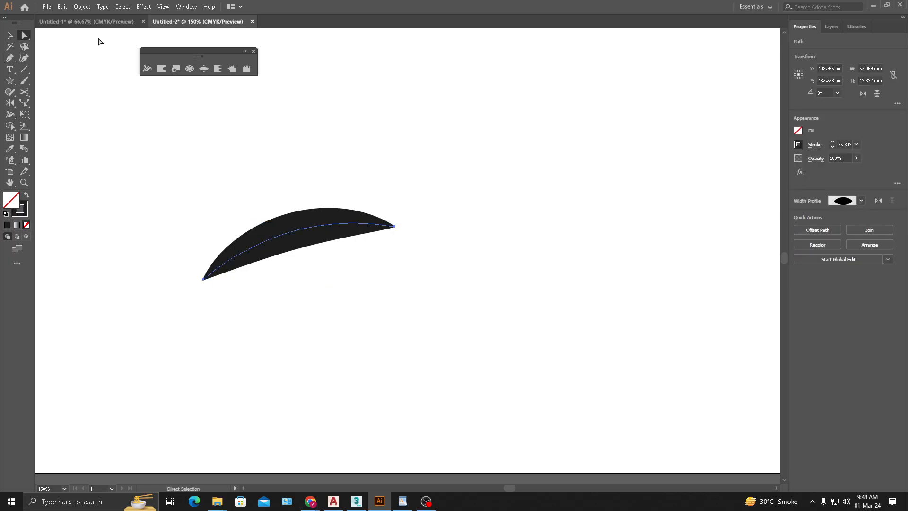
click(395, 227)
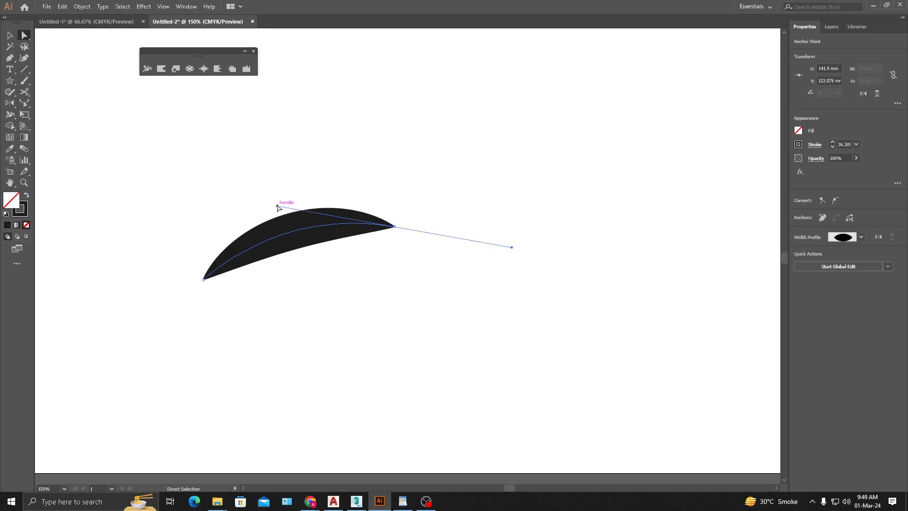
drag(278, 206, 260, 160)
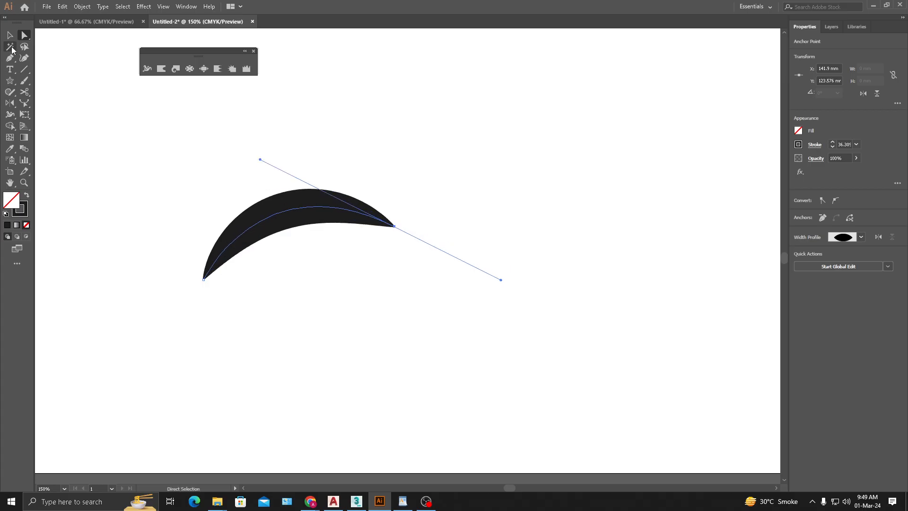
click(14, 39)
click(187, 120)
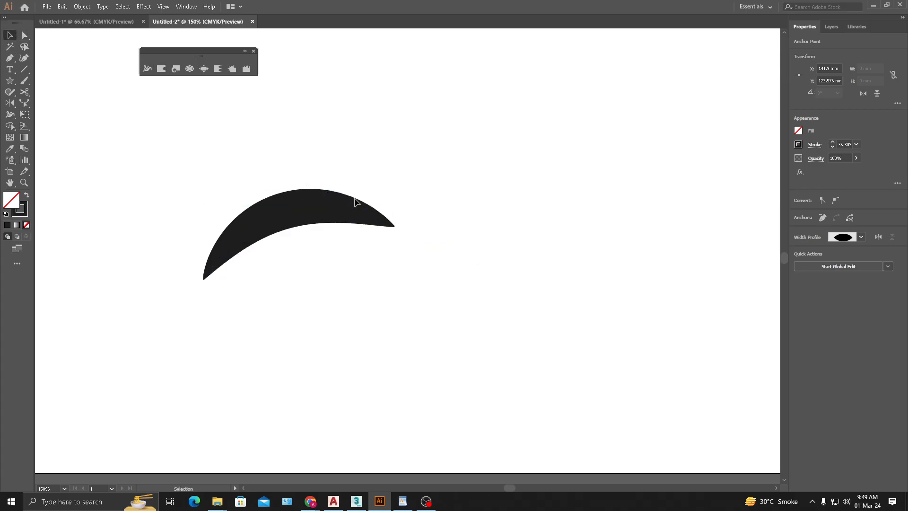
- Add and adjust width points along the arc with the Width tool, forming bulges and a narrow right tip with a maximum stroke of about 53.9 pt
click(325, 206)
click(148, 68)
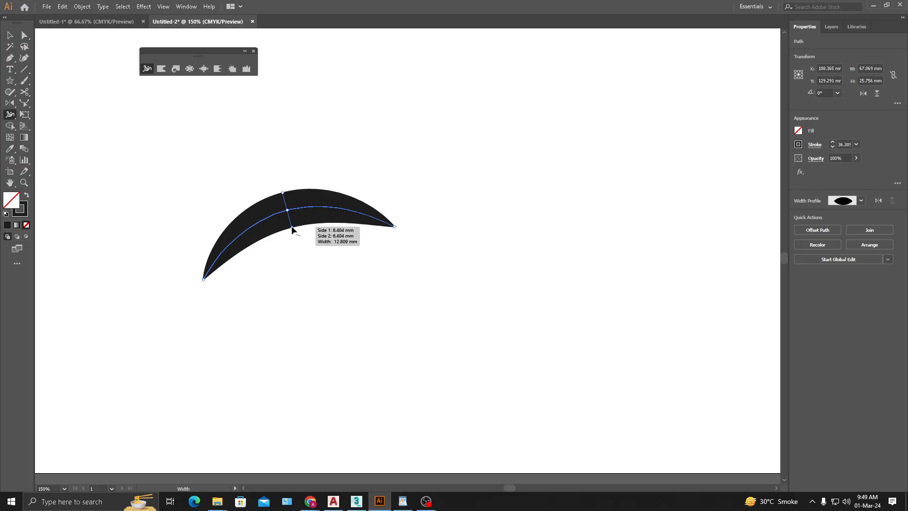
mouse_move(291, 229)
mouse_down()
mouse_move(301, 254)
mouse_move(291, 225)
mouse_up()
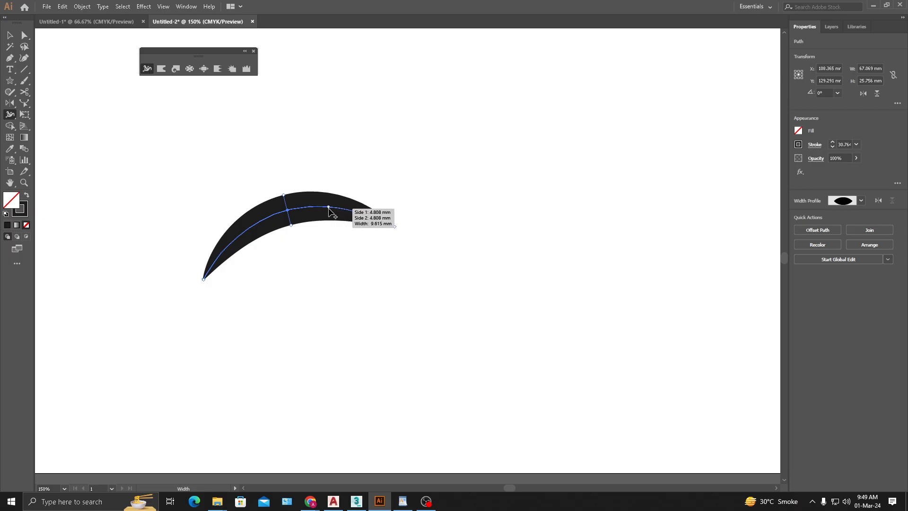
mouse_move(329, 208)
mouse_down()
mouse_move(328, 246)
mouse_move(326, 233)
mouse_up()
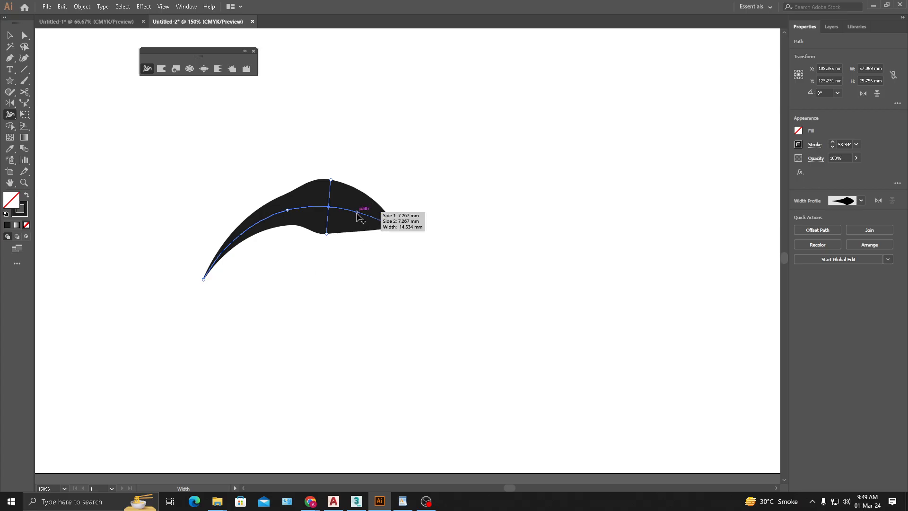
drag(356, 212, 355, 220)
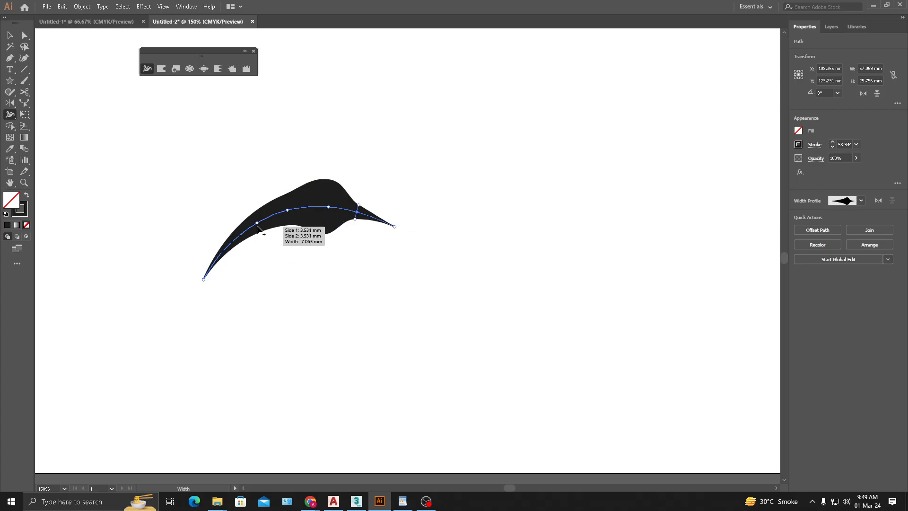
drag(259, 230, 238, 269)
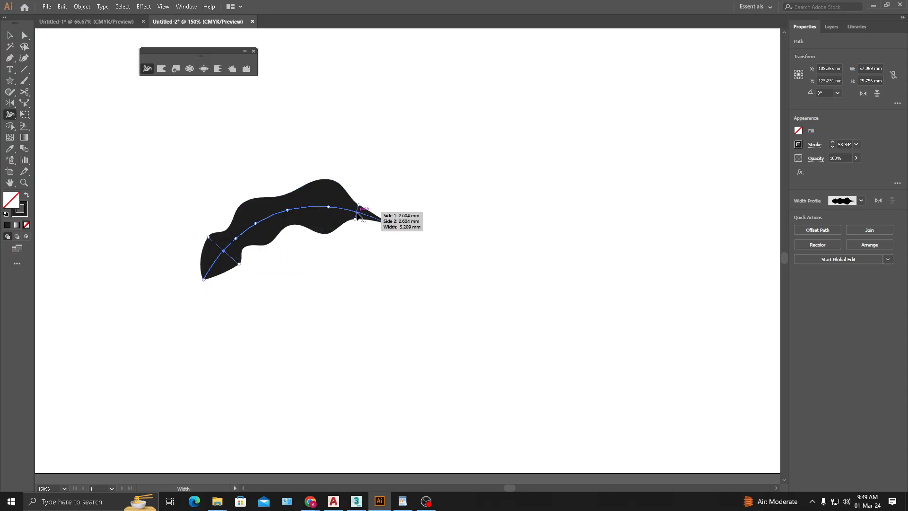
drag(387, 222, 385, 242)
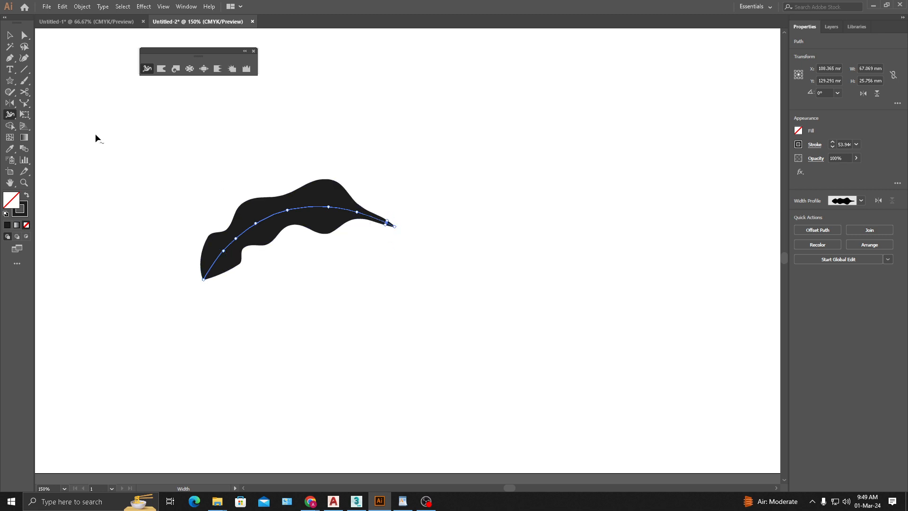
- Move the wavy stroke about 14 mm down and 2 mm to the left, then deselect it
click(11, 38)
click(398, 124)
drag(299, 215, 299, 269)
click(396, 267)
click(331, 239)
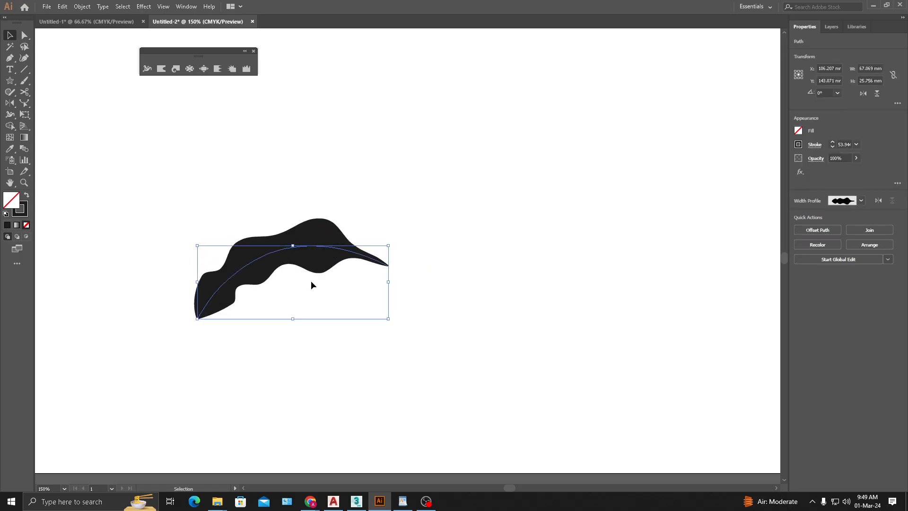
click(357, 272)
click(324, 250)
click(419, 213)
- Widen the wavy stroke between its middle bulges with the Width tool to merge them into one broad bulge, about 63.35 pt at its widest
scroll(321, 251, up, 1)
click(263, 256)
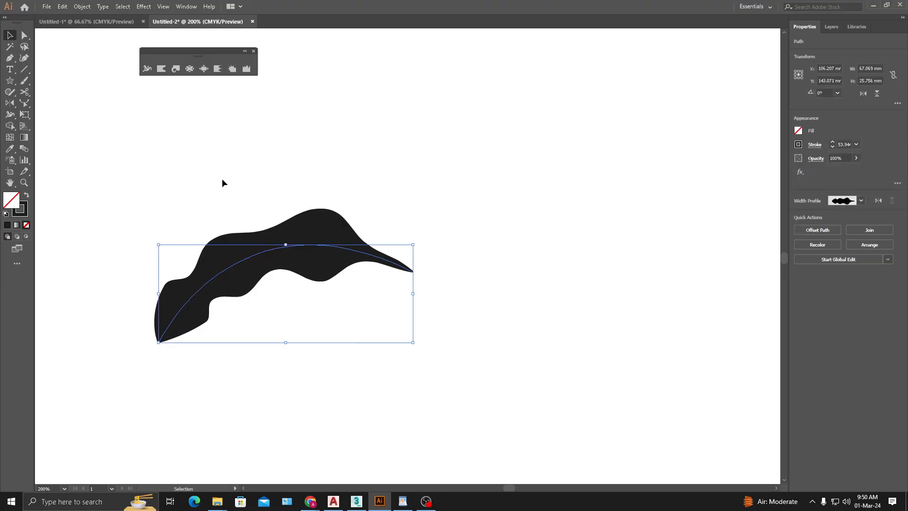
click(147, 70)
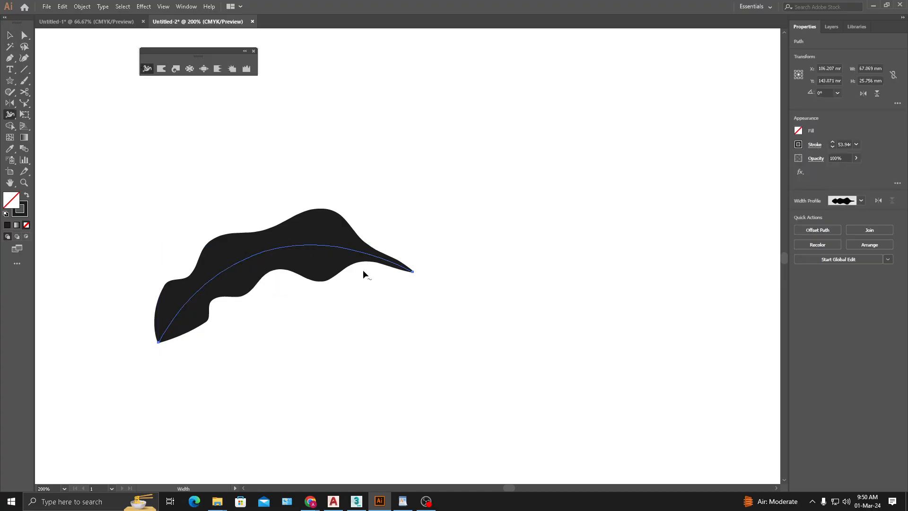
mouse_move(324, 275)
mouse_down()
mouse_move(267, 247)
mouse_move(281, 290)
mouse_up()
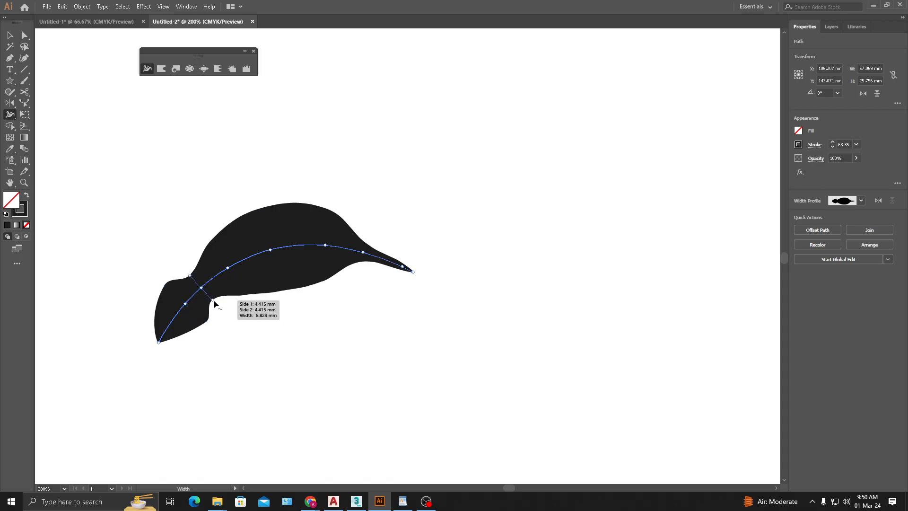
- Widen the narrow neck near the wavy stroke's left end to about 19.8 mm and slide its middle width point toward the neck
drag(214, 301, 227, 317)
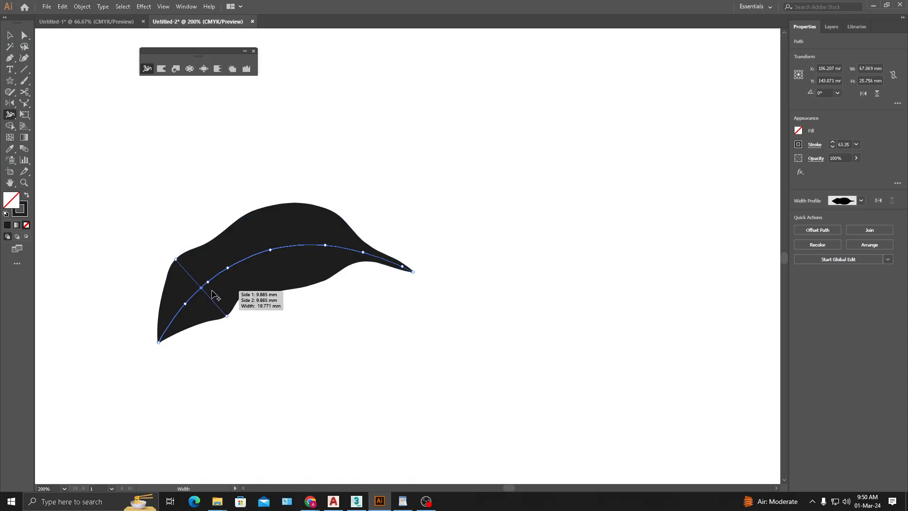
drag(201, 287, 227, 284)
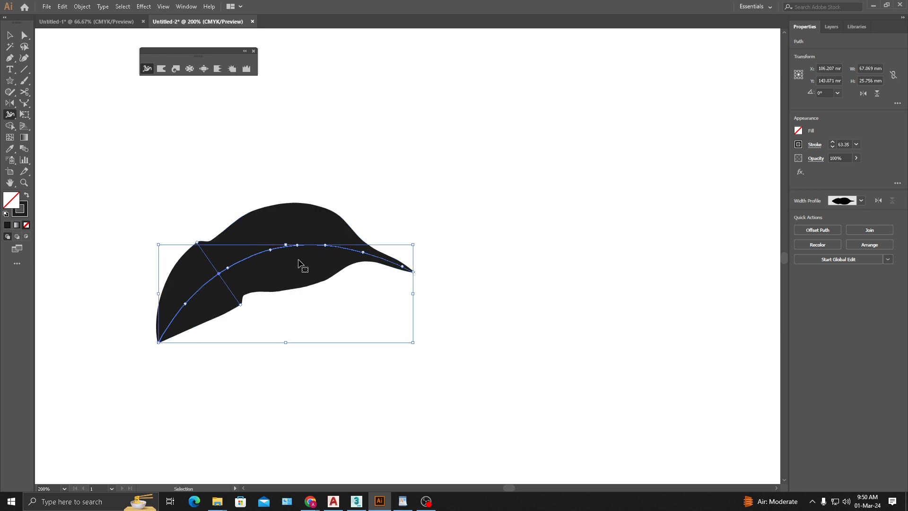
key(ctrl+z)
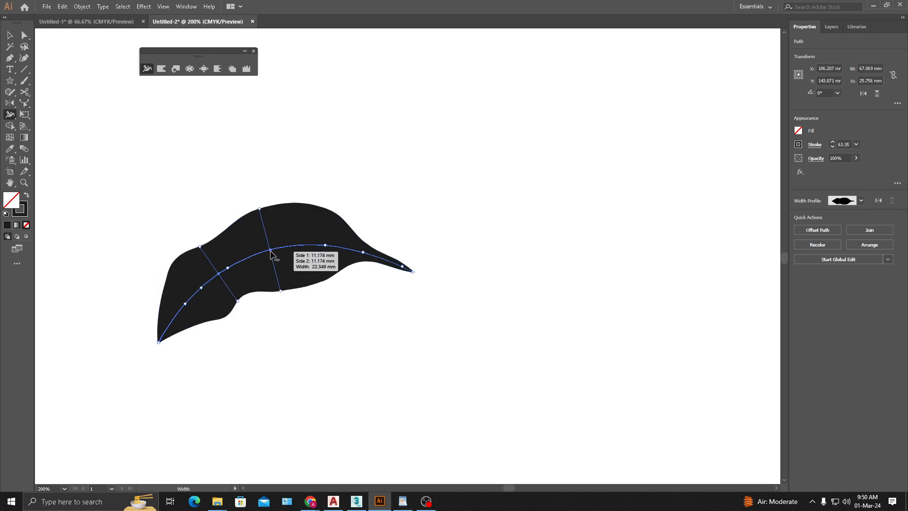
mouse_move(271, 253)
mouse_down()
mouse_move(323, 255)
mouse_move(252, 276)
mouse_move(263, 293)
mouse_move(334, 247)
mouse_move(256, 256)
mouse_up()
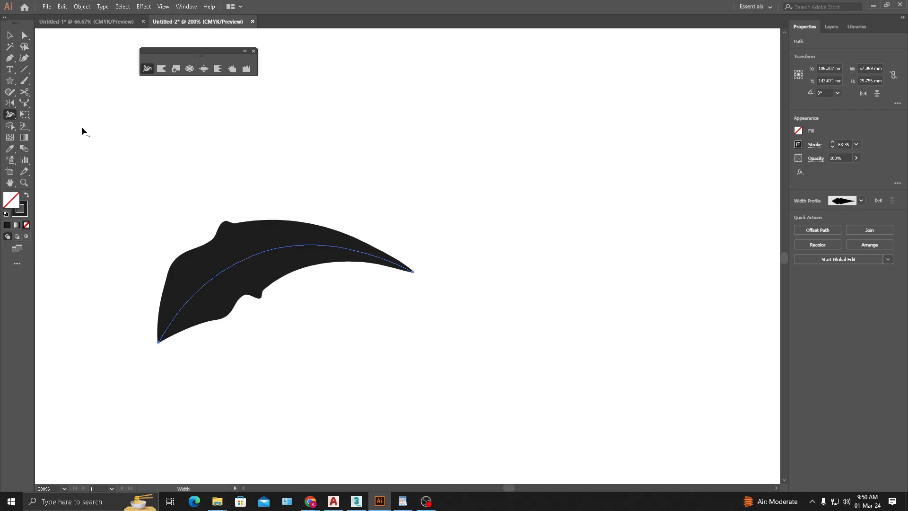
- Move the reshaped wavy stroke about 23 mm up and 5 mm to the left, clearing space beside it
click(190, 68)
scroll(349, 219, down, 1)
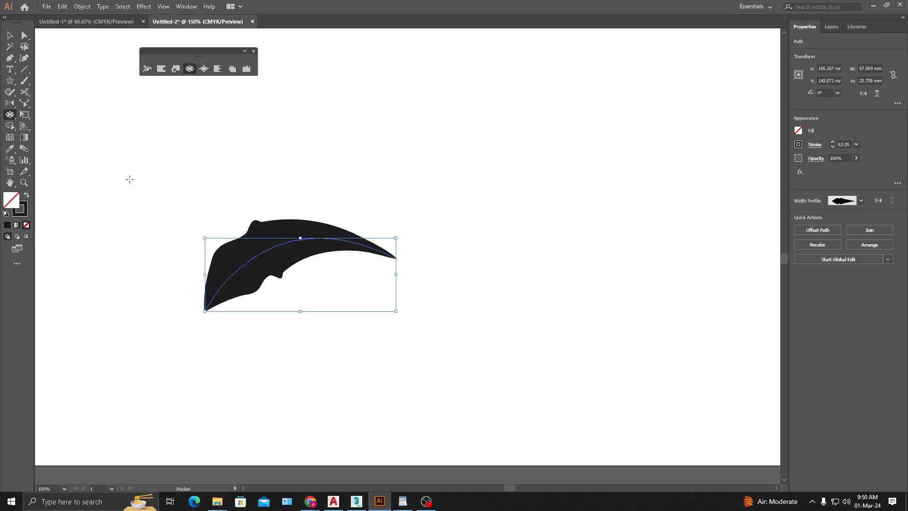
click(10, 36)
click(420, 157)
drag(421, 158, 334, 164)
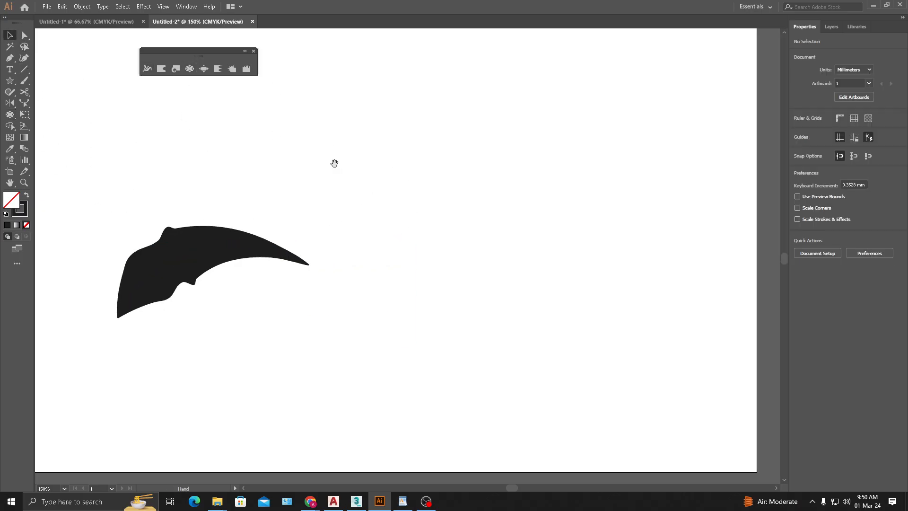
drag(194, 266, 179, 201)
click(363, 267)
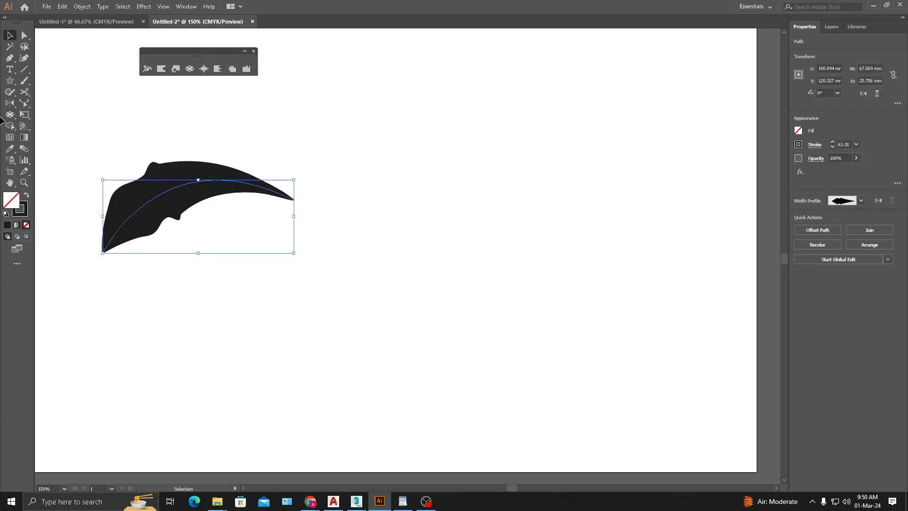
- Draw a shallow open arc about 34 mm wide with the Pen tool beside the wavy stroke
key(p)
click(340, 243)
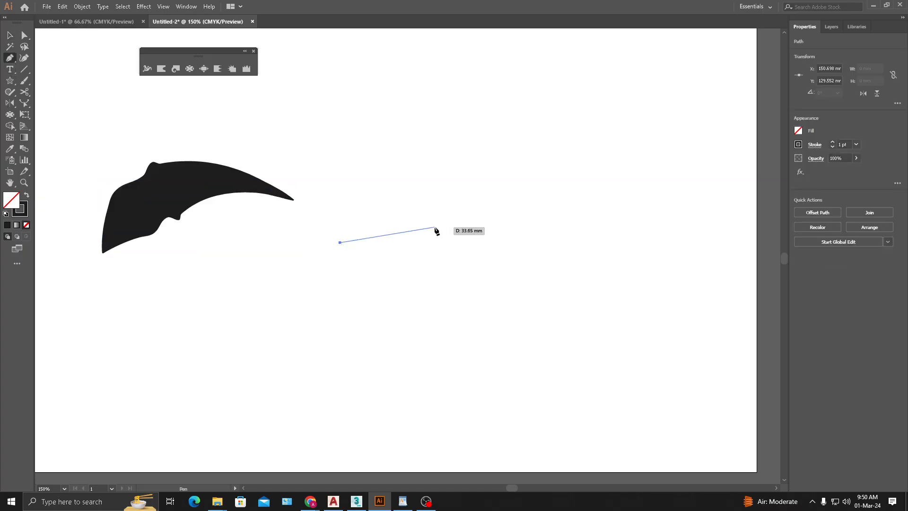
drag(437, 229, 481, 247)
key(Escape)
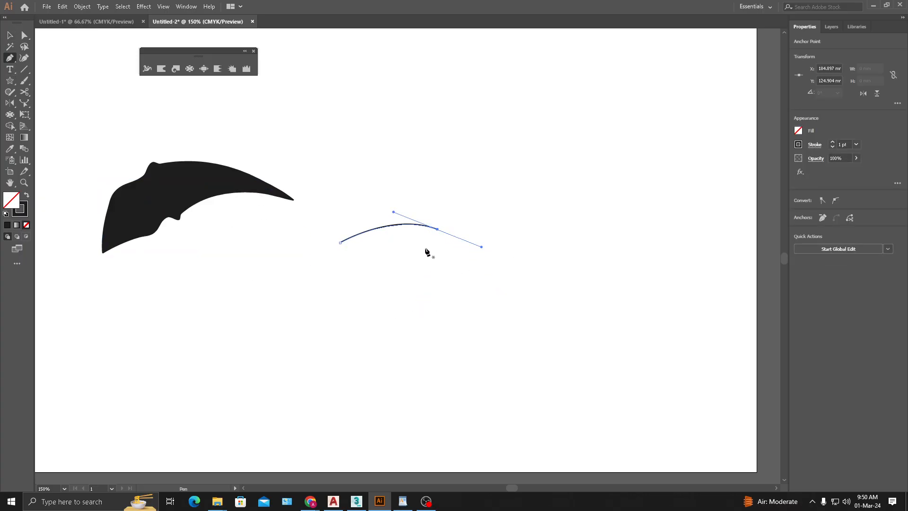
- Thicken the new arc near its right end to about 15.26 pt with the Width tool, forming a tapered eyebrow, and deselect it
click(147, 68)
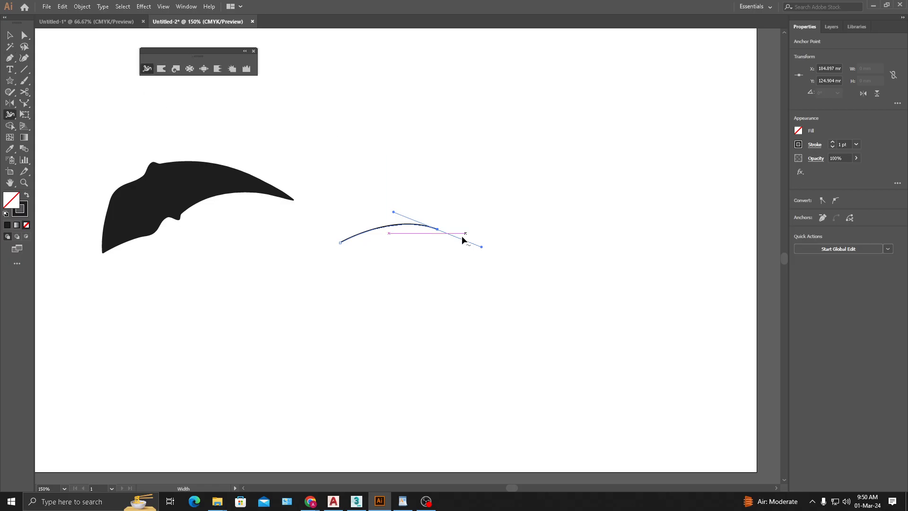
mouse_move(430, 229)
mouse_down()
mouse_move(426, 242)
mouse_move(430, 234)
mouse_up()
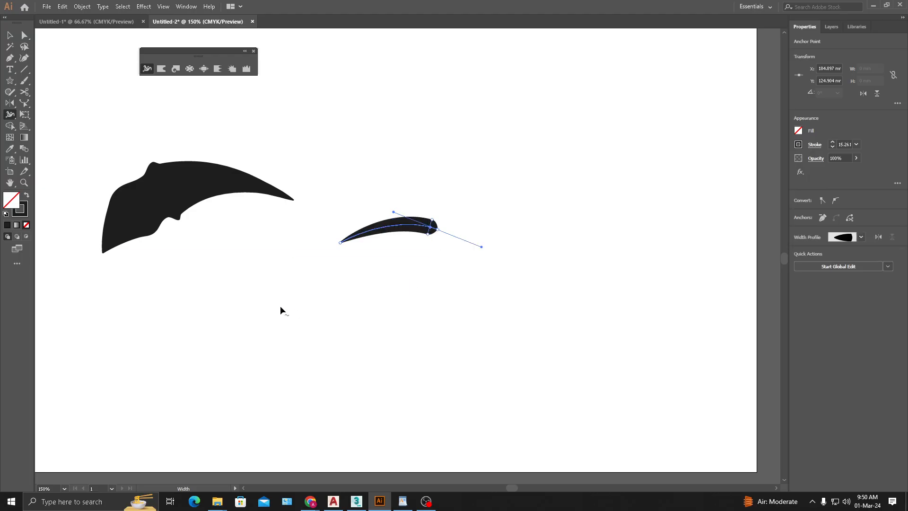
click(10, 35)
click(512, 180)
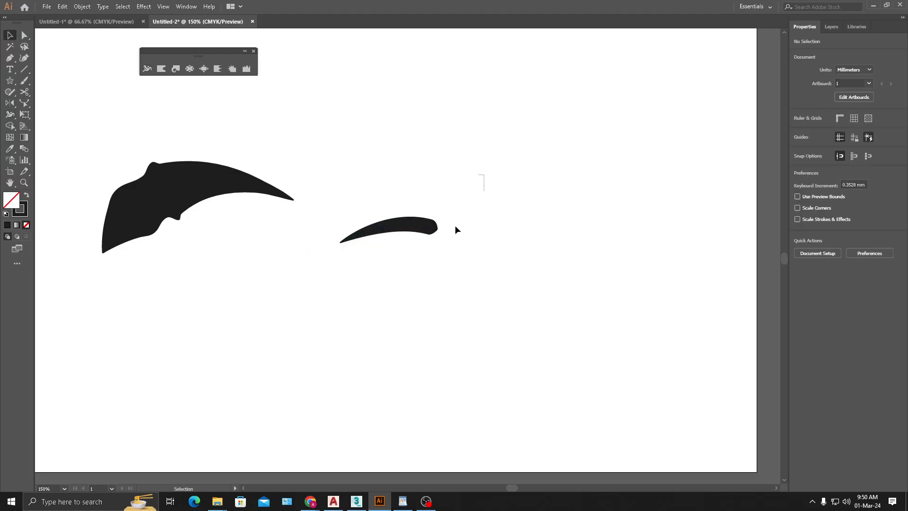
- Reflect a copy of the eyebrow across a vertical axis just beyond its thick end
key(o)
alt+click(467, 230)
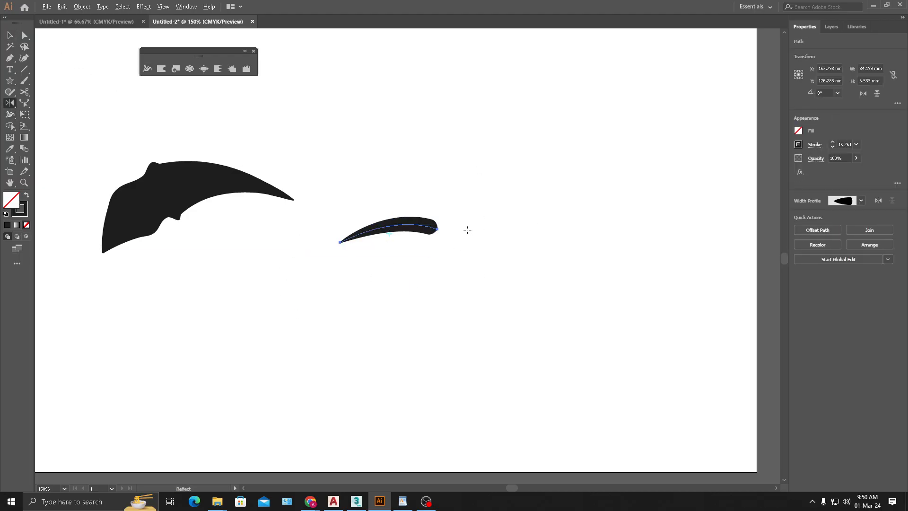
key(Return)
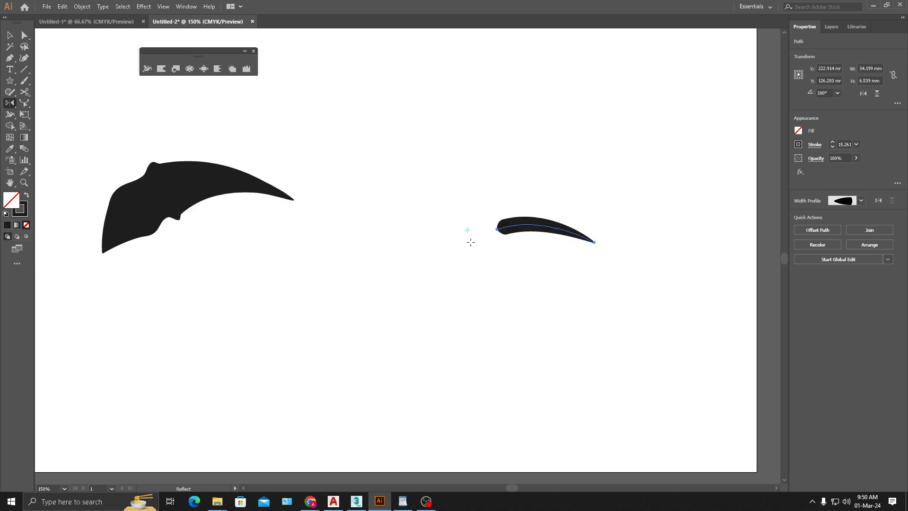
key(ctrl+z)
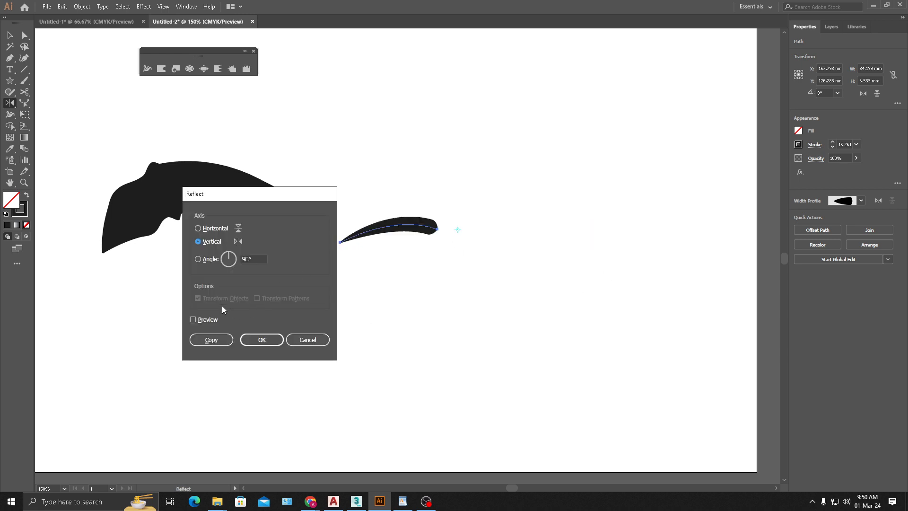
click(213, 340)
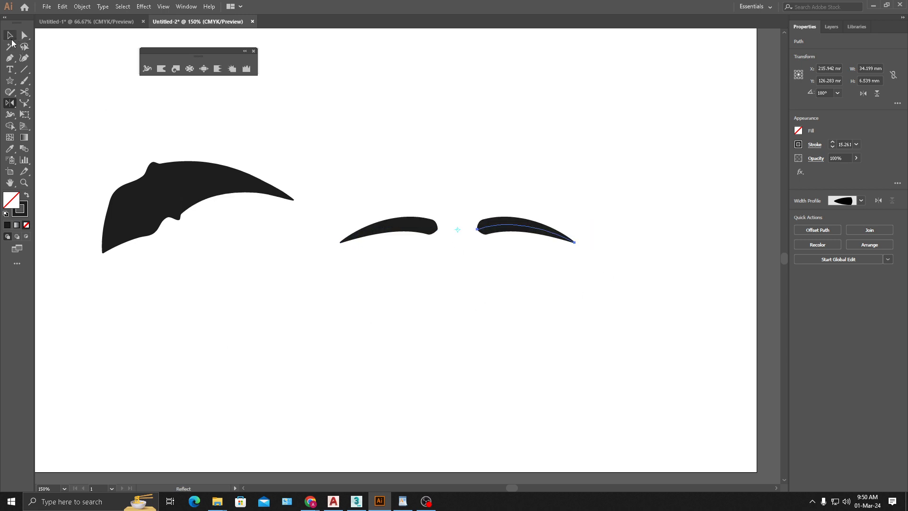
- Draw a circle about 6.3 mm in diameter above the gap between the eyebrows and shift it about 2 mm left and 1 mm up
click(9, 36)
click(10, 59)
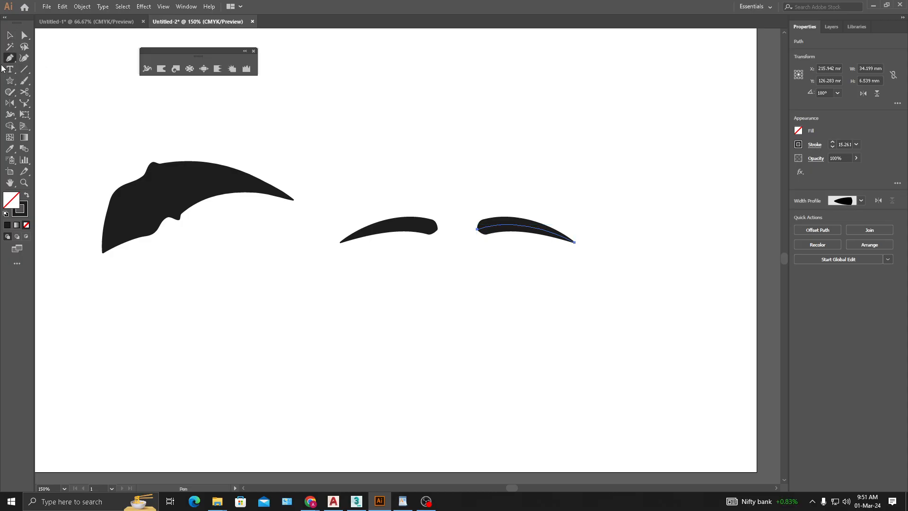
click(11, 80)
drag(10, 84, 47, 103)
drag(459, 194, 475, 212)
key(c)
click(502, 199)
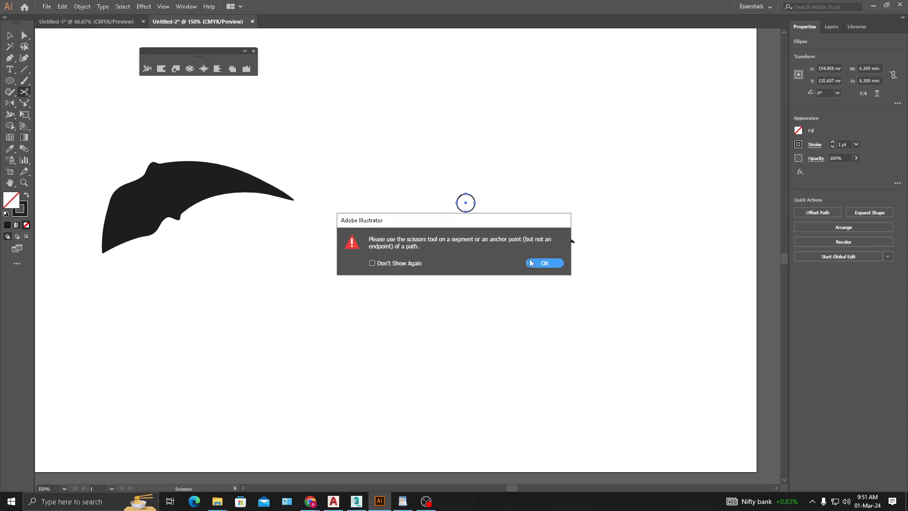
click(544, 263)
key(v)
drag(474, 202, 500, 189)
- Swap the circle's stroke and fill, set the fill colour to bright red, and deselect it
scroll(462, 192, up, 2)
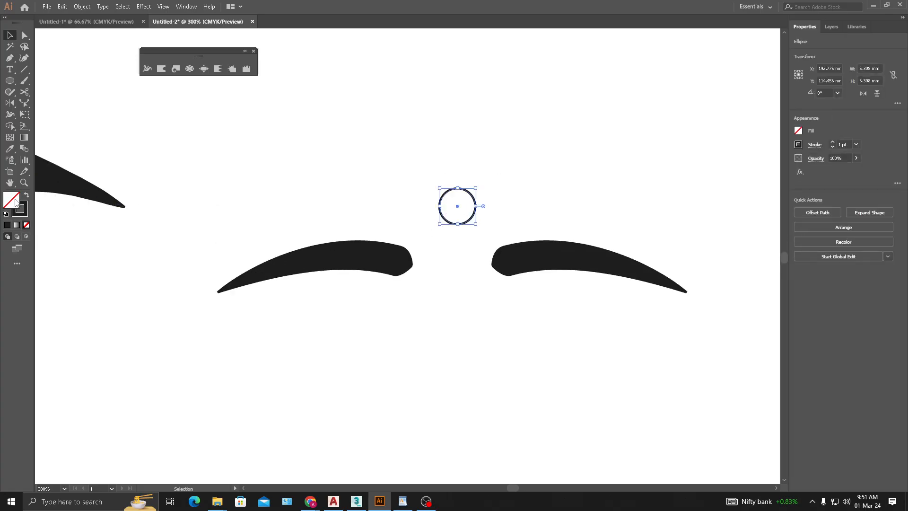
key(shift+x)
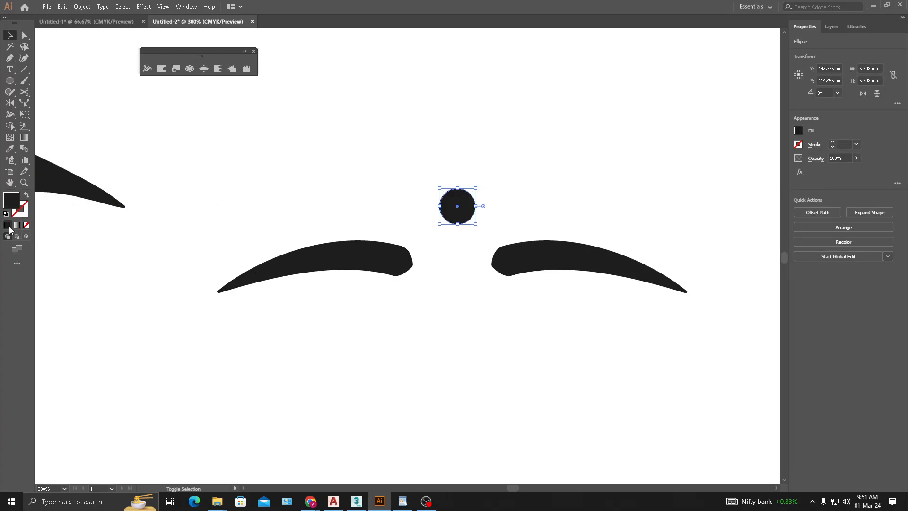
double_click(11, 199)
click(312, 189)
drag(283, 193, 296, 186)
click(403, 190)
click(485, 218)
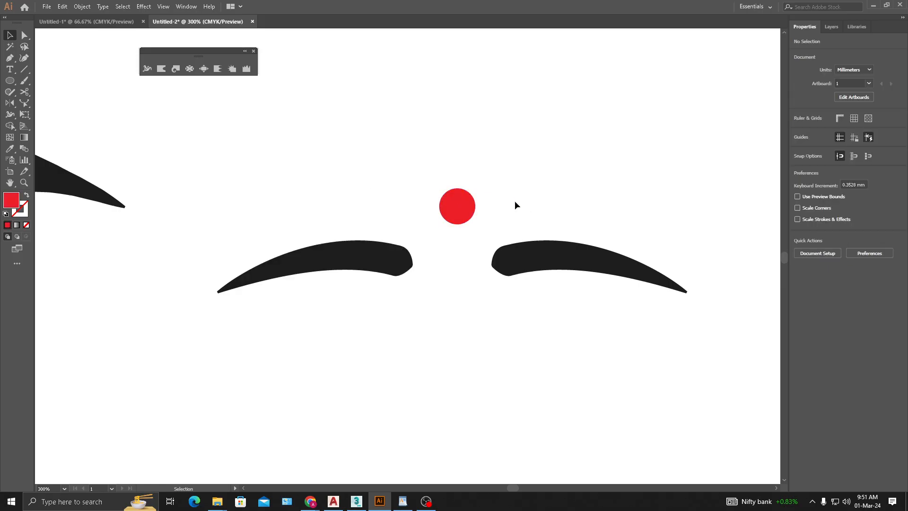
- Move the red circle about 1 mm down and 0.87 mm left to centre it between the eyebrows
scroll(506, 244, down, 1)
scroll(509, 289, down, 2)
scroll(473, 264, right, 3)
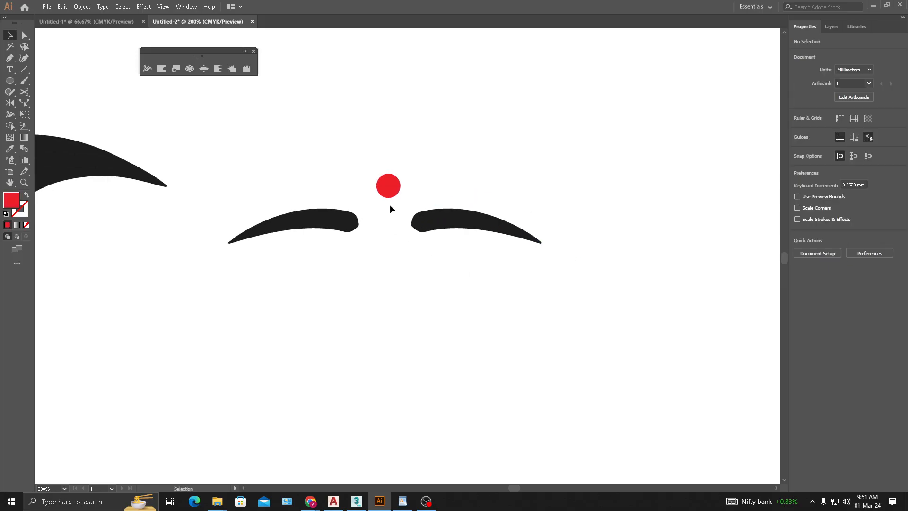
drag(387, 194, 388, 196)
click(458, 170)
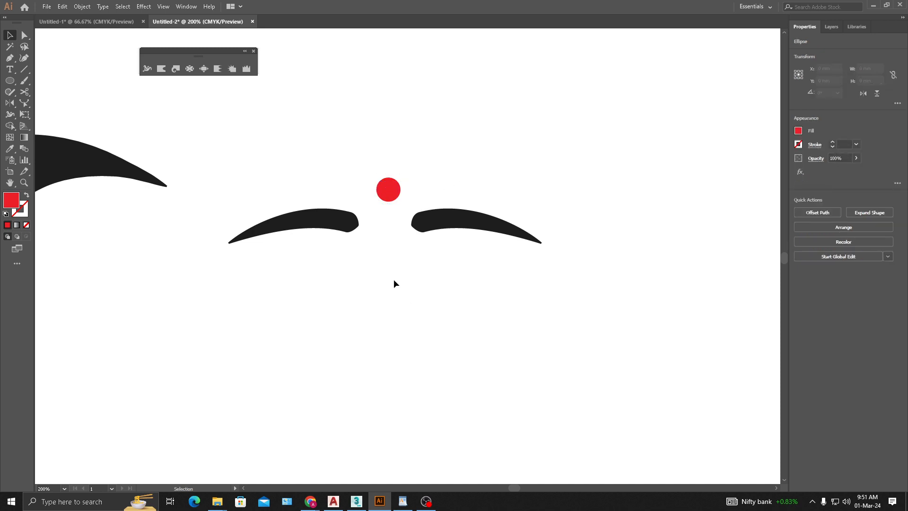
drag(392, 250, 416, 266)
drag(413, 212, 410, 212)
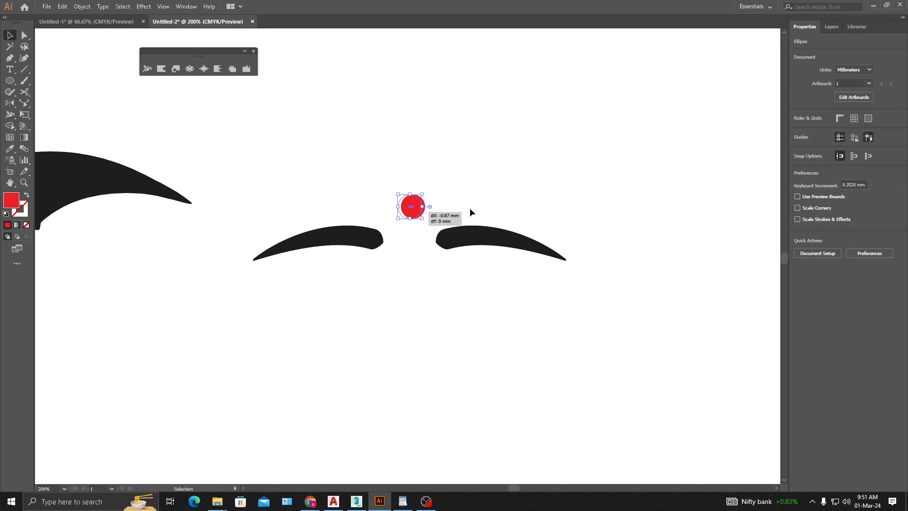
click(469, 207)
drag(458, 185, 452, 201)
scroll(404, 223, up, 1)
- Pull the red circle's top anchor straight up to about Y 107.8 mm to stretch it into an egg shape
click(404, 229)
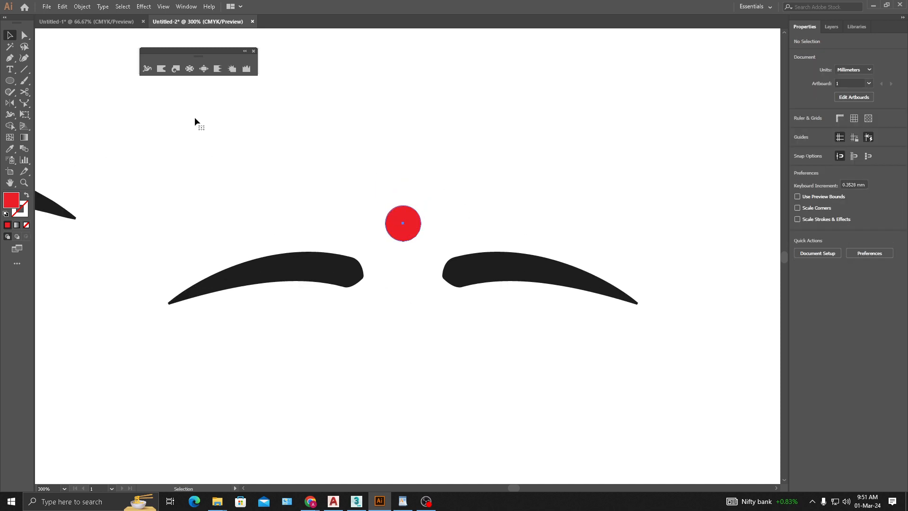
click(11, 57)
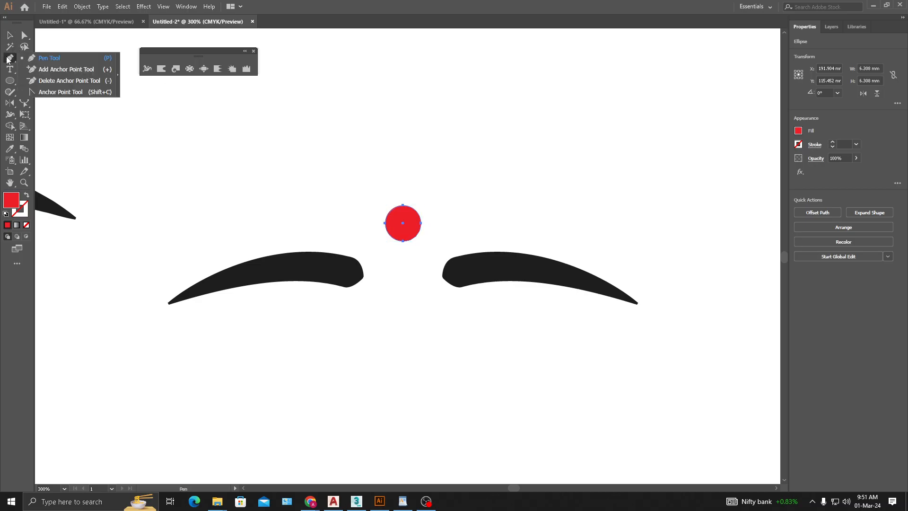
click(24, 36)
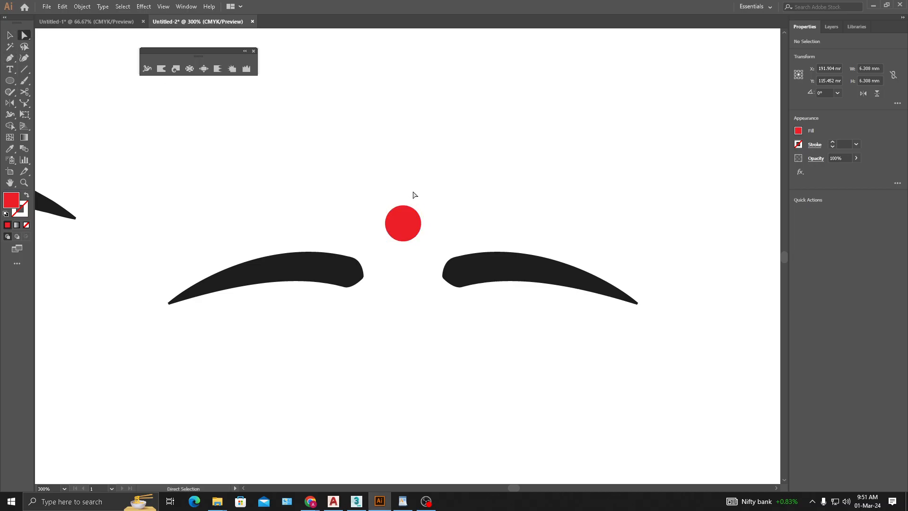
click(403, 207)
drag(405, 207, 403, 185)
scroll(433, 200, up, 1)
click(394, 212)
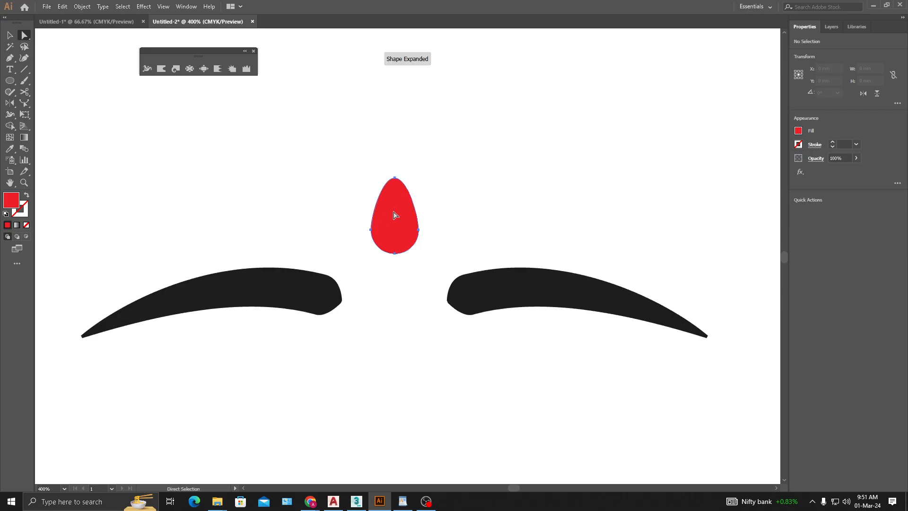
click(396, 179)
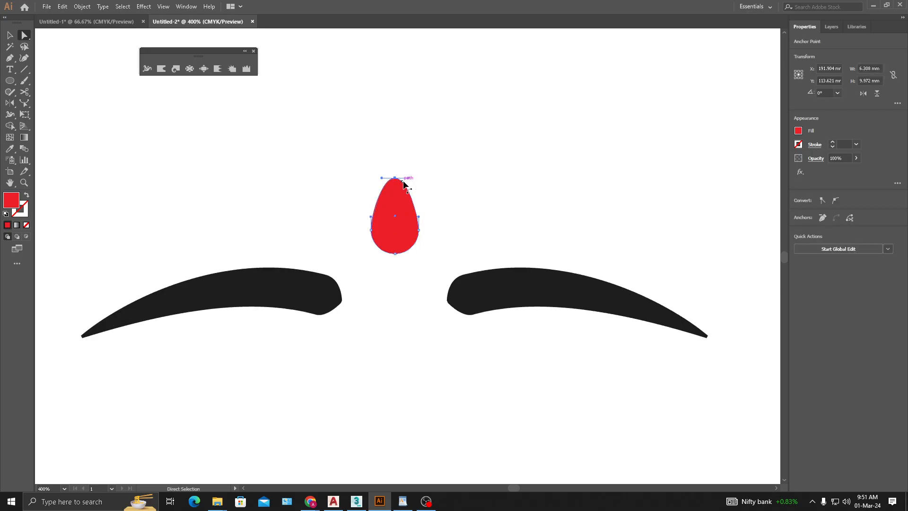
drag(396, 182, 397, 175)
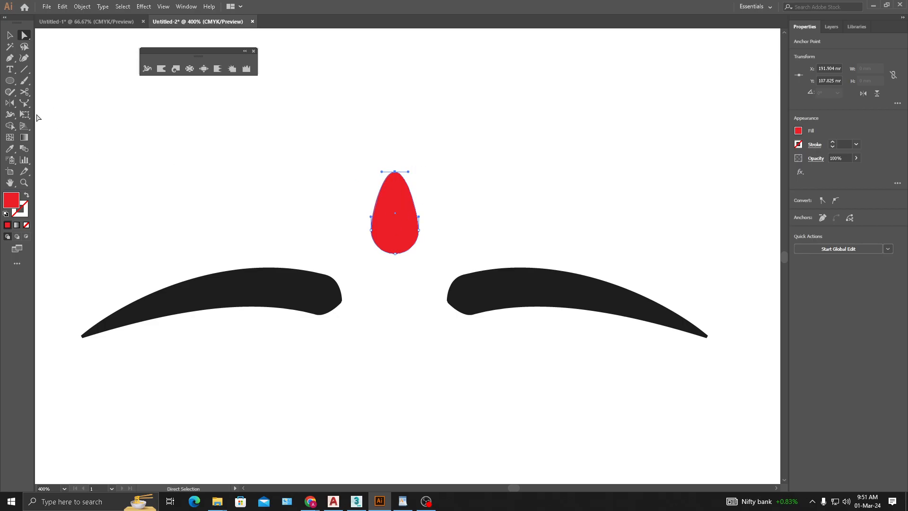
- Scale the top anchor's direction handles inward to a pointed teardrop tip and back outward to a broad, rounded top
click(25, 103)
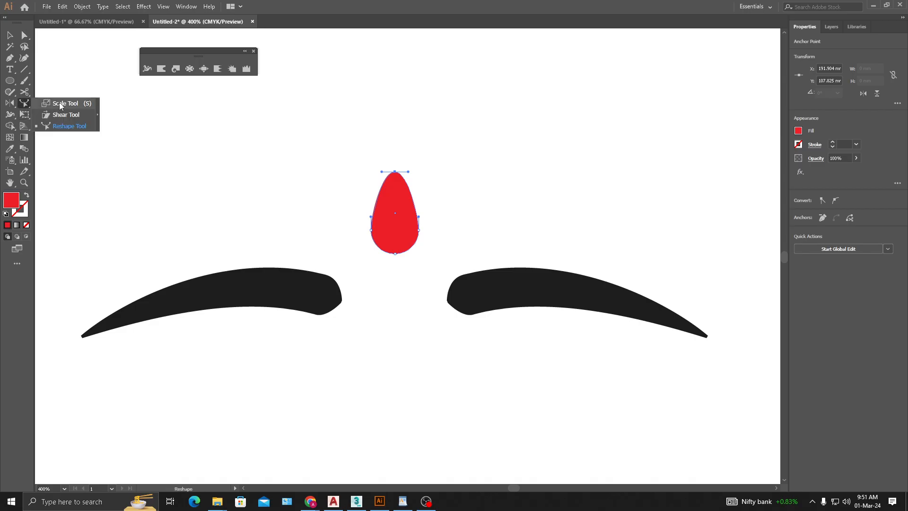
click(60, 104)
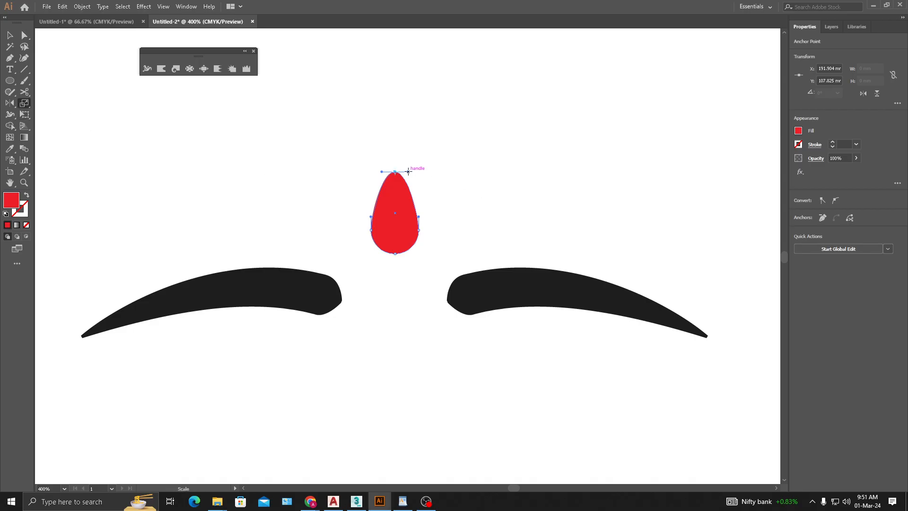
drag(409, 172, 376, 173)
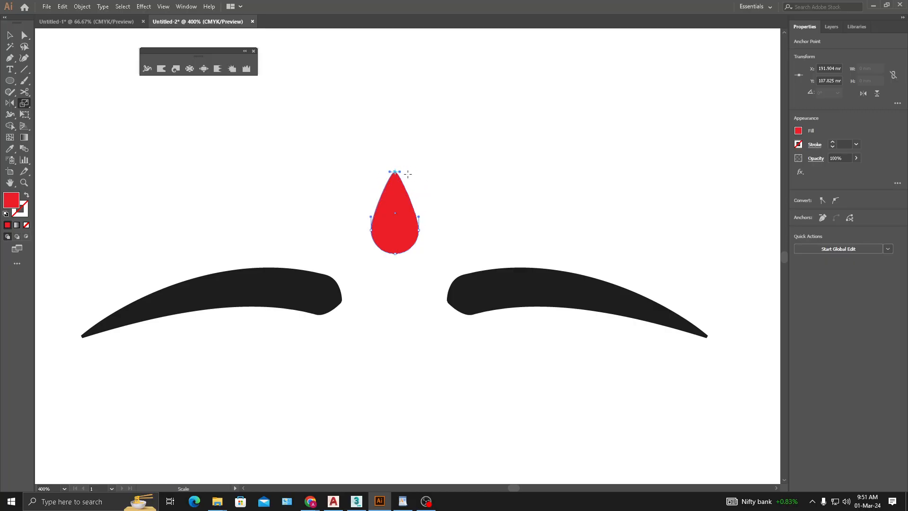
scroll(408, 174, up, 2)
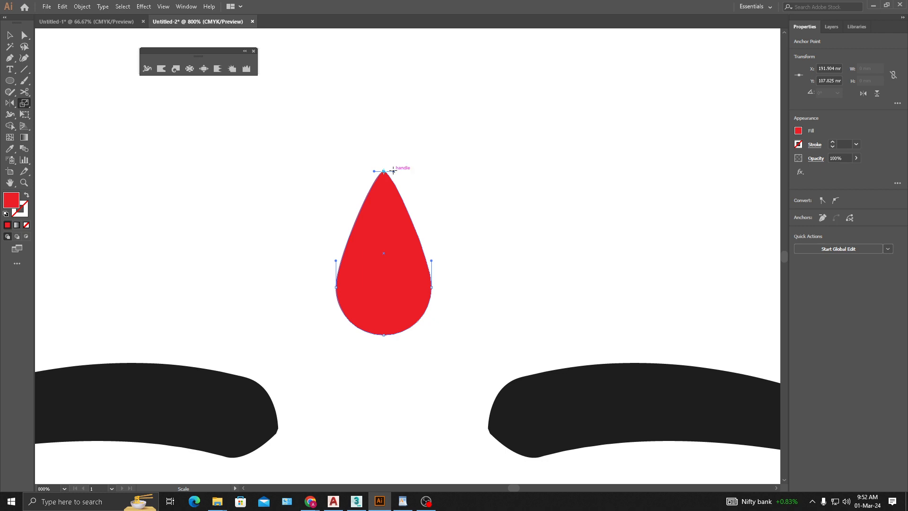
drag(393, 171, 465, 171)
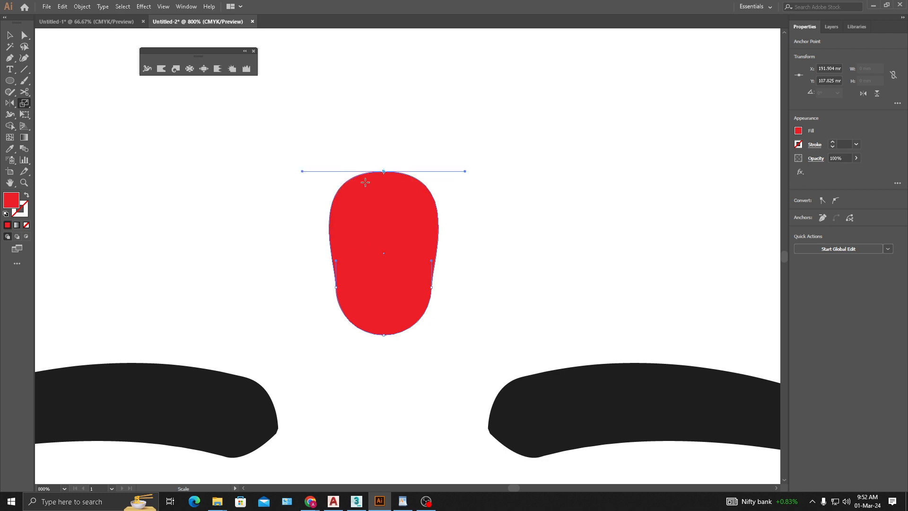
- Undo the last outward scaling of the red shape's top anchor handles
key(ctrl+z)
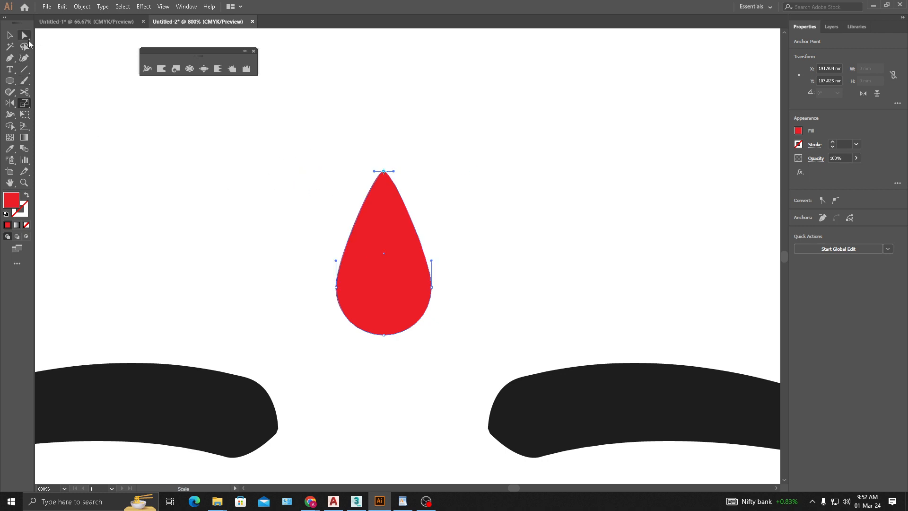
- Try to lengthen only the right direction handle of the teardrop's top anchor, and undo the change
click(22, 34)
click(396, 184)
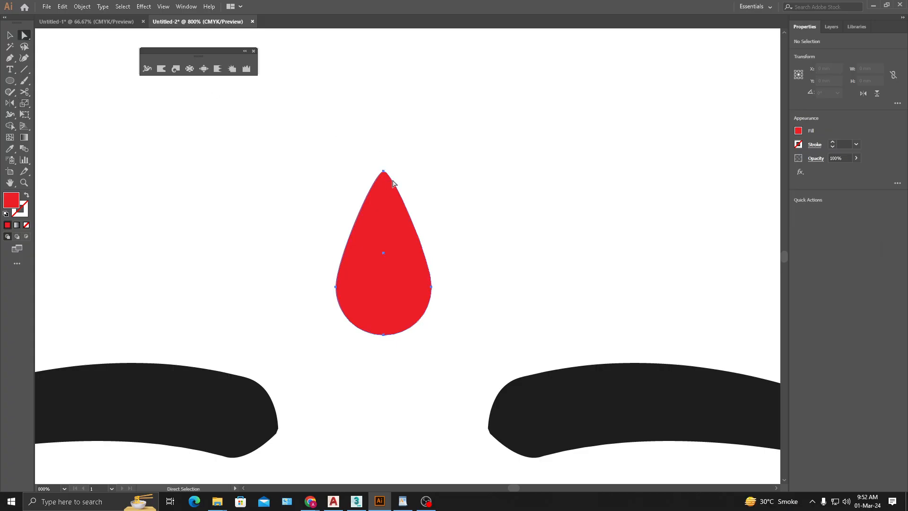
click(384, 173)
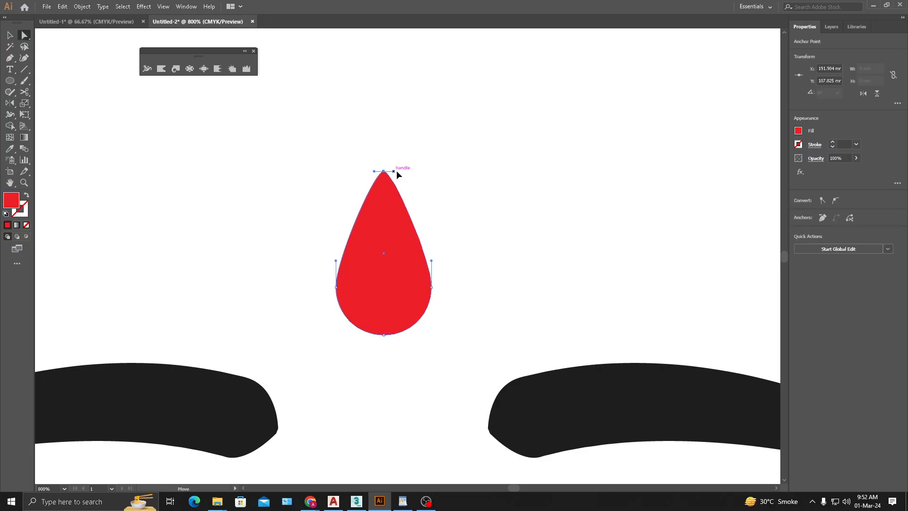
drag(396, 171, 452, 171)
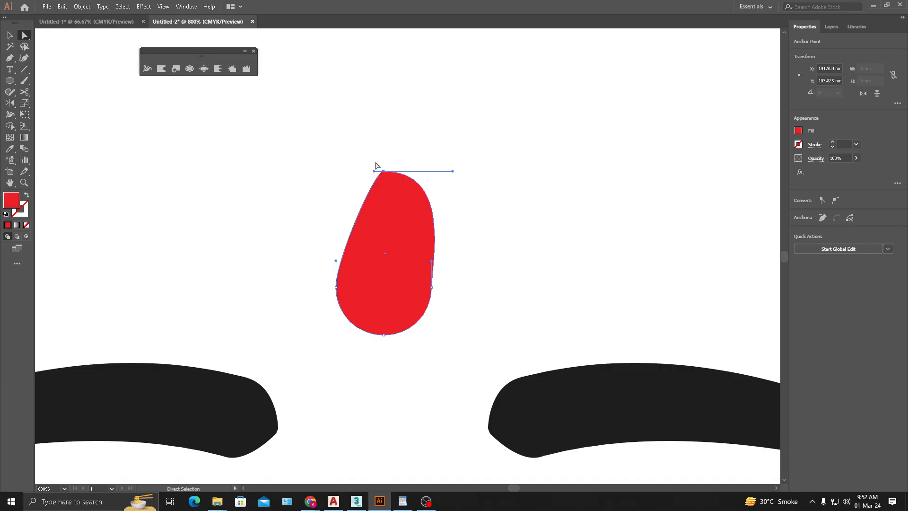
key(ctrl+z)
- Scale both direction handles of the teardrop's top anchor further inward to sharpen its tip, and deselect the shape
click(24, 104)
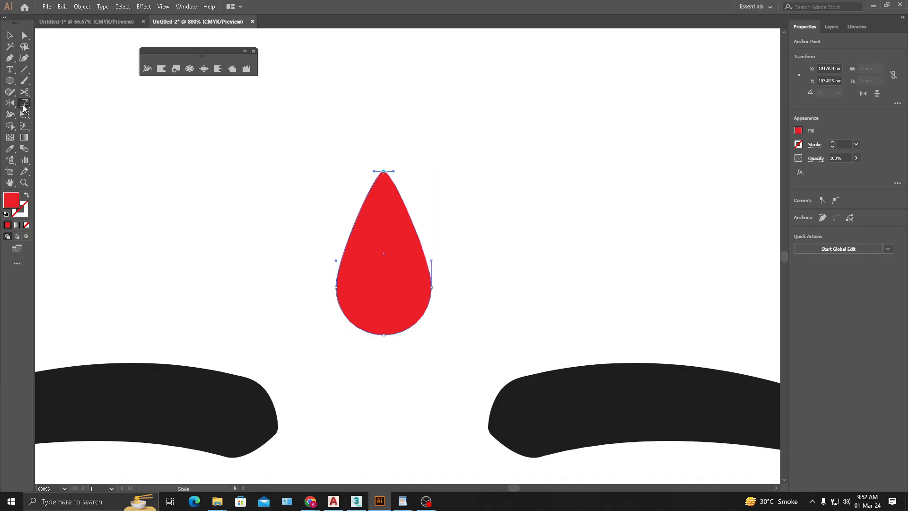
drag(395, 173, 387, 174)
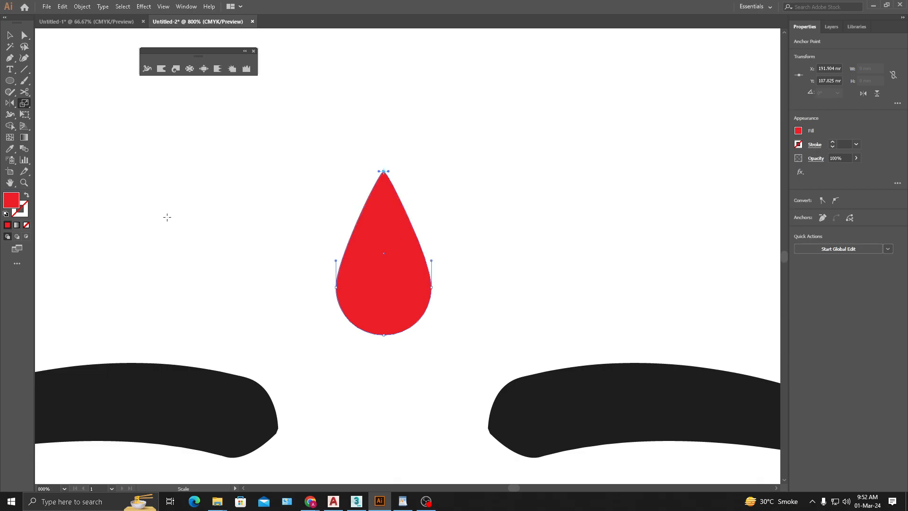
click(9, 35)
click(516, 225)
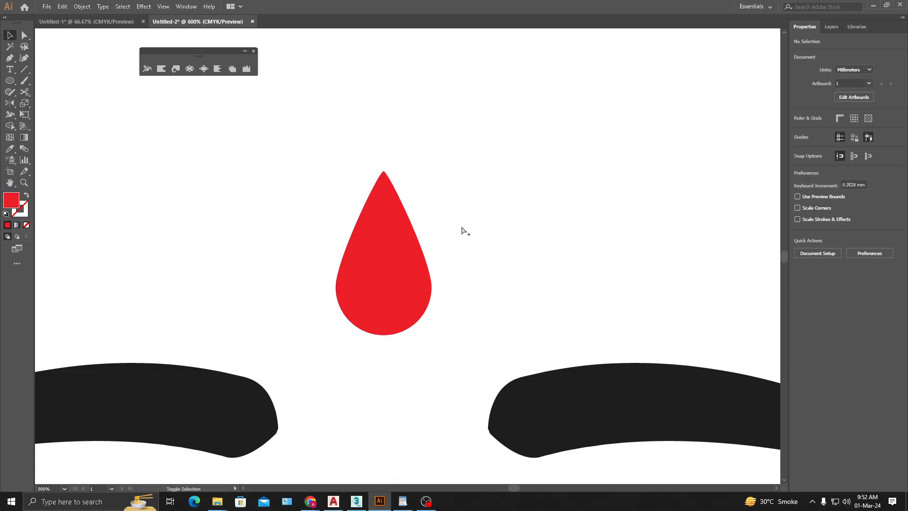
- Move the red teardrop straight down so it sits closer between the two eyebrows
scroll(461, 226, down, 5)
drag(506, 207, 455, 187)
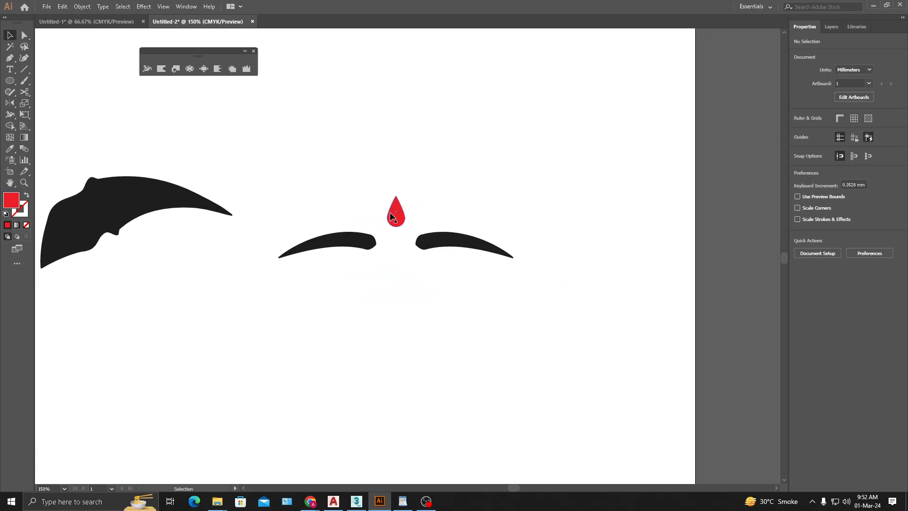
drag(395, 218, 396, 226)
click(444, 186)
drag(490, 258, 489, 276)
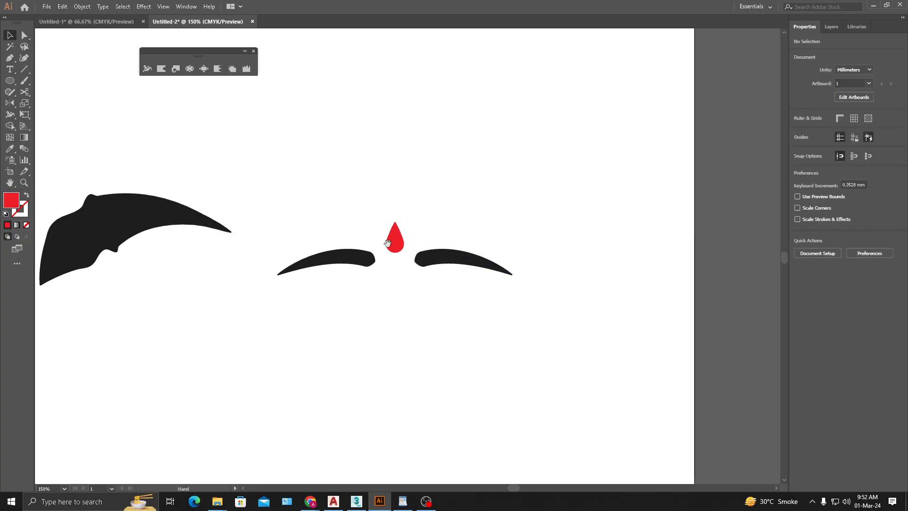
scroll(419, 269, up, 2)
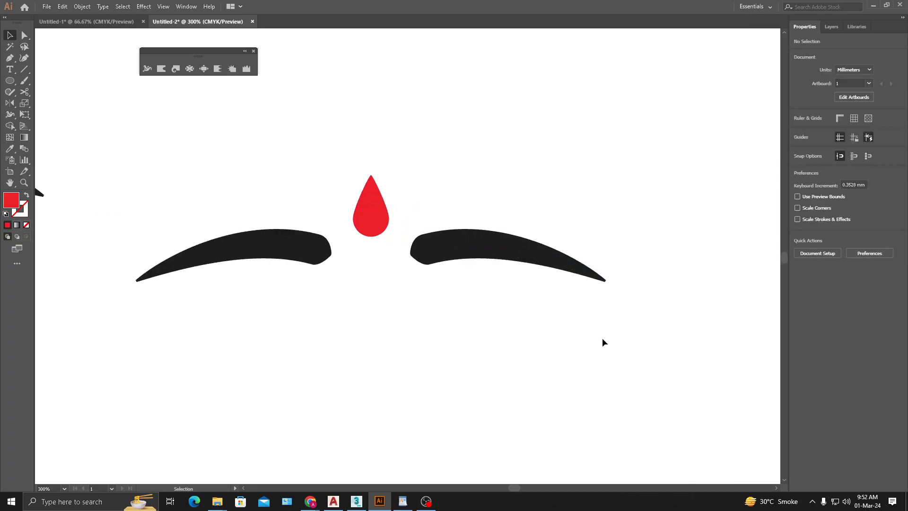
scroll(330, 263, down, 1)
- Select both eyebrows and the red teardrop together and delete them
click(314, 255)
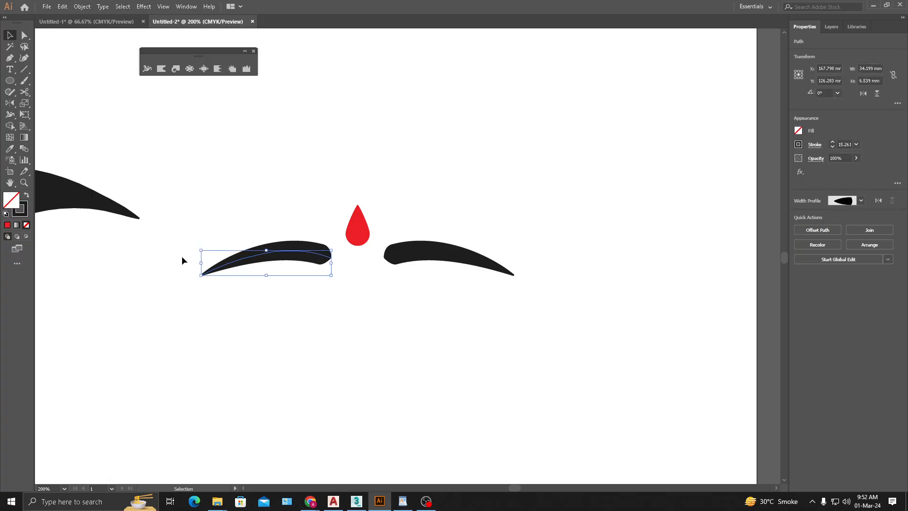
click(377, 309)
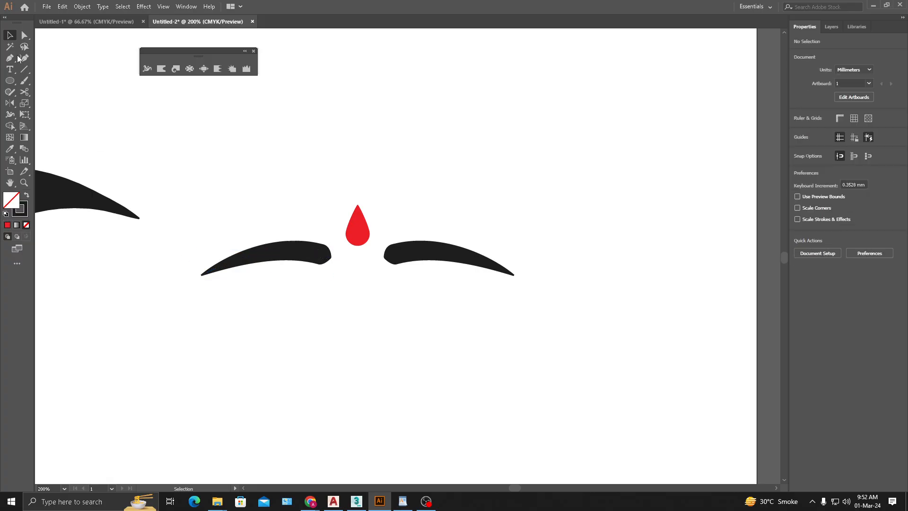
drag(347, 270, 200, 313)
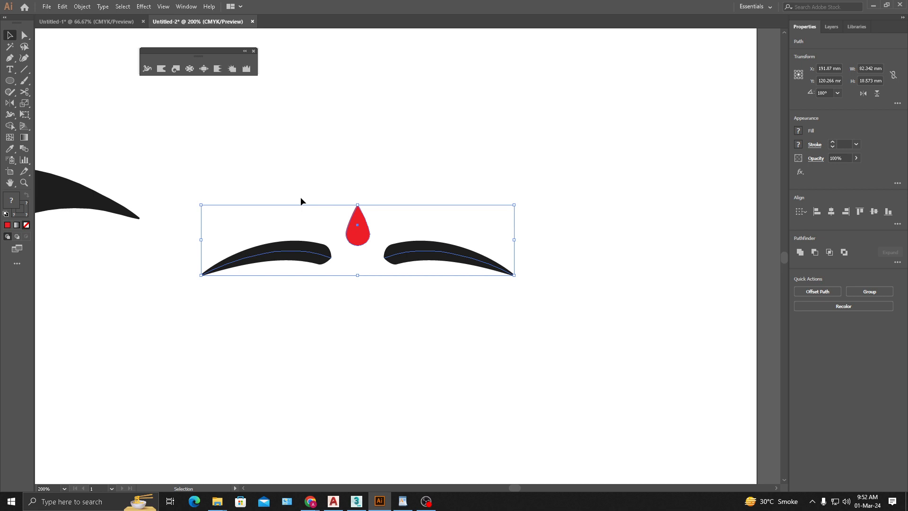
click(373, 177)
drag(486, 148, 272, 333)
key(Delete)
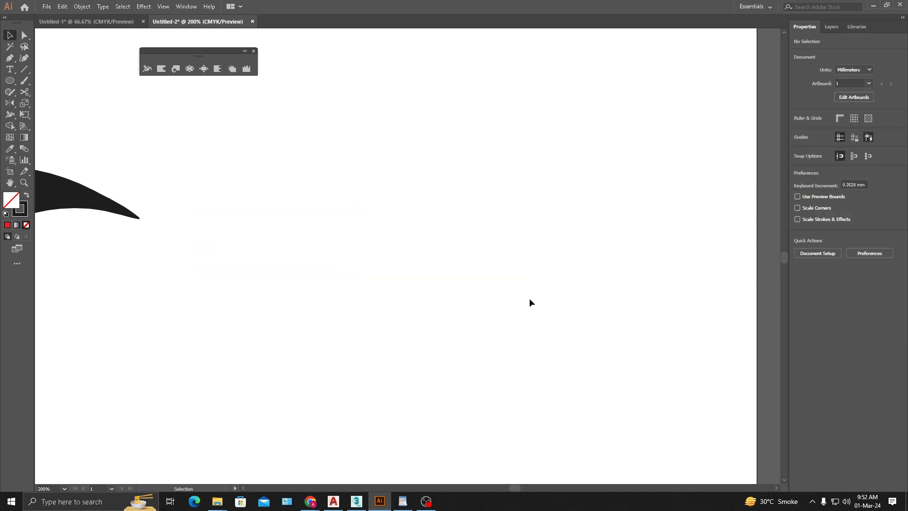
- Delete the remaining large black curved stroke to empty the artboard
drag(132, 211, 481, 221)
drag(560, 111, 93, 348)
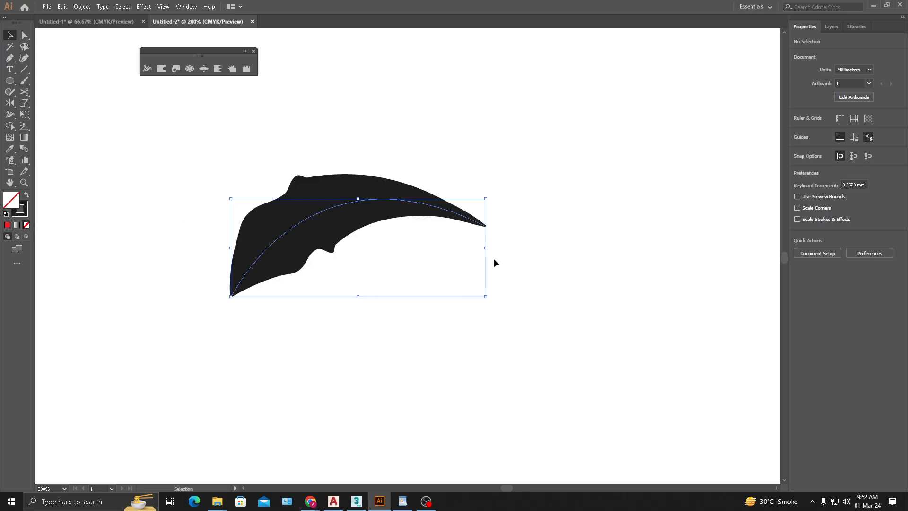
key(Delete)
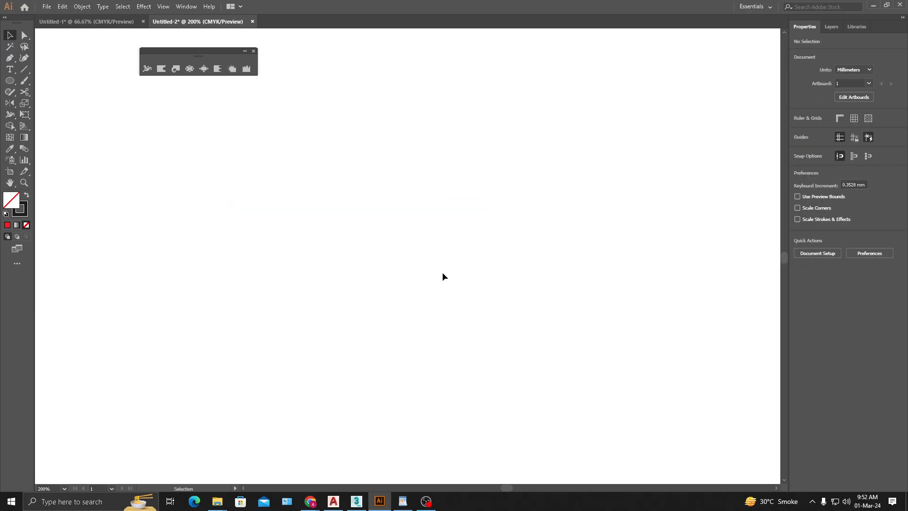
- Bring the whole empty artboard into view and close the floating set of Width and distortion tools
scroll(316, 221, down, 2)
drag(409, 208, 362, 240)
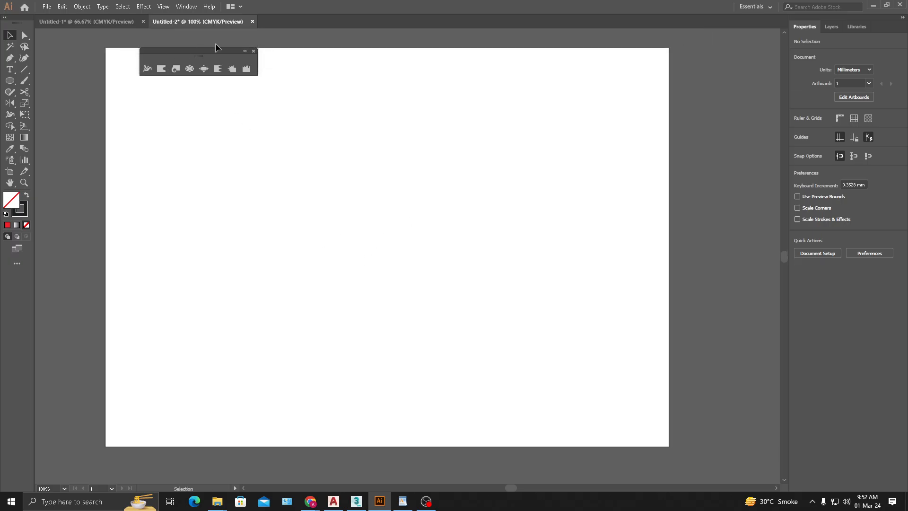
drag(221, 51, 157, 114)
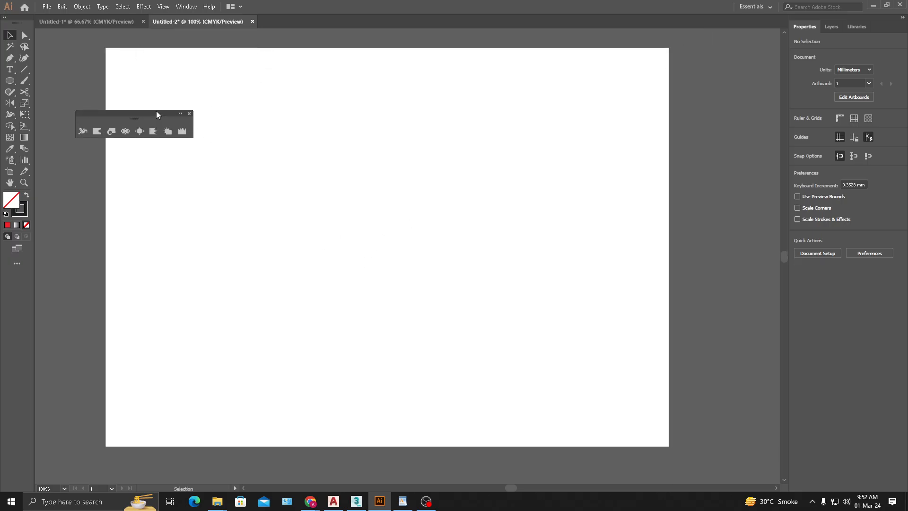
click(189, 114)
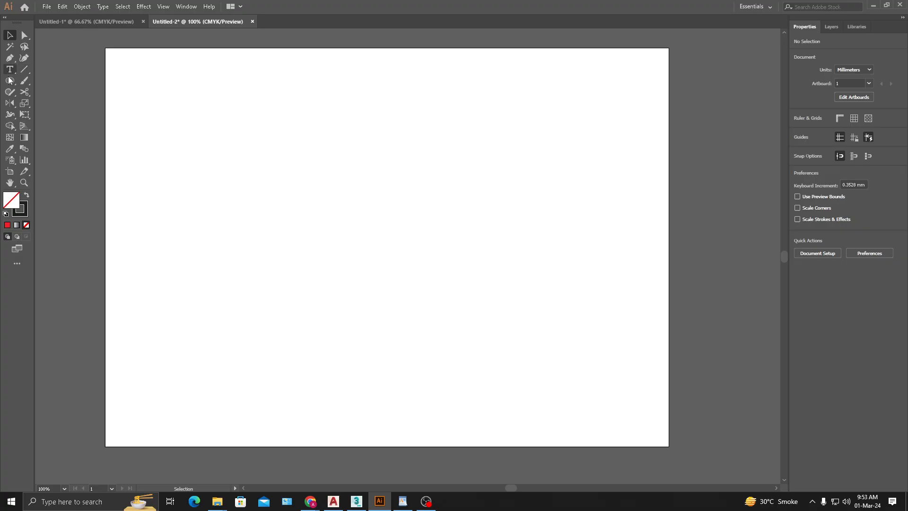
- Draw an upright, unfilled rectangle about 29 mm wide and 57 mm tall and place it near the centre of the artboard
drag(9, 80, 52, 79)
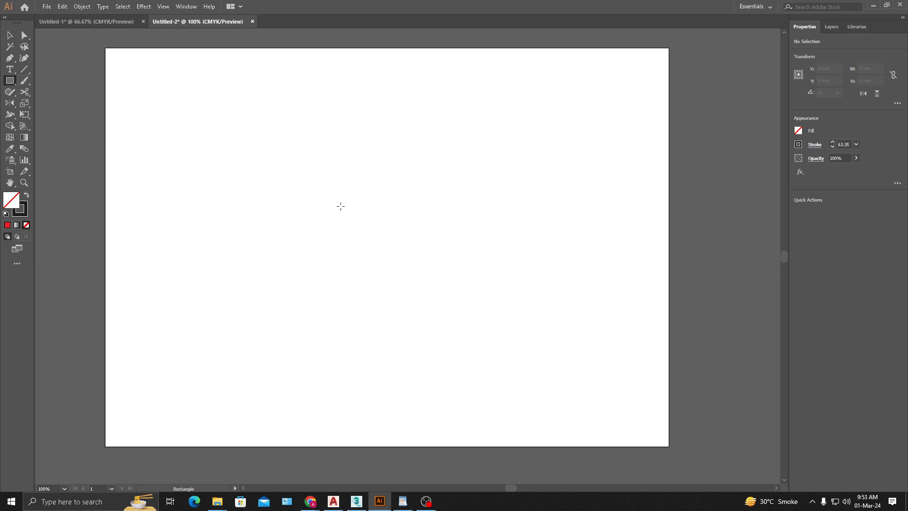
mouse_move(357, 181)
mouse_down()
mouse_move(480, 303)
mouse_move(413, 289)
mouse_up()
click(11, 35)
drag(468, 168, 320, 233)
drag(393, 182, 363, 233)
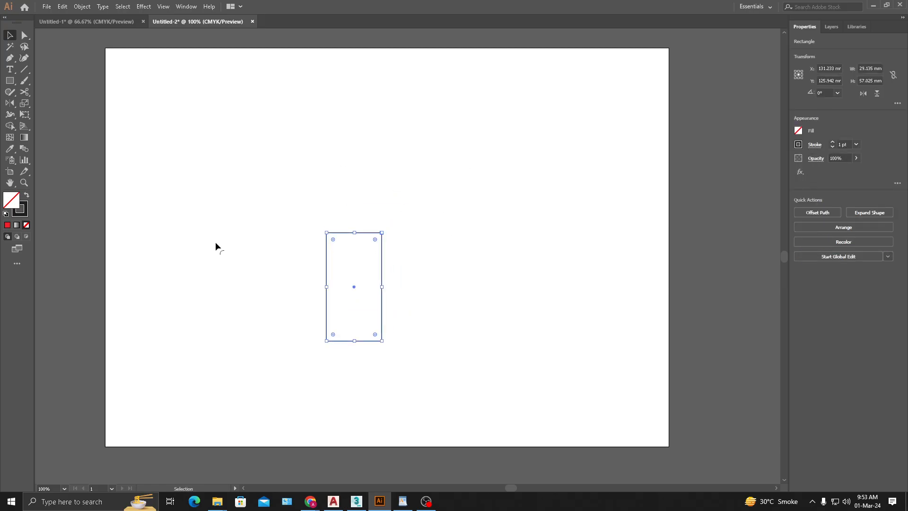
- Fill the rectangle with a linear black-white-black gradient, placing the white stop about a third of the way along
click(17, 225)
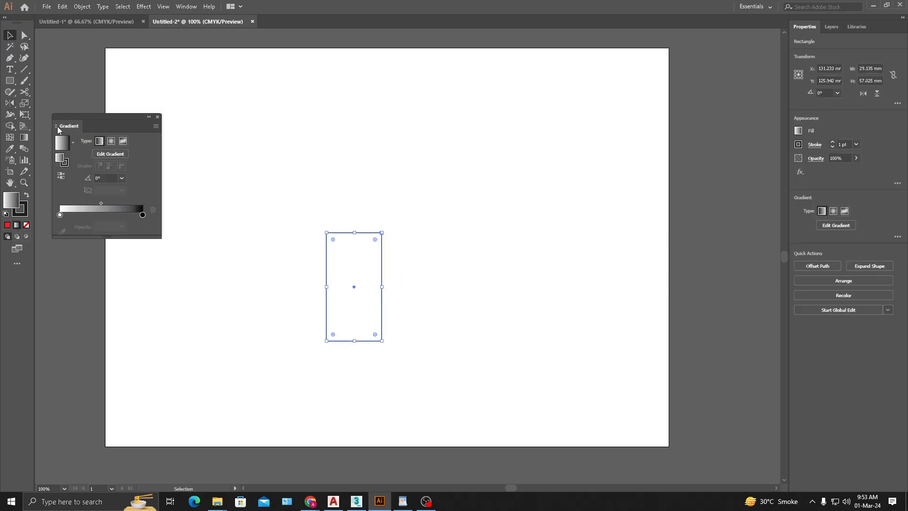
click(412, 246)
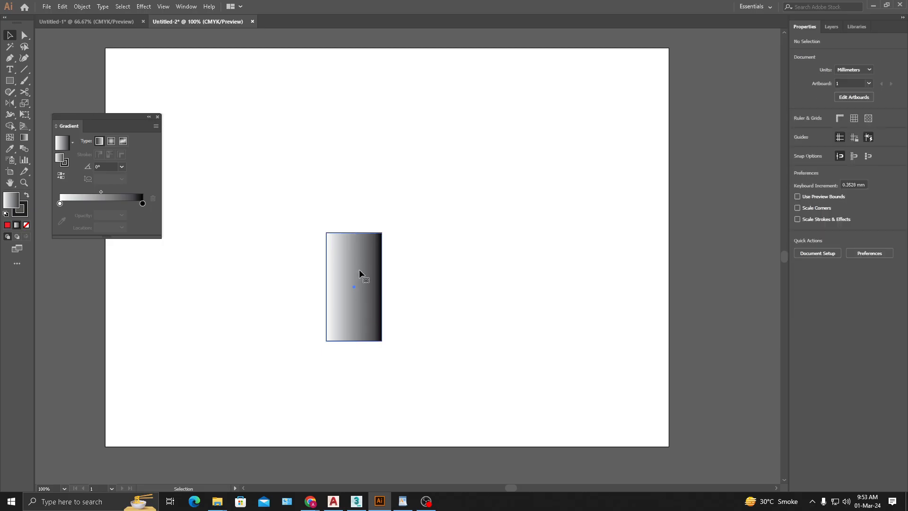
drag(59, 215, 87, 216)
click(143, 215)
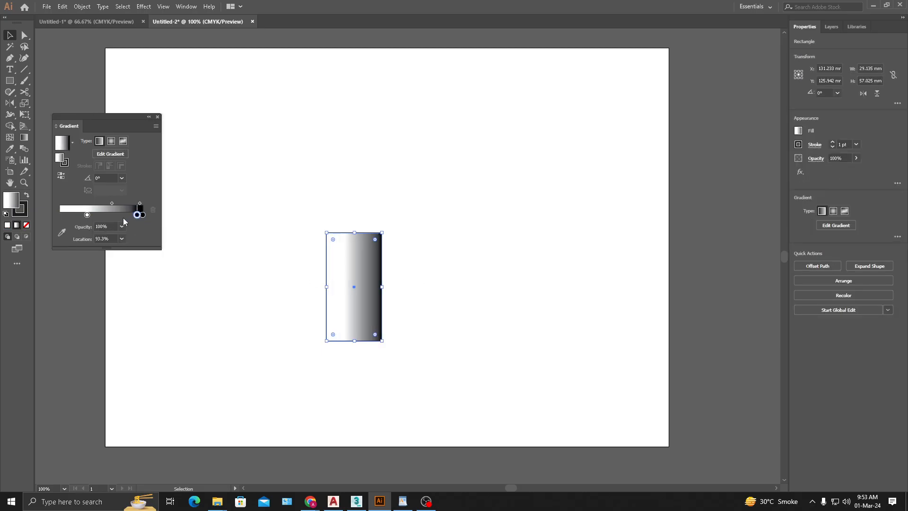
click(61, 216)
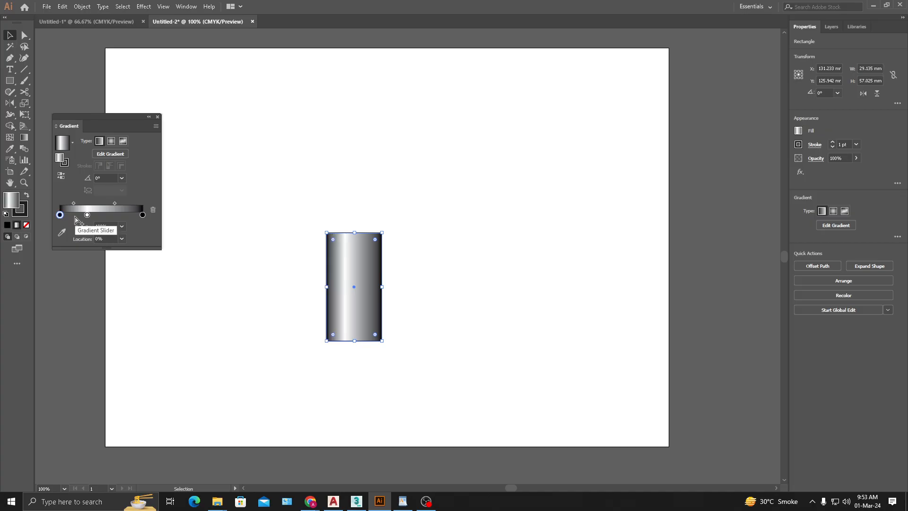
- Add a dark grey stop to the gradient at 18.72%, between the first black stop and the white stop
click(75, 215)
double_click(75, 216)
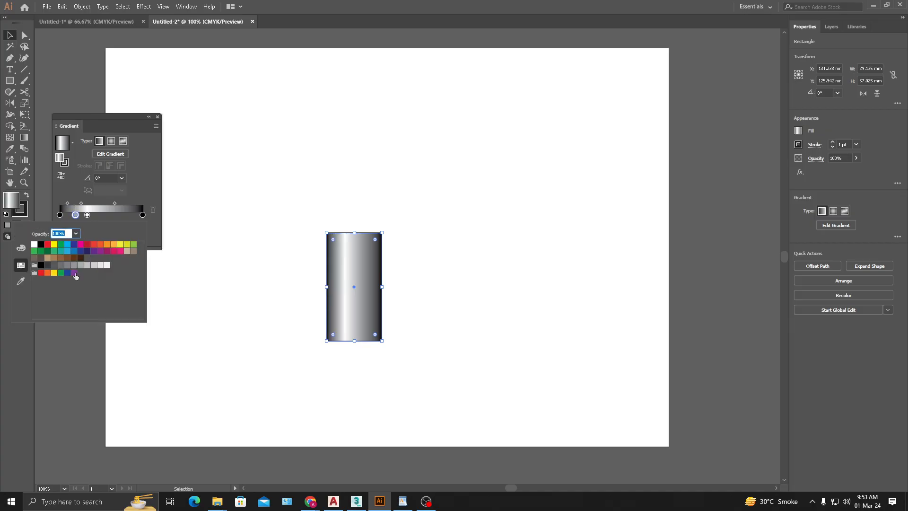
click(53, 265)
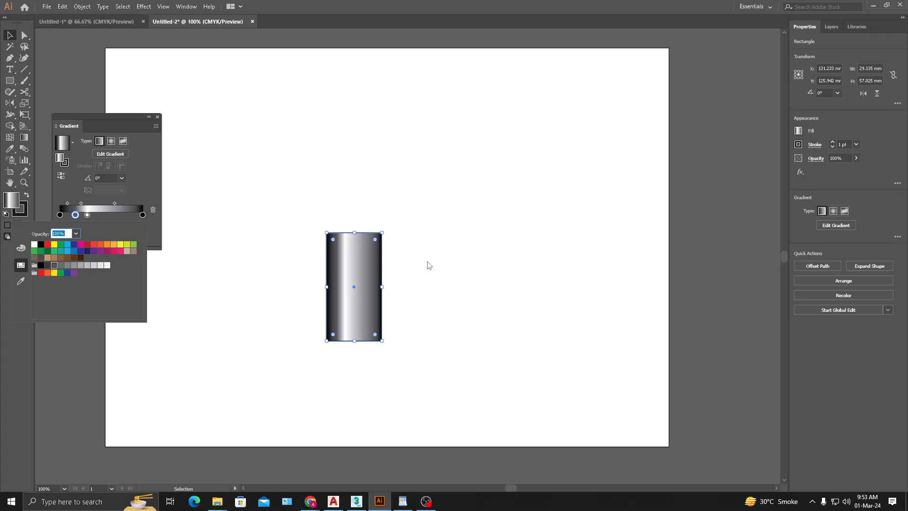
click(425, 277)
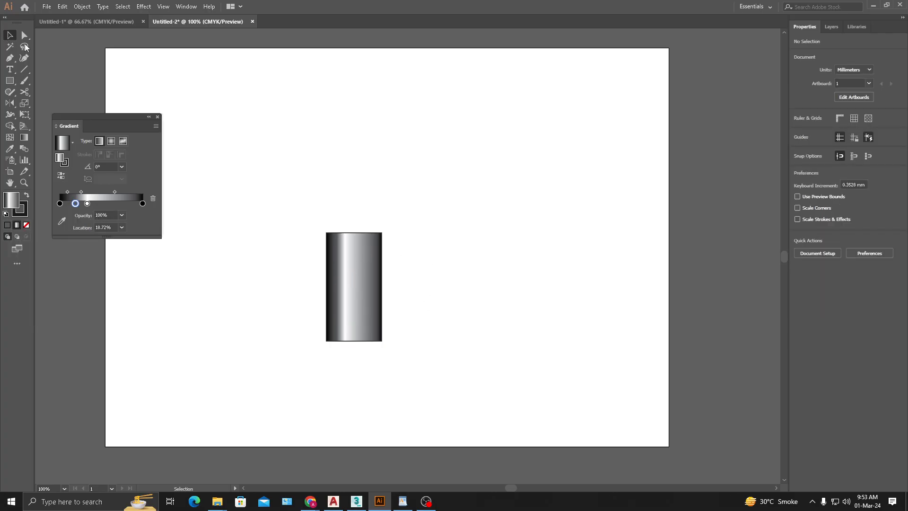
- Remove the outline from the gradient rectangle so that only its metallic fill remains
click(363, 277)
key(F6)
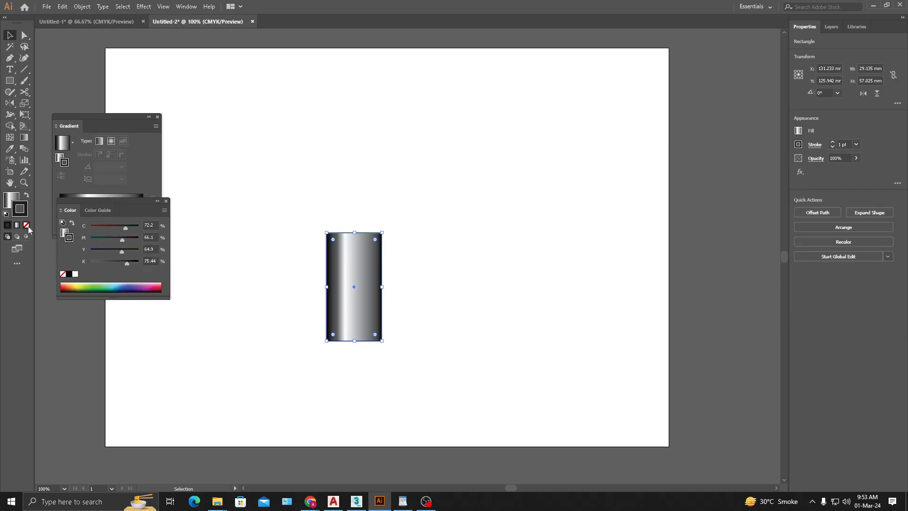
click(430, 314)
- Duplicate the gradient rectangle as a slightly narrower cap centred on the body, rising about 14 mm above its upper edge
drag(417, 318, 462, 298)
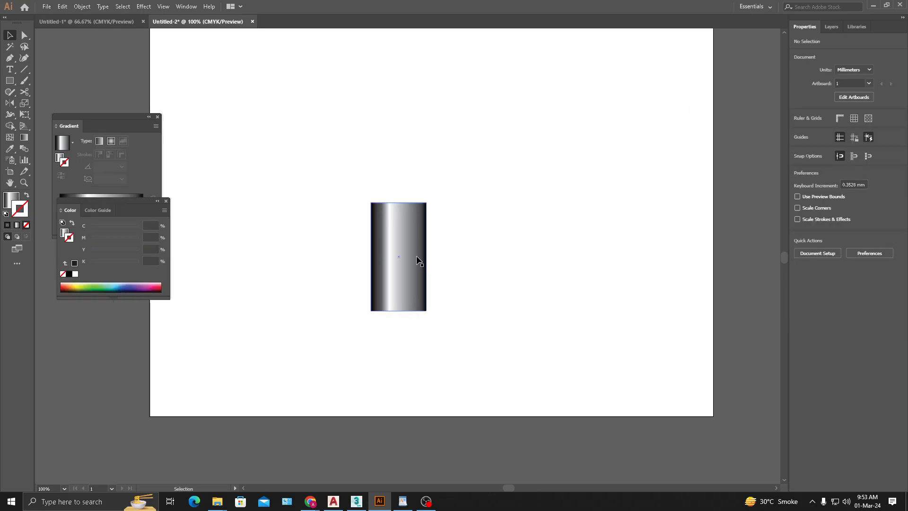
drag(410, 286, 412, 180)
drag(398, 96, 393, 192)
click(464, 231)
scroll(416, 206, up, 4)
click(500, 209)
scroll(500, 208, down, 5)
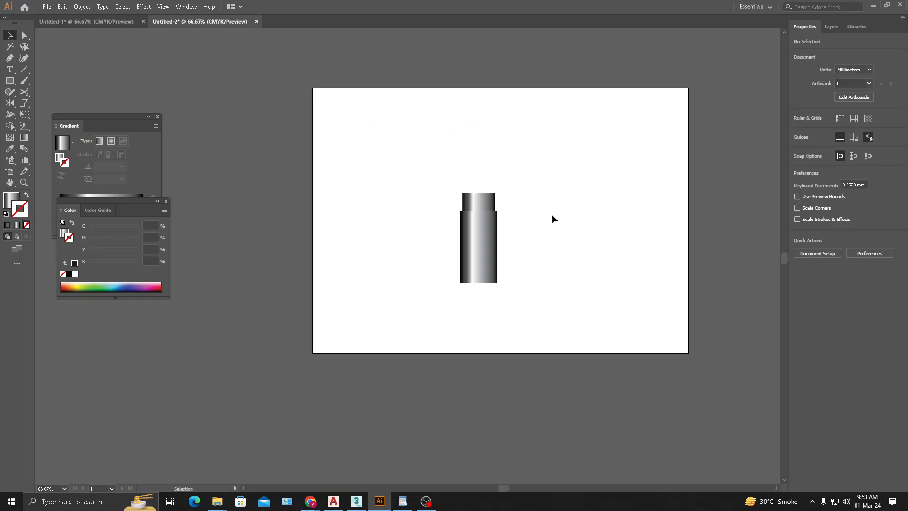
- Group the body and its cap and place a duplicate of the group beside the original
drag(553, 214, 487, 243)
drag(497, 185, 357, 341)
scroll(445, 275, up, 1)
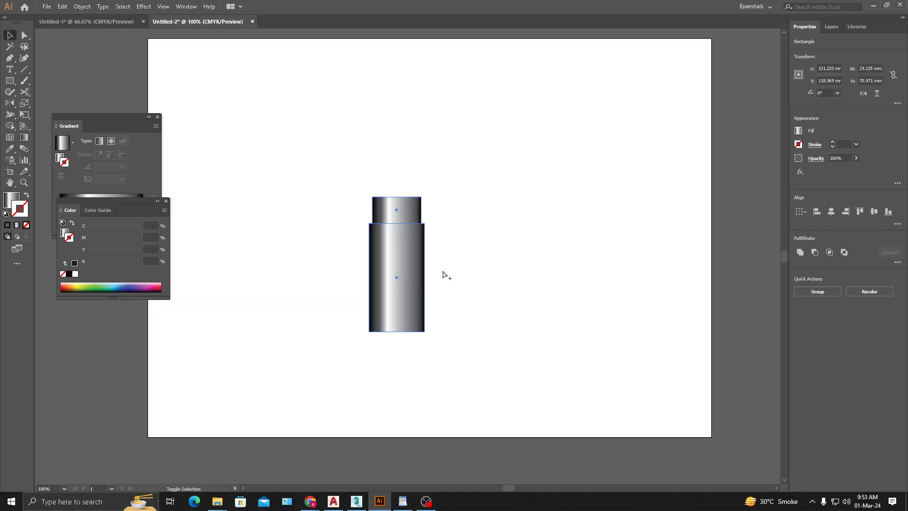
click(468, 251)
drag(419, 282, 629, 297)
click(630, 297)
drag(630, 296, 281, 245)
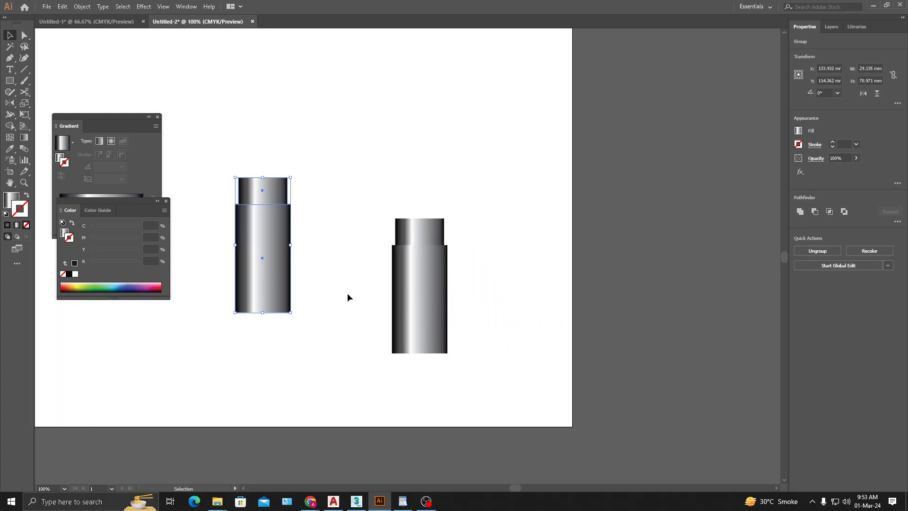
- Reflect the original group across the horizontal axis with the Reflect tool so its cap points downward
click(9, 103)
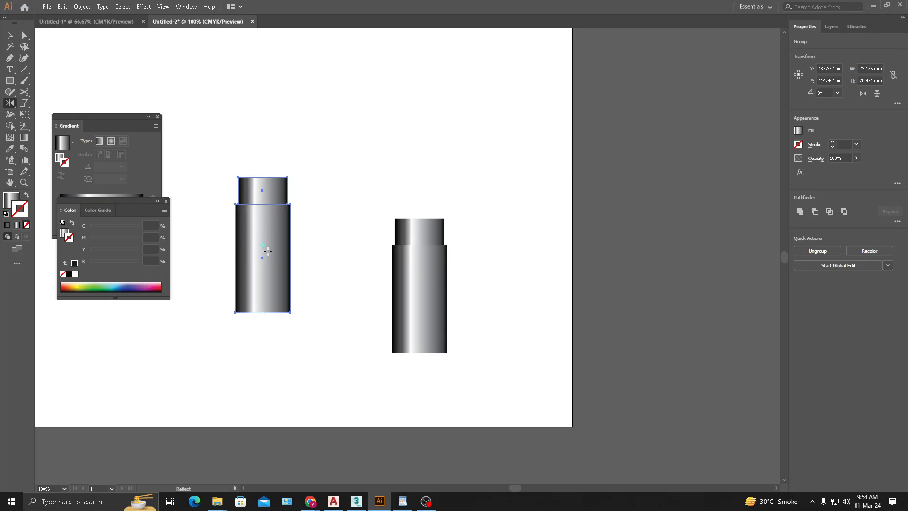
alt+click(263, 270)
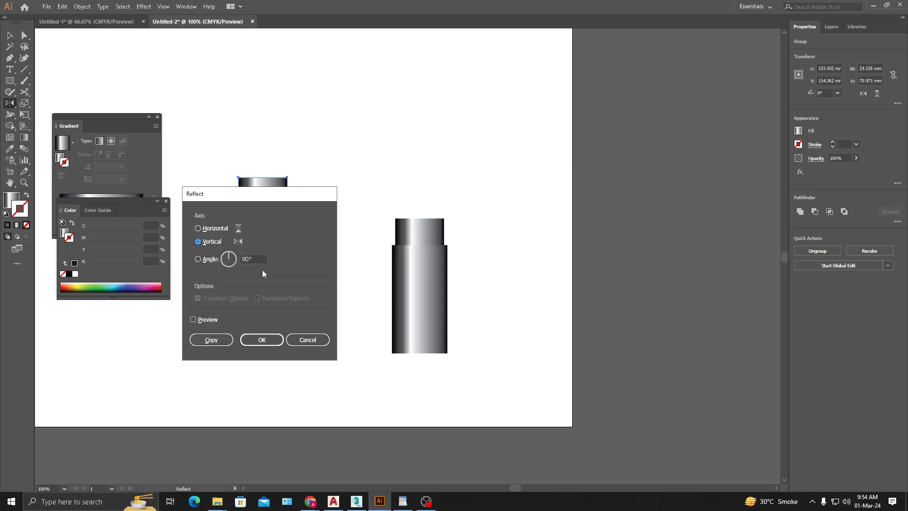
click(198, 229)
click(260, 340)
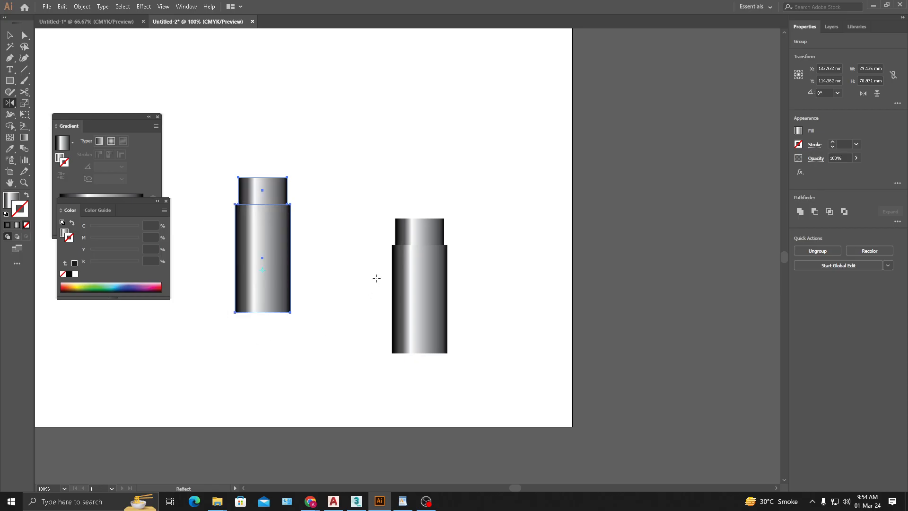
click(9, 36)
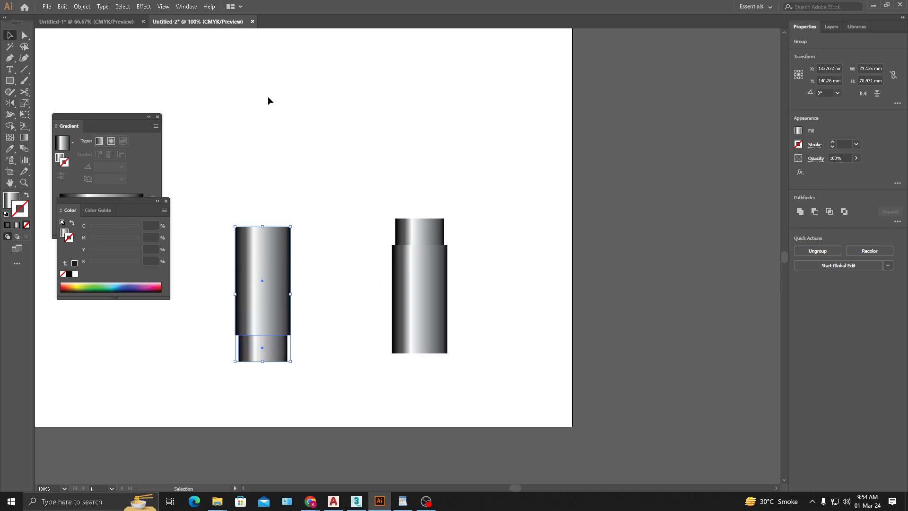
click(317, 199)
key(space)
drag(319, 211, 330, 188)
click(278, 257)
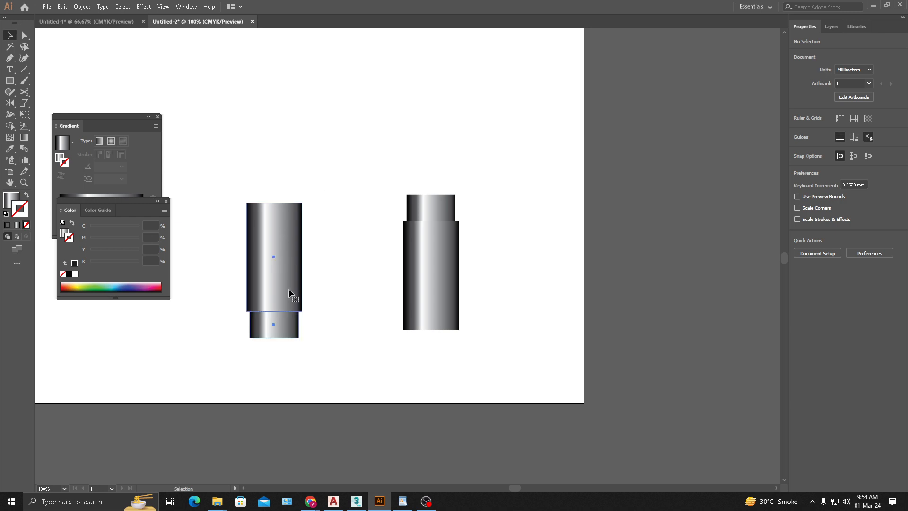
key(space)
mouse_move(345, 225)
mouse_down()
mouse_move(378, 201)
mouse_move(350, 237)
mouse_up()
key(space)
click(284, 183)
- Try a copy of the upright group rotated 180° directly beneath the upright group, and delete that copy
drag(448, 276, 518, 276)
drag(538, 208, 499, 363)
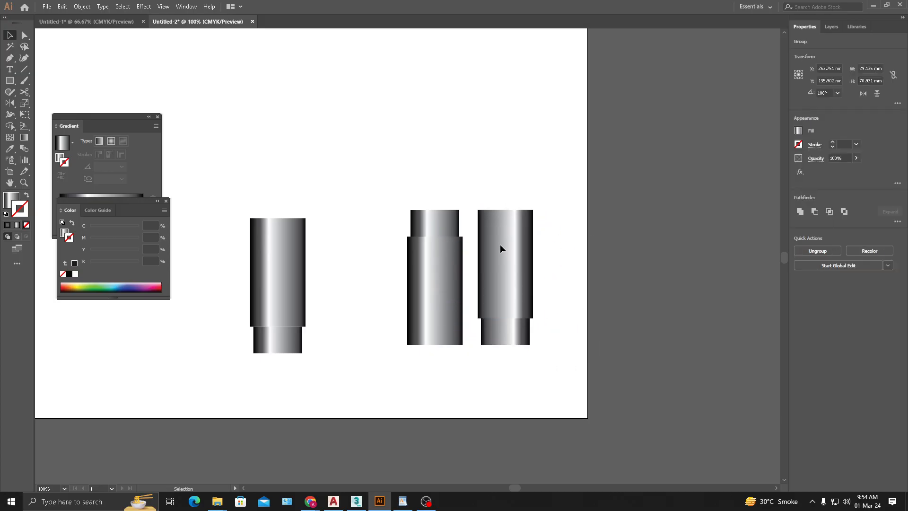
drag(507, 234, 514, 372)
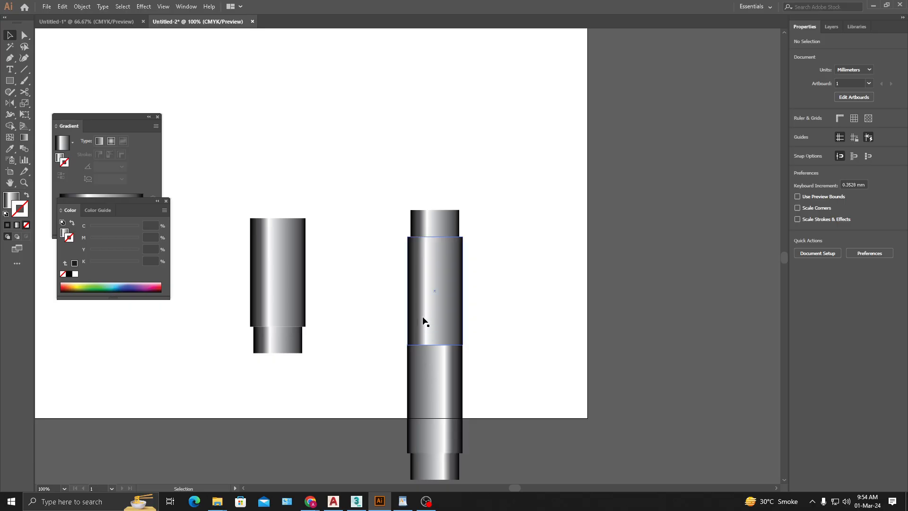
click(443, 368)
key(Delete)
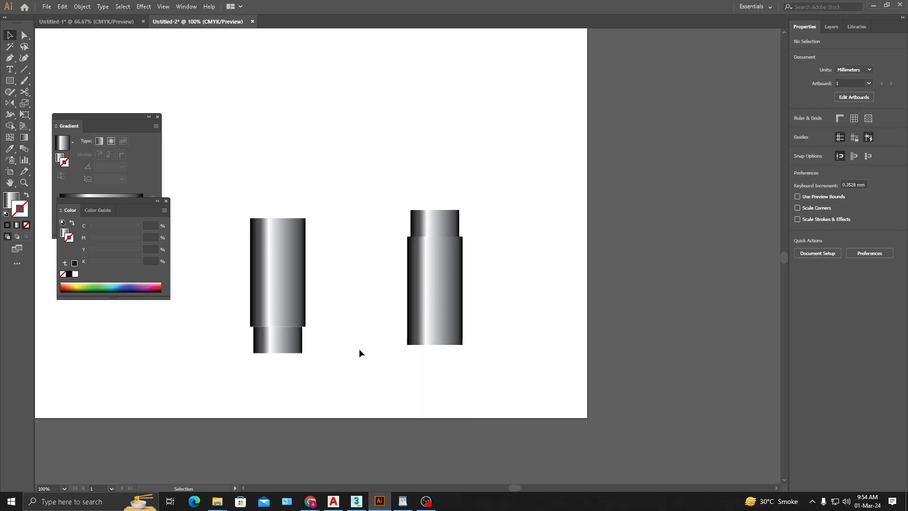
- Move the reflected group directly beneath the upright group, aligned with its sides and separated by a narrow gap
drag(250, 374, 249, 374)
drag(279, 251, 432, 371)
click(498, 364)
alt+scroll(438, 365, up, 4)
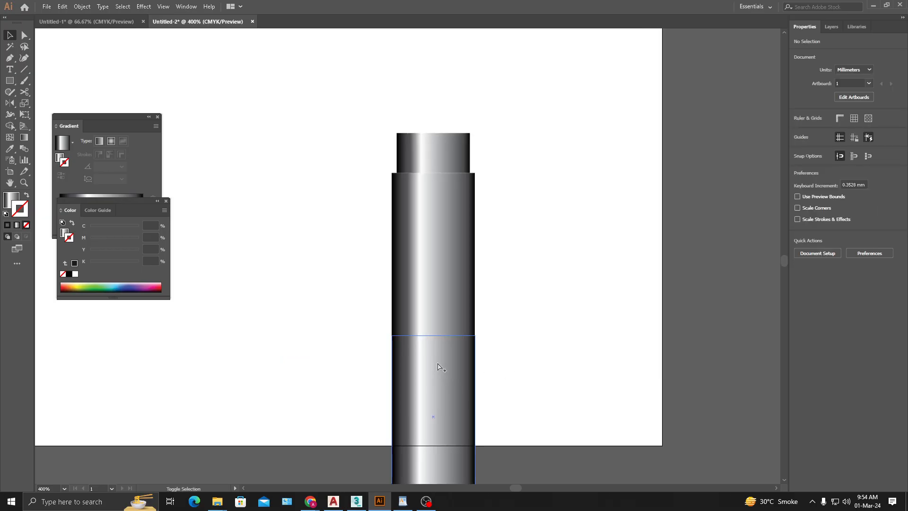
drag(433, 334, 433, 341)
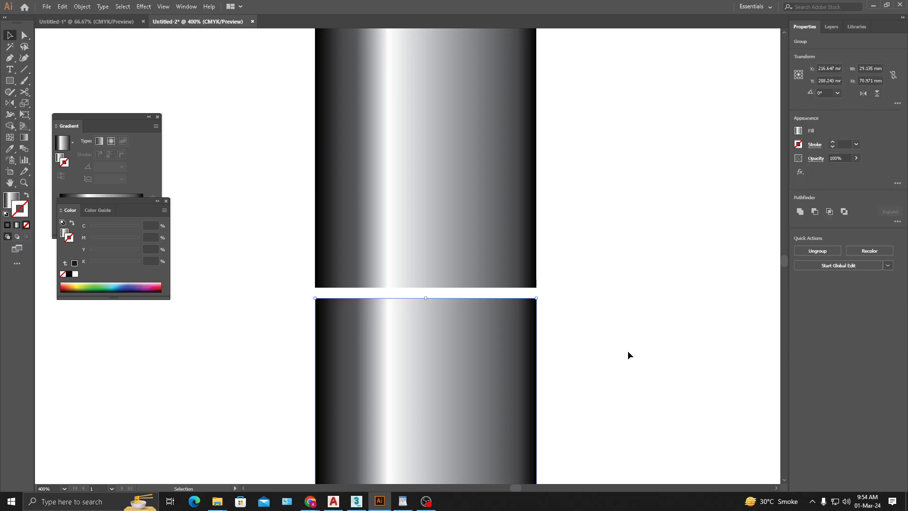
- Nudge the reflected group up by about 1 mm to narrow the gap below the upright group
key(Up)
key(Up)
key(Up)
key(Up)
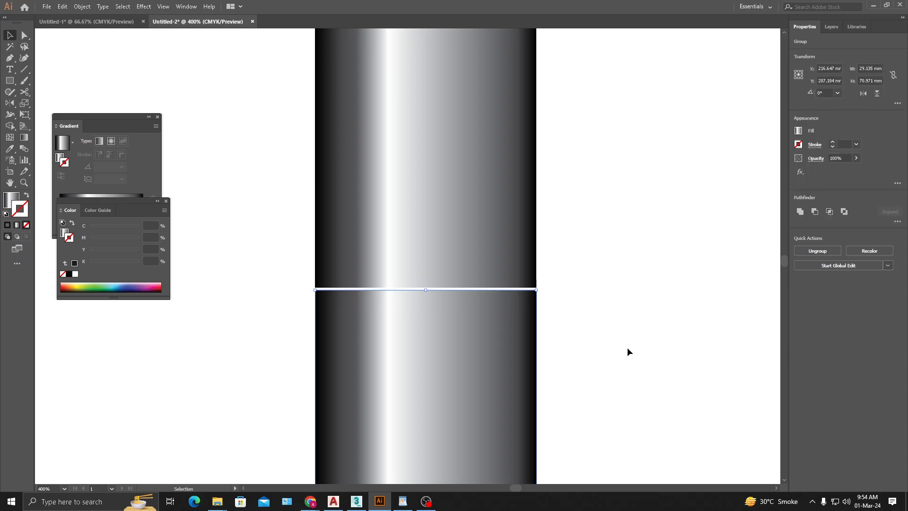
key(Down)
click(608, 317)
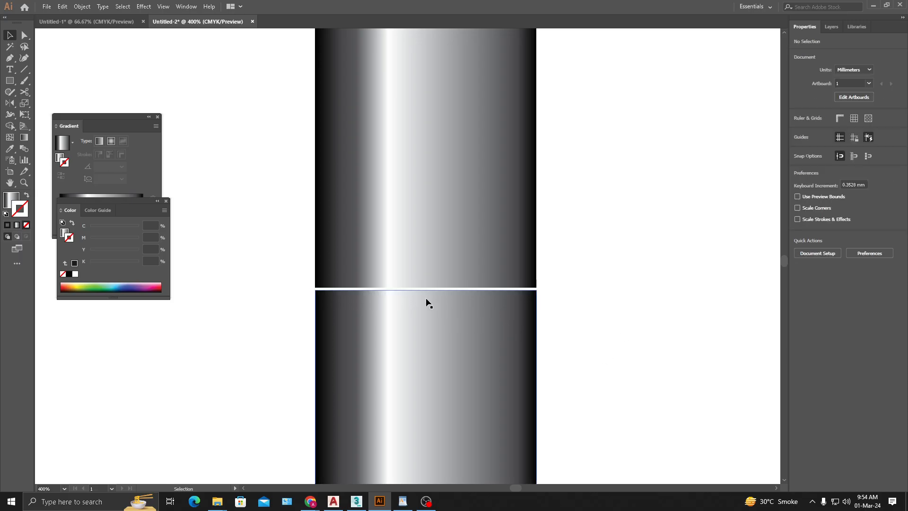
- Move the reflected group up by about another 0.2 mm, leaving only a hairline gap between the two groups
click(367, 306)
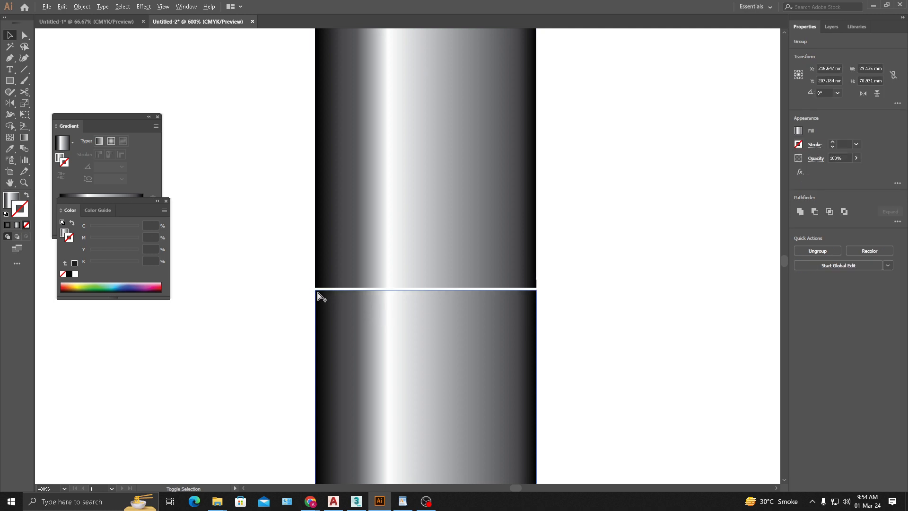
scroll(319, 293, up, 5)
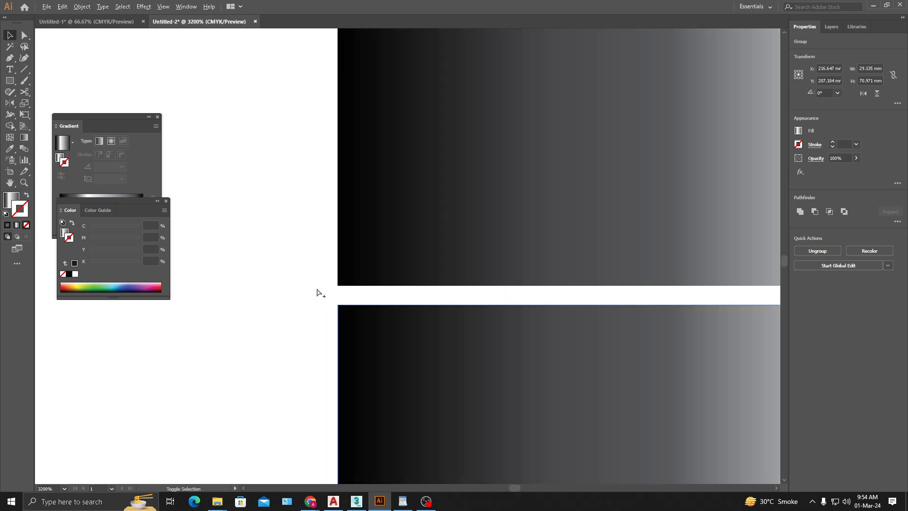
drag(346, 329, 346, 302)
click(260, 349)
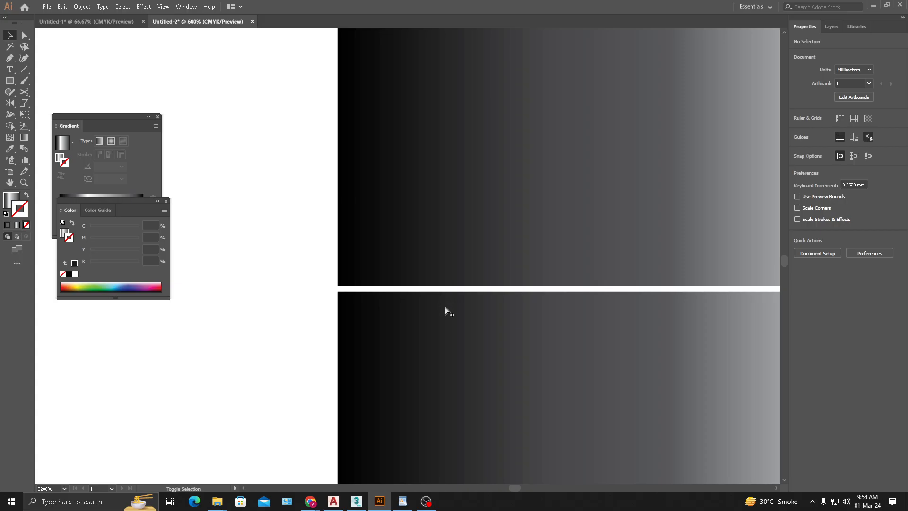
scroll(445, 310, down, 8)
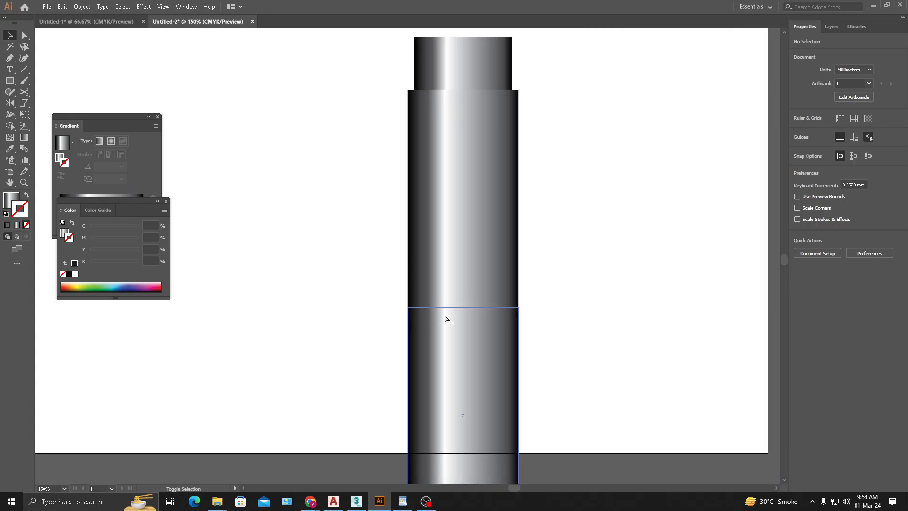
scroll(445, 320, down, 2)
- Lower the opacity of the reflected group strongly so it looks like a faint mirror image of the upright group
drag(576, 321, 459, 304)
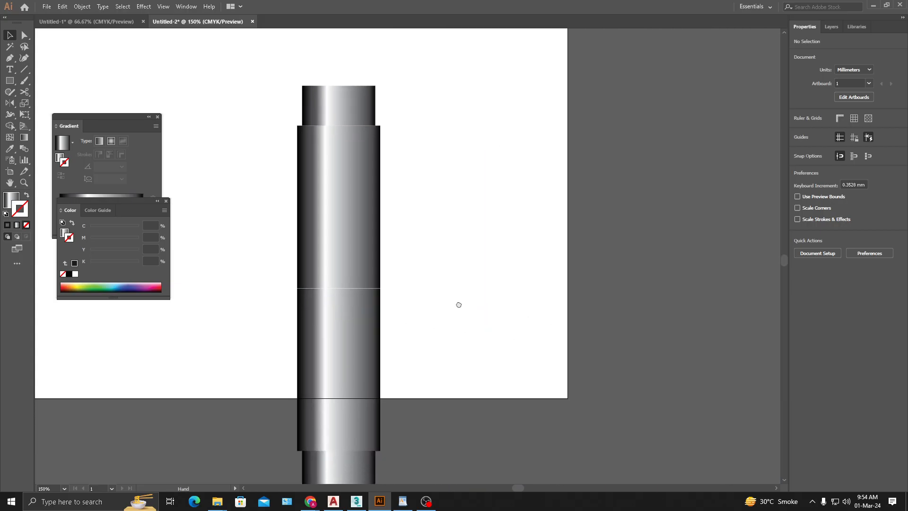
click(340, 336)
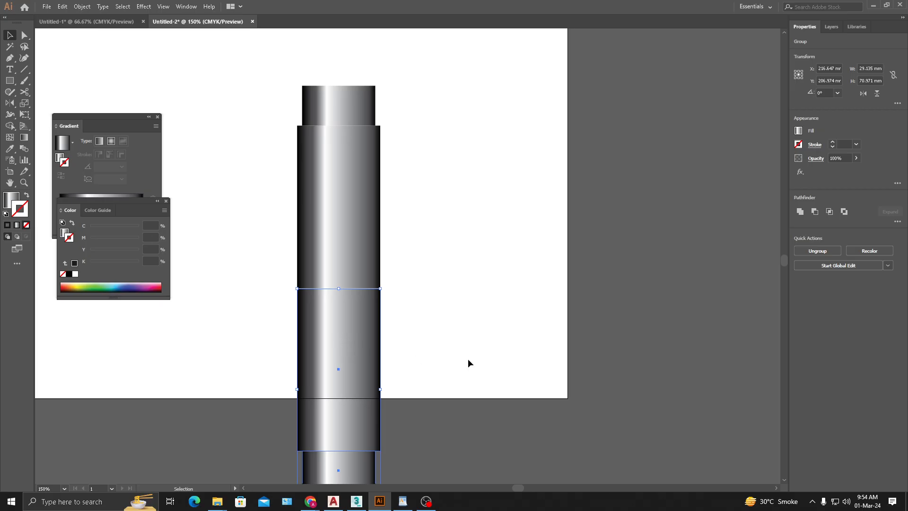
click(856, 158)
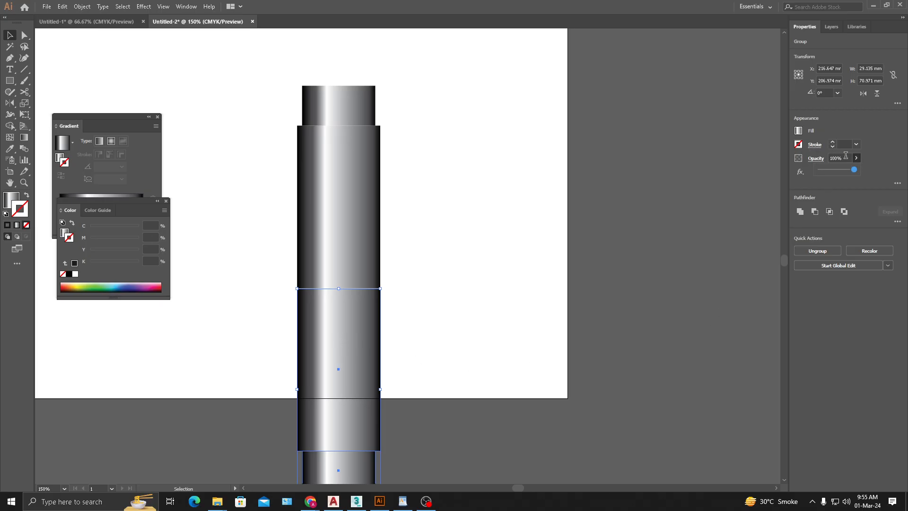
drag(842, 175, 829, 175)
click(417, 271)
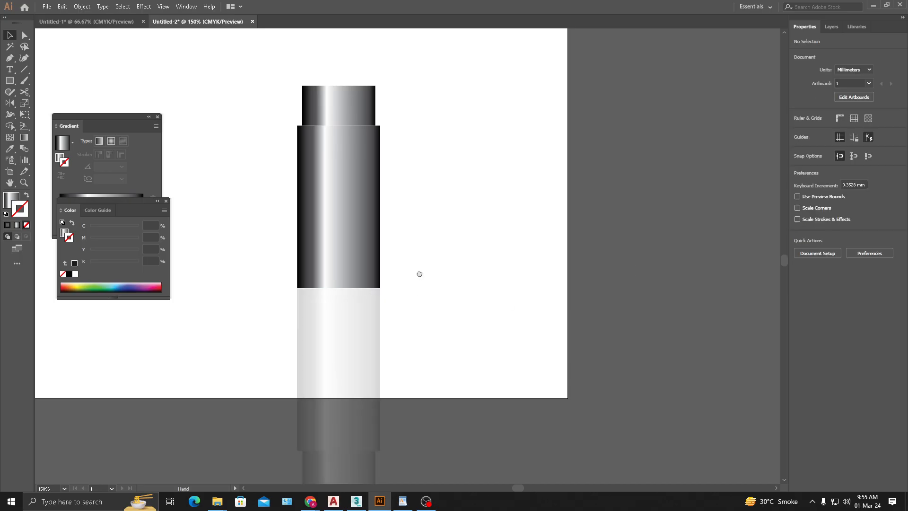
drag(417, 272, 456, 334)
drag(451, 385, 468, 254)
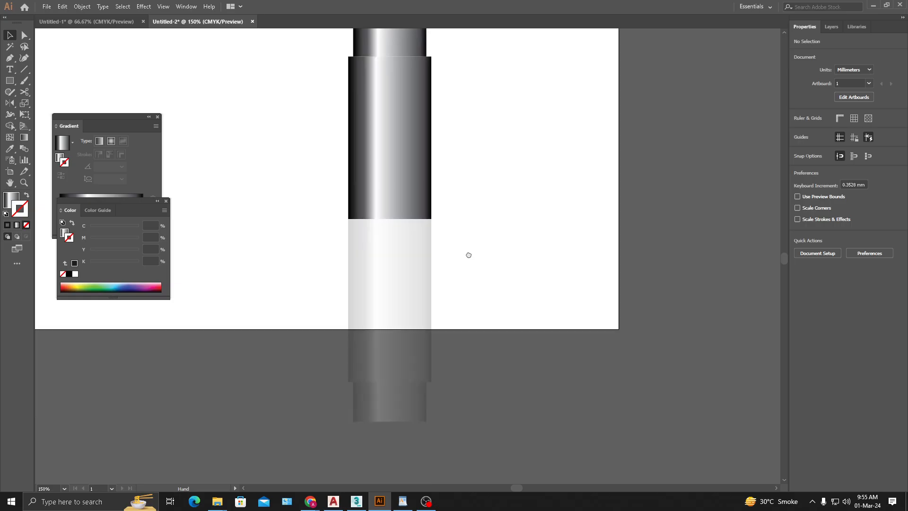
- Draw a rectangle about 40 by 39 mm over the reflected group, from the upright group's base down to the artboard's lower edge
click(376, 371)
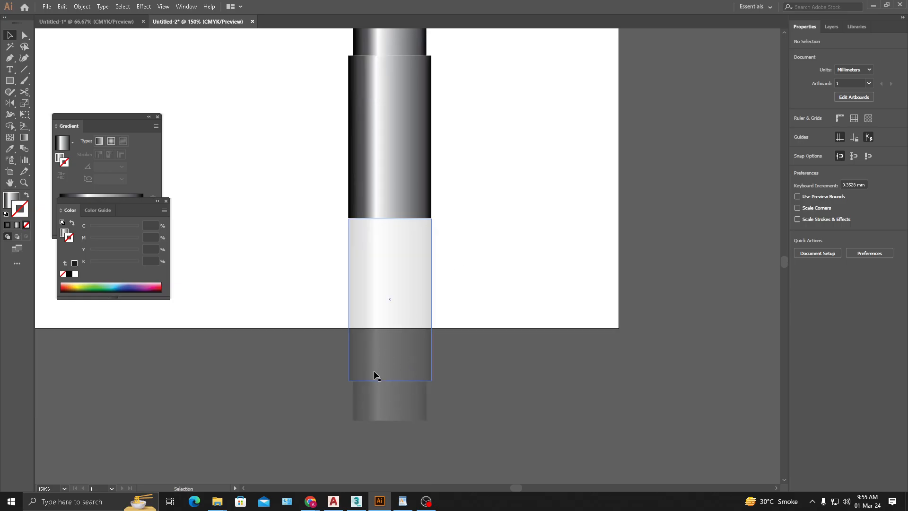
click(10, 81)
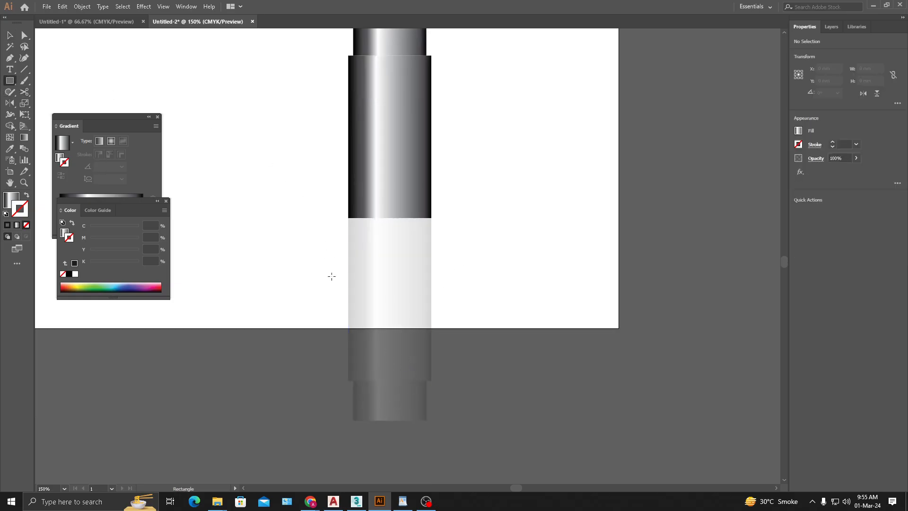
drag(271, 328, 484, 217)
key(ctrl+z)
drag(332, 218, 447, 328)
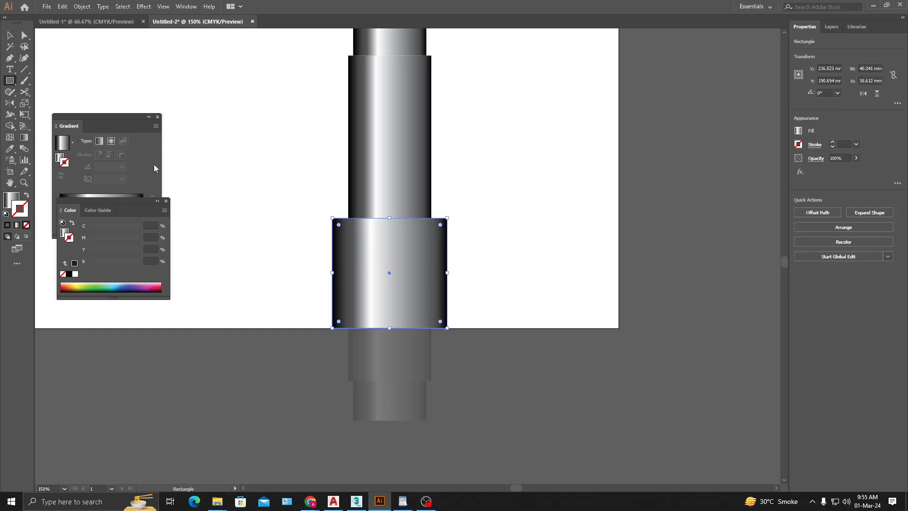
- Give the rectangle covering the reflection a solid gray fill of 80% black
click(10, 35)
click(466, 263)
click(441, 259)
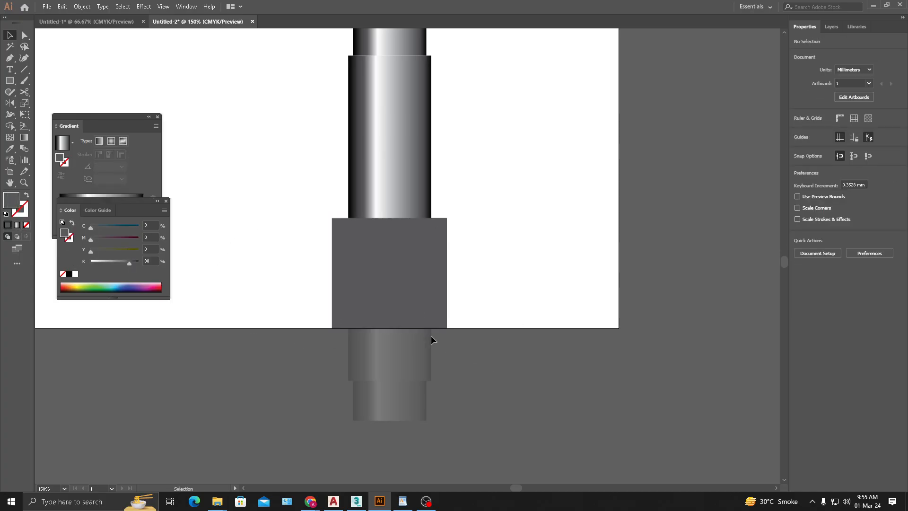
drag(396, 271, 503, 270)
key(ctrl+z)
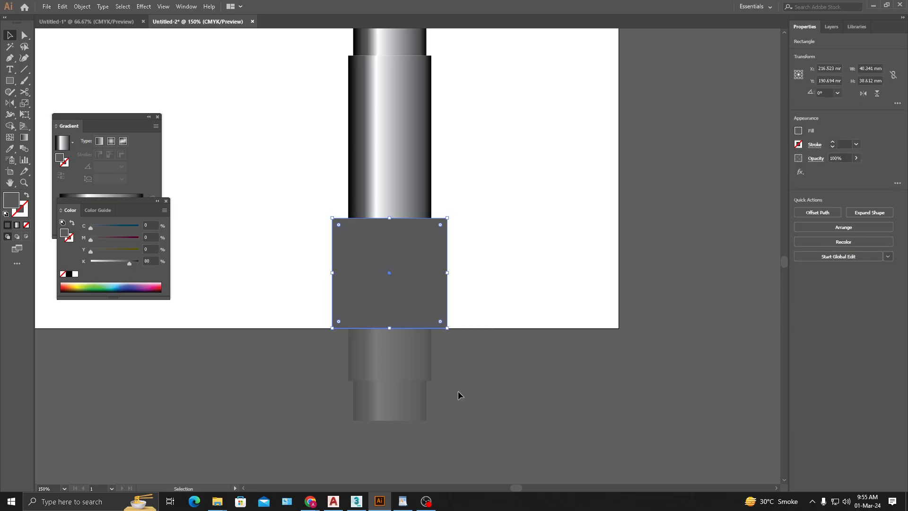
- Make a clipping mask from the gray rectangle and the reflected group to crop the reflection at the artboard's edge
shift+click(382, 351)
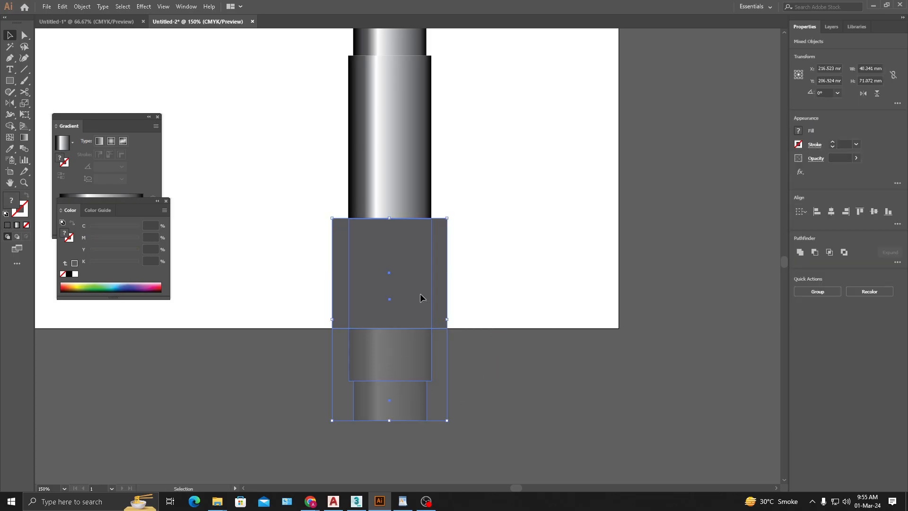
drag(421, 302, 547, 281)
key(ctrl+z)
key(a)
key(ctrl+7)
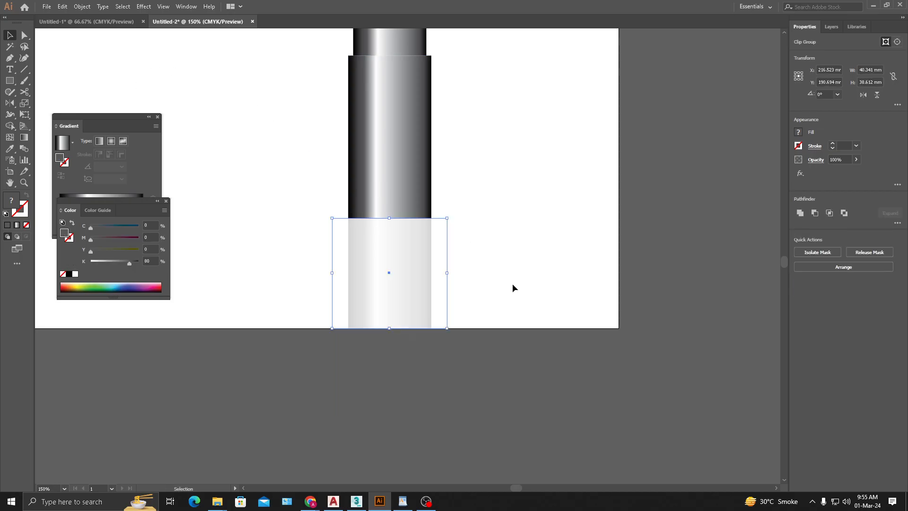
click(512, 284)
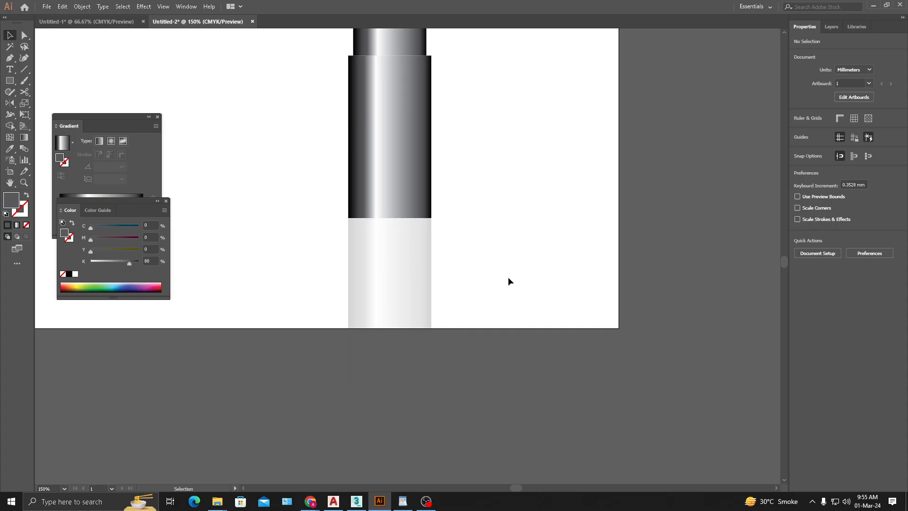
- Look up the Clipping Mask commands available for the clipped reflection
click(413, 262)
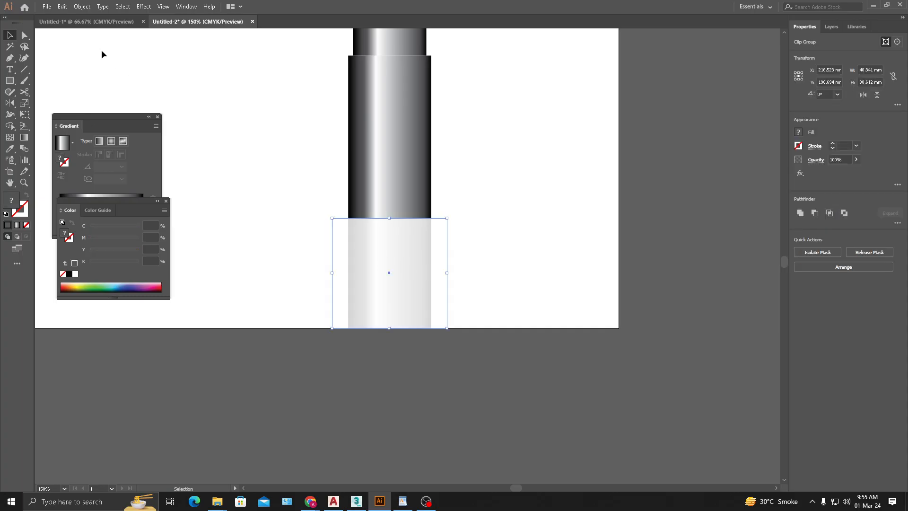
click(79, 7)
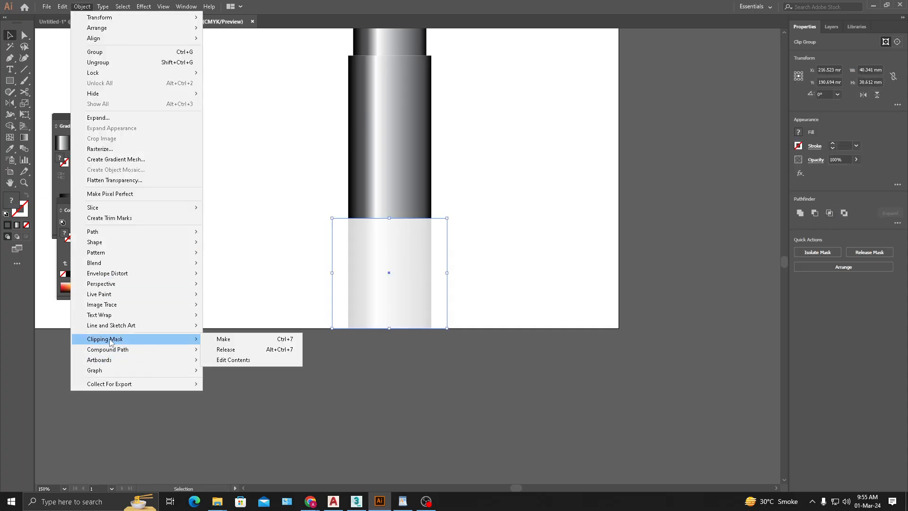
mouse_move(188, 339)
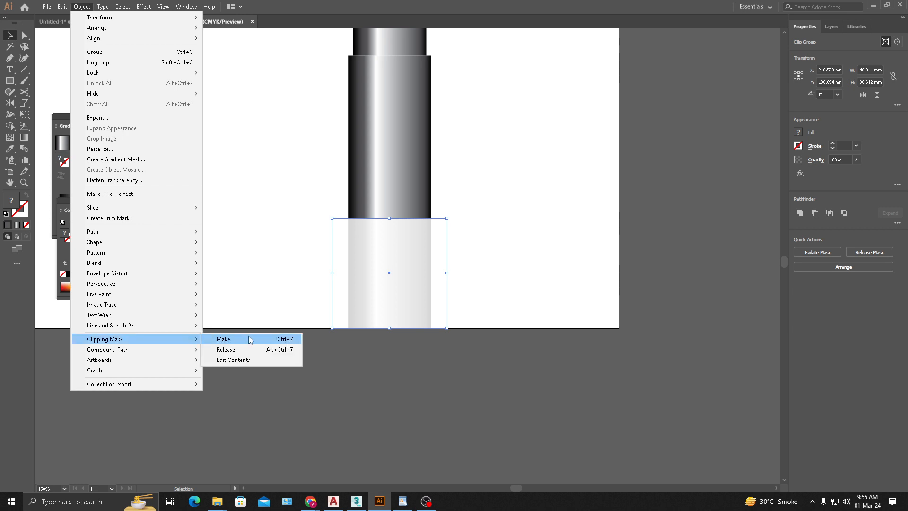
click(533, 273)
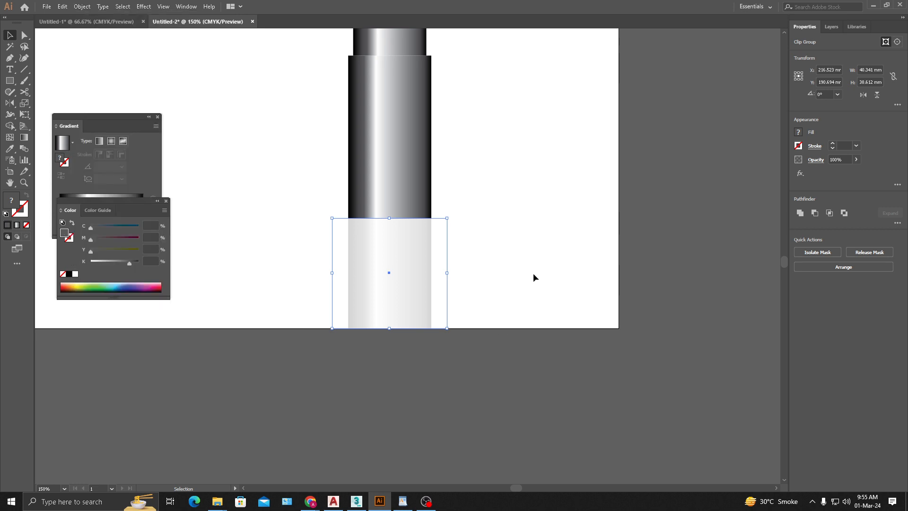
key(space)
scroll(489, 230, down, 1)
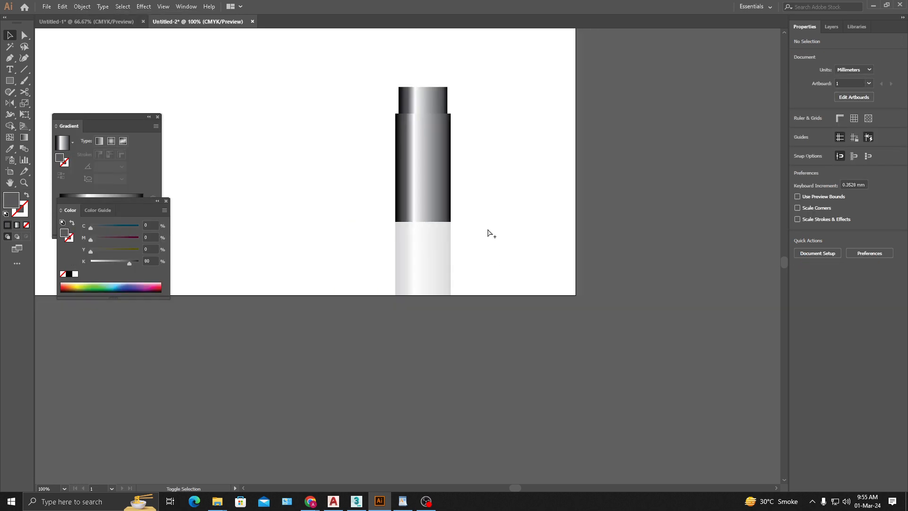
- Release the reflection's clipping mask as a demonstration and undo the release
click(395, 251)
click(396, 253)
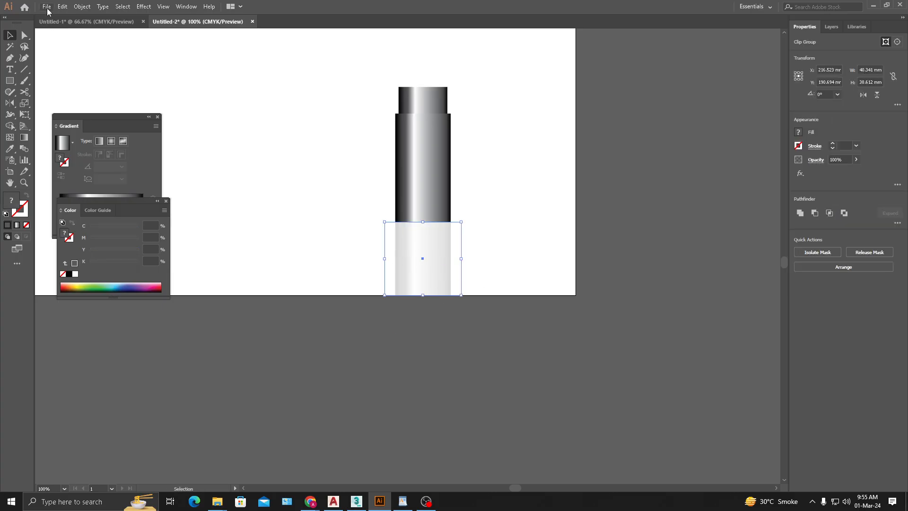
click(82, 6)
mouse_move(98, 326)
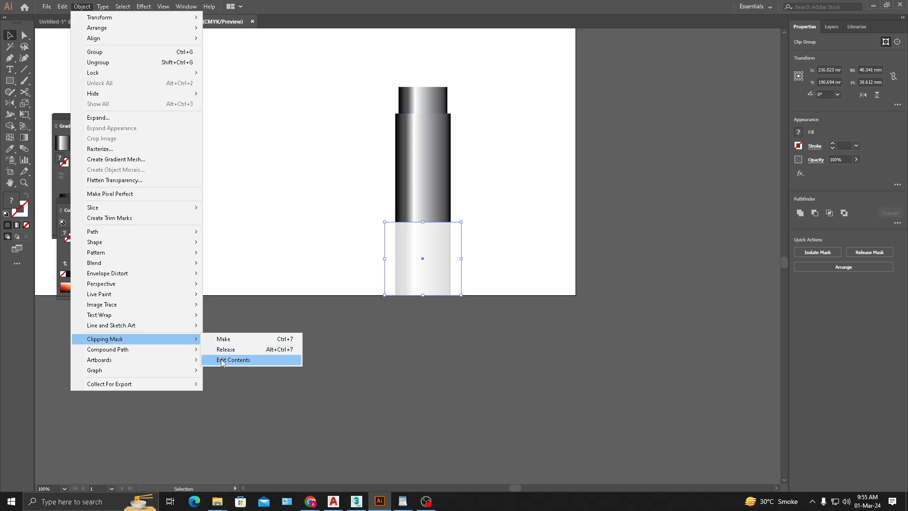
click(227, 350)
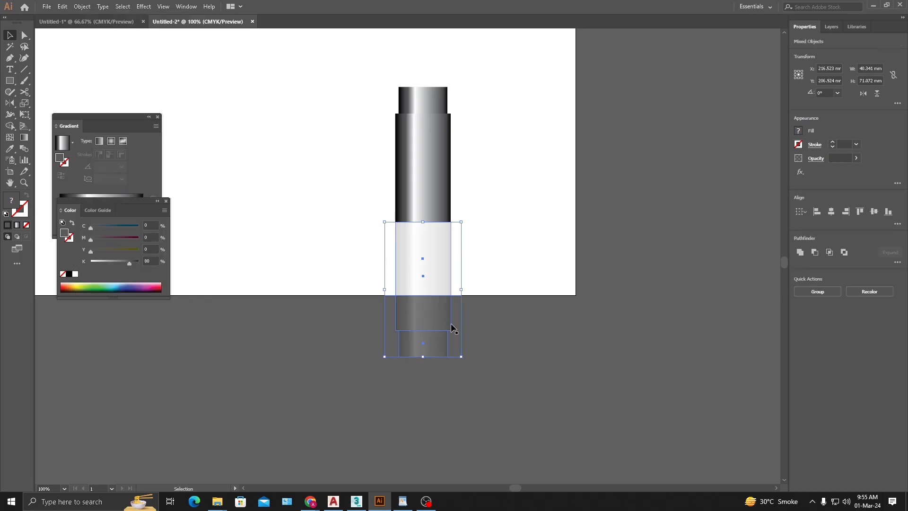
click(536, 315)
drag(463, 256, 303, 352)
key(ctrl+z)
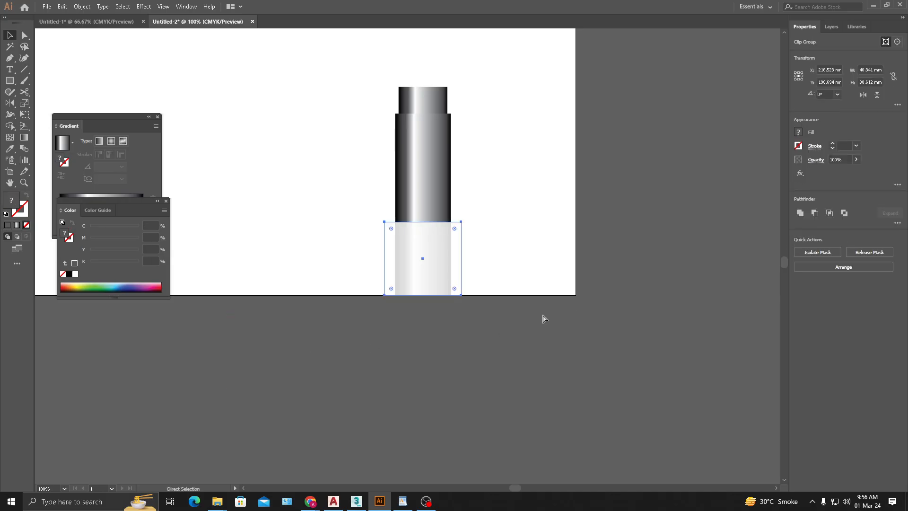
- Duplicate the upright group to its left and rotate the copy about 20° counterclockwise
click(495, 154)
drag(392, 280, 376, 391)
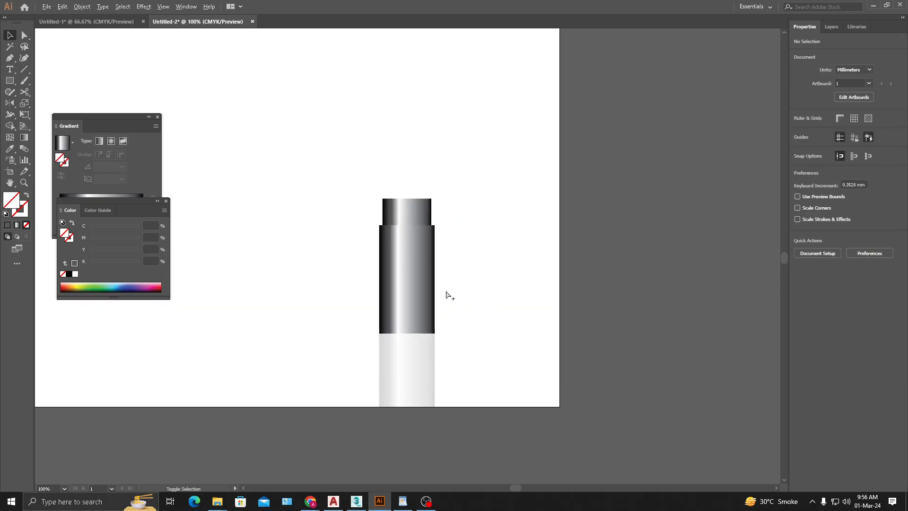
key(ctrl+minus)
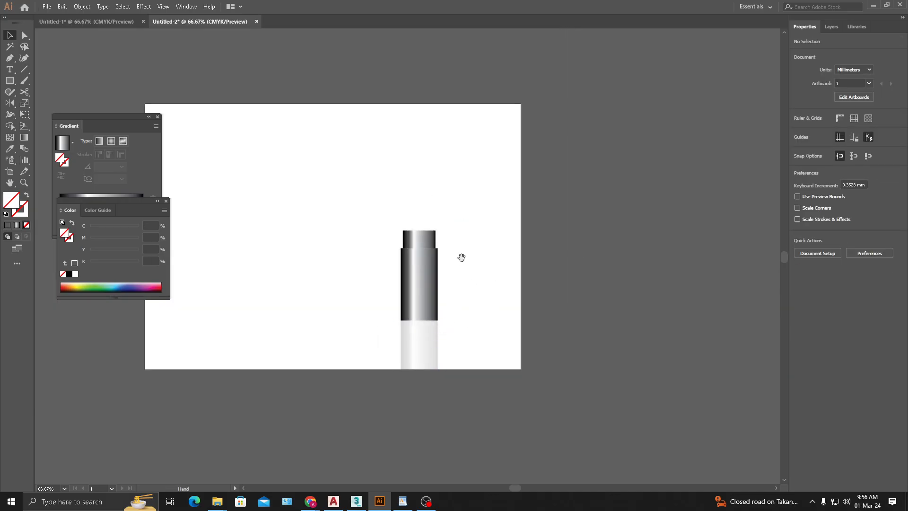
drag(462, 258, 488, 242)
scroll(422, 300, up, 1)
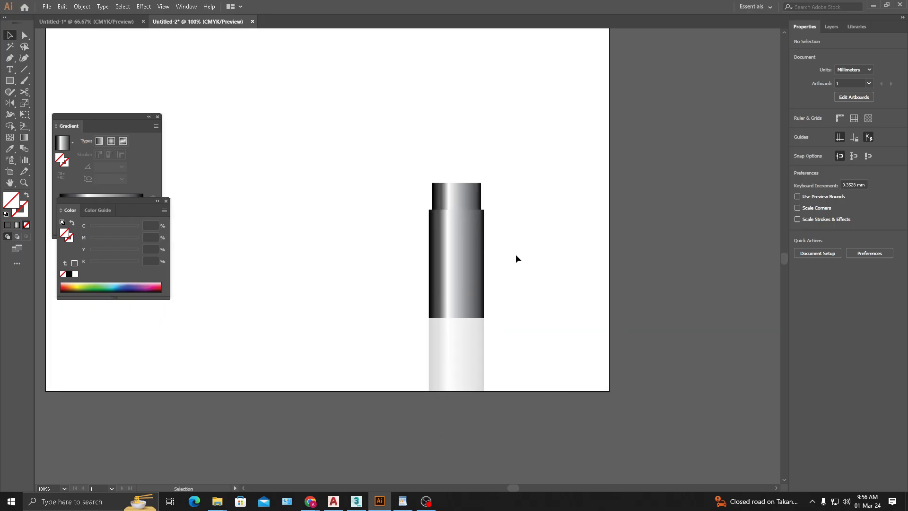
drag(510, 158, 356, 159)
drag(377, 249, 403, 238)
drag(359, 200, 373, 221)
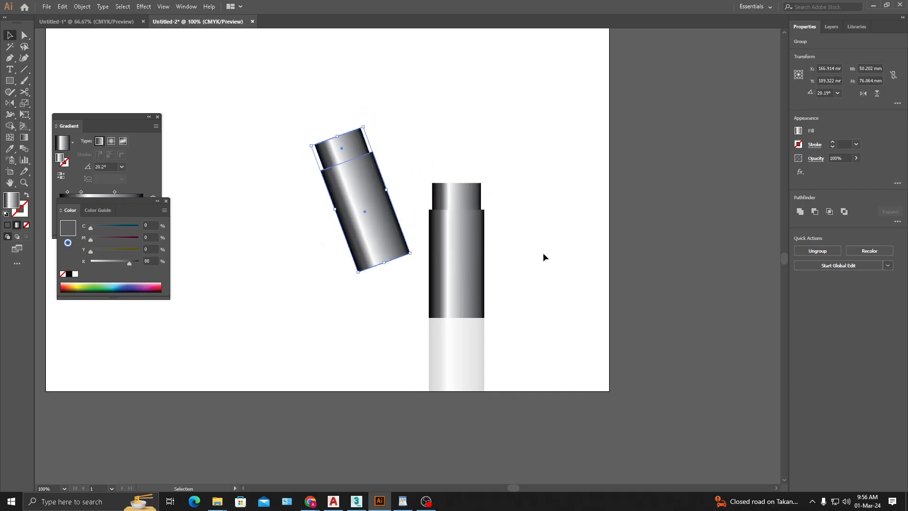
click(526, 221)
- Move the tilted copy about 21 mm right so it overlaps the upright group, and send it behind that group
scroll(411, 213, up, 3)
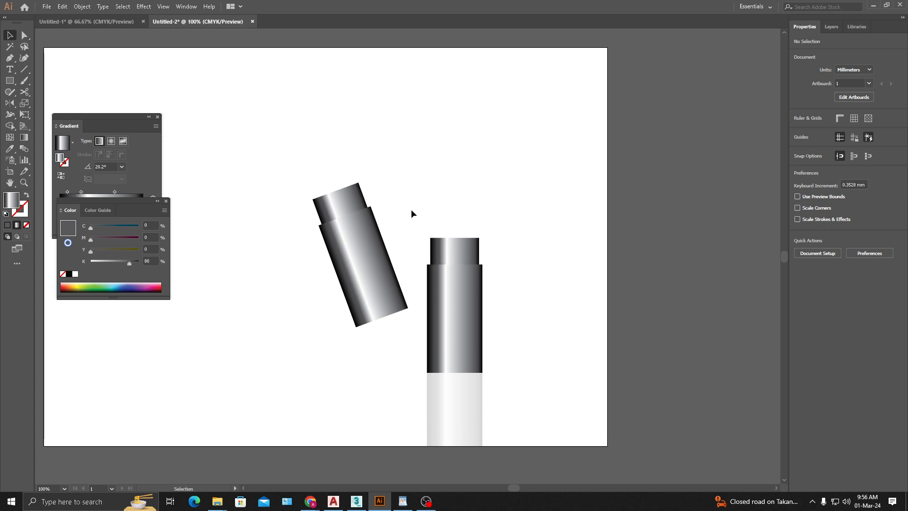
drag(363, 273, 403, 274)
key(ctrl+bracketleft)
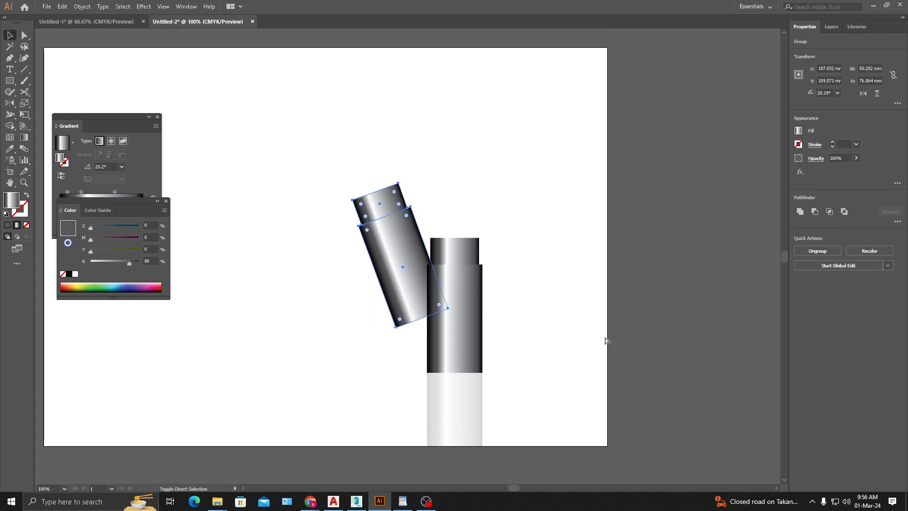
click(559, 307)
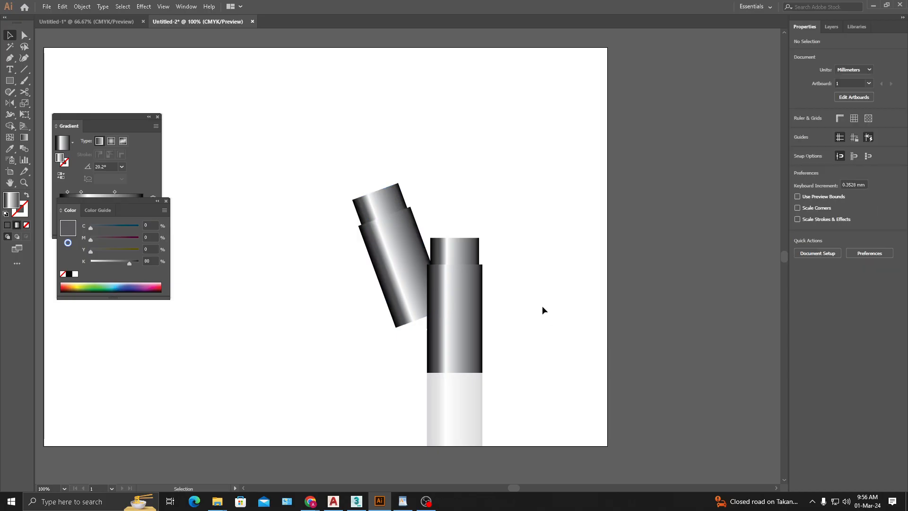
drag(499, 246, 529, 229)
drag(391, 134, 435, 176)
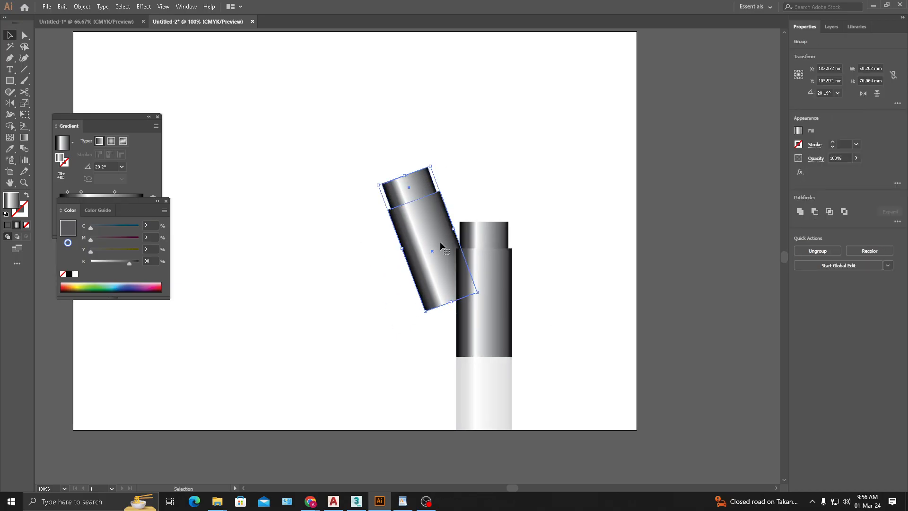
click(490, 274)
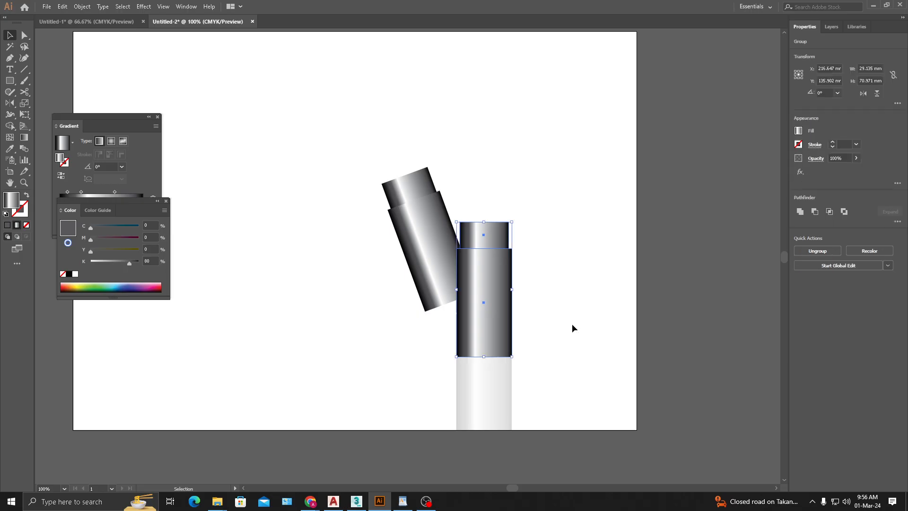
click(343, 216)
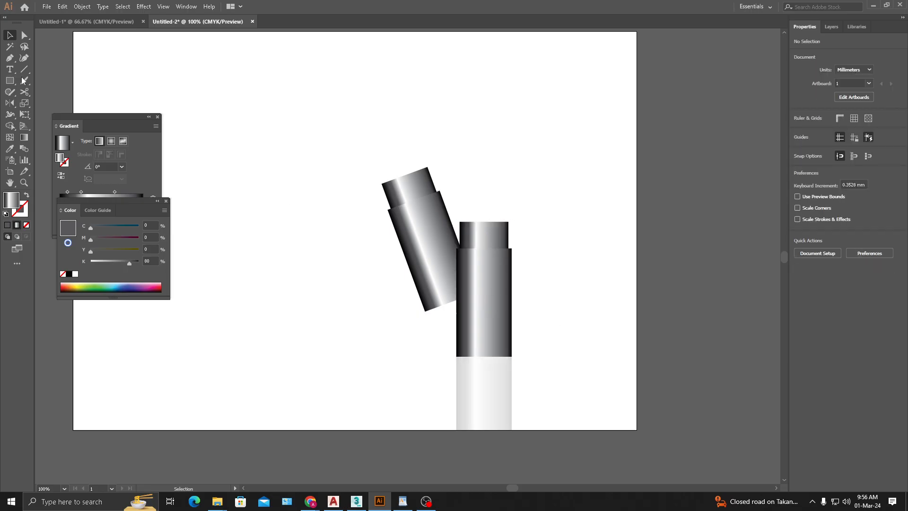
click(10, 83)
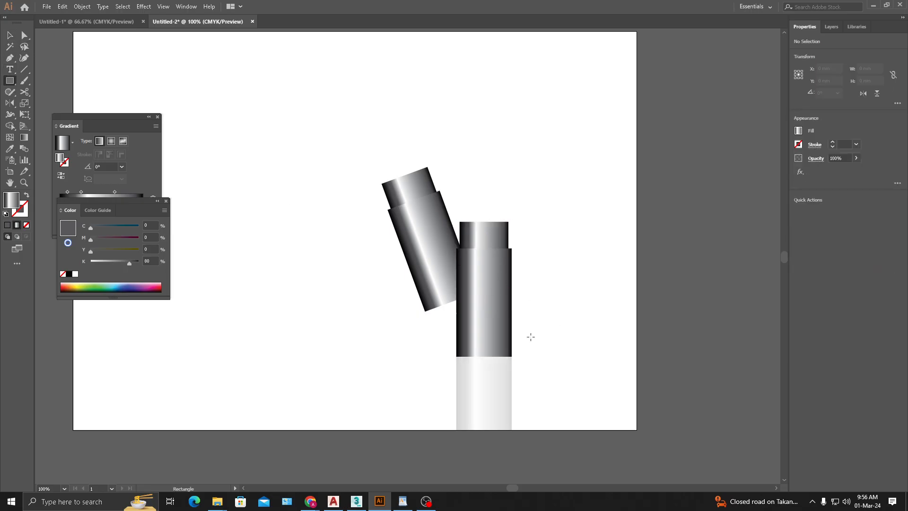
drag(459, 356, 512, 322)
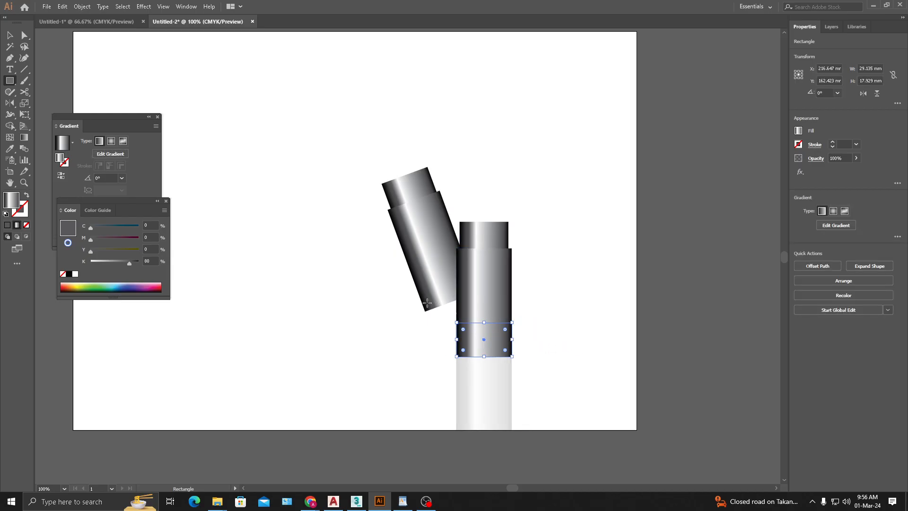
key(ctrl+shift+a)
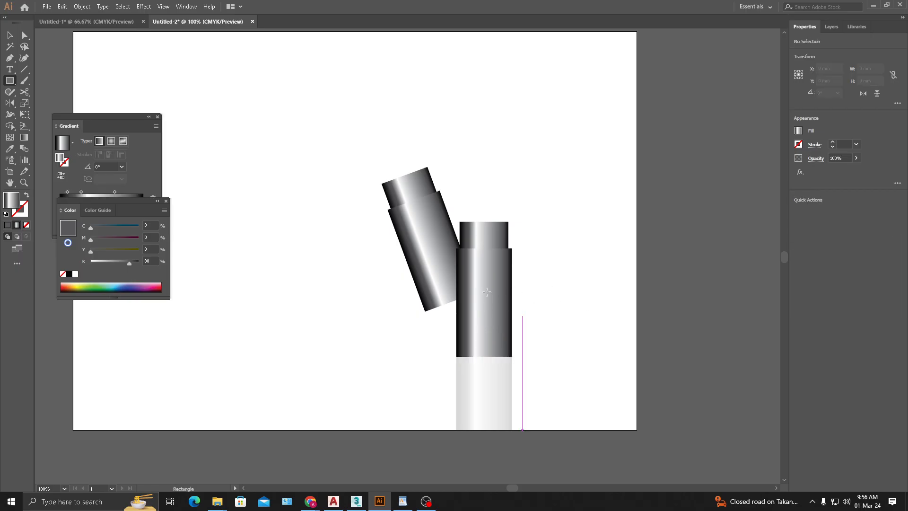
- Duplicate the upright group to its right and fill the copy with the solid near-black color 1C1C1C
key(v)
drag(548, 220, 609, 279)
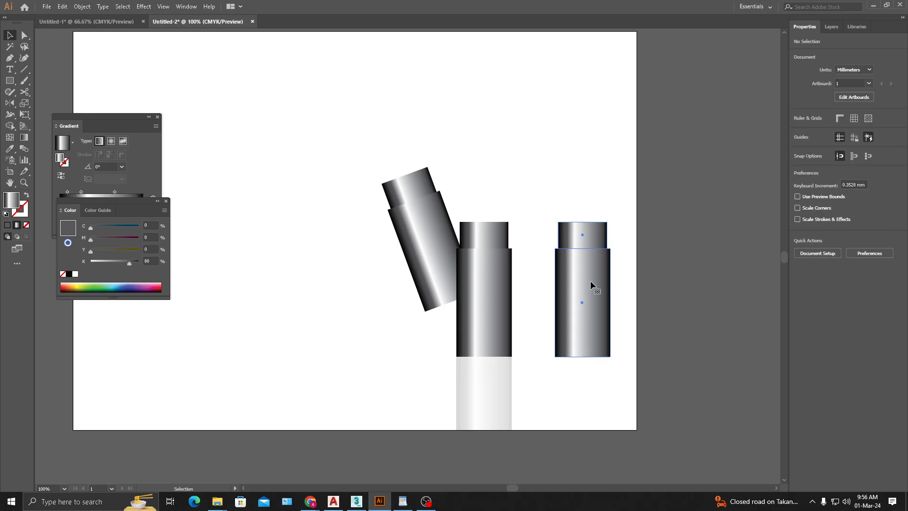
click(9, 226)
double_click(11, 202)
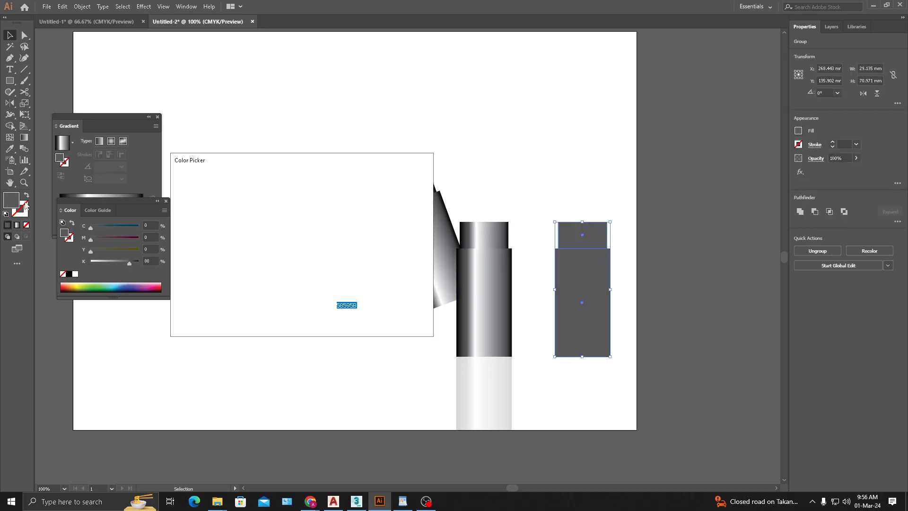
drag(190, 287, 170, 292)
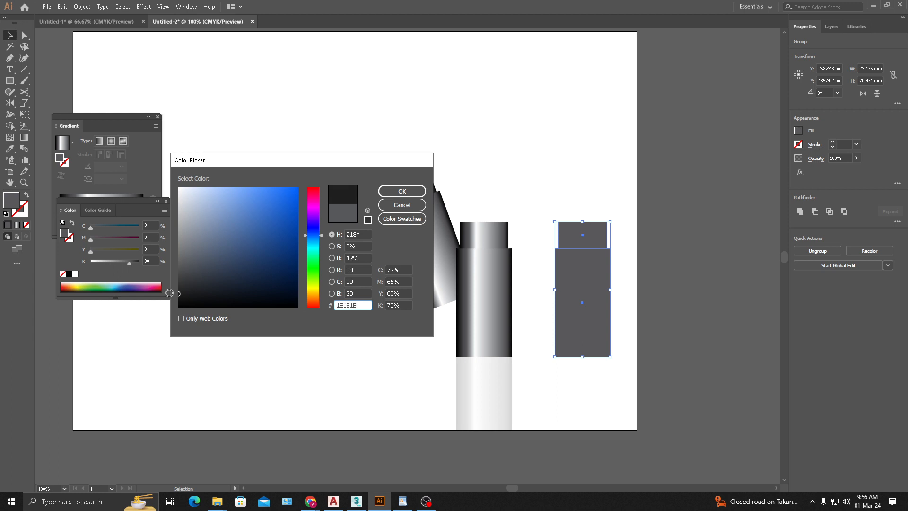
click(402, 191)
click(665, 372)
- Place the near-black copy exactly over the upright group and shrink it from the top to about 21 mm high
drag(588, 341, 485, 343)
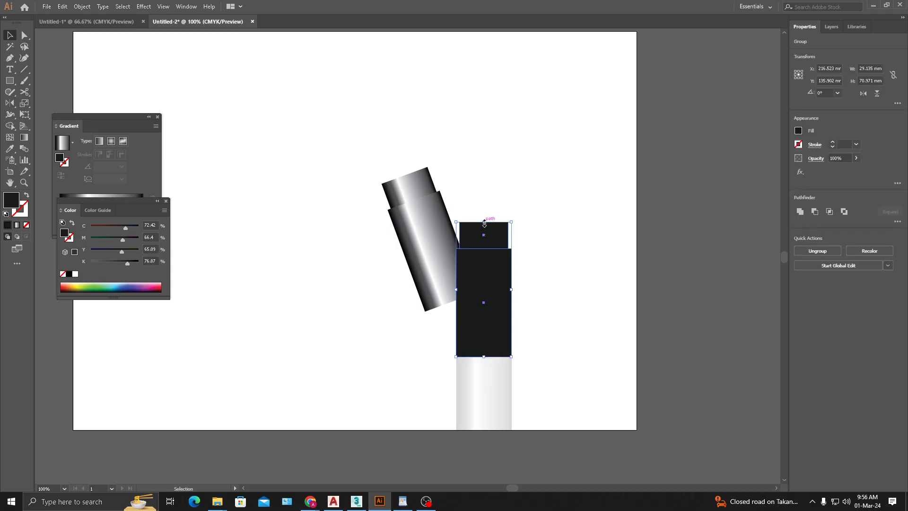
drag(483, 222, 487, 318)
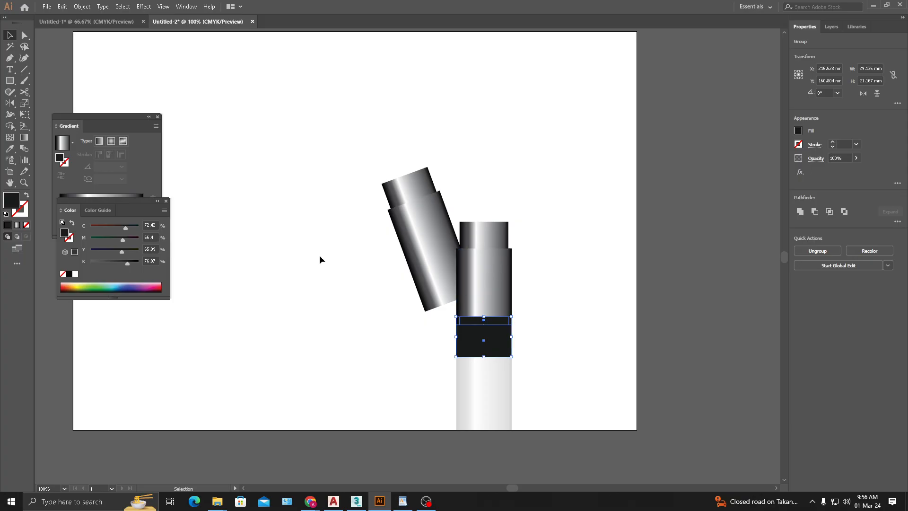
- Narrow the top edge of the near-black band symmetrically into a taper, using the Free Transform tool's Perspective Distort
scroll(495, 334, up, 2)
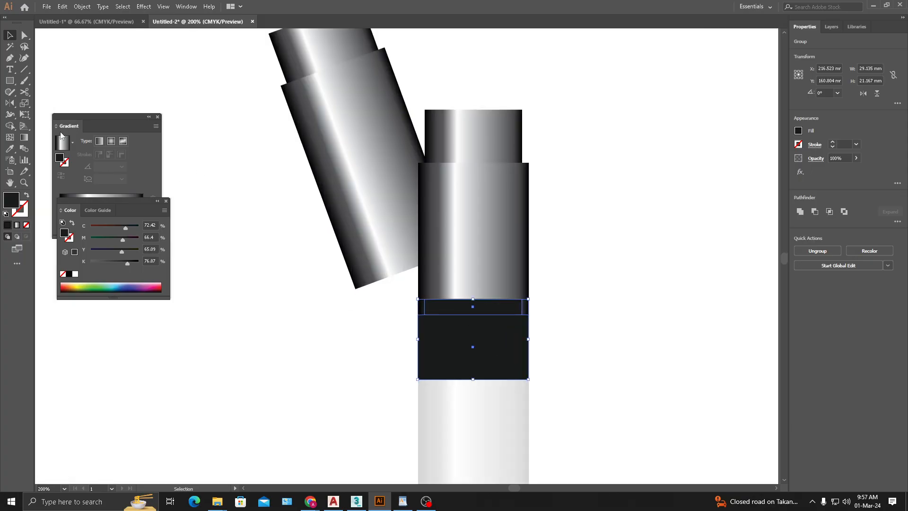
click(25, 114)
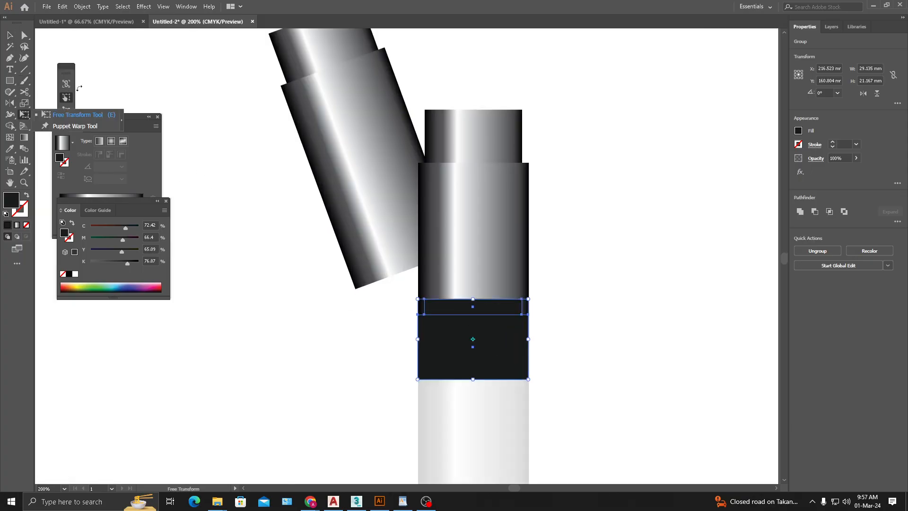
click(67, 69)
drag(101, 118, 106, 219)
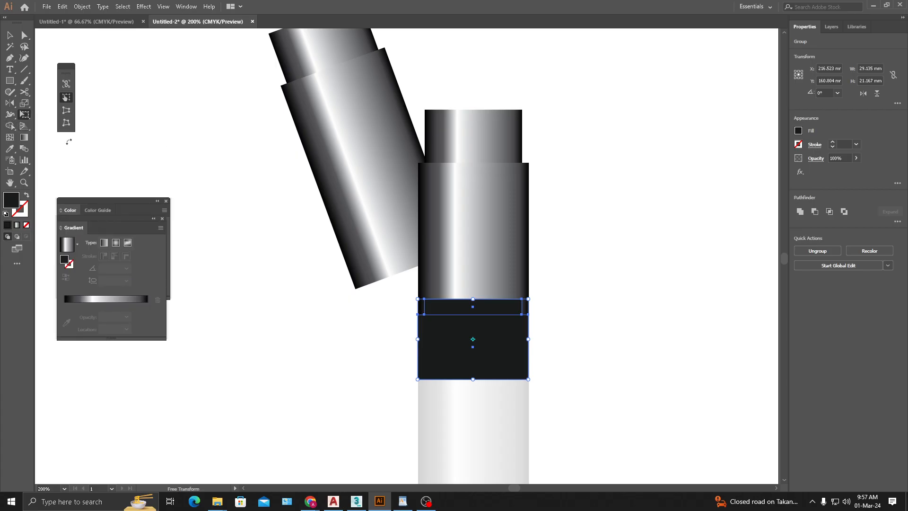
click(68, 110)
drag(529, 299, 516, 301)
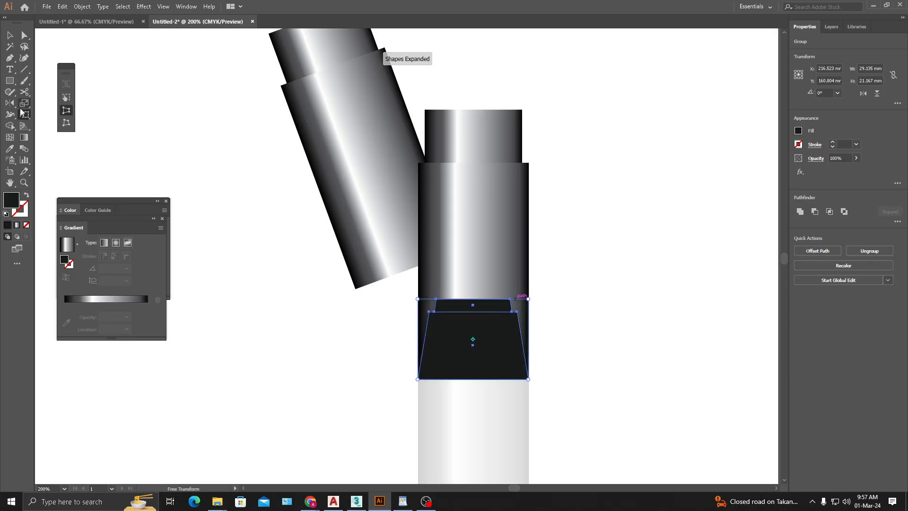
- Shear the near-black band rightward about its bottom midpoint to about 68 mm wide, and send it behind the upright group
drag(24, 103, 68, 114)
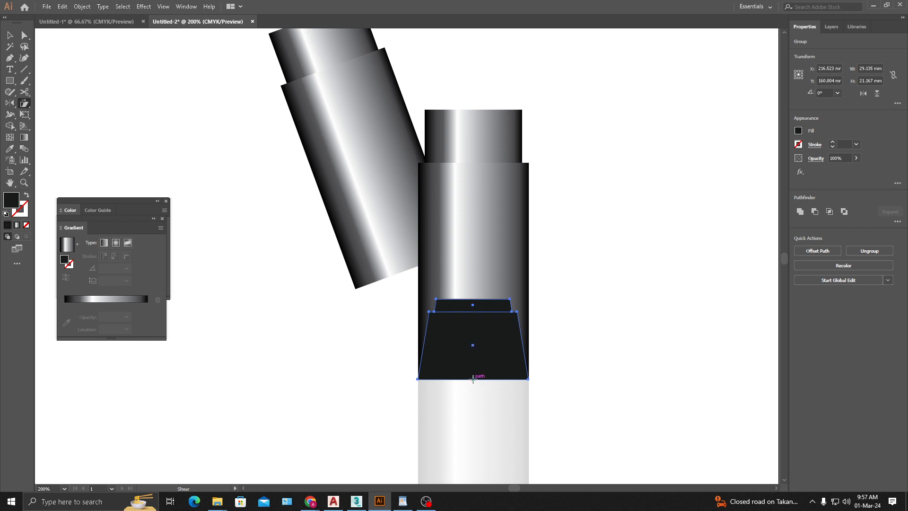
drag(488, 306, 641, 305)
key(v)
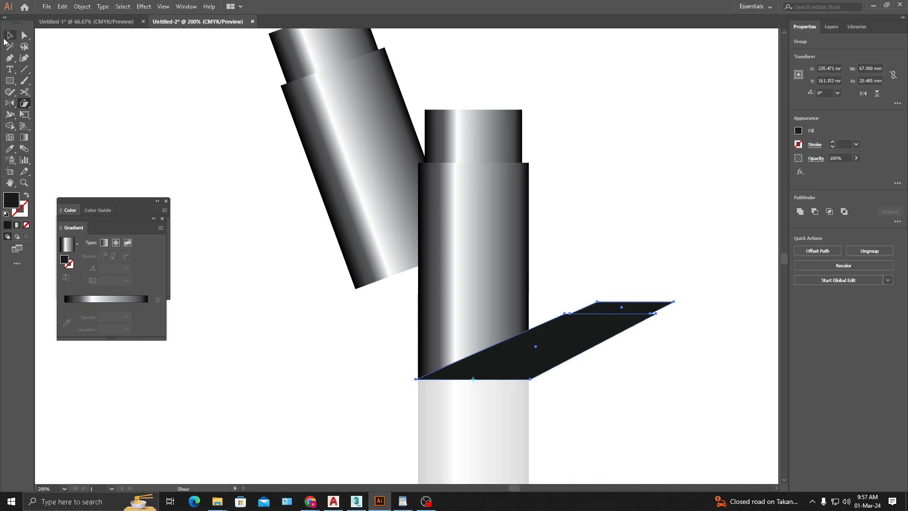
click(644, 361)
click(591, 326)
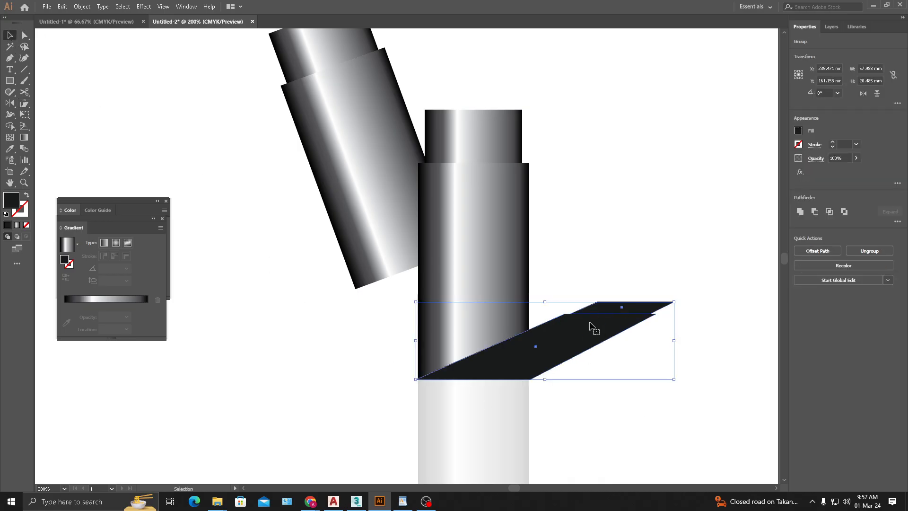
key(ctrl)
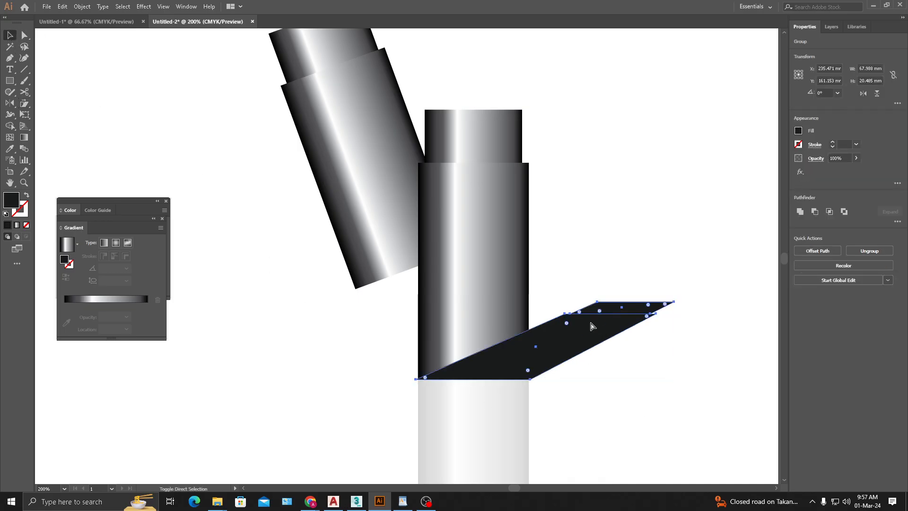
key(ctrl+[)
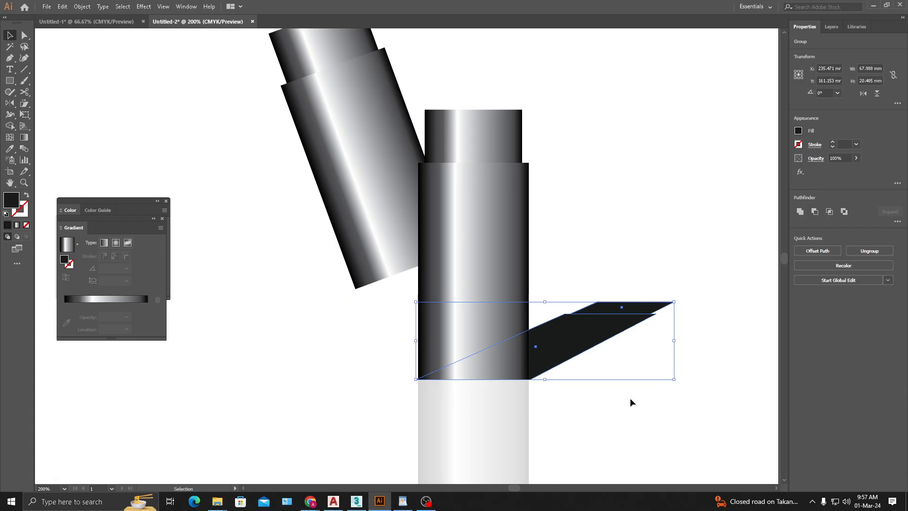
- Set the slanted shadow's opacity to 36%
click(857, 158)
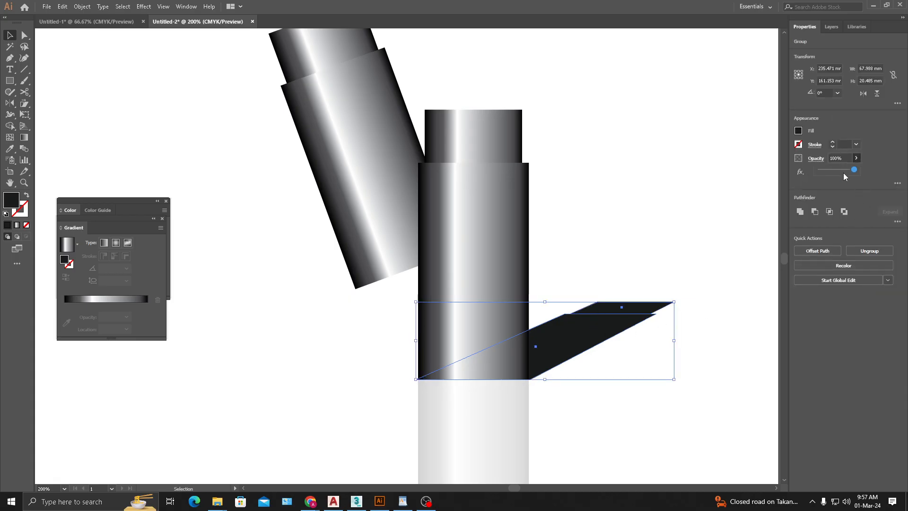
drag(823, 171, 835, 169)
click(670, 392)
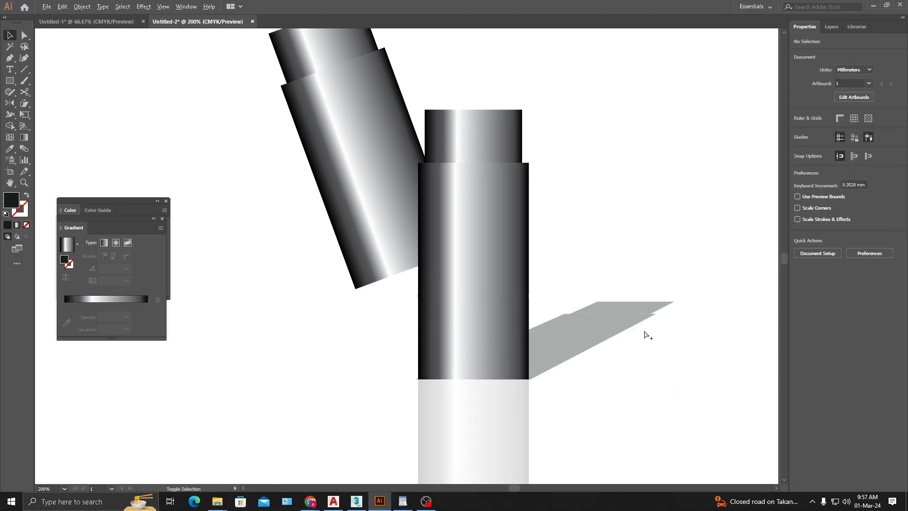
scroll(645, 336, down, 2)
drag(640, 360, 487, 307)
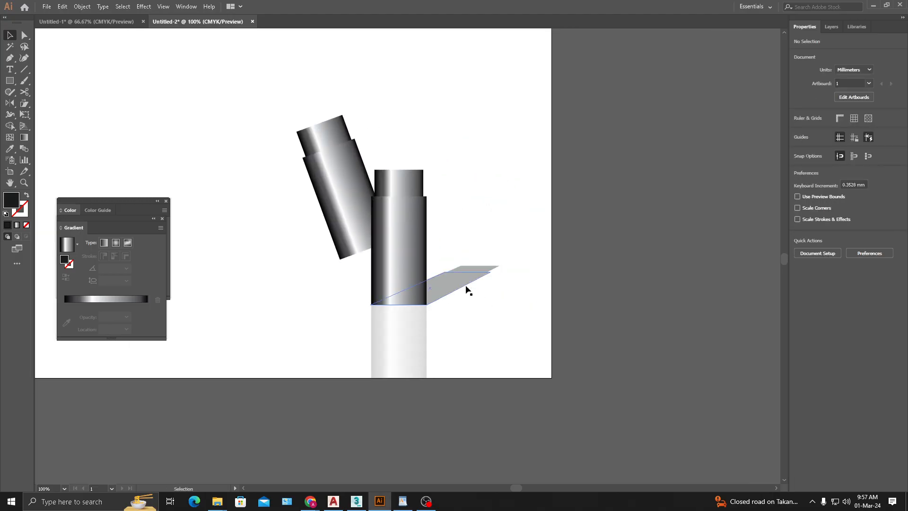
- Try to flatten the slanted shadow from its top edge toward the upright group's base
click(412, 353)
click(384, 352)
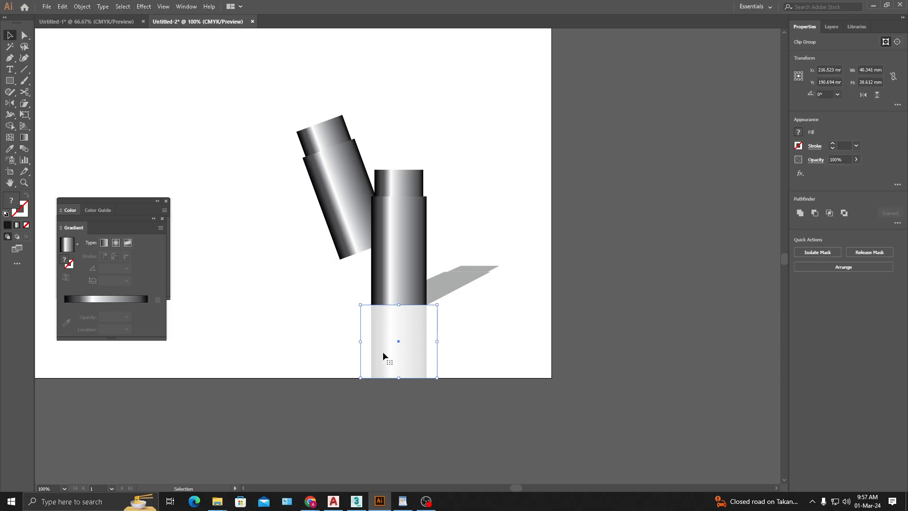
click(530, 316)
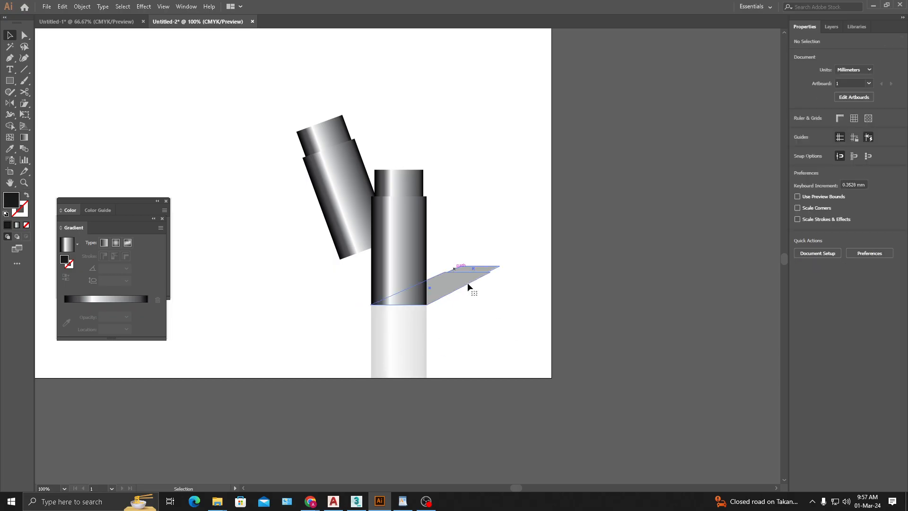
click(468, 282)
drag(435, 266, 438, 296)
click(507, 274)
drag(494, 316, 516, 320)
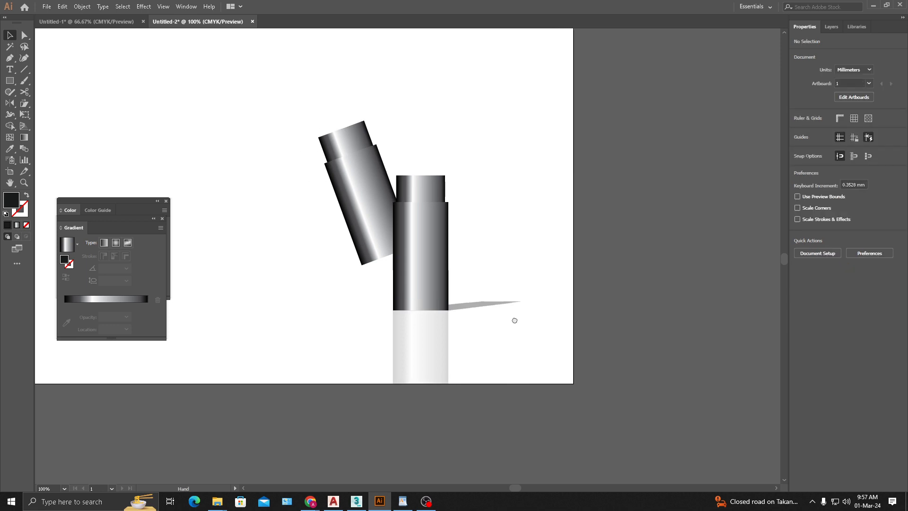
key(ctrl+z)
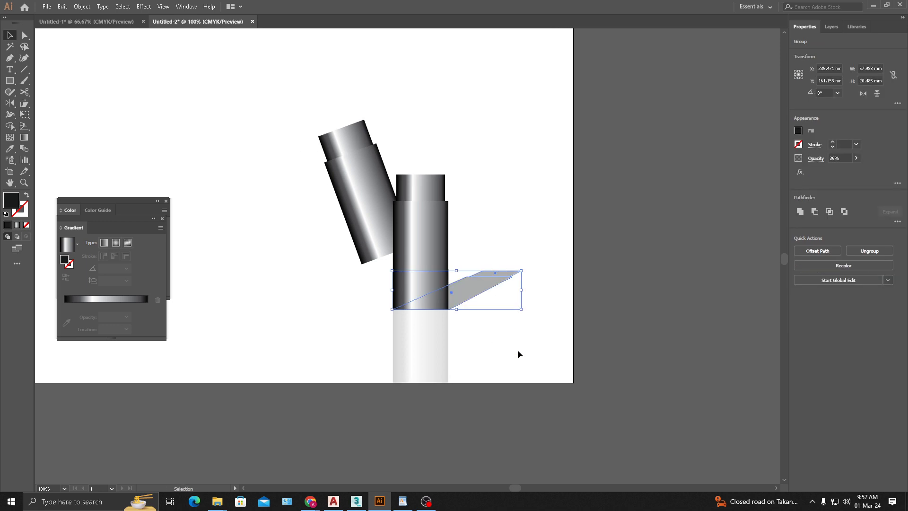
- Flatten the slanted shadow from its top edge into a thin sliver along the upright group's base line
click(514, 331)
click(426, 361)
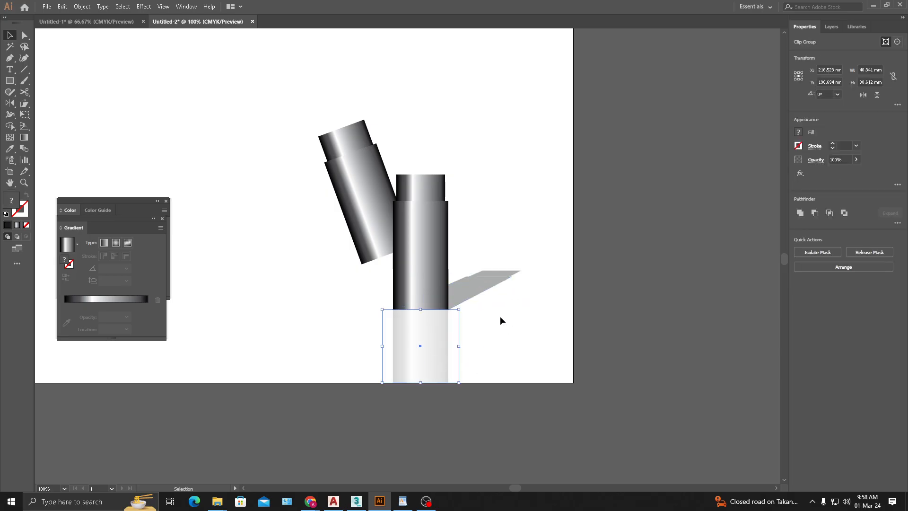
click(480, 285)
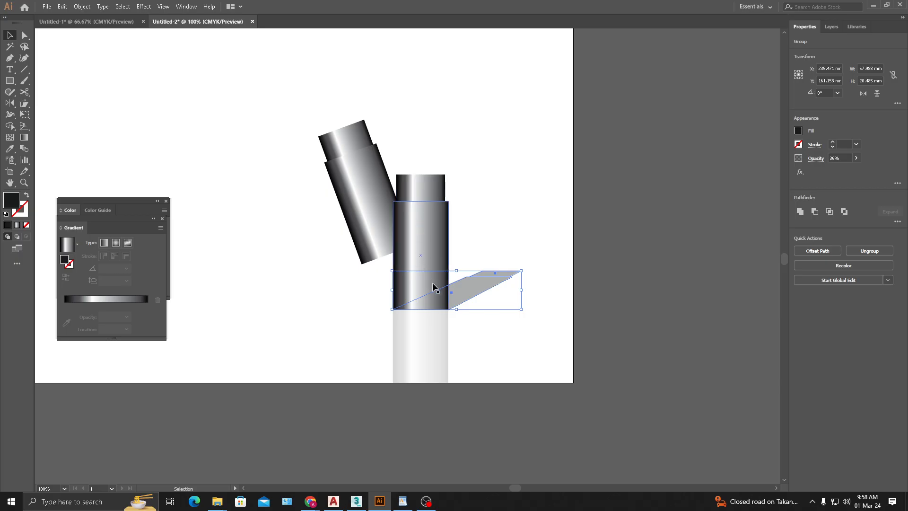
drag(459, 270, 461, 305)
click(501, 347)
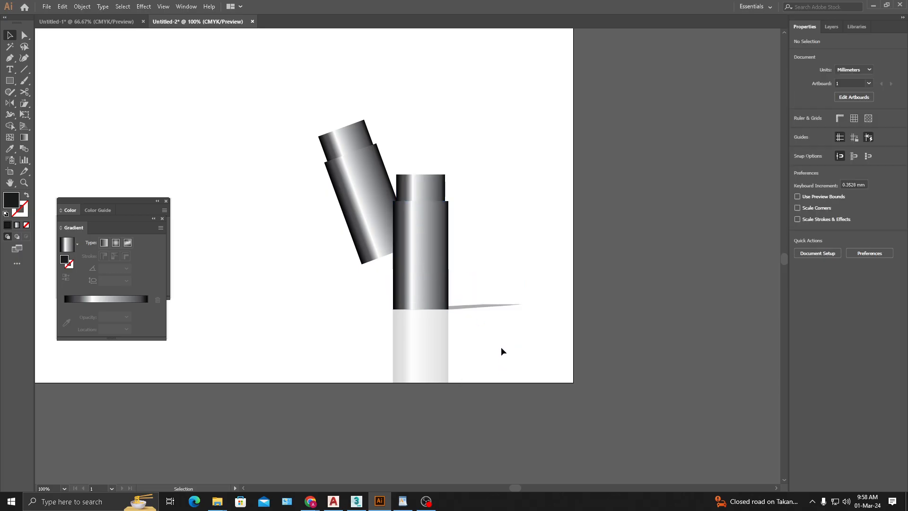
key(space)
drag(535, 345, 544, 342)
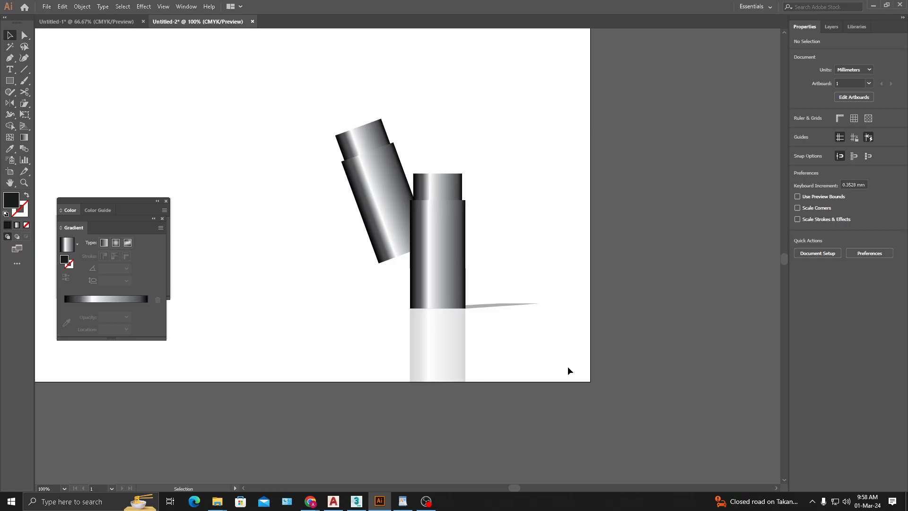
- Try to place a duplicate of the tilted group straight below the original
click(361, 164)
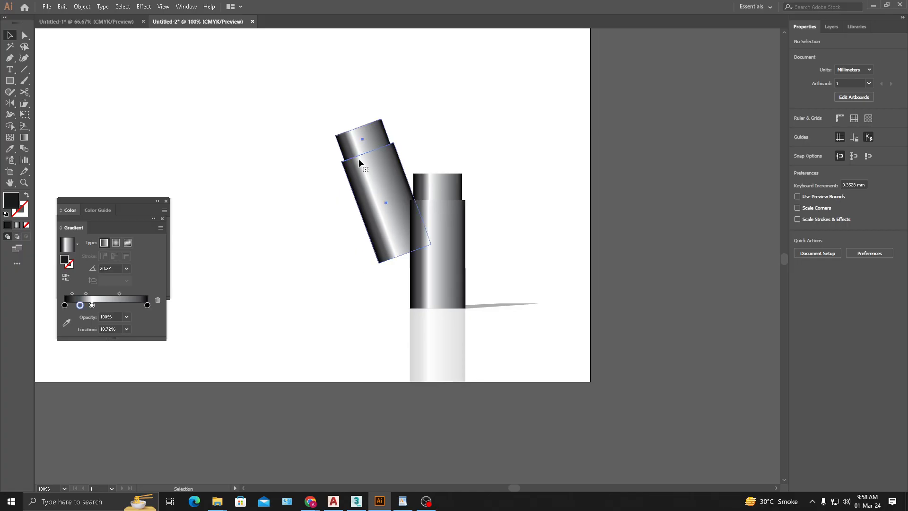
click(359, 163)
drag(375, 164, 376, 312)
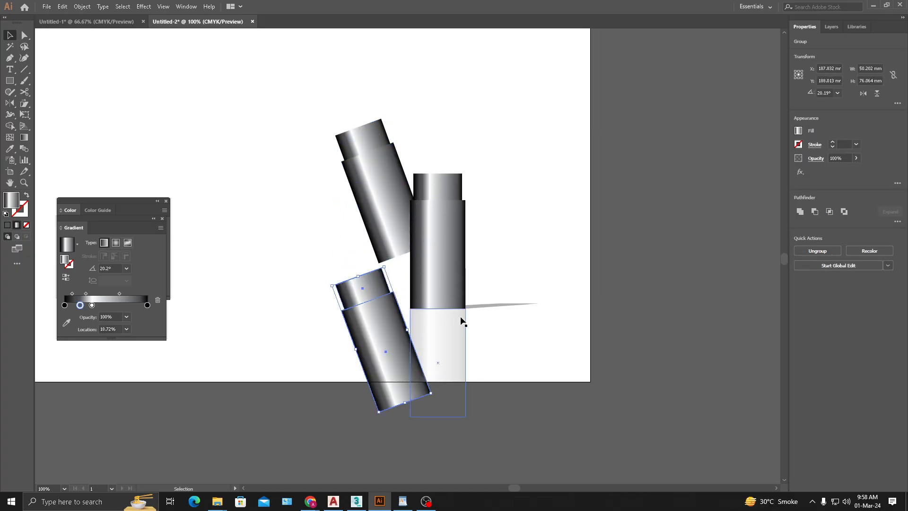
key(ctrl+z)
click(529, 335)
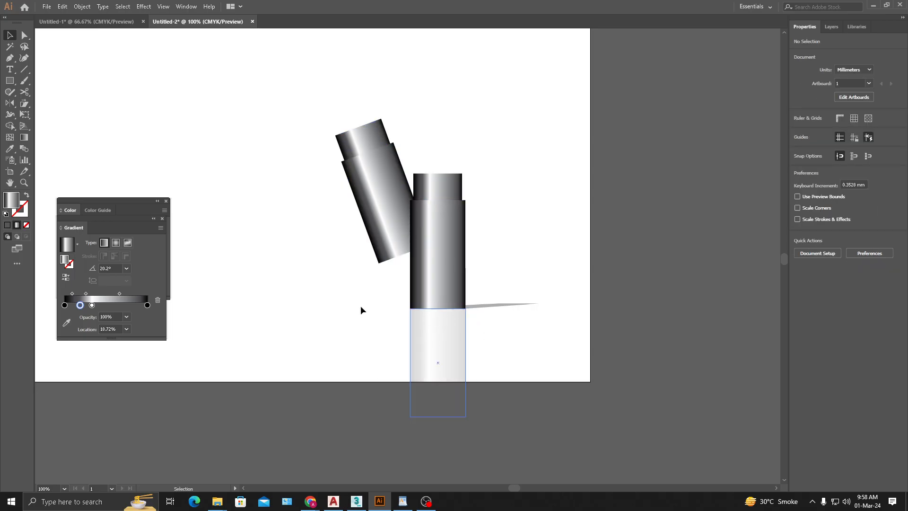
- Reflect a copy of the tilted group across a horizontal axis at the upright group's base
click(395, 222)
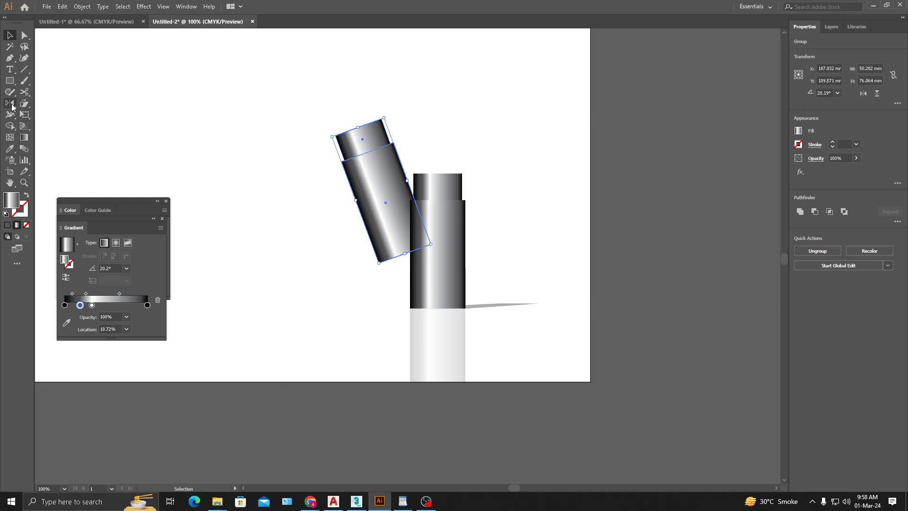
click(10, 103)
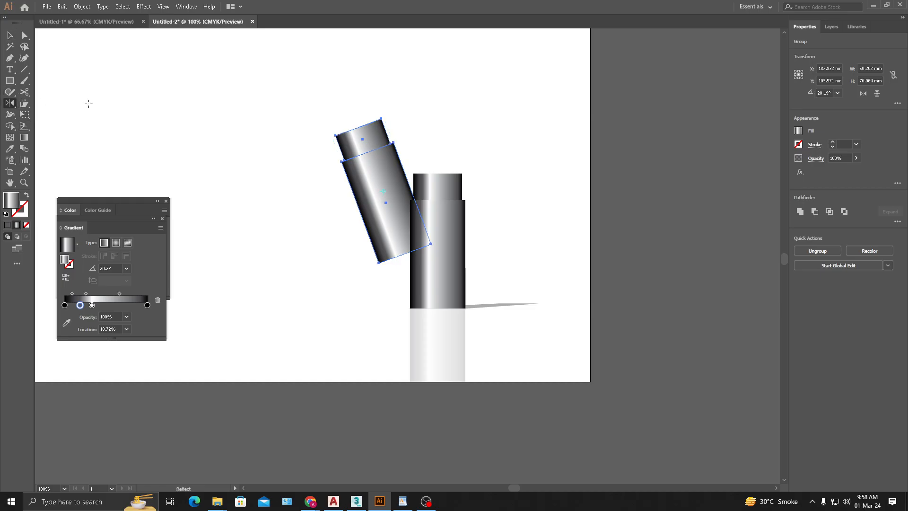
alt+click(435, 308)
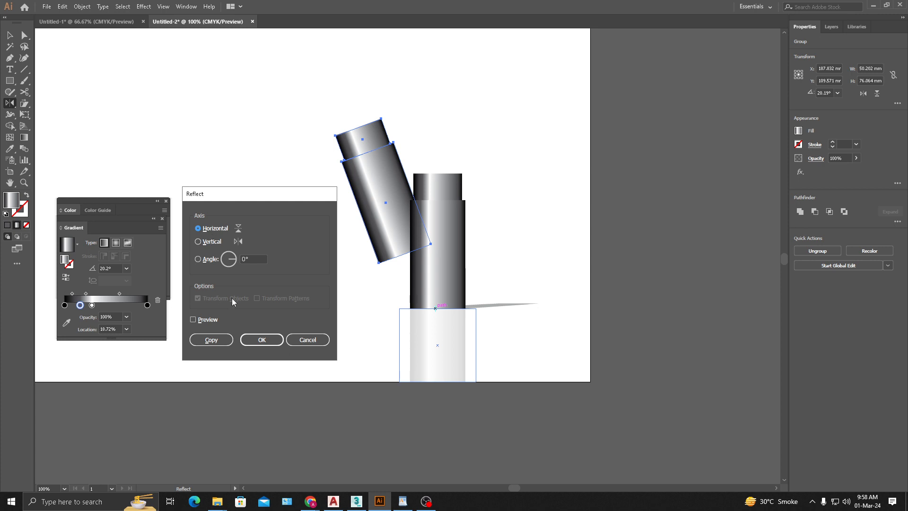
click(215, 339)
click(10, 35)
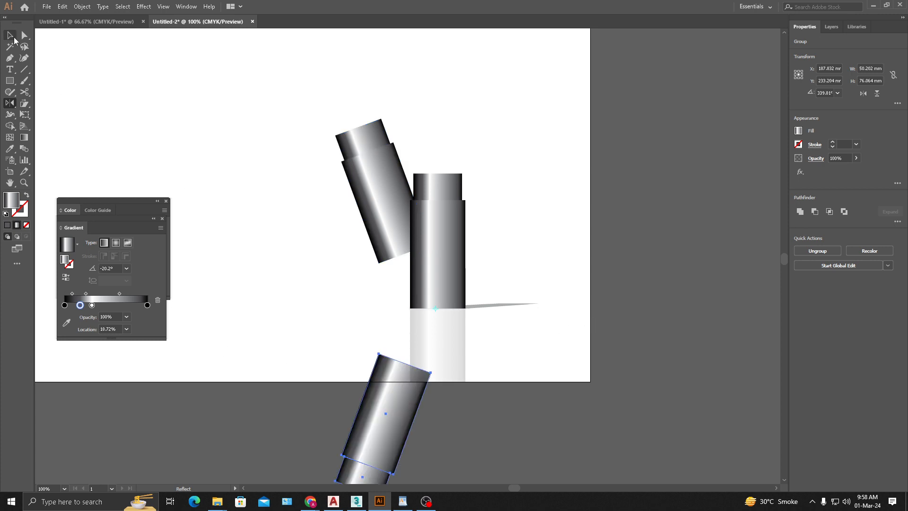
- Ungroup the reflected tilted copy, then pull its small cap section away from the body and delete it
click(452, 410)
click(383, 424)
drag(458, 415, 448, 330)
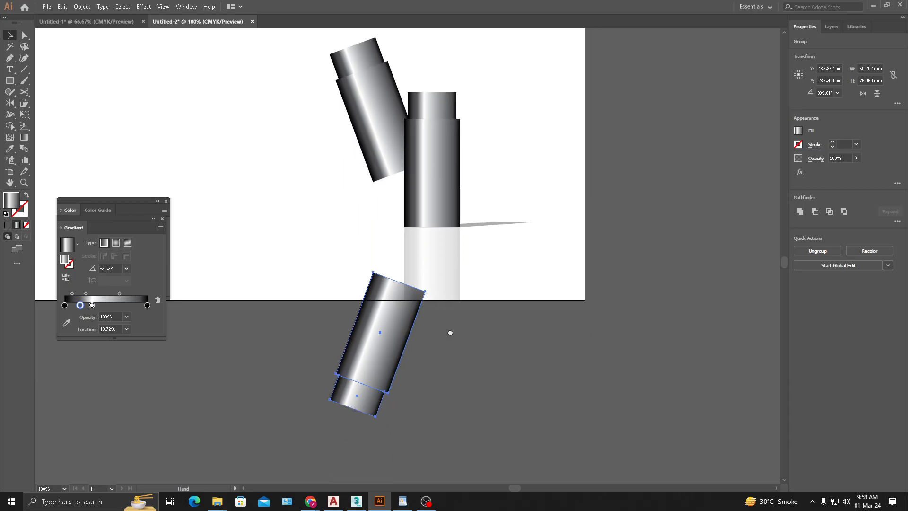
click(16, 69)
click(10, 58)
key(v)
click(442, 374)
click(370, 331)
key(a)
key(ctrl+shift+g)
click(415, 416)
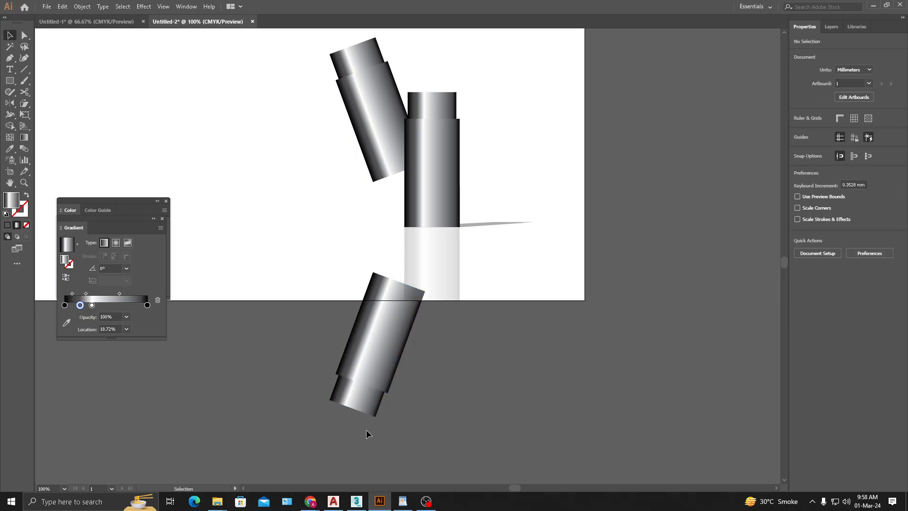
drag(364, 391, 304, 416)
key(Delete)
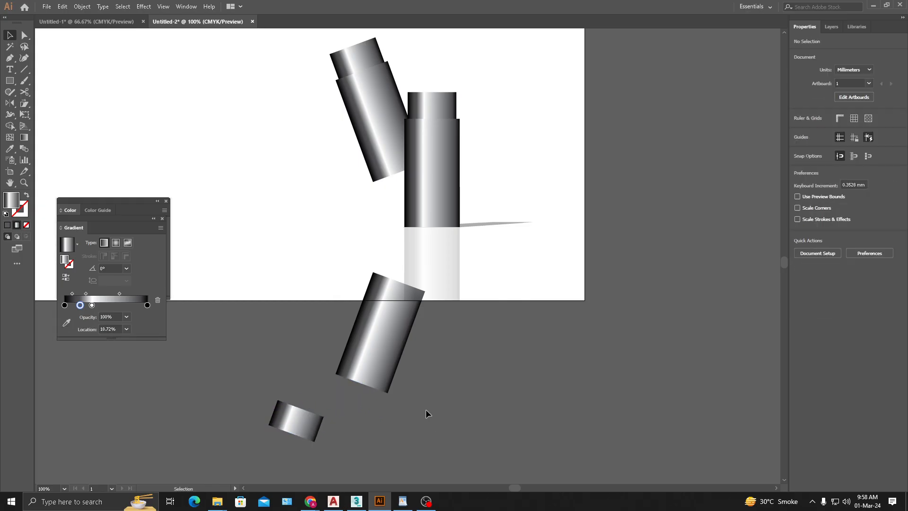
- Draw a straight horizontal line about 87 mm long along the artboard's bottom edge, crossing the reflected tilted body
click(10, 61)
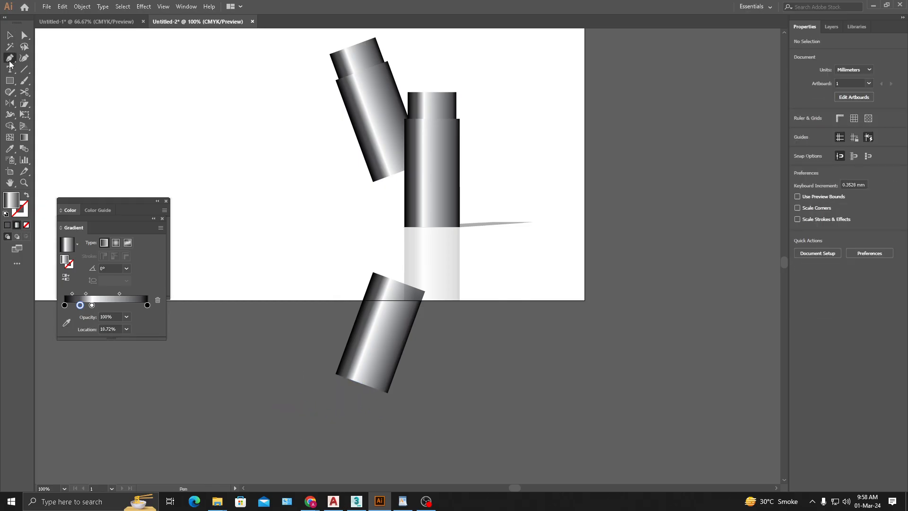
click(318, 300)
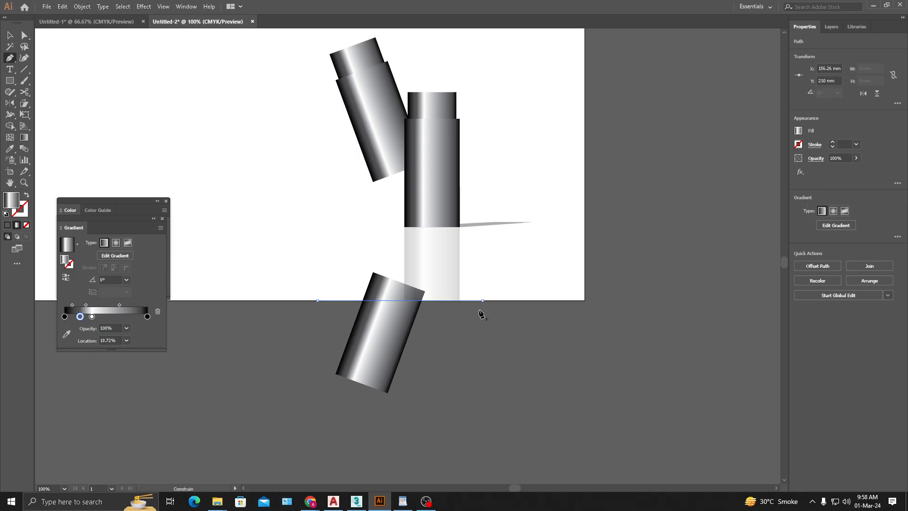
click(481, 300)
click(10, 35)
click(421, 394)
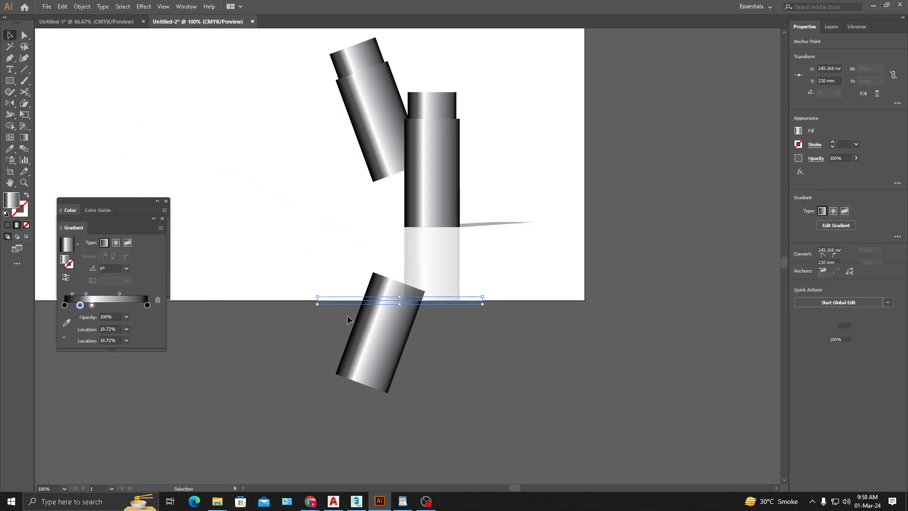
- Try to erase the part of the reflected tilted body below the artboard's edge with the Shape Builder tool
click(344, 299)
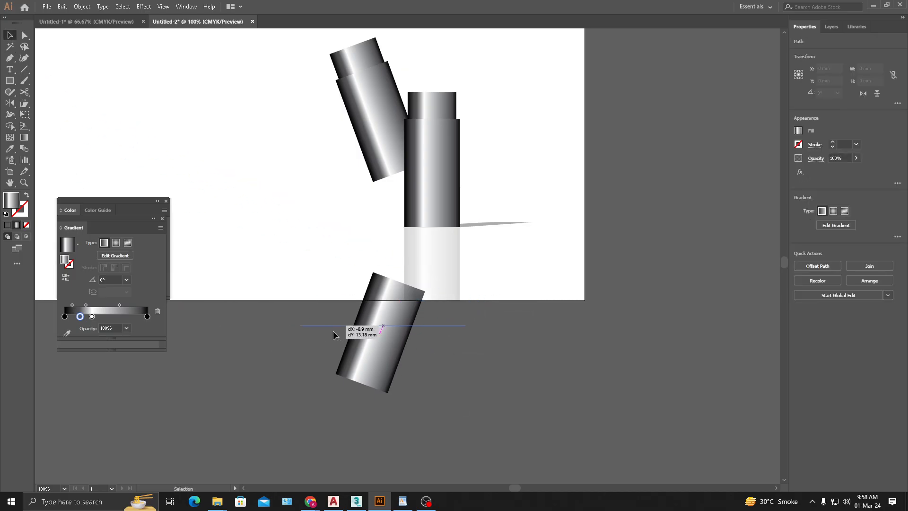
shift+click(376, 333)
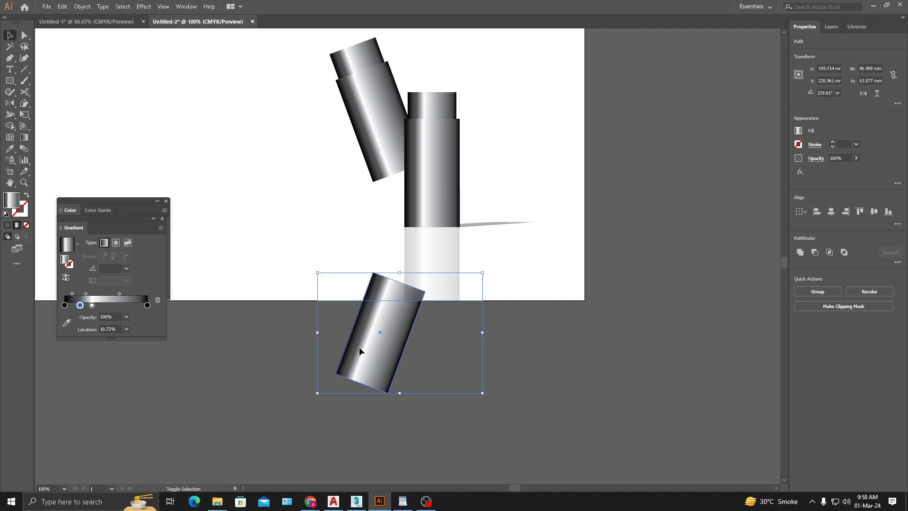
key(shift+m)
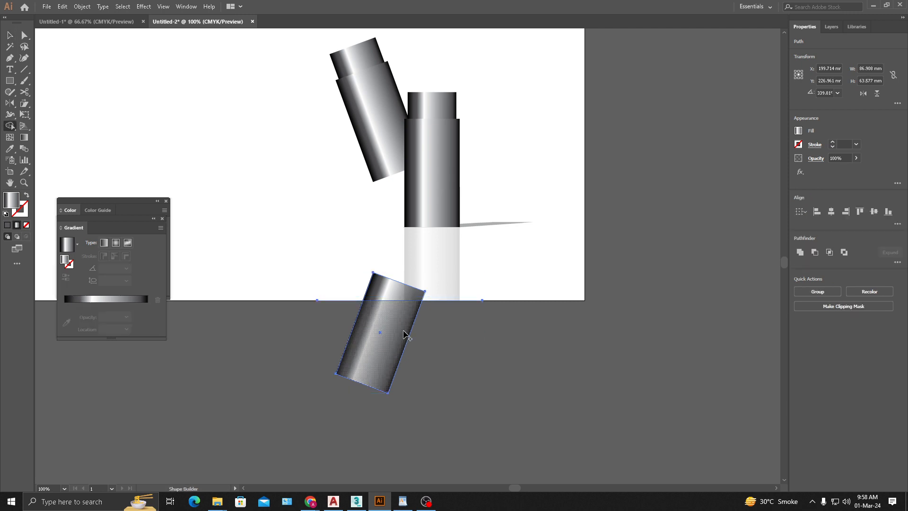
drag(308, 339, 571, 369)
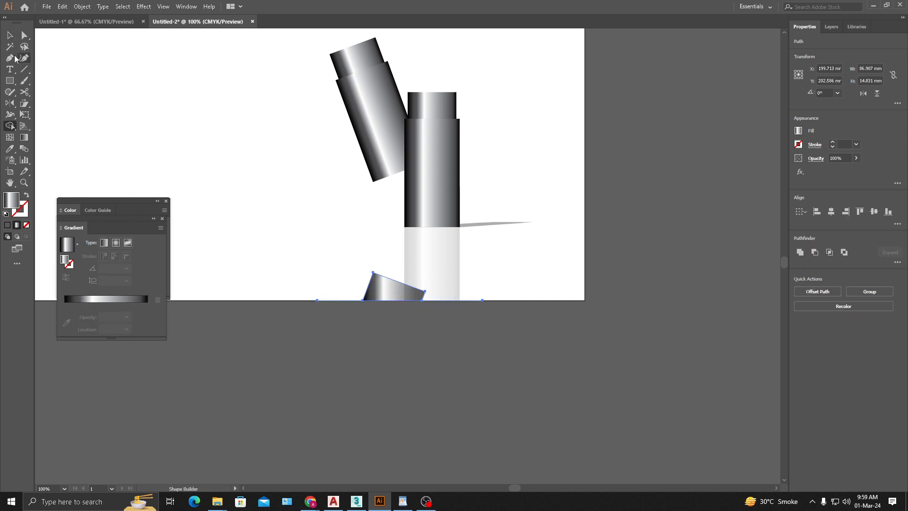
key(ctrl+z)
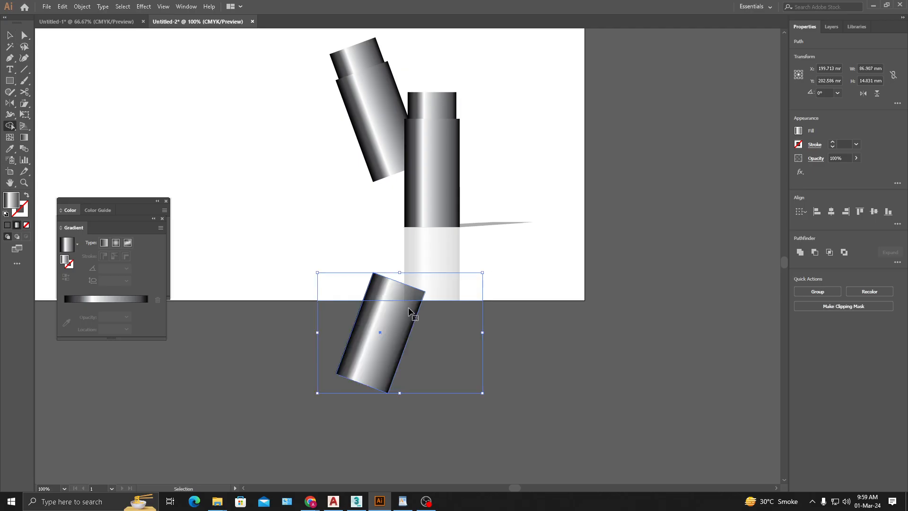
drag(324, 322, 512, 338)
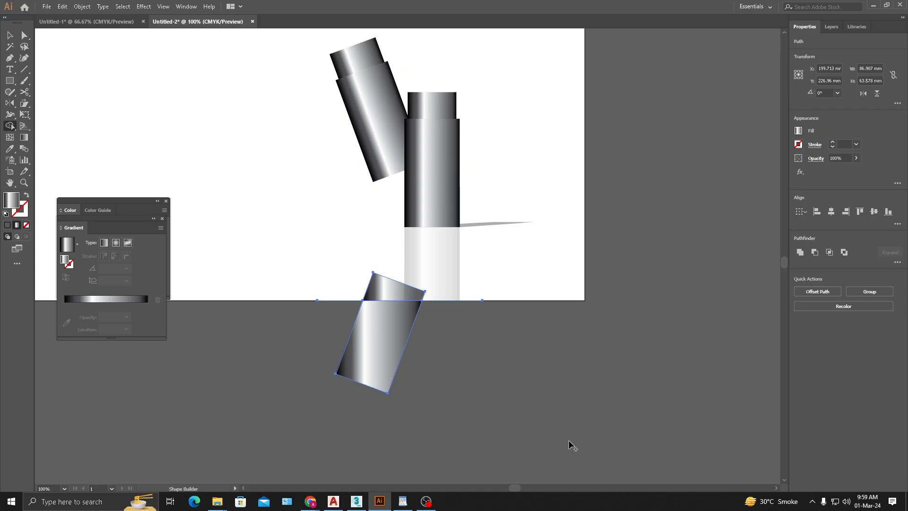
key(ctrl+z)
- Retry the Shape Builder trim of the reflected tilted body along the artboard's edge, then undo it
scroll(396, 312, up, 1)
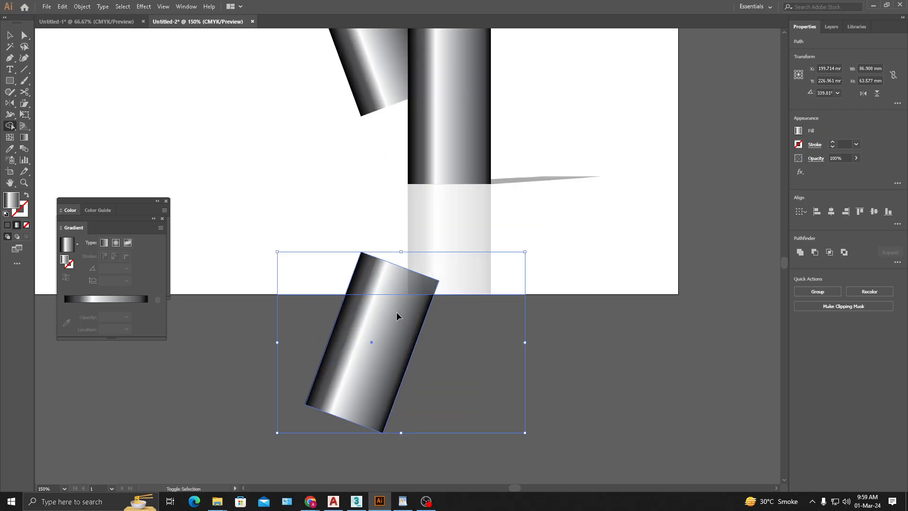
scroll(397, 312, down, 1)
drag(334, 330, 549, 356)
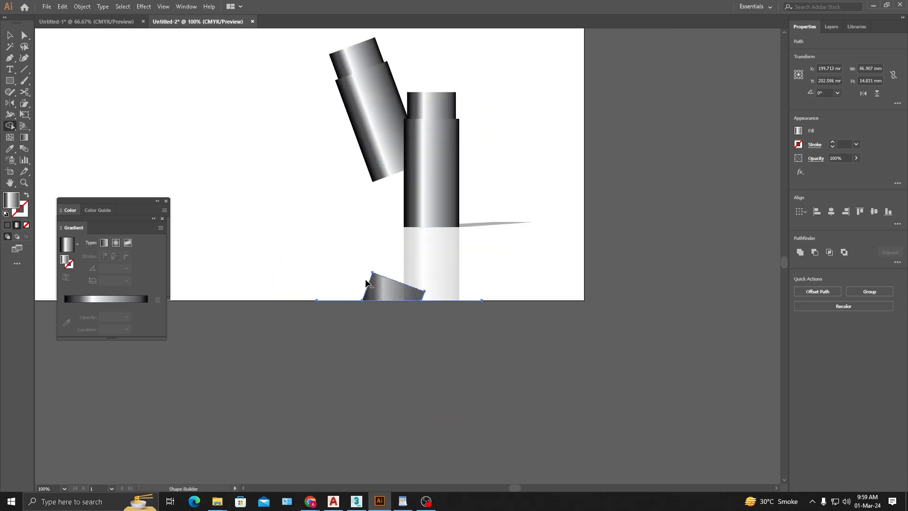
scroll(405, 300, up, 2)
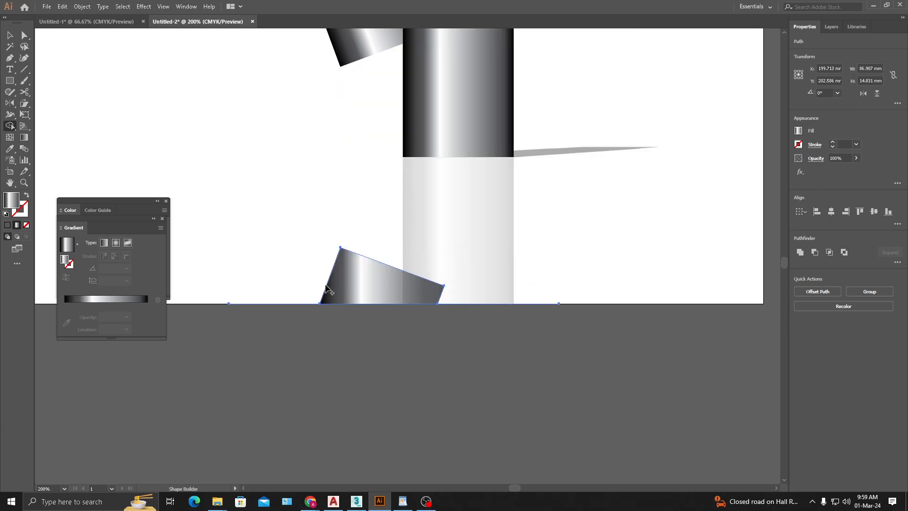
key(v)
scroll(327, 334, down, 1)
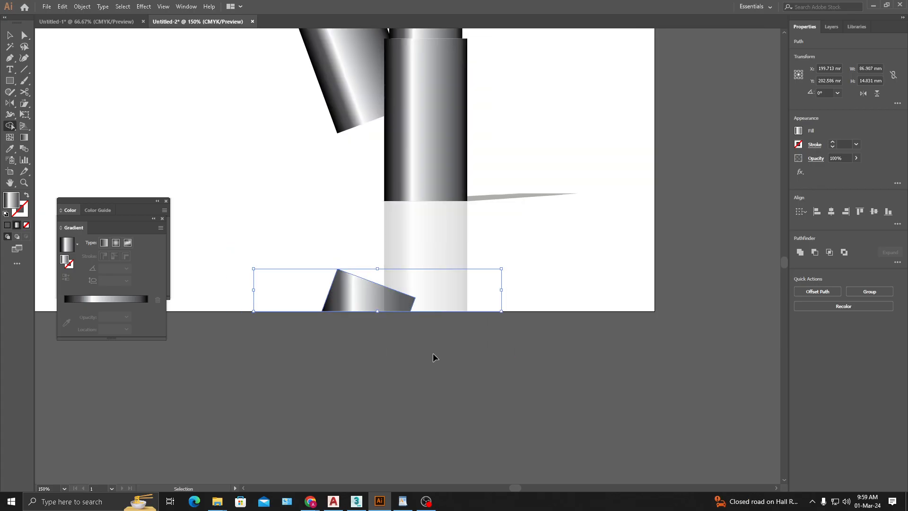
key(ctrl+z)
- Draw a rectangle about 49 x 24 mm over the reflected tilted body down to the artboard's edge and clip the body with it
key(v)
click(295, 326)
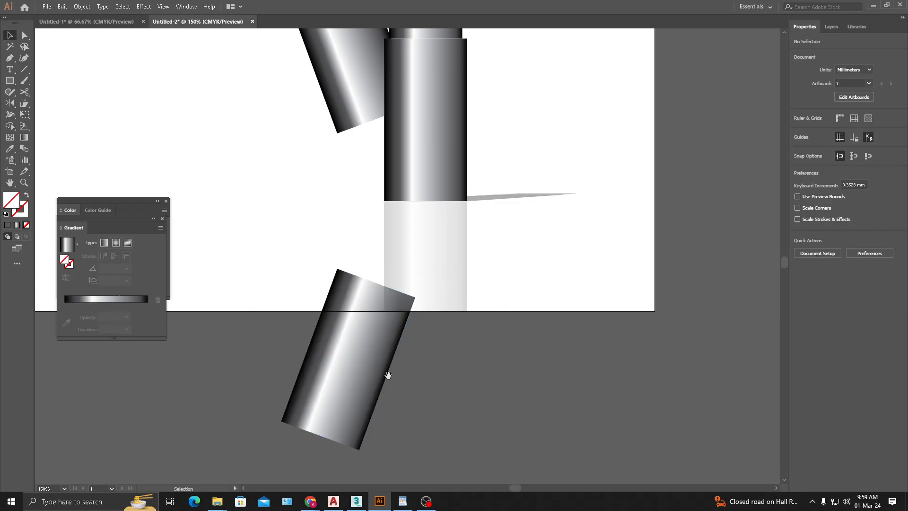
drag(387, 375, 434, 362)
click(9, 80)
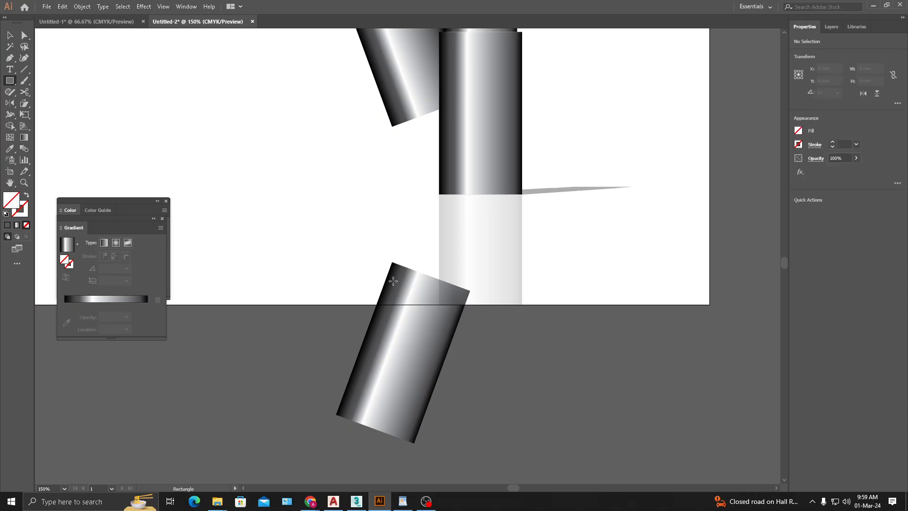
drag(341, 236, 481, 304)
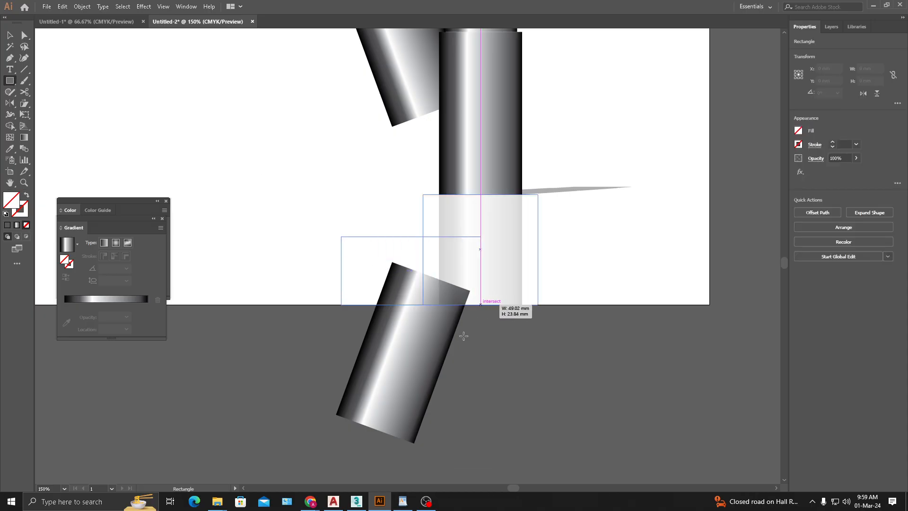
key(v)
drag(398, 205, 370, 347)
key(ctrl+7)
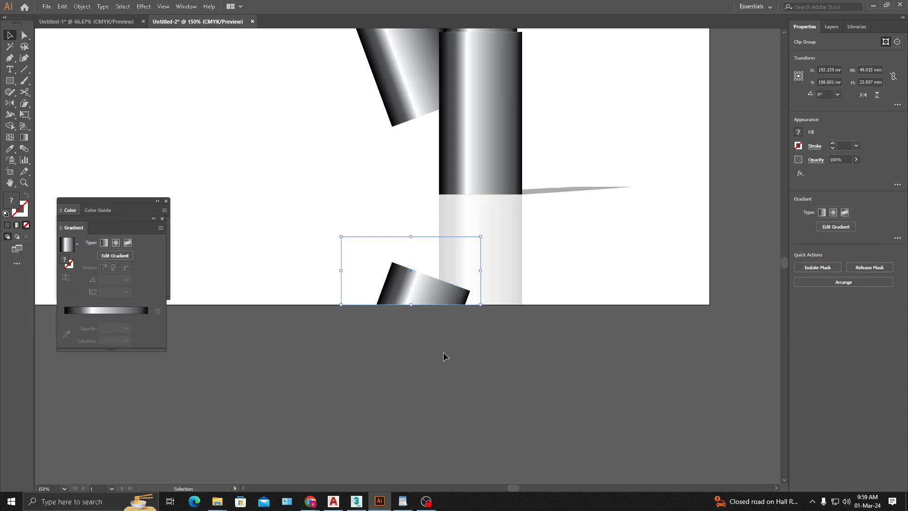
- Try to narrow the clipped tilted reflection so that it stops short of the upright reflection
click(492, 340)
key(ctrl+shift+[)
click(483, 341)
drag(440, 340, 432, 349)
drag(513, 365, 432, 321)
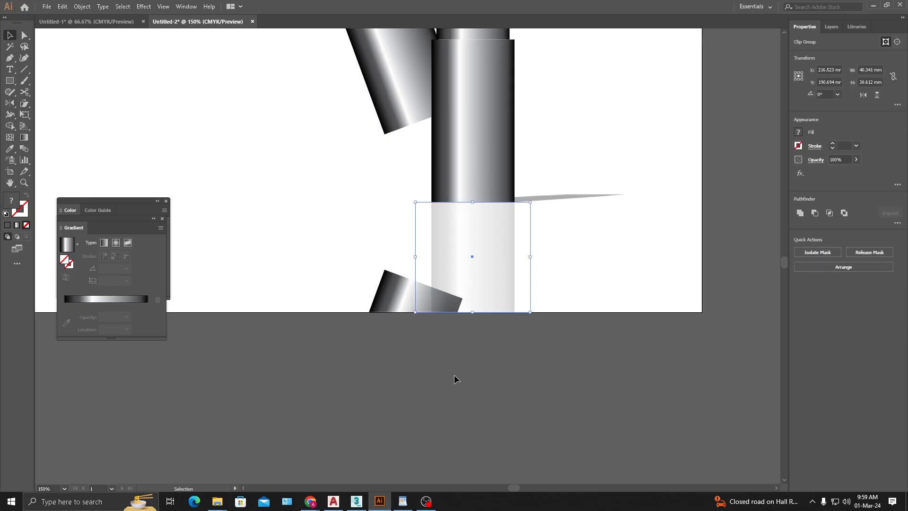
click(396, 304)
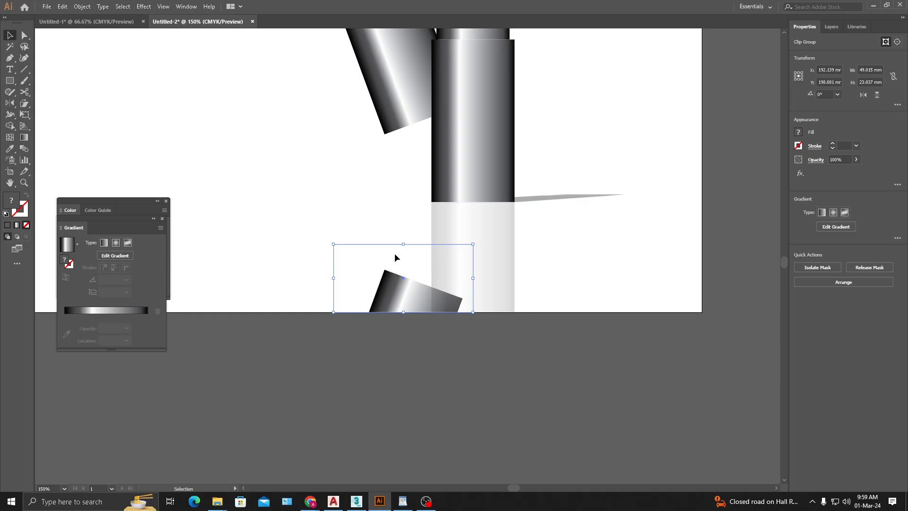
drag(473, 278, 417, 282)
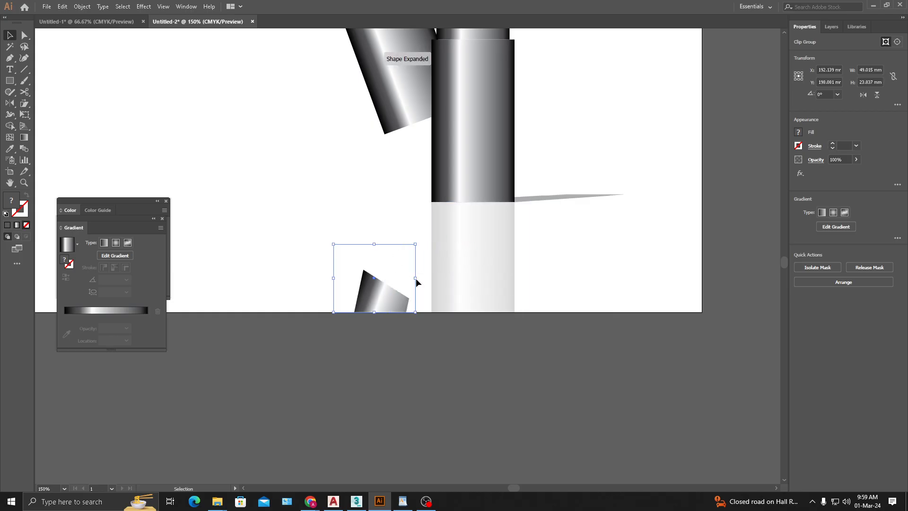
key(ctrl+z)
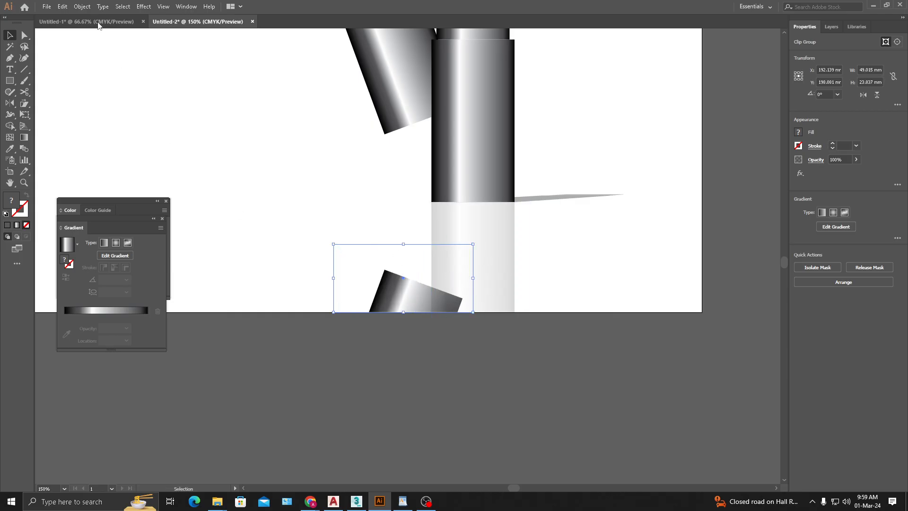
- Release the tilted reflection's clipping mask and narrow the rectangle to about 34 mm so it ends at the upright reflection's near edge
click(81, 7)
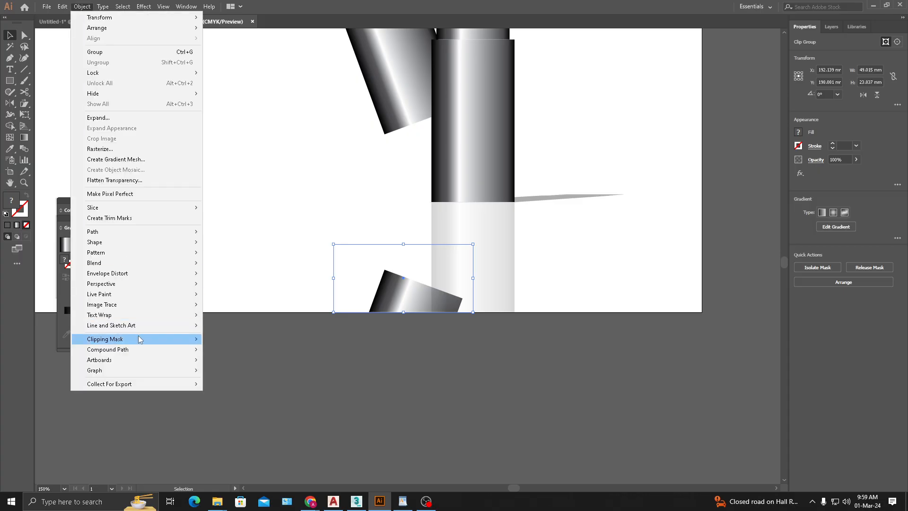
mouse_move(141, 339)
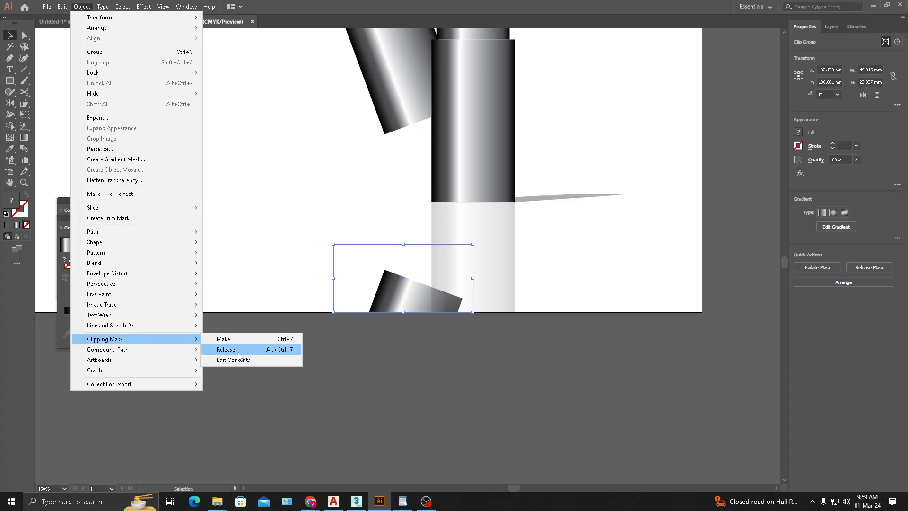
click(229, 349)
click(331, 296)
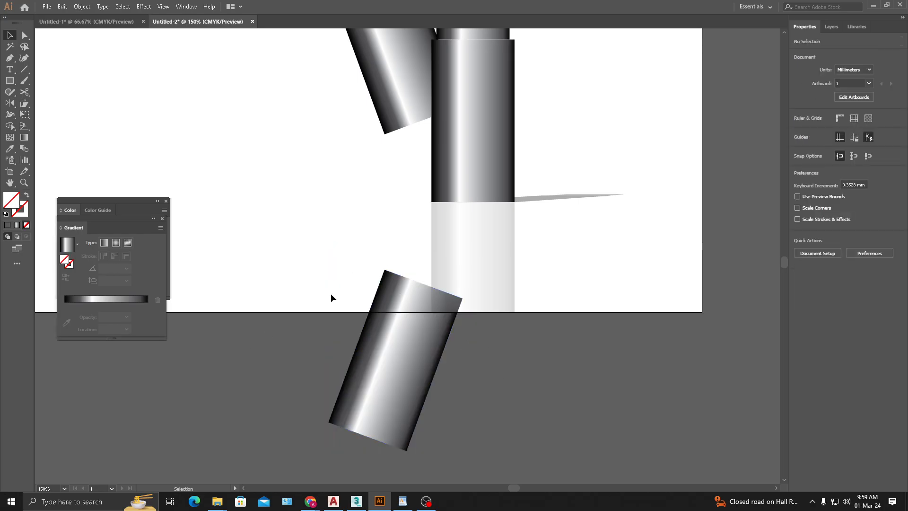
drag(360, 232, 335, 272)
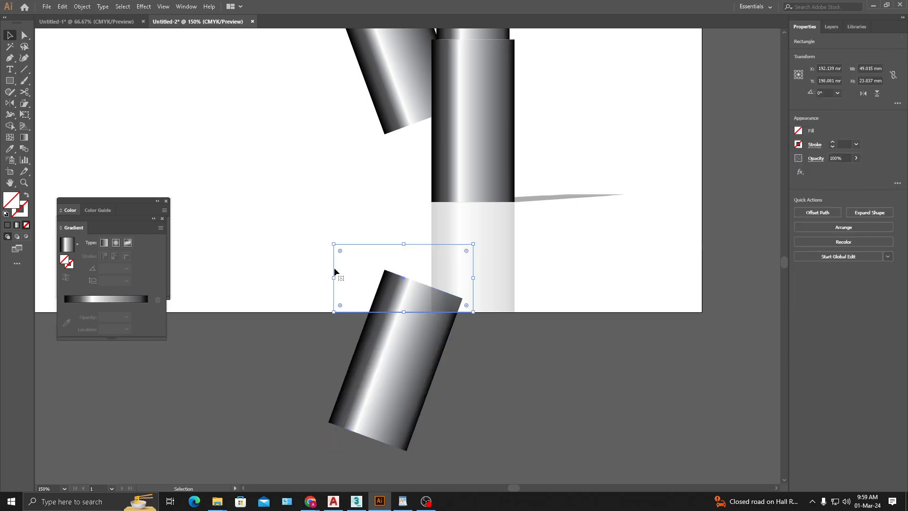
drag(475, 277, 431, 279)
- Make a clipping mask from the narrowed rectangle and the reflected tilted body
drag(325, 385, 412, 308)
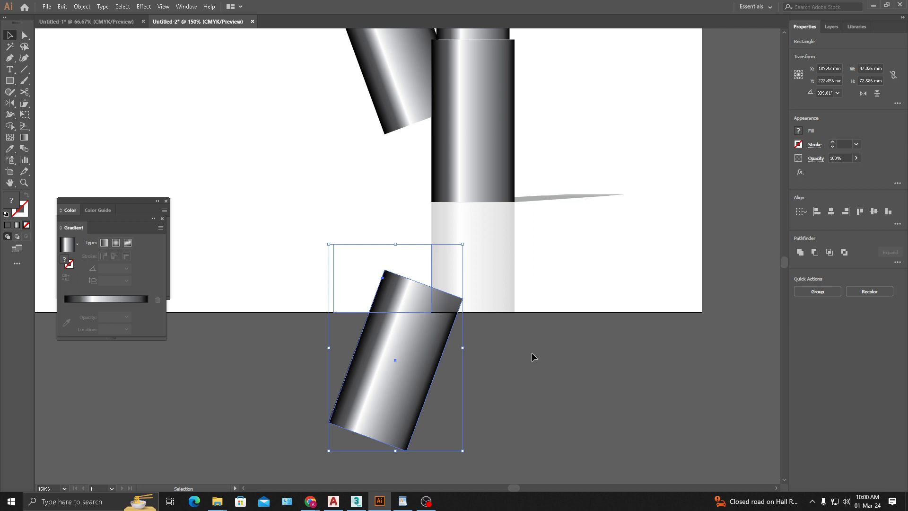
key(a)
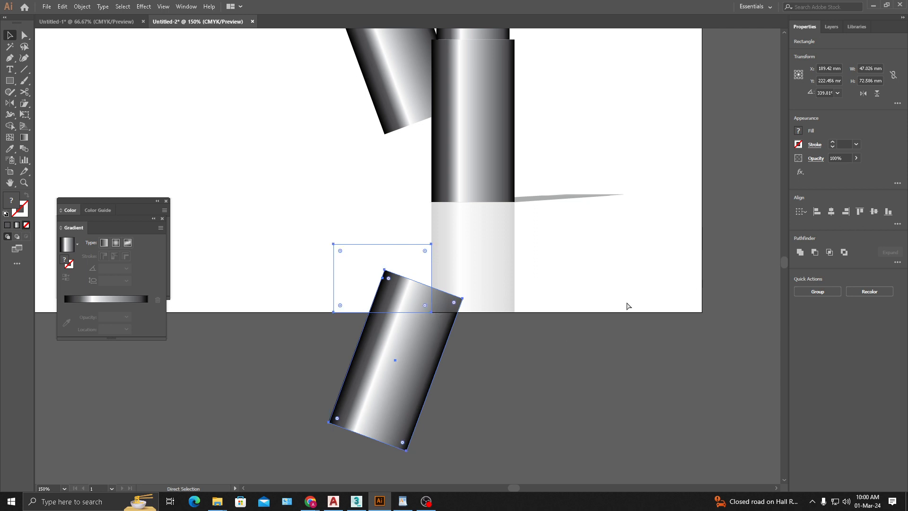
key(v)
key(ctrl+7)
click(407, 347)
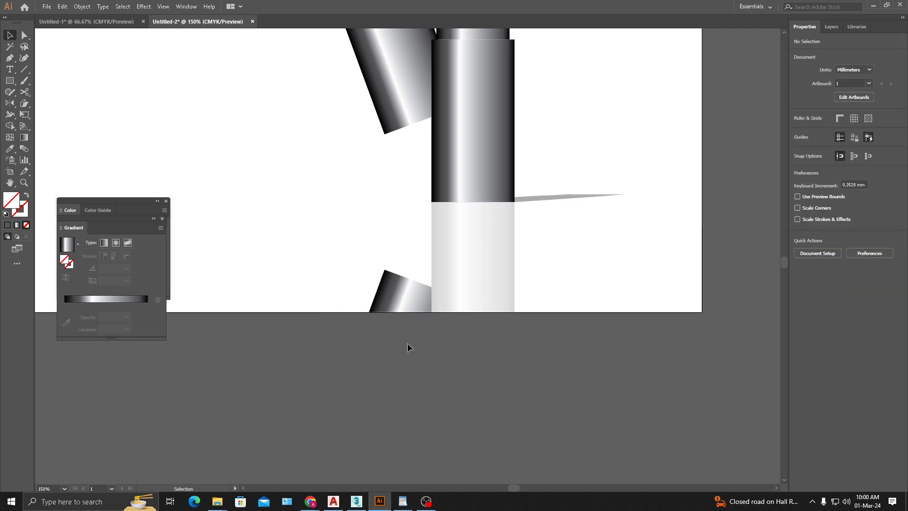
- Set the clipped tilted reflection's opacity to 19%
click(405, 300)
click(857, 160)
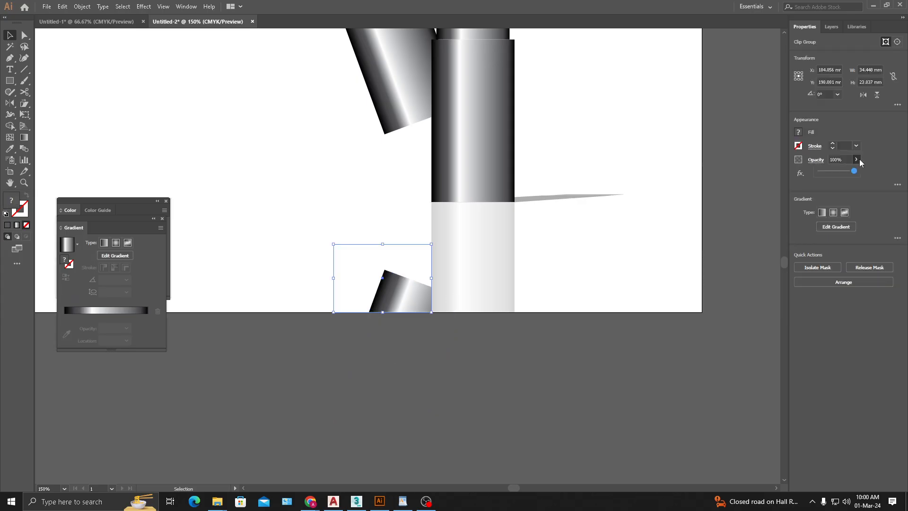
click(475, 258)
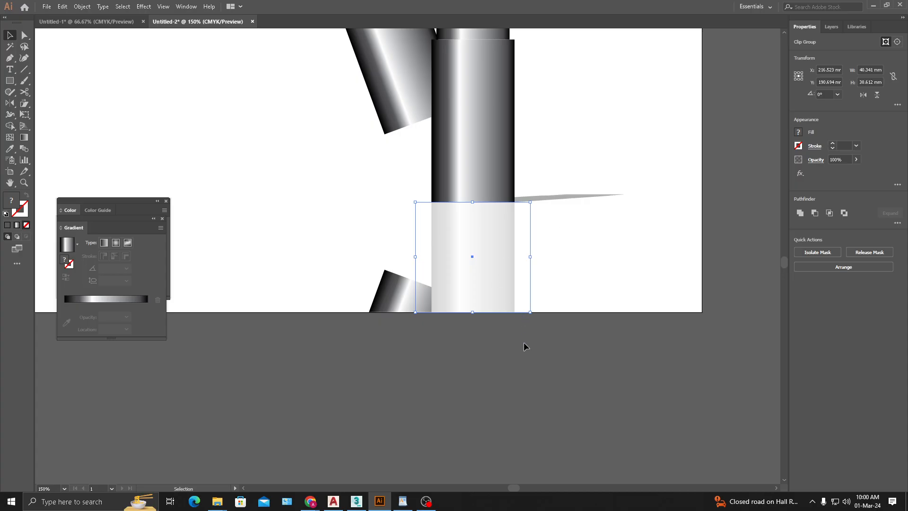
click(411, 302)
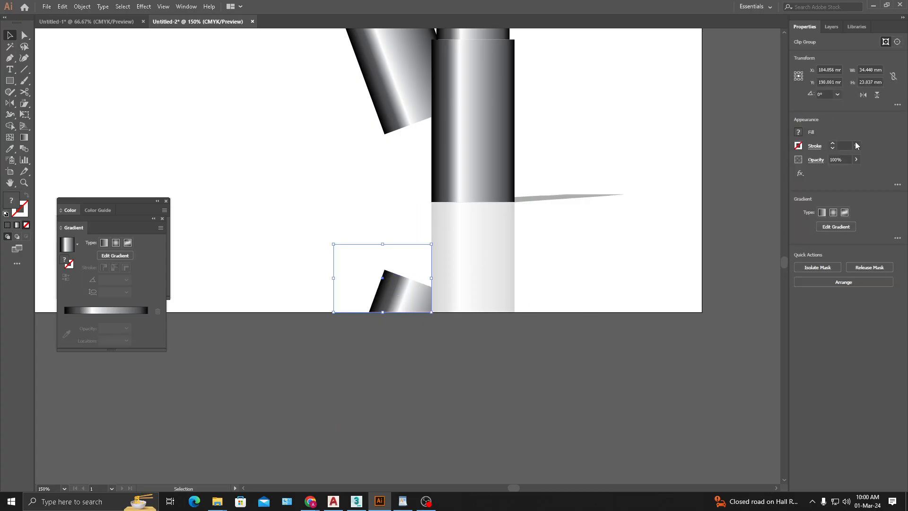
click(856, 161)
drag(841, 175, 832, 176)
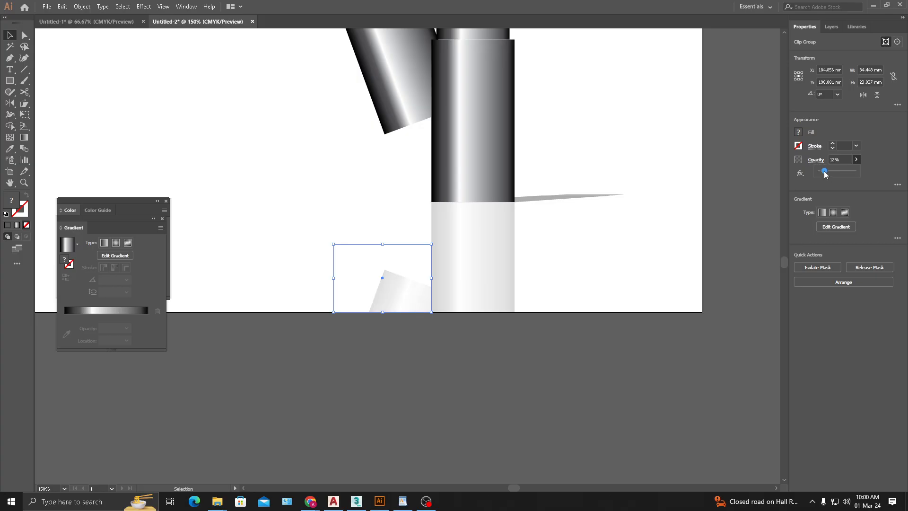
drag(825, 175, 828, 174)
click(568, 388)
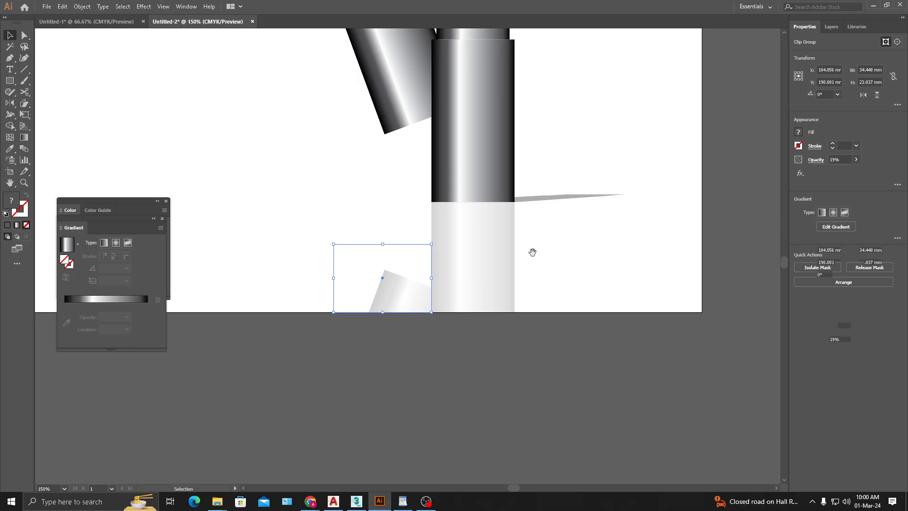
- Delete the tilted cylinder group together with its clipped reflection
drag(533, 252, 537, 302)
scroll(482, 248, down, 3)
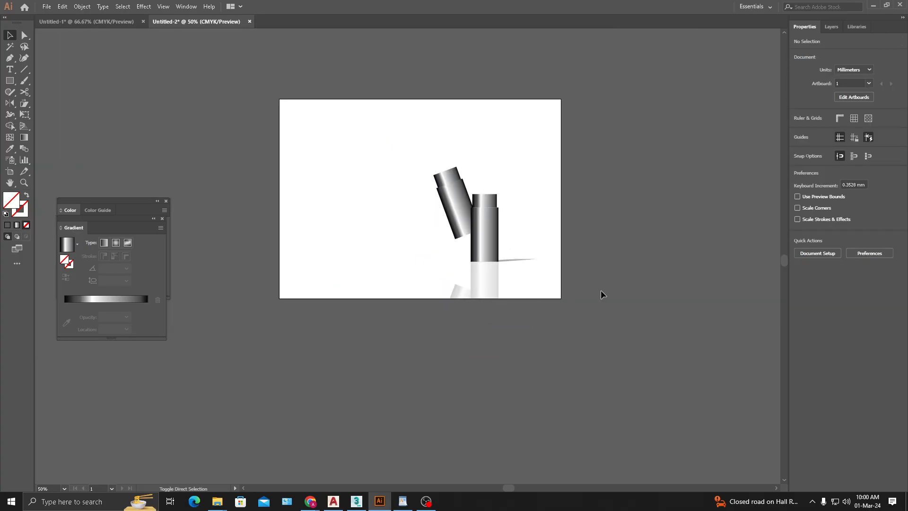
drag(559, 234, 554, 251)
scroll(468, 287, up, 1)
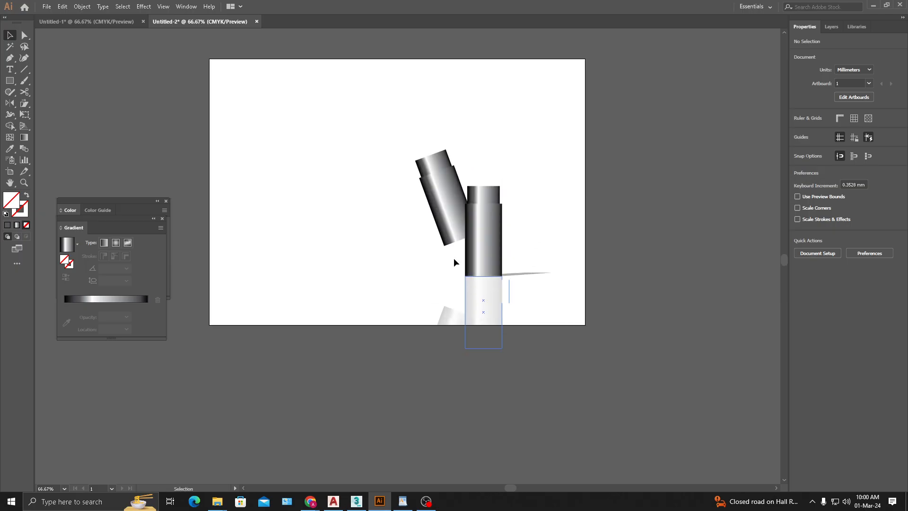
drag(366, 136, 451, 356)
key(Delete)
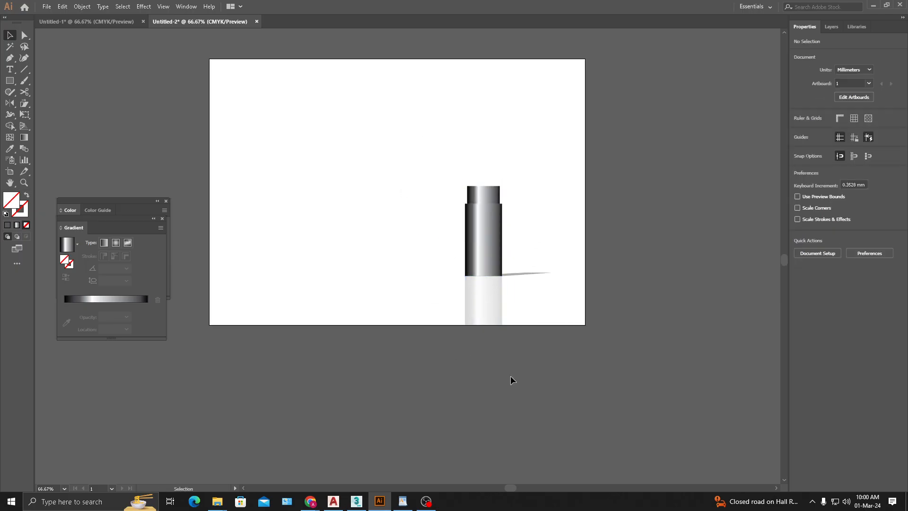
- Close the floating Gradient and Color panels
scroll(410, 246, up, 1)
drag(426, 227, 390, 297)
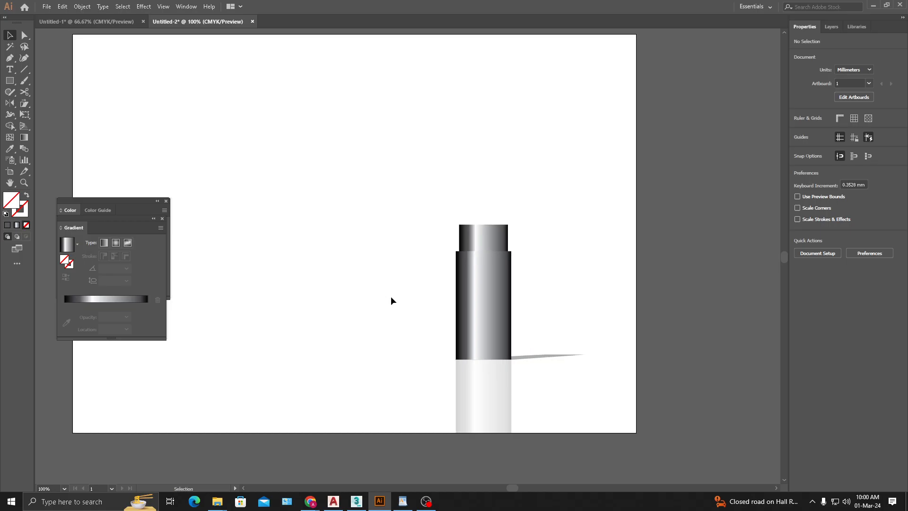
click(162, 219)
click(166, 201)
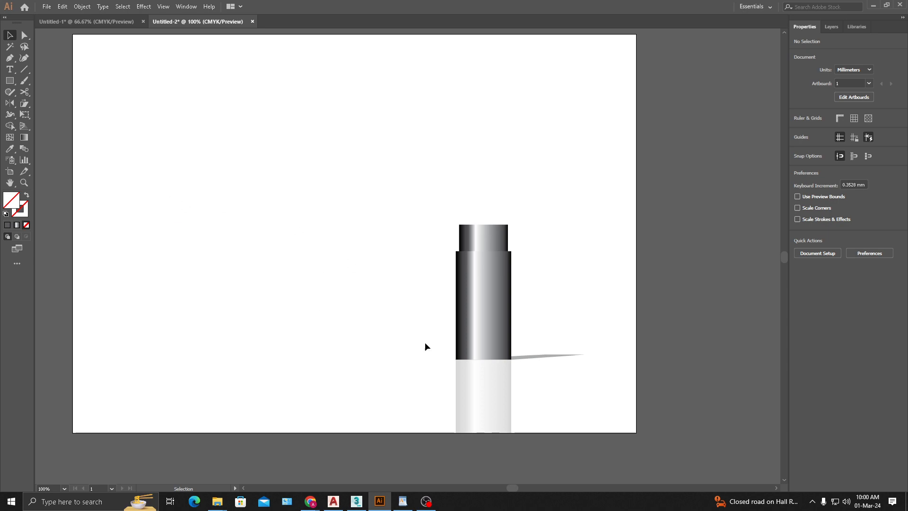